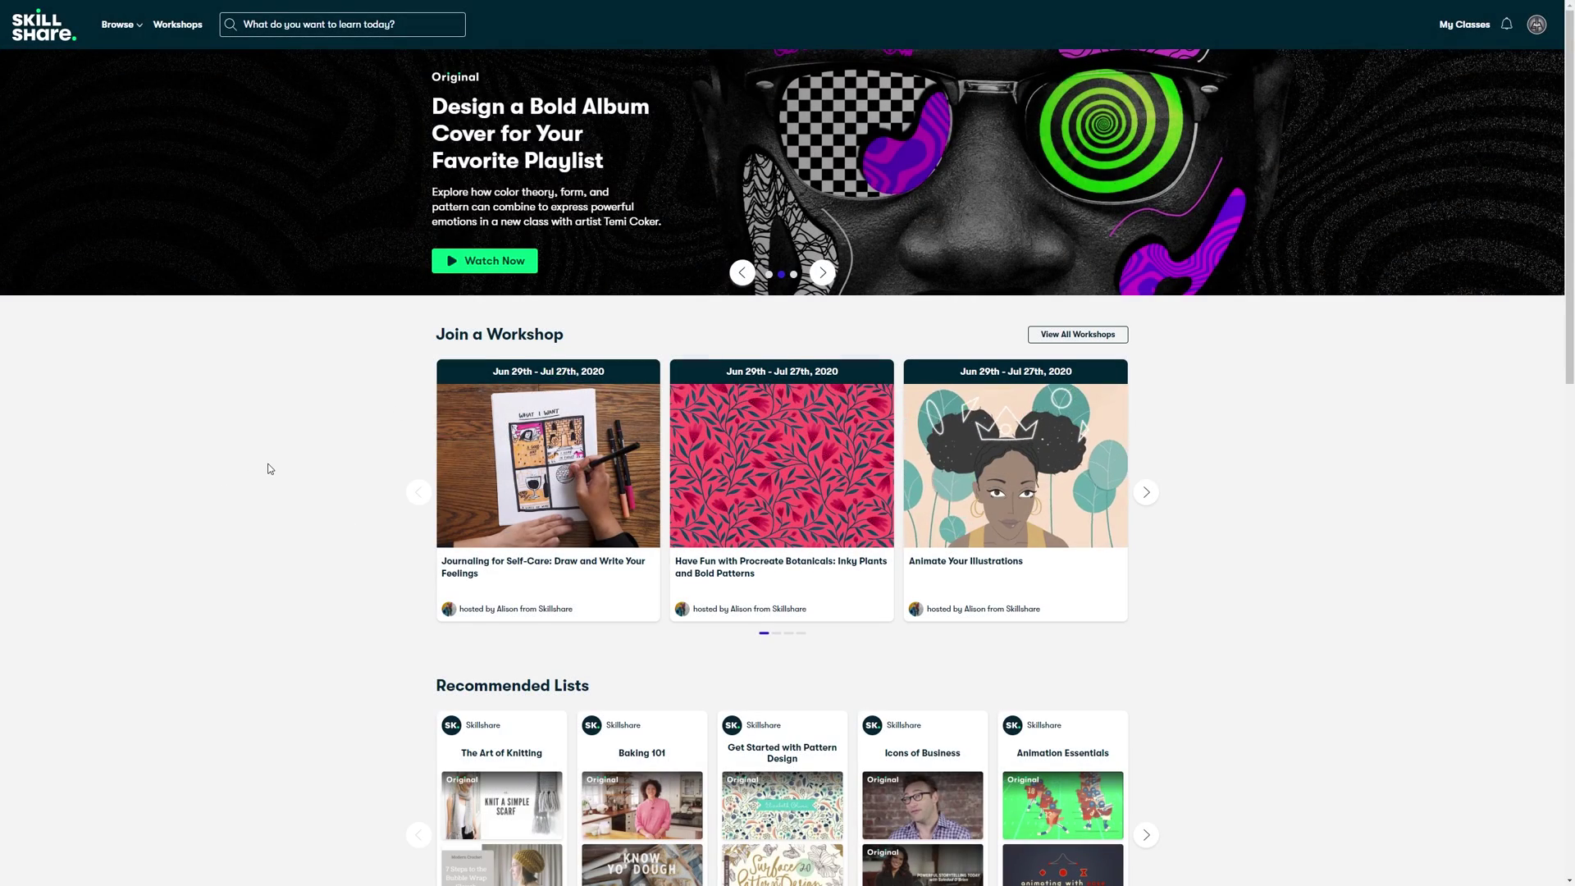
Look through the class recommendations on the Skillshare home page and the classes in the Music category.
{"action": "scroll", "coordinate": [270, 468], "scroll_direction": "down", "scroll_amount": 5}
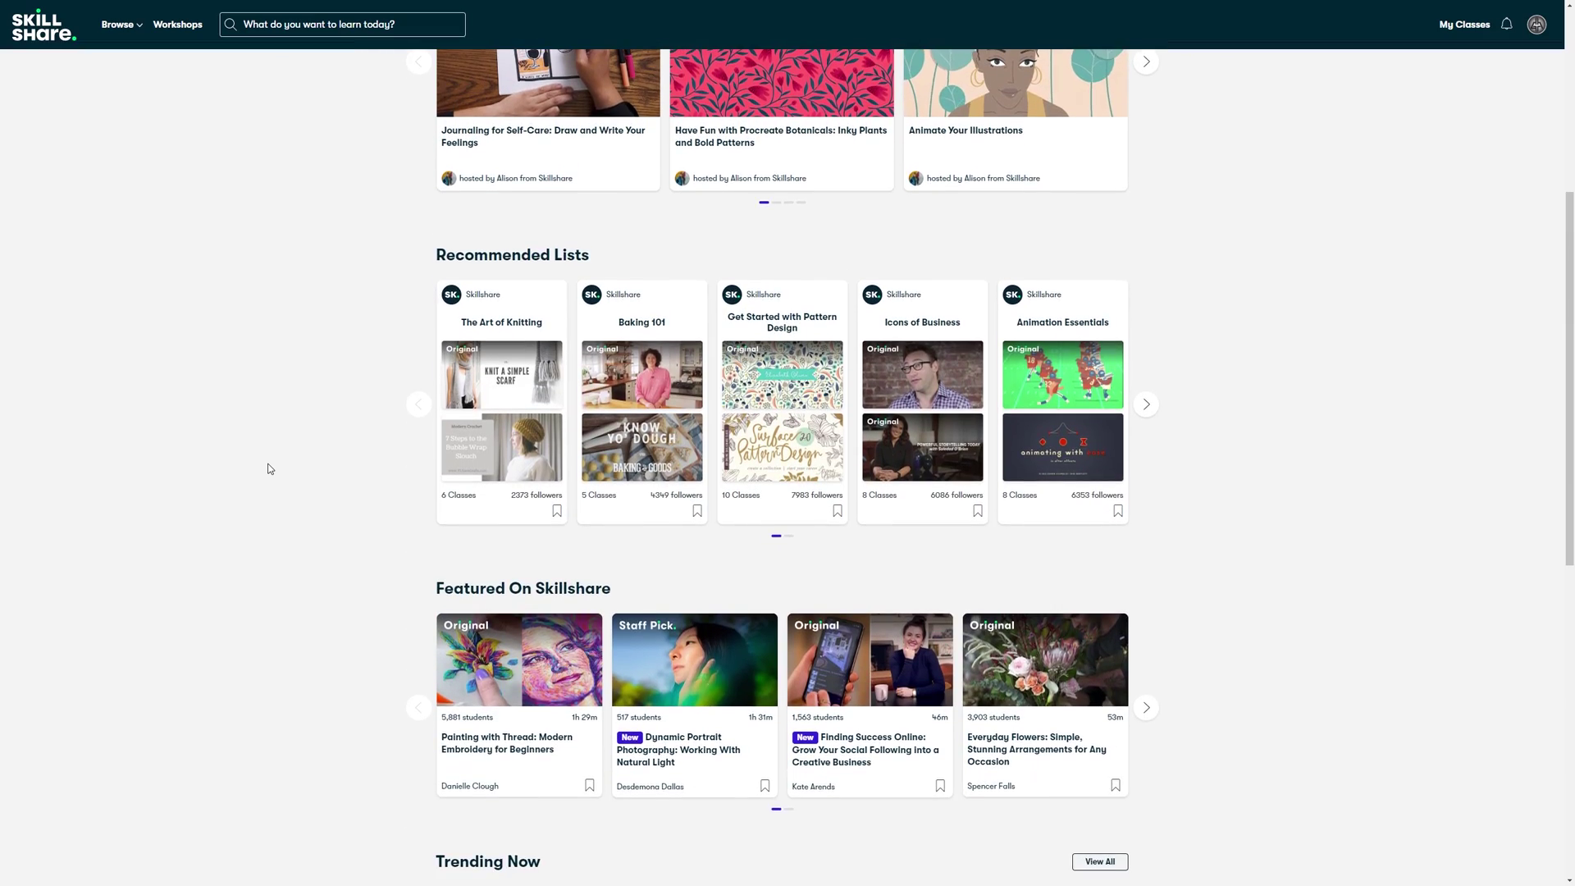
{"action": "scroll", "coordinate": [270, 468], "scroll_direction": "down", "scroll_amount": 5}
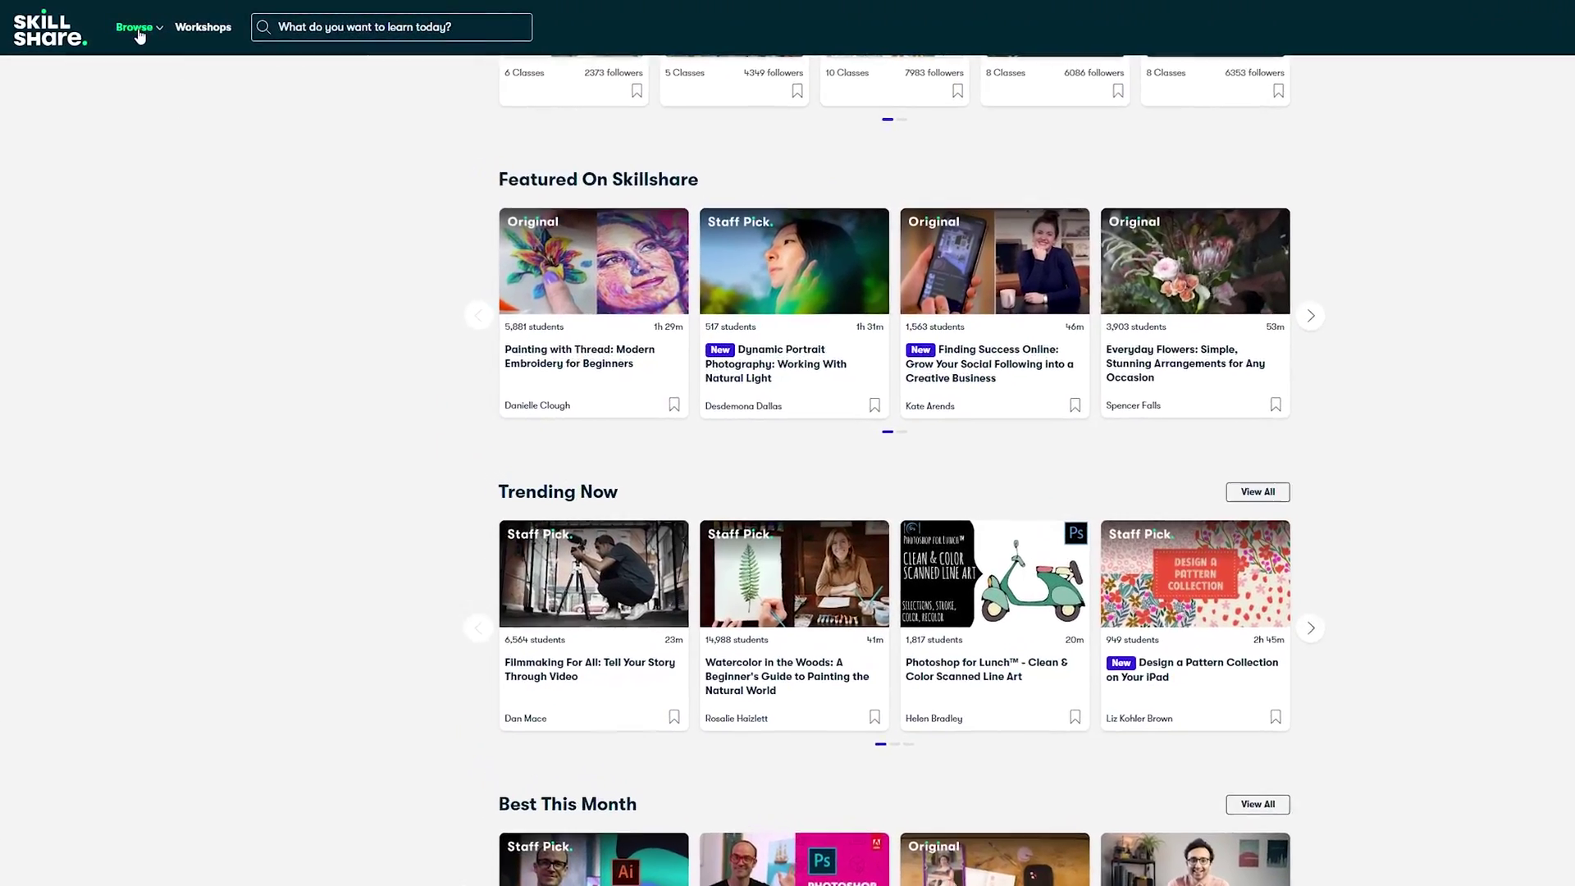
{"action": "left_click", "coordinate": [136, 29]}
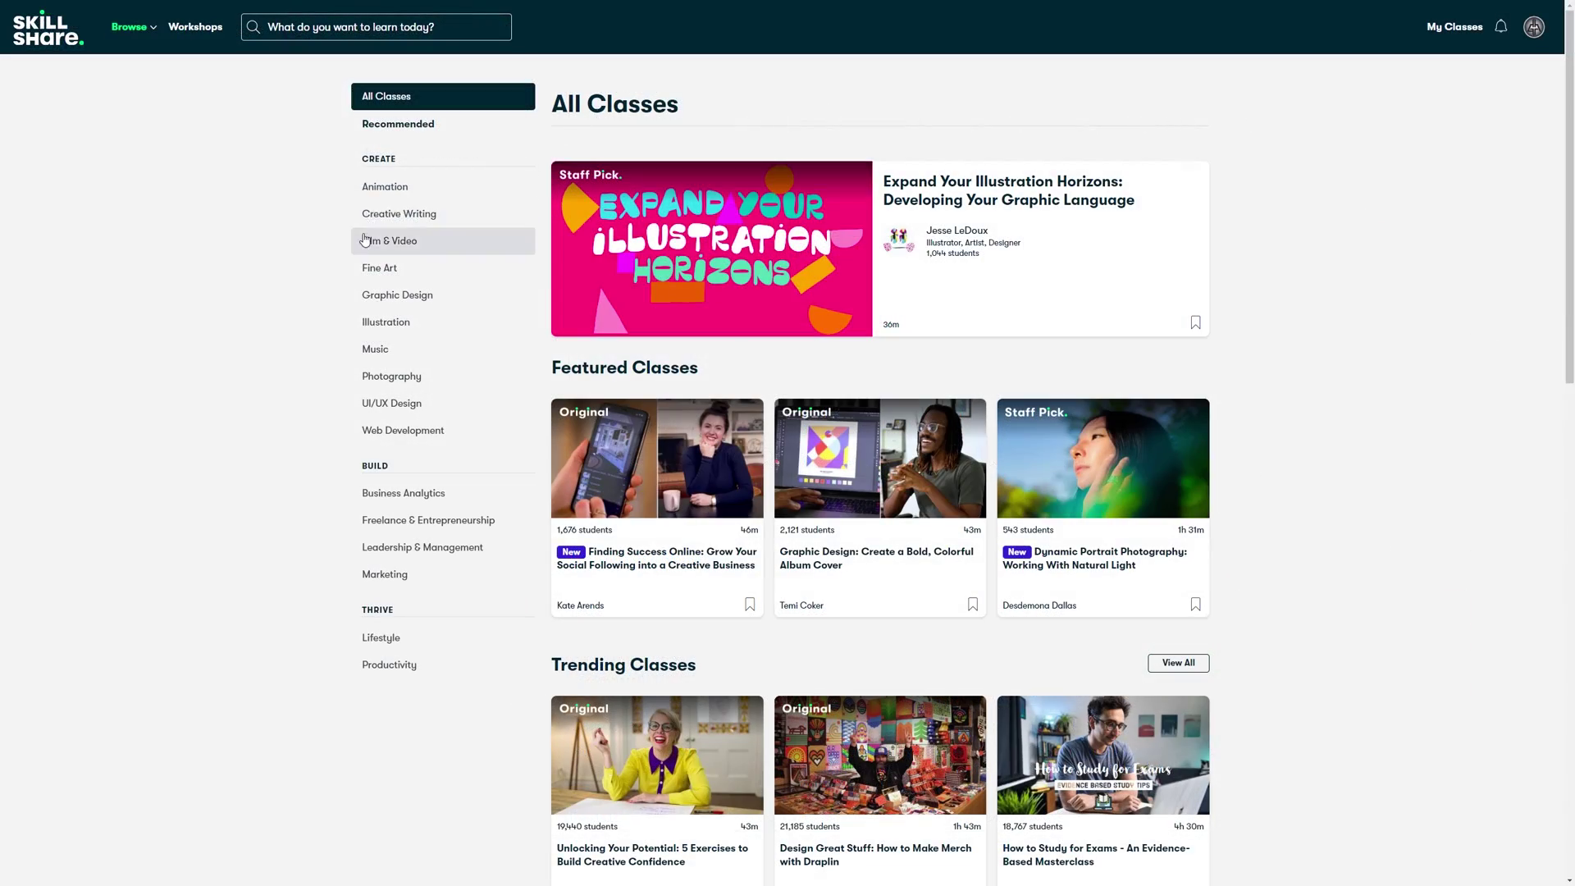
{"action": "left_click", "coordinate": [375, 351]}
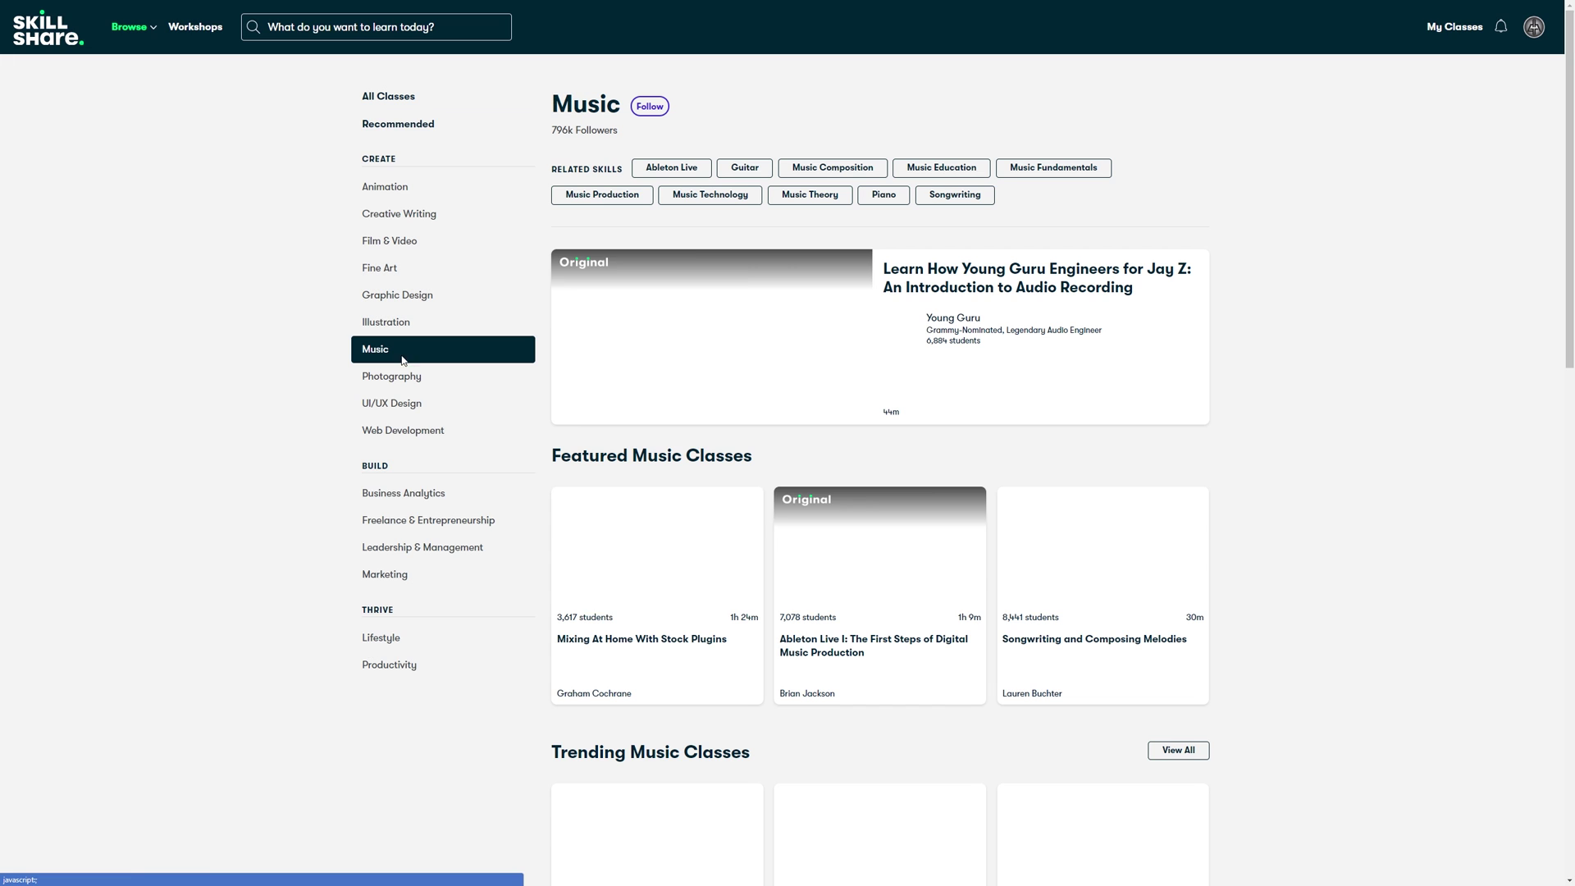
{"action": "scroll", "coordinate": [709, 359], "scroll_direction": "down", "scroll_amount": 2}
{"action": "scroll", "coordinate": [709, 359], "scroll_direction": "down", "scroll_amount": 5}
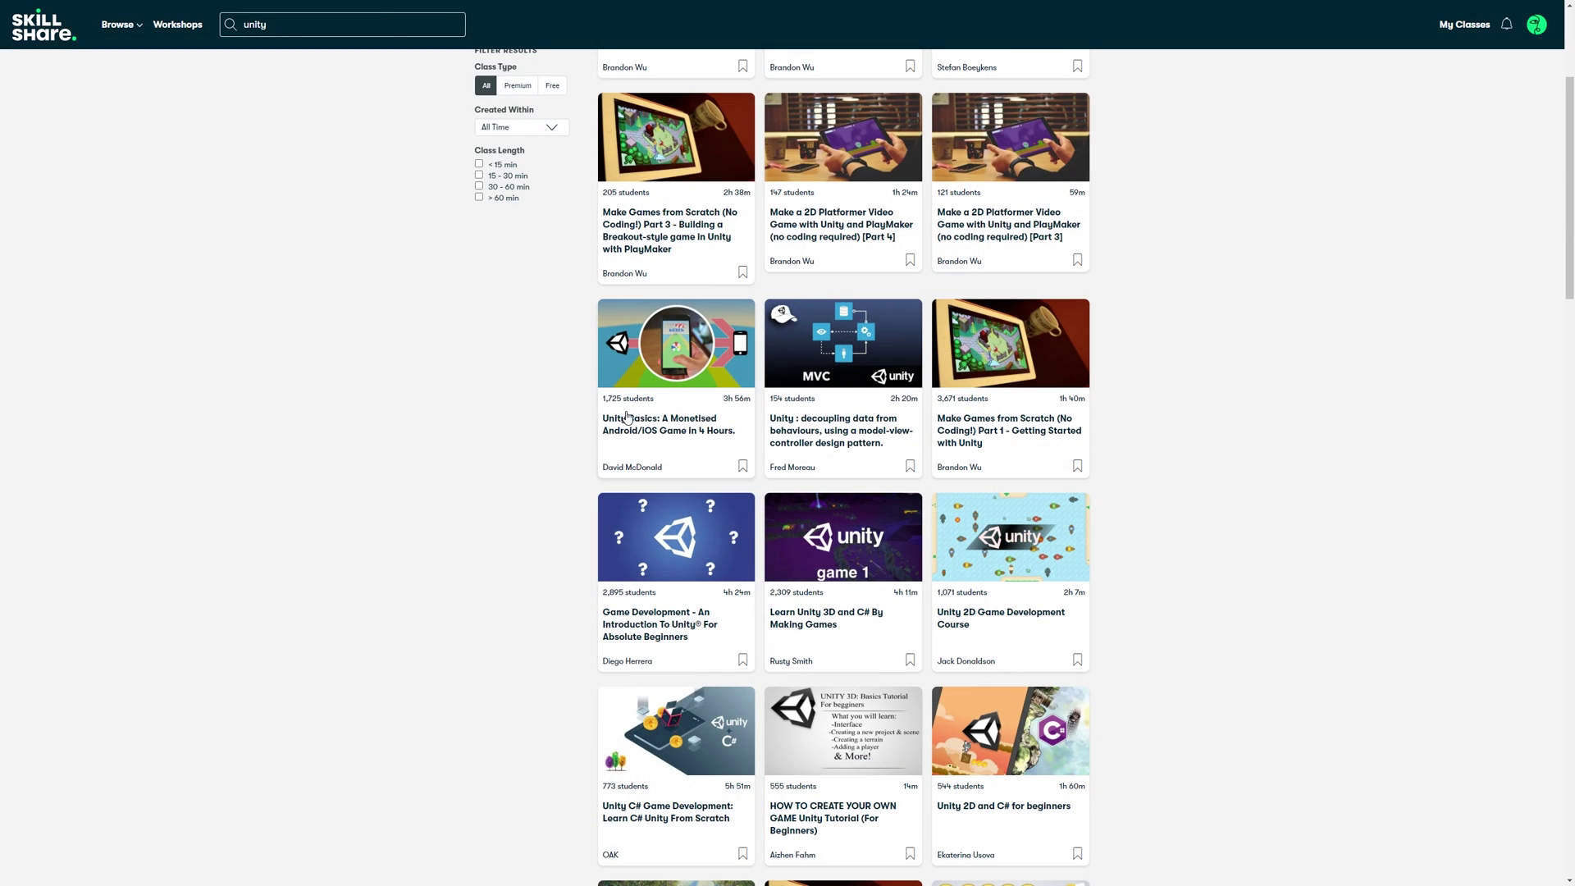
Open the class "Unity Basics: A Monetised Android/iOS Game in 4 Hours" and examine its reviews and discussions.
{"action": "left_click", "coordinate": [627, 418]}
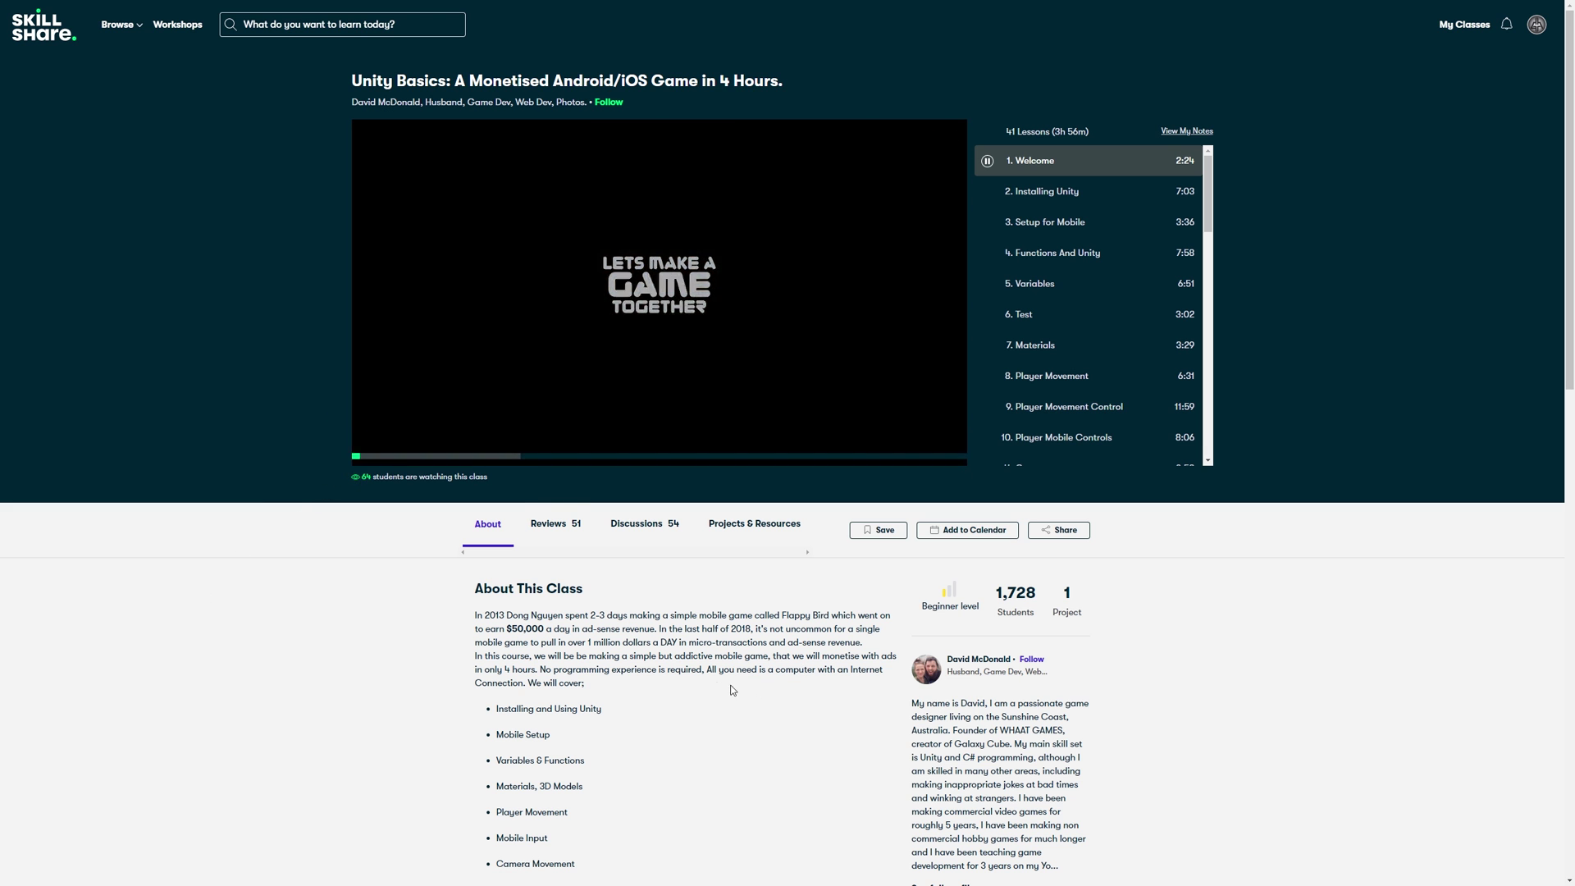
{"action": "left_click", "coordinate": [551, 527]}
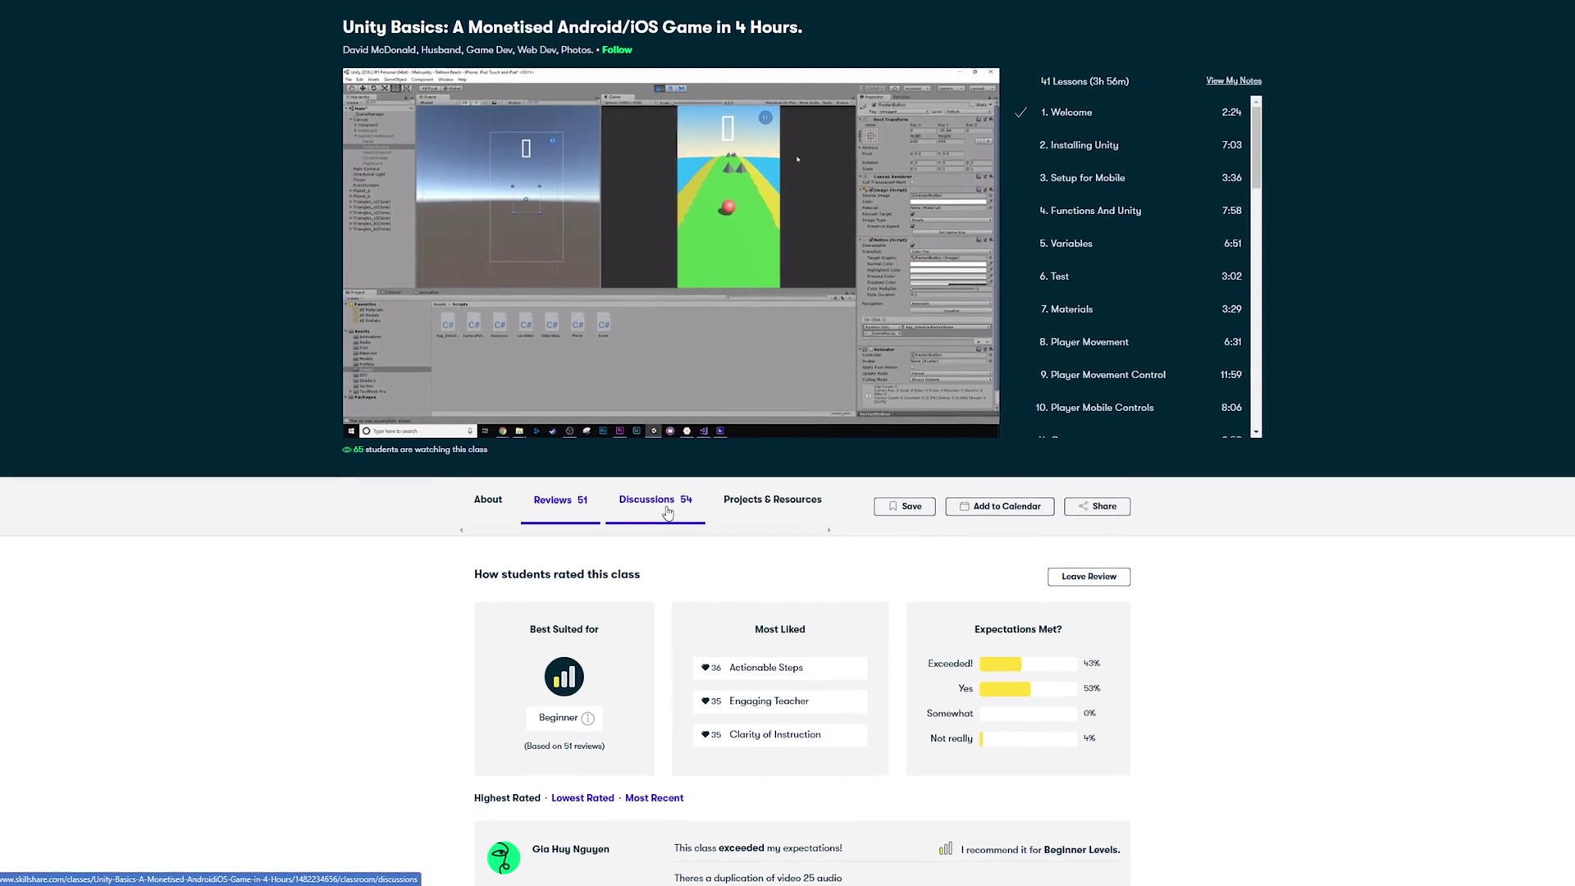
{"action": "left_click", "coordinate": [664, 502]}
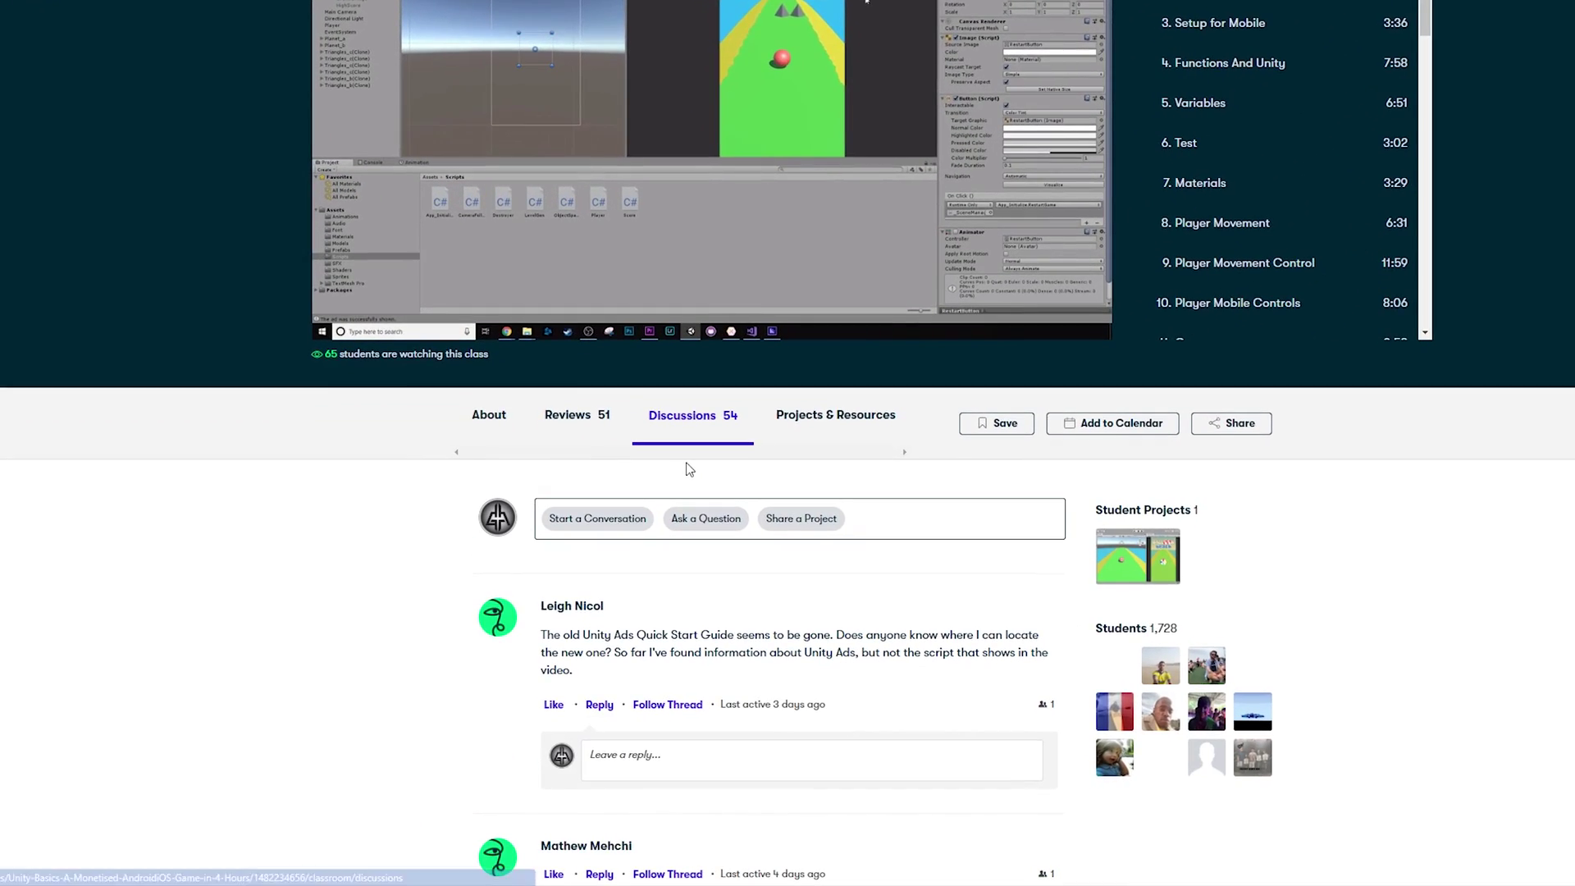
{"action": "scroll", "coordinate": [689, 470], "scroll_direction": "down", "scroll_amount": 9}
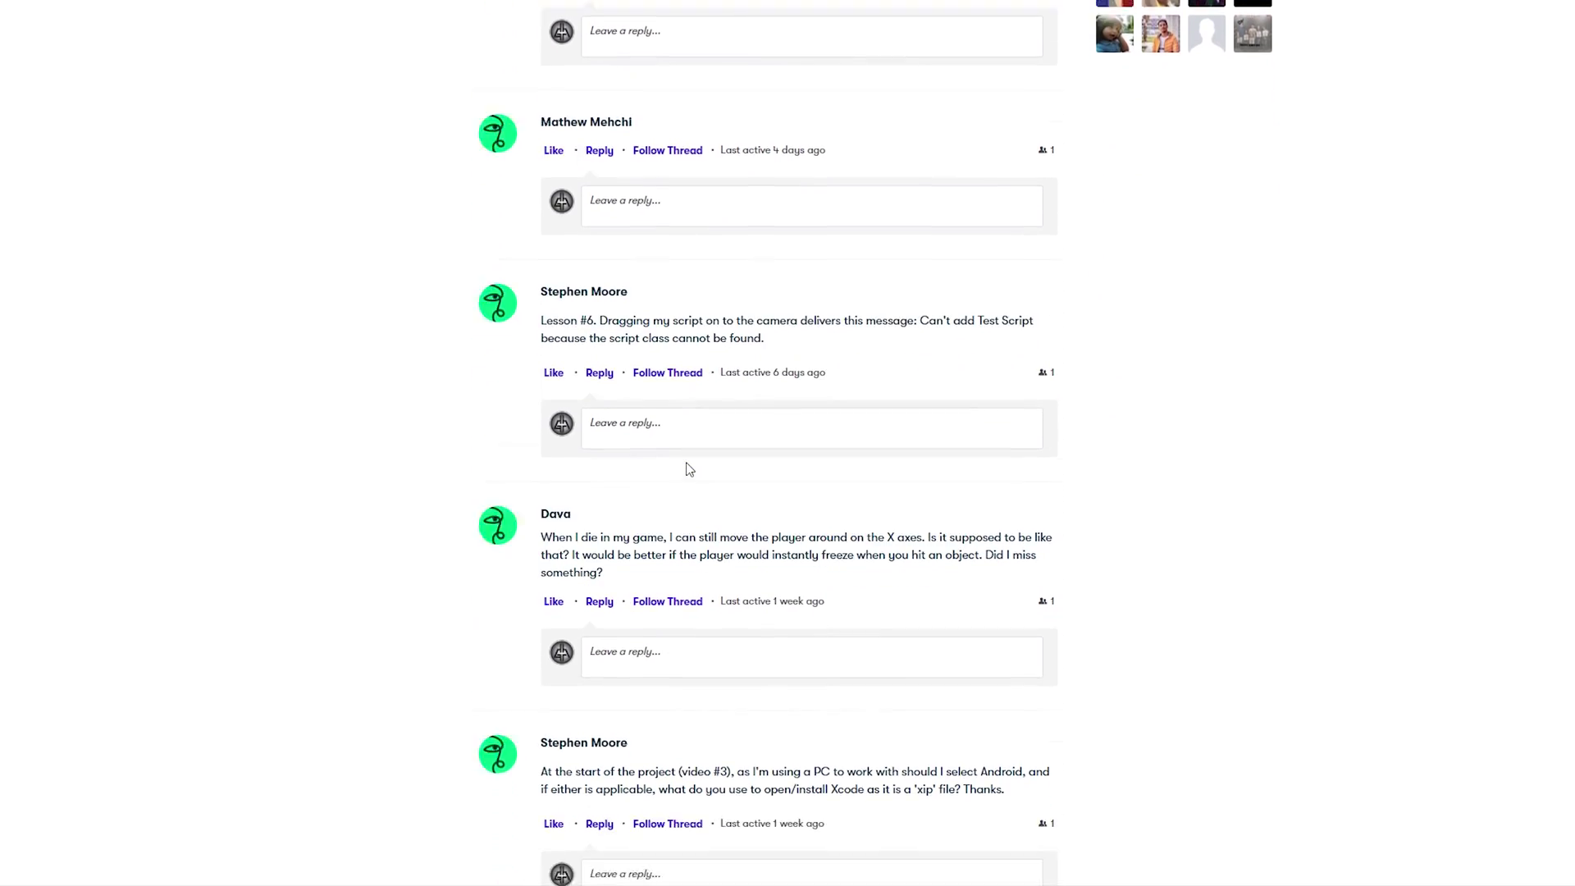
{"action": "scroll", "coordinate": [689, 469], "scroll_direction": "down", "scroll_amount": 20}
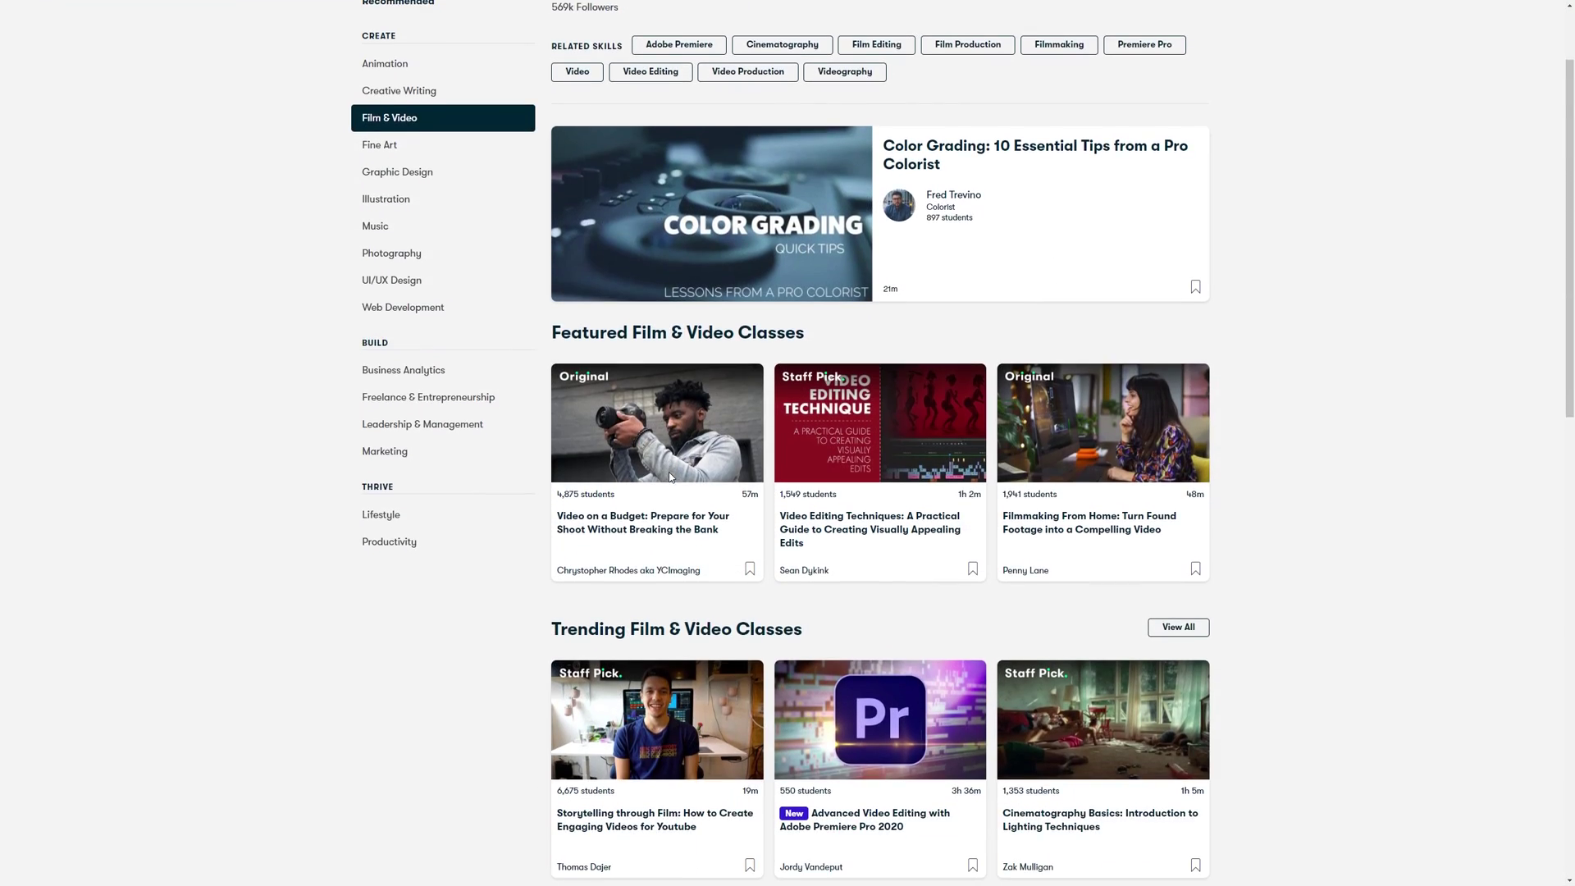
Look through the featured, trending and popular classes in the Film & Video category.
{"action": "scroll", "coordinate": [807, 480], "scroll_direction": "down", "scroll_amount": 6}
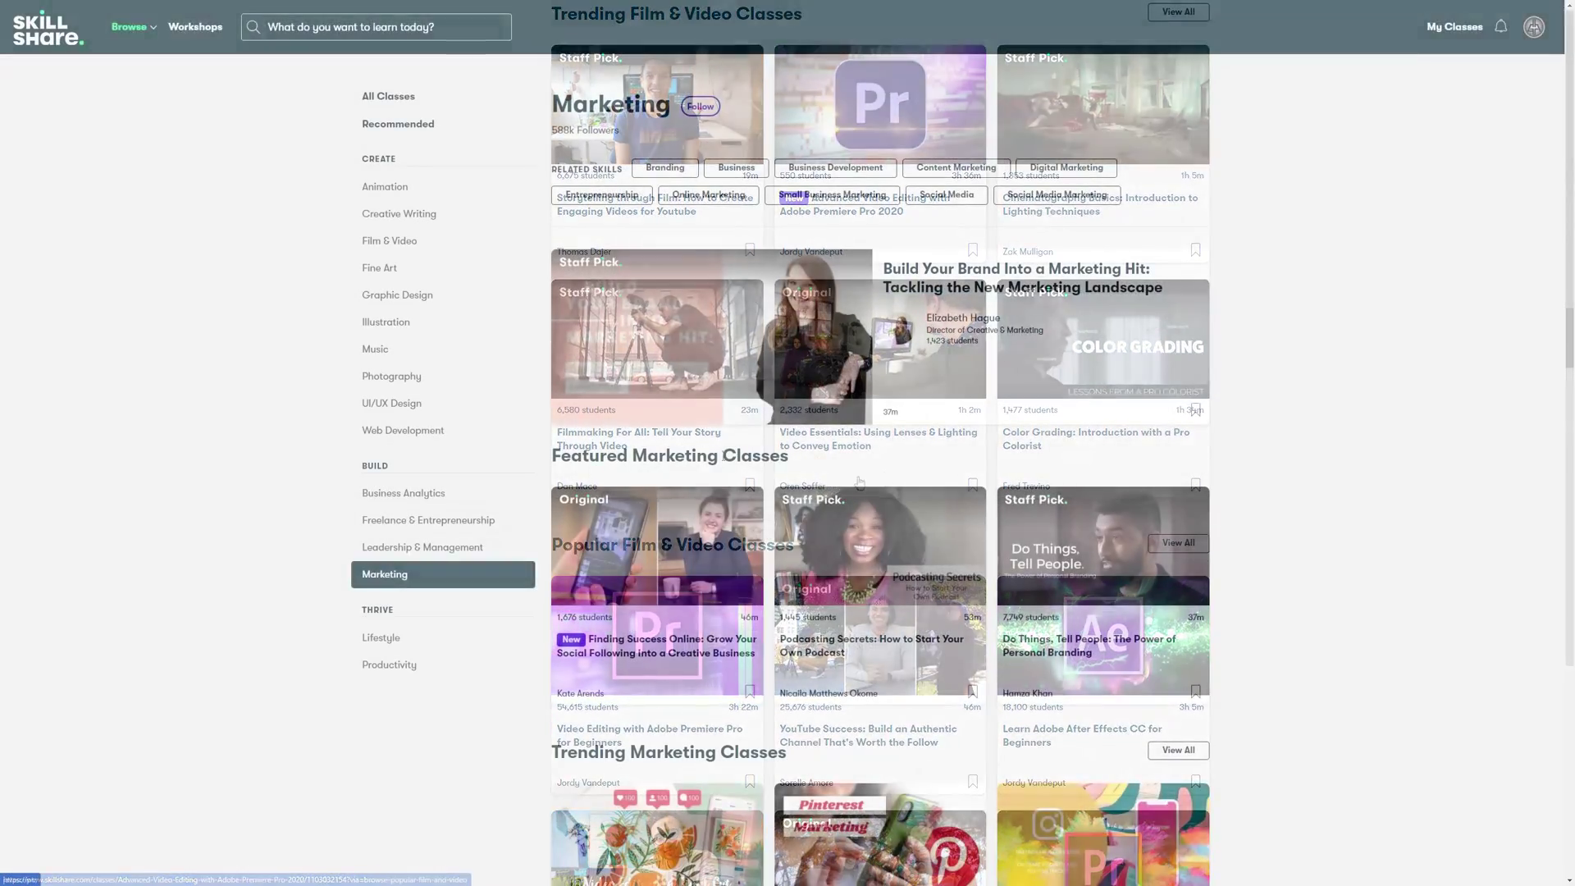
{"action": "scroll", "coordinate": [847, 521], "scroll_direction": "down", "scroll_amount": 5}
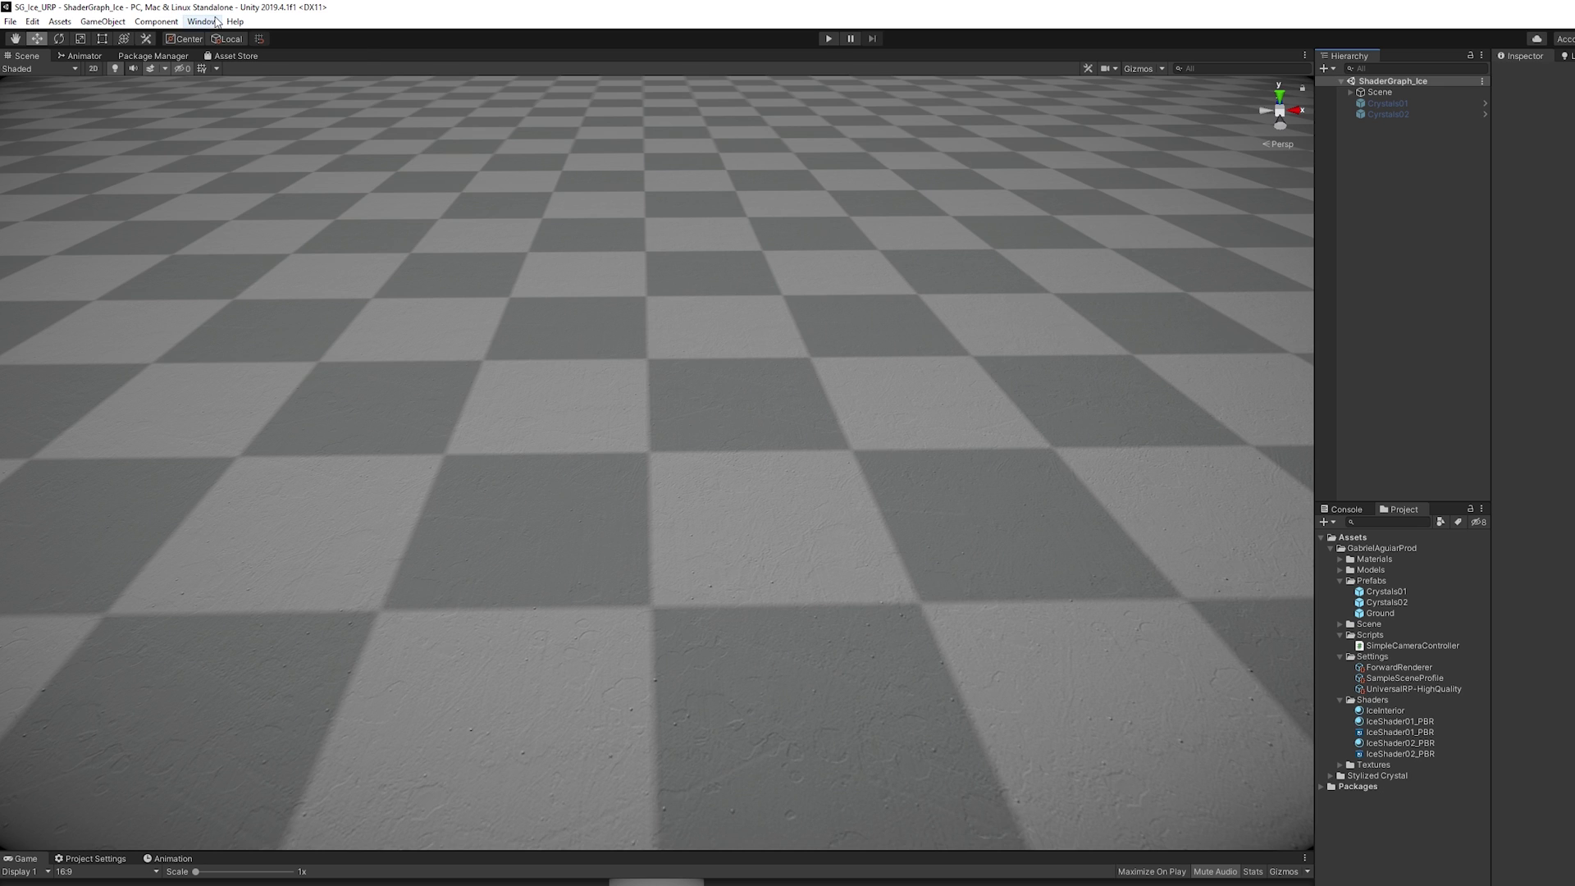
Switch to Unity, check the Shader Graph package in the Package Manager, and return to the scene view.
{"action": "left_click", "coordinate": [202, 21]}
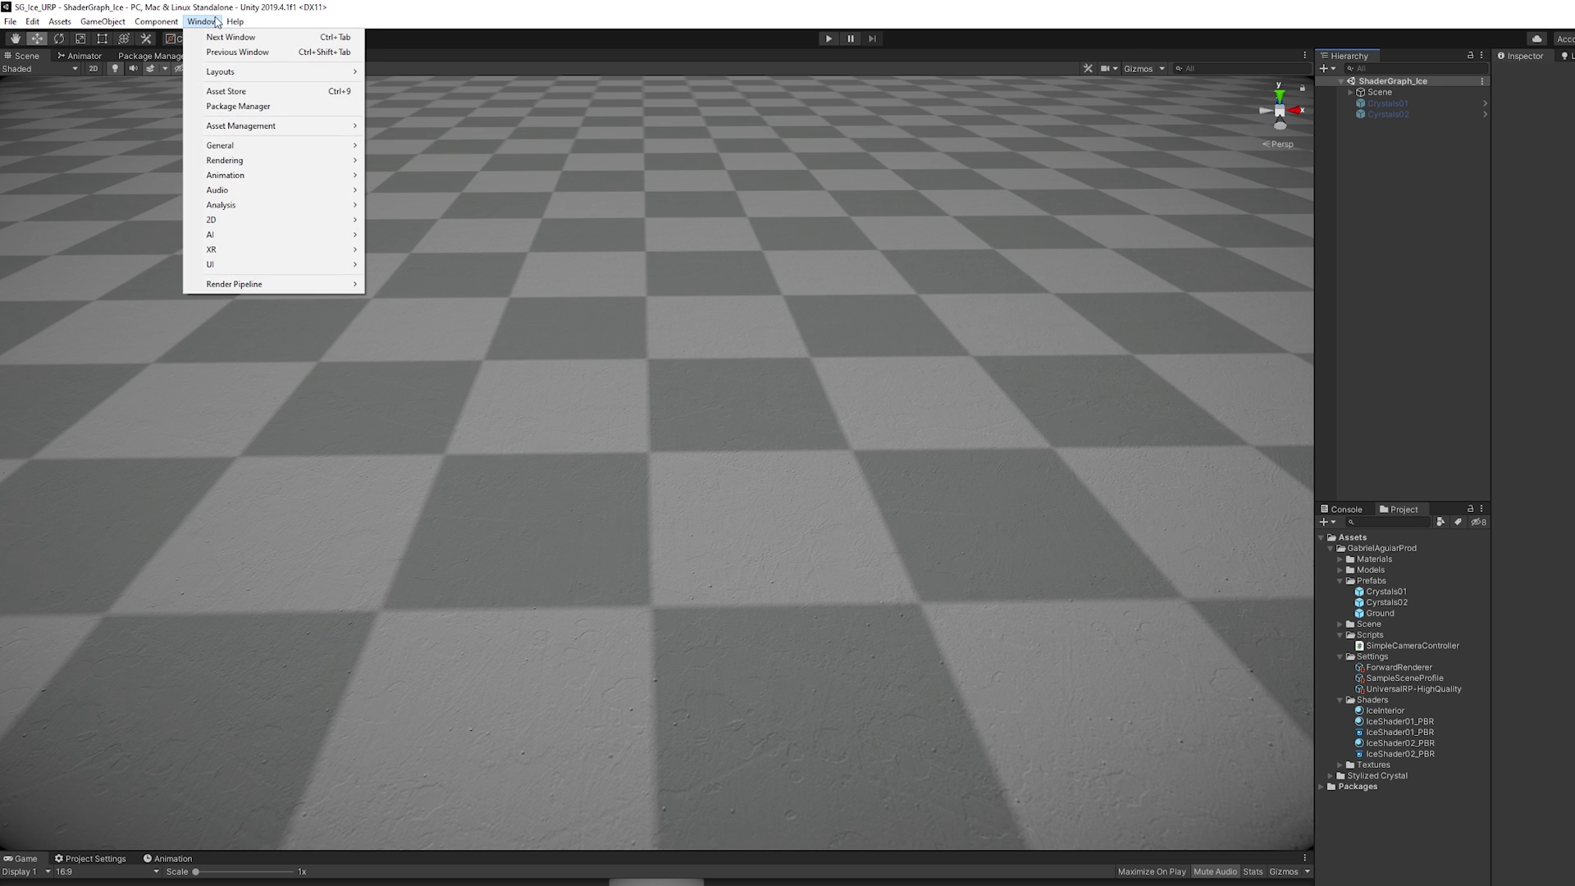
{"action": "left_click", "coordinate": [231, 107]}
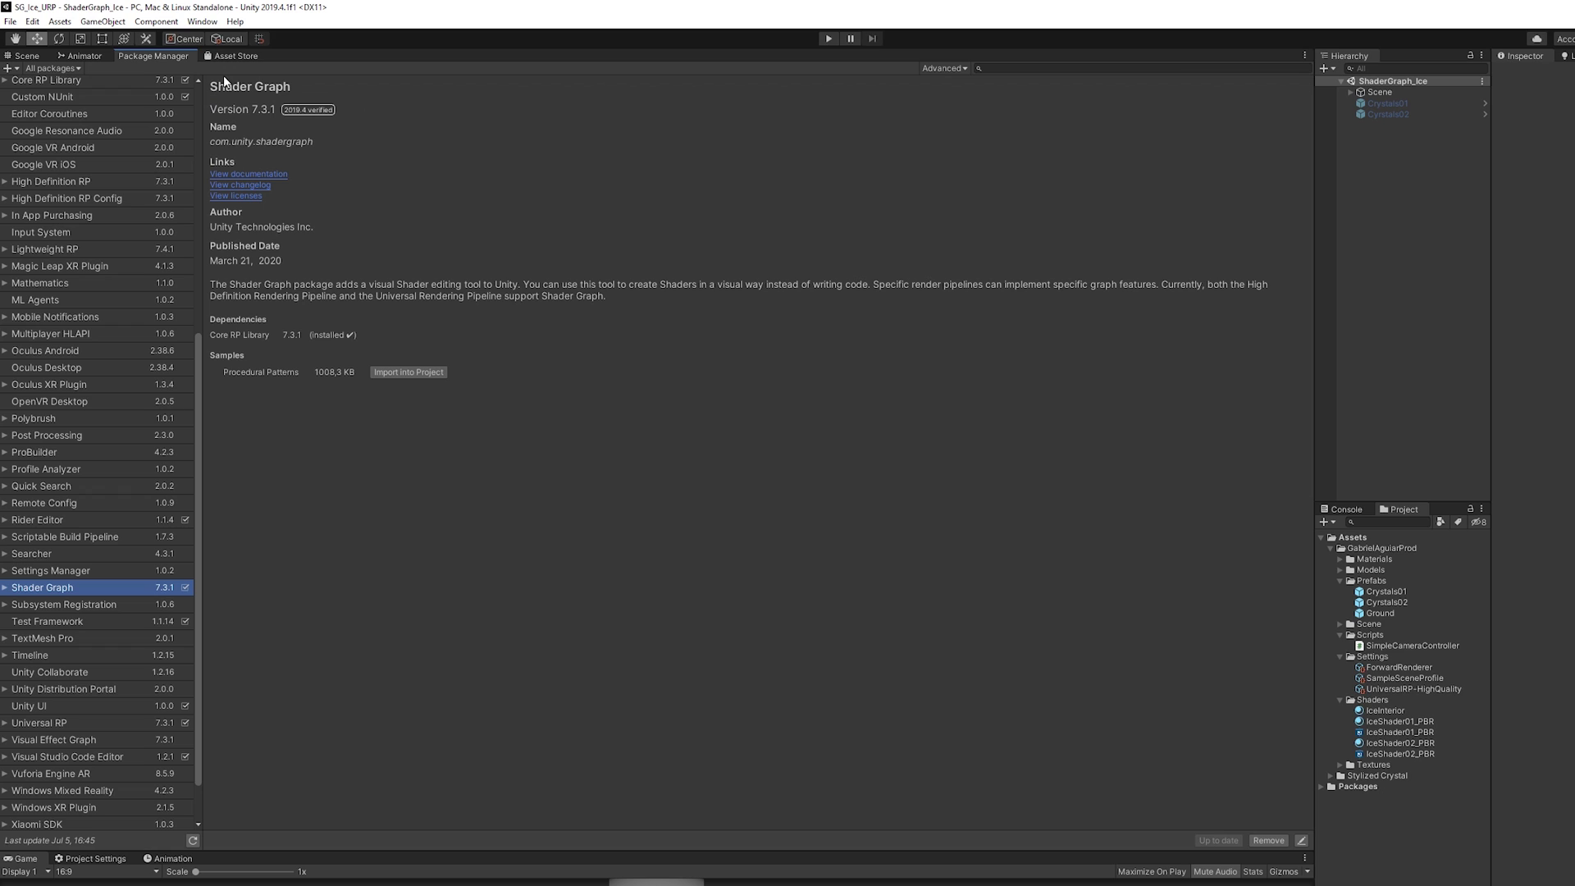
{"action": "scroll", "coordinate": [97, 520], "scroll_direction": "down", "scroll_amount": 2}
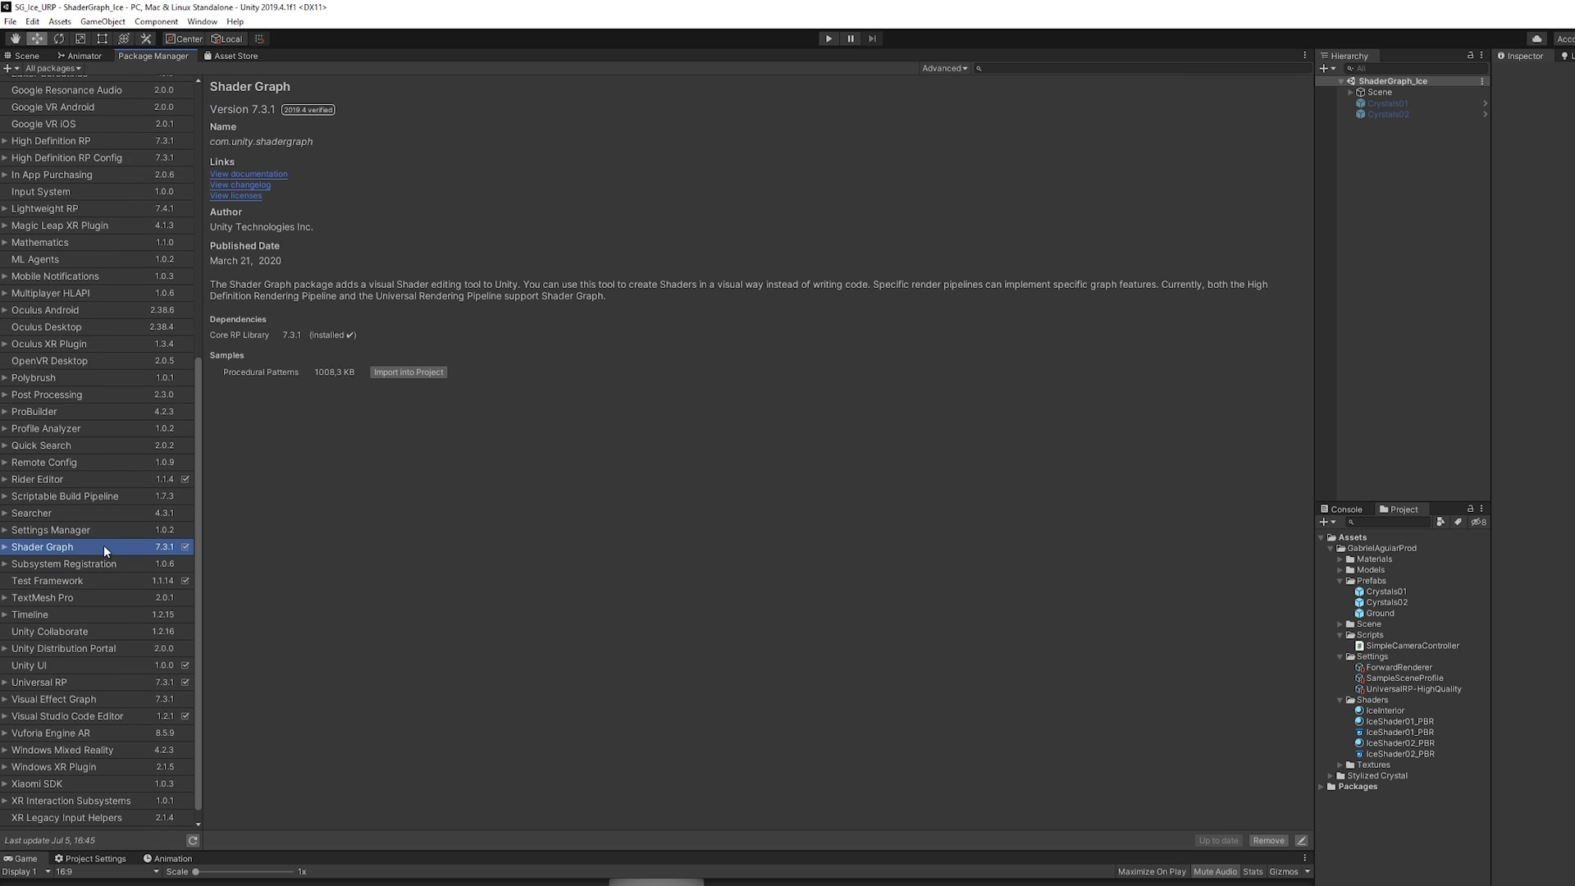
{"action": "left_click", "coordinate": [27, 56]}
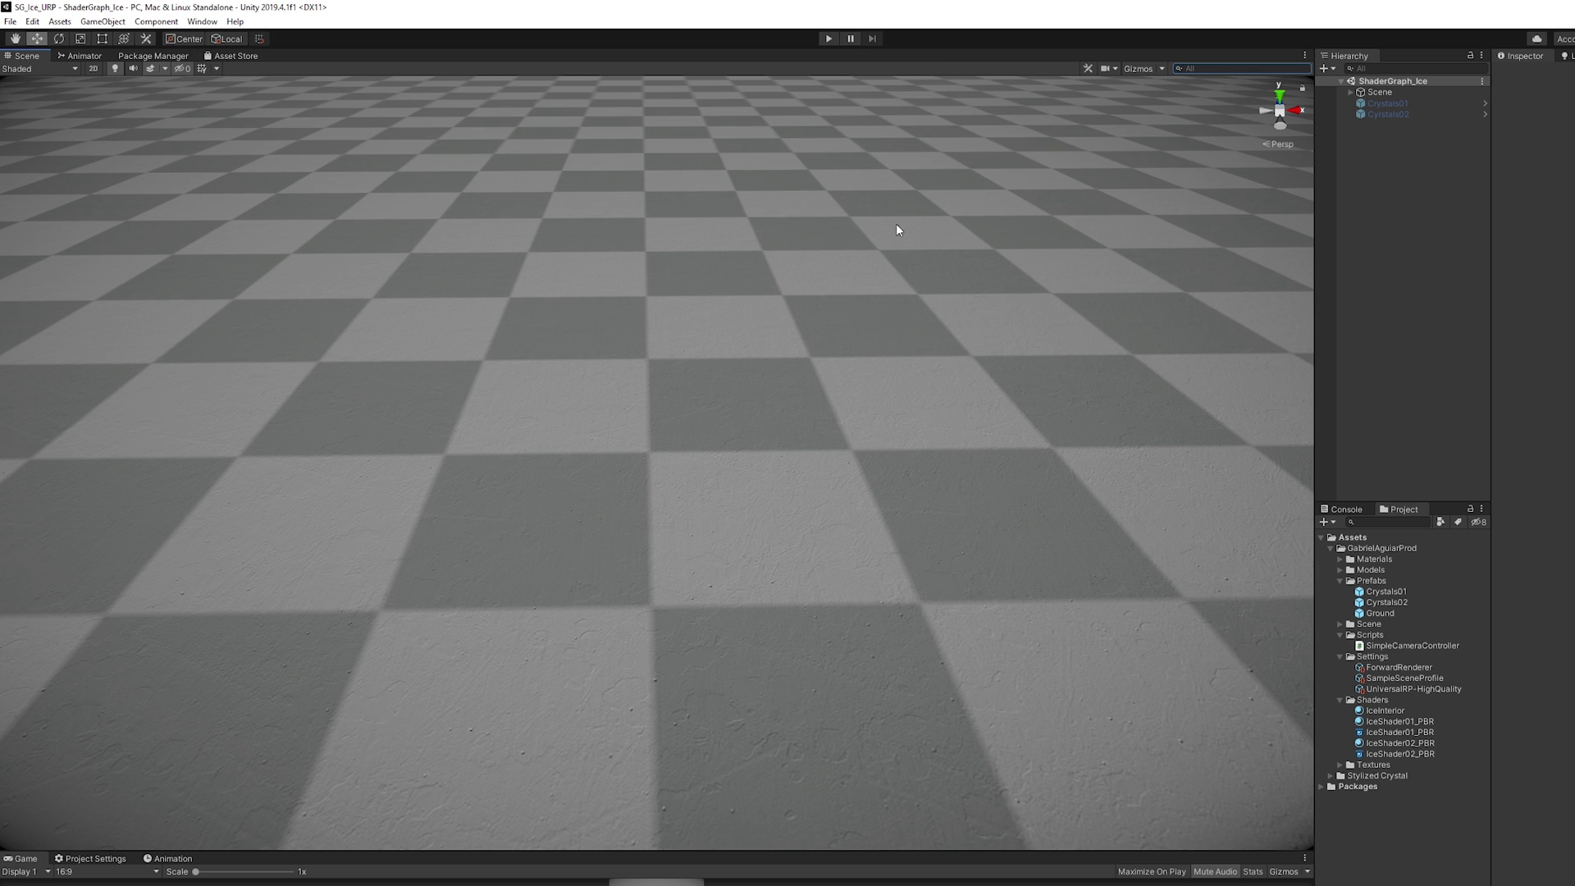
Create a PBR Graph named IceShaderTut_PBR in the Shaders folder and open it in a graph editor docked beside the scene view.
{"action": "right_click", "coordinate": [1377, 704]}
{"action": "mouse_move", "coordinate": [1490, 365]}
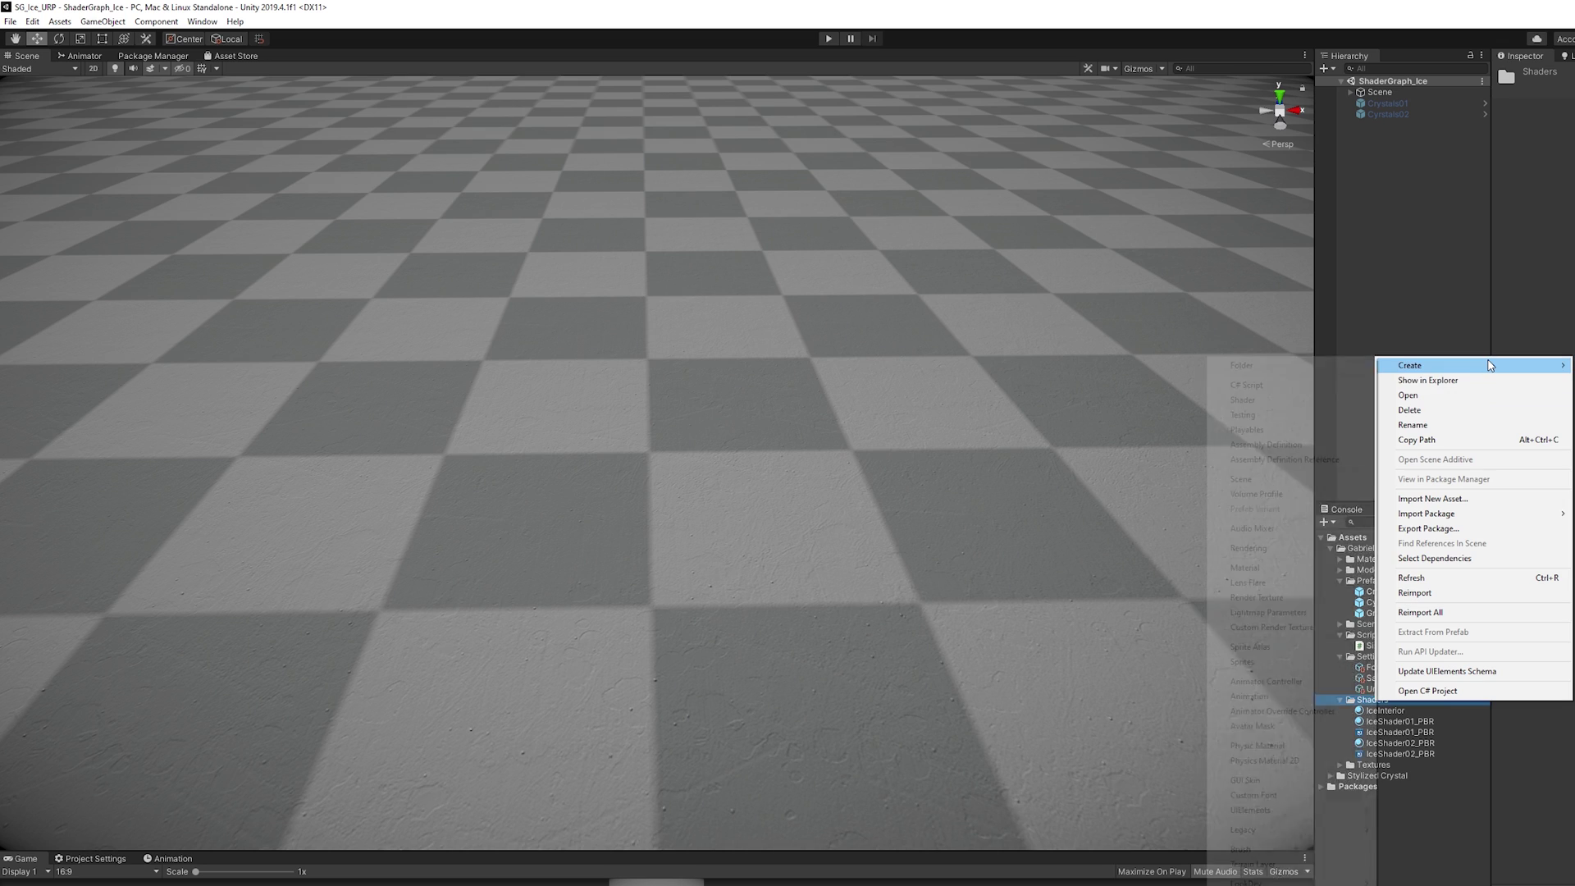
{"action": "mouse_move", "coordinate": [1281, 400]}
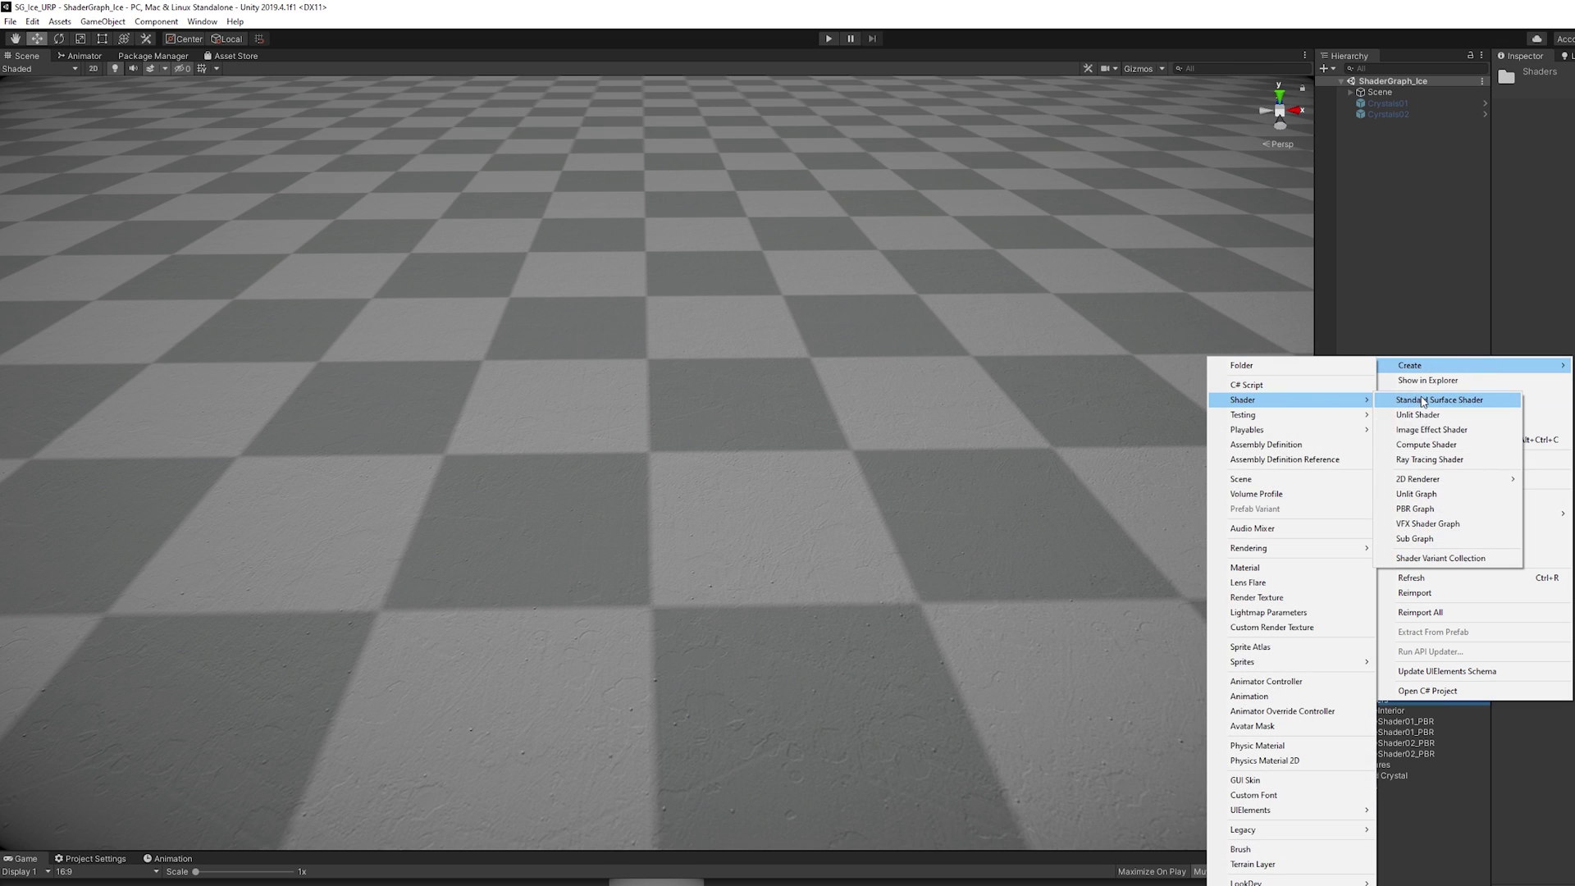
{"action": "left_click", "coordinate": [1416, 510]}
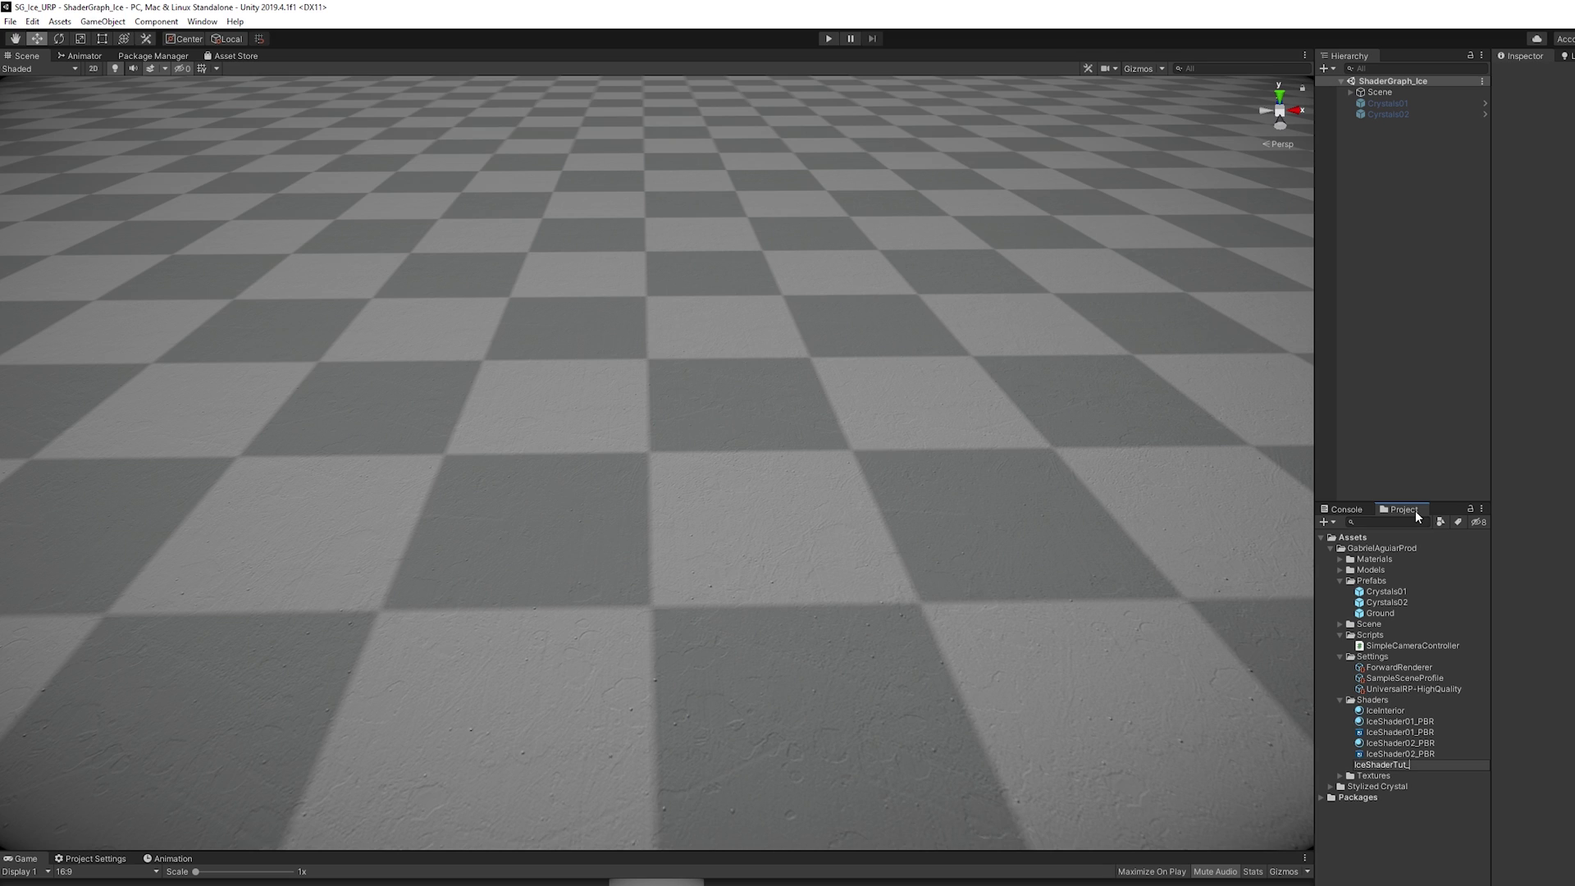
{"action": "key", "text": "Return"}
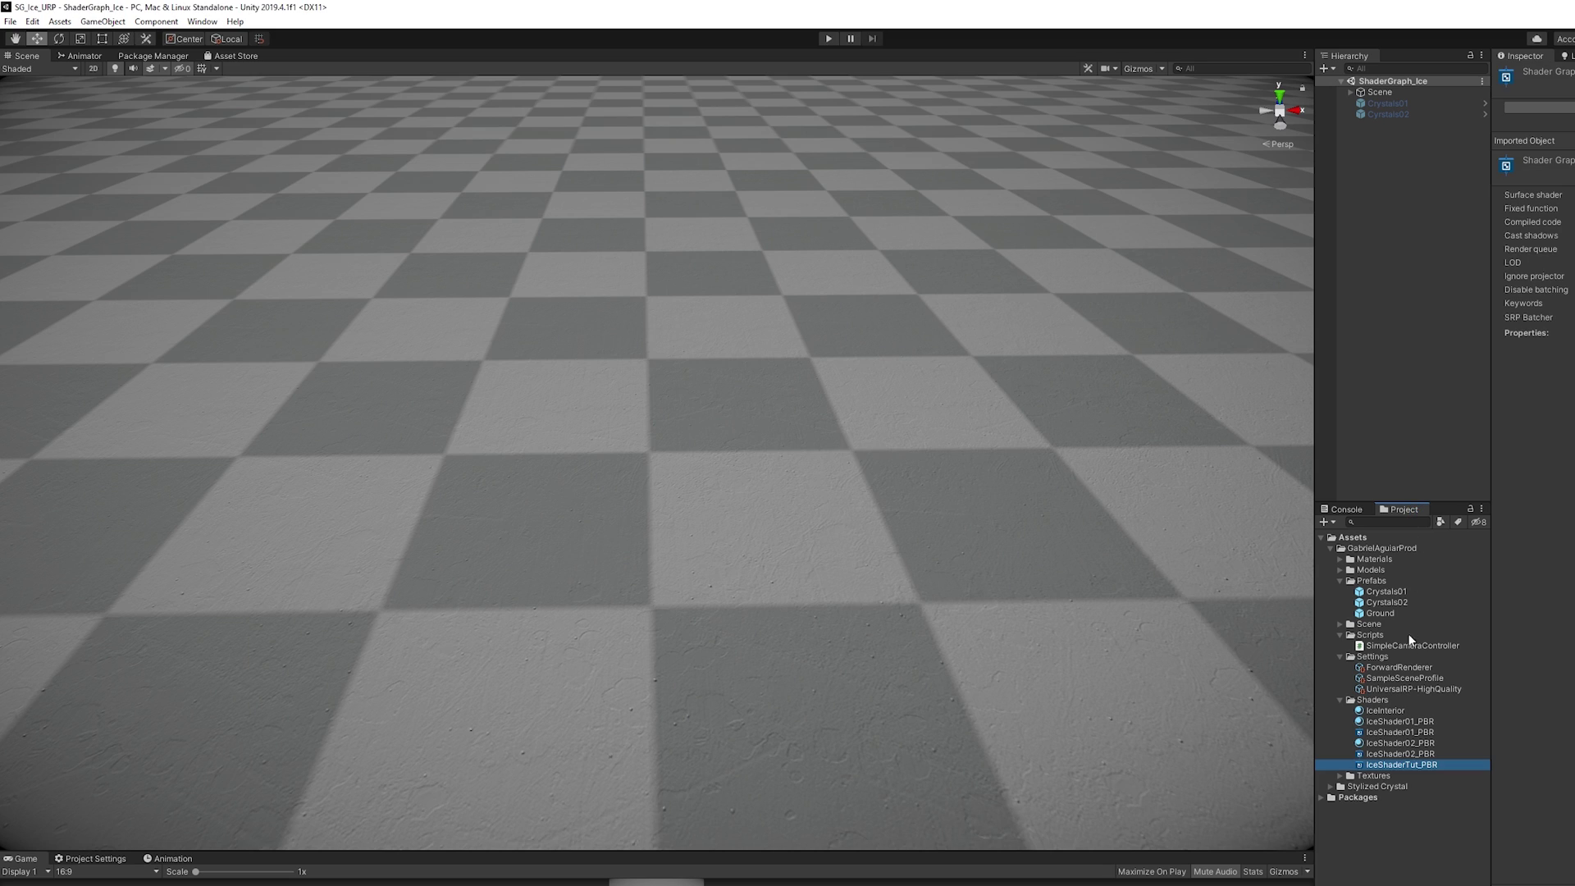
{"action": "double_click", "coordinate": [1395, 756]}
{"action": "left_click_drag", "start_coordinate": [879, 253], "coordinate": [375, 325]}
Add a 3D sphere object to the ShaderGraph_Ice scene.
{"action": "right_click", "coordinate": [1385, 175]}
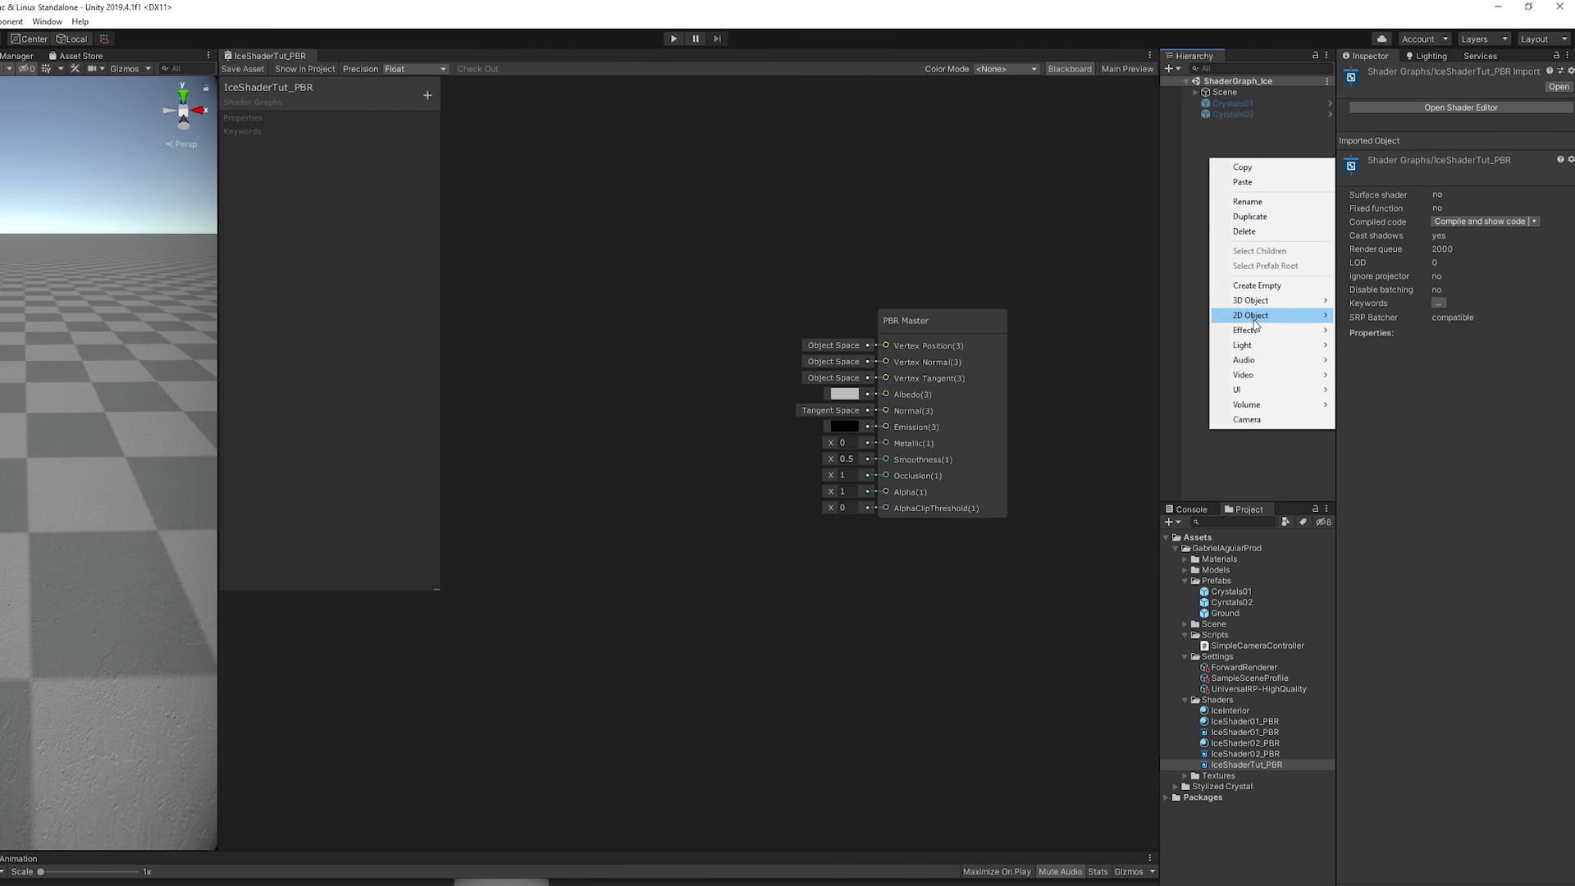
{"action": "mouse_move", "coordinate": [1431, 302]}
{"action": "left_click", "coordinate": [1385, 316]}
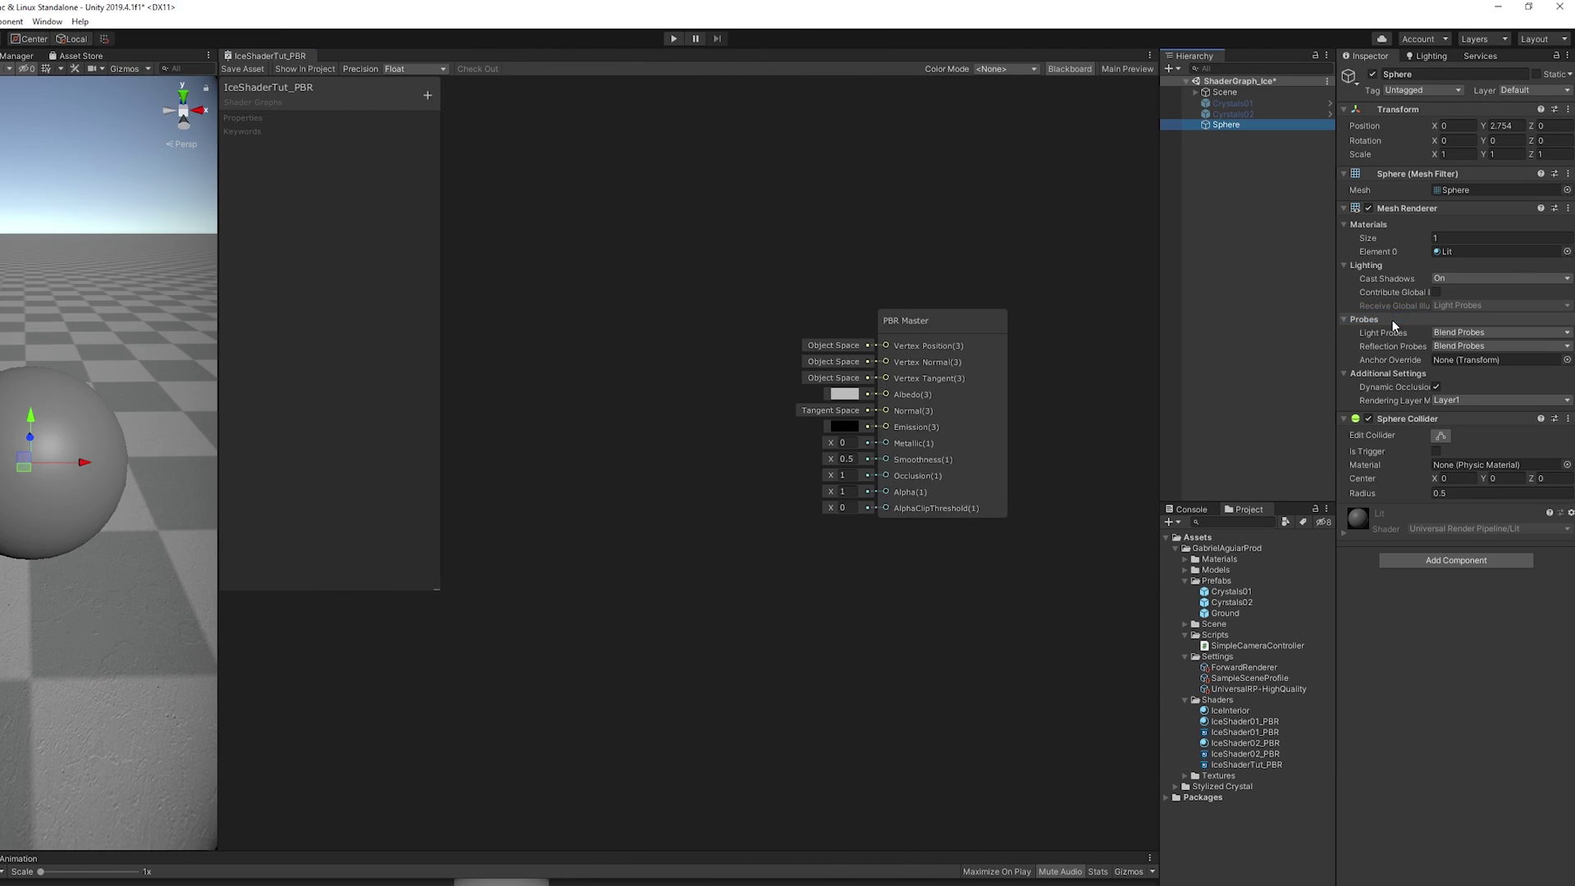
Create a material from the IceShaderTut_PBR shader and name it IceShaderTut_PBR.
{"action": "right_click", "coordinate": [1261, 764]}
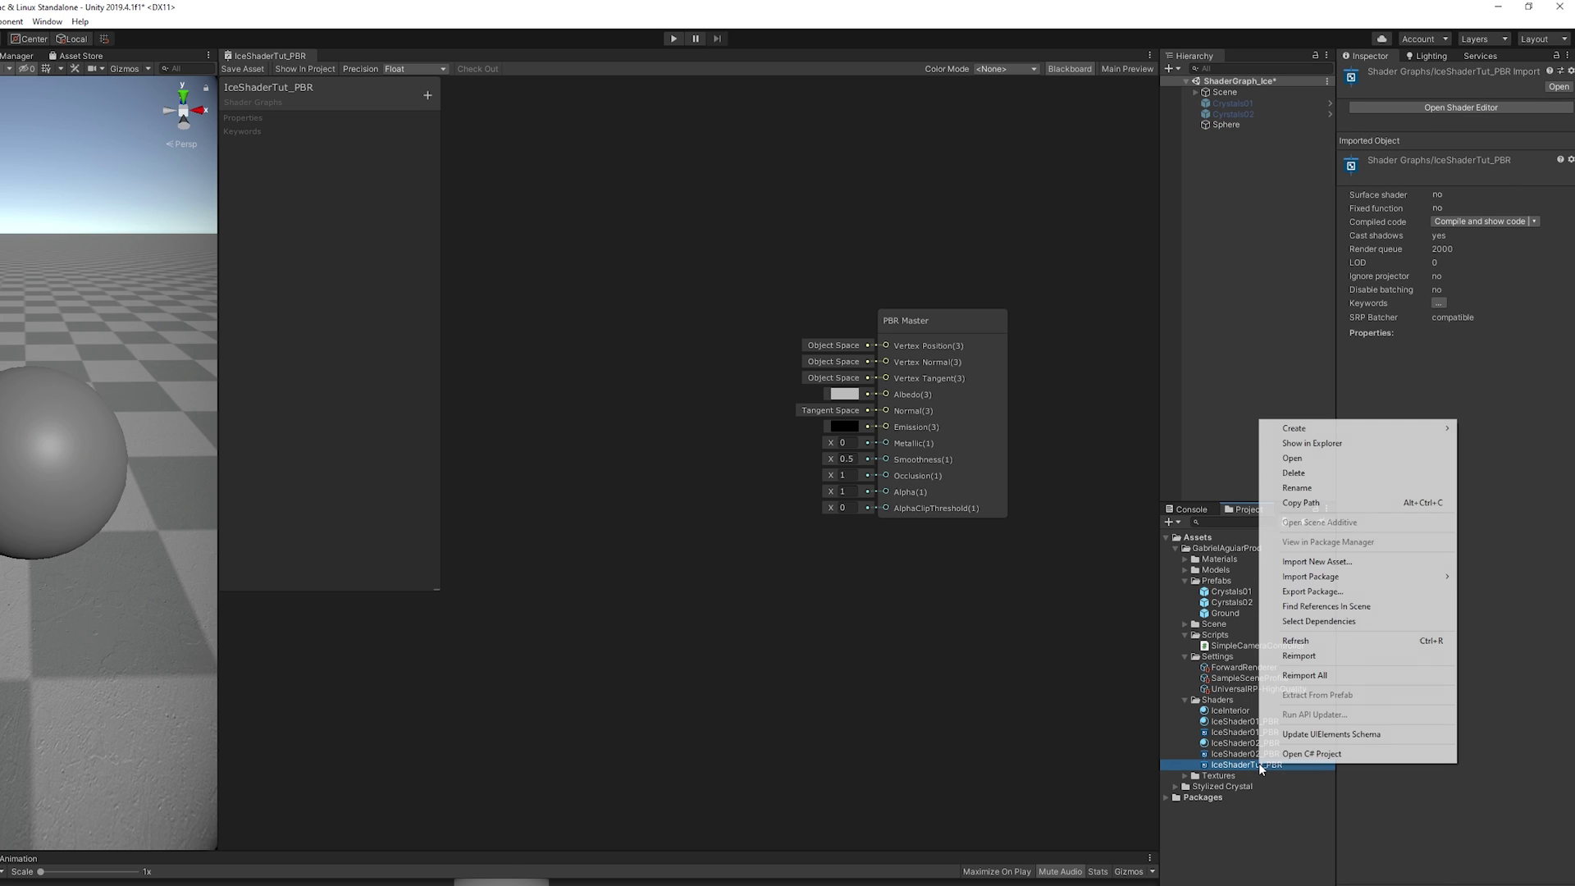
{"action": "mouse_move", "coordinate": [1372, 435]}
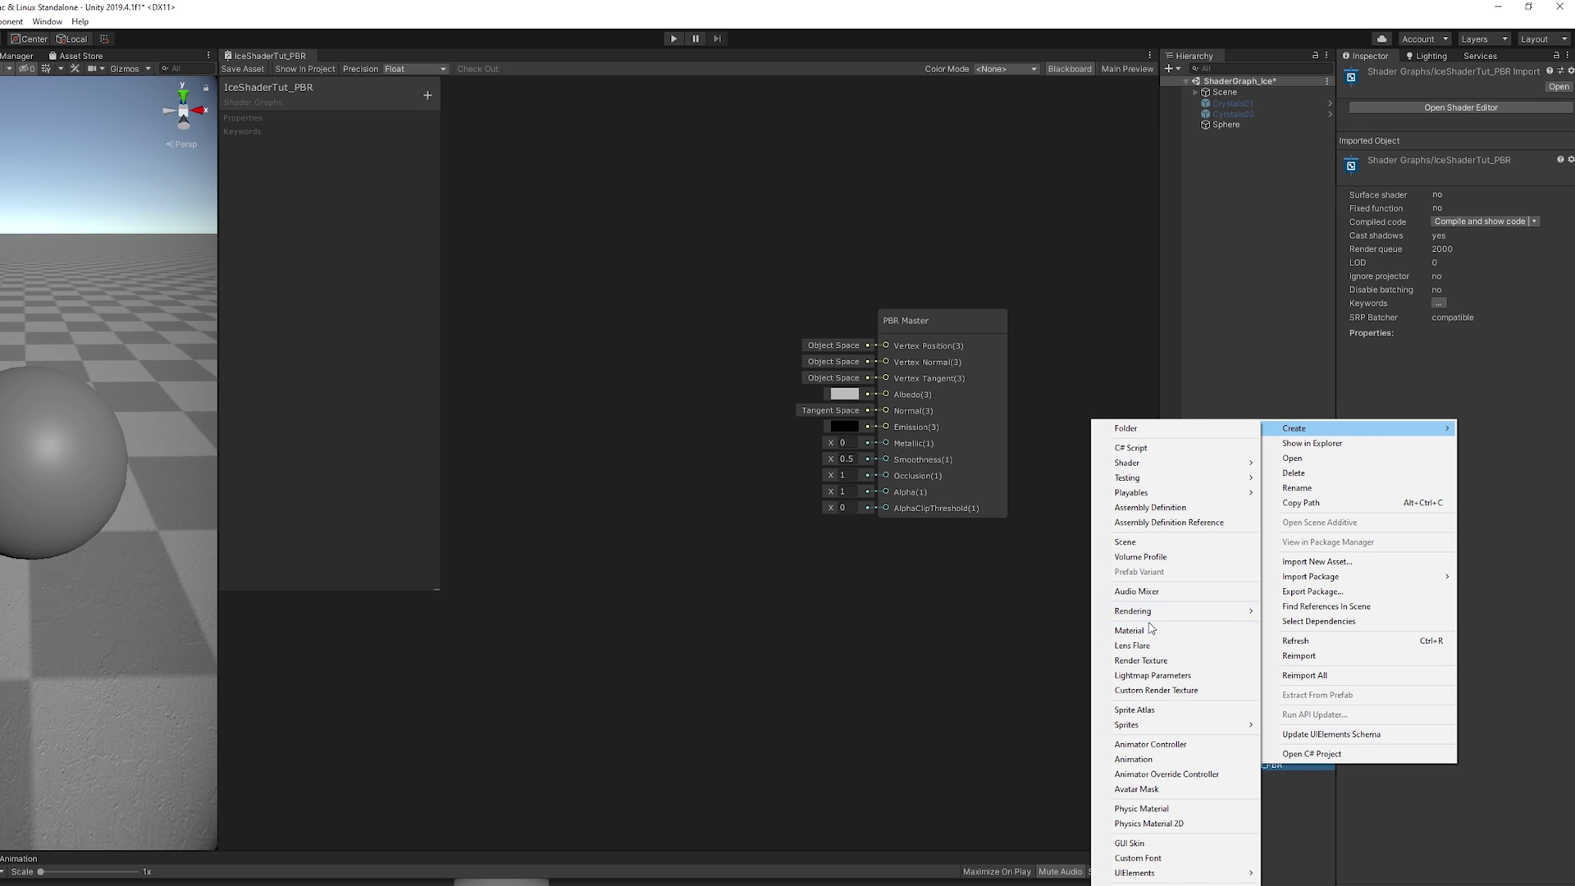
{"action": "left_click", "coordinate": [1182, 630]}
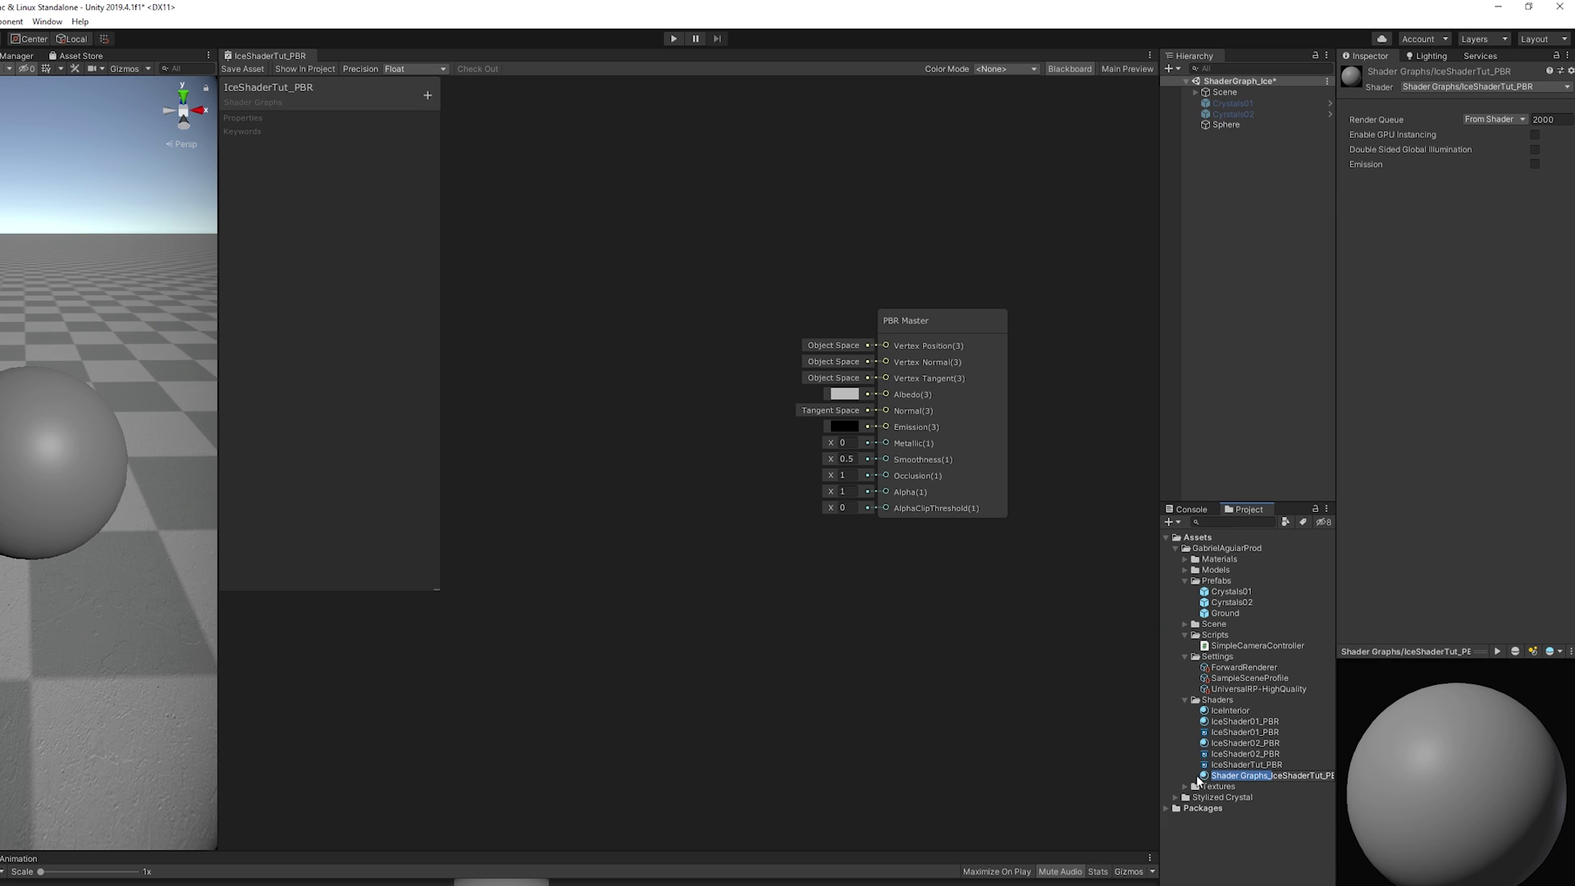
{"action": "key", "text": "Return"}
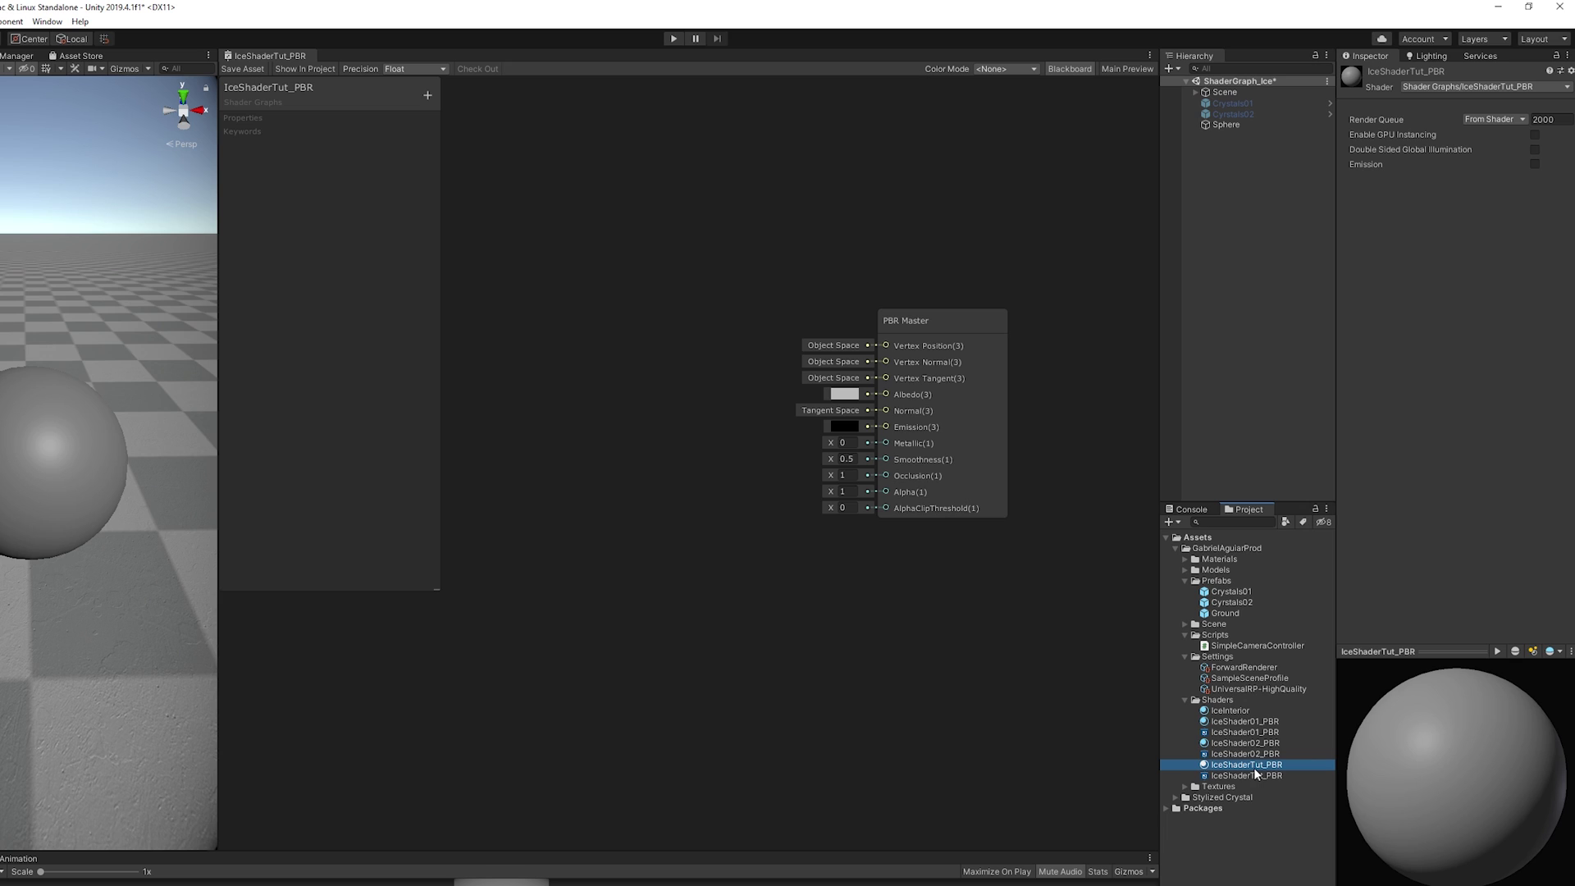
Assign the IceShaderTut_PBR material to the sphere's Mesh Renderer and widen the Inspector slightly.
{"action": "left_click", "coordinate": [1224, 126]}
{"action": "left_click_drag", "start_coordinate": [1215, 769], "coordinate": [1465, 252]}
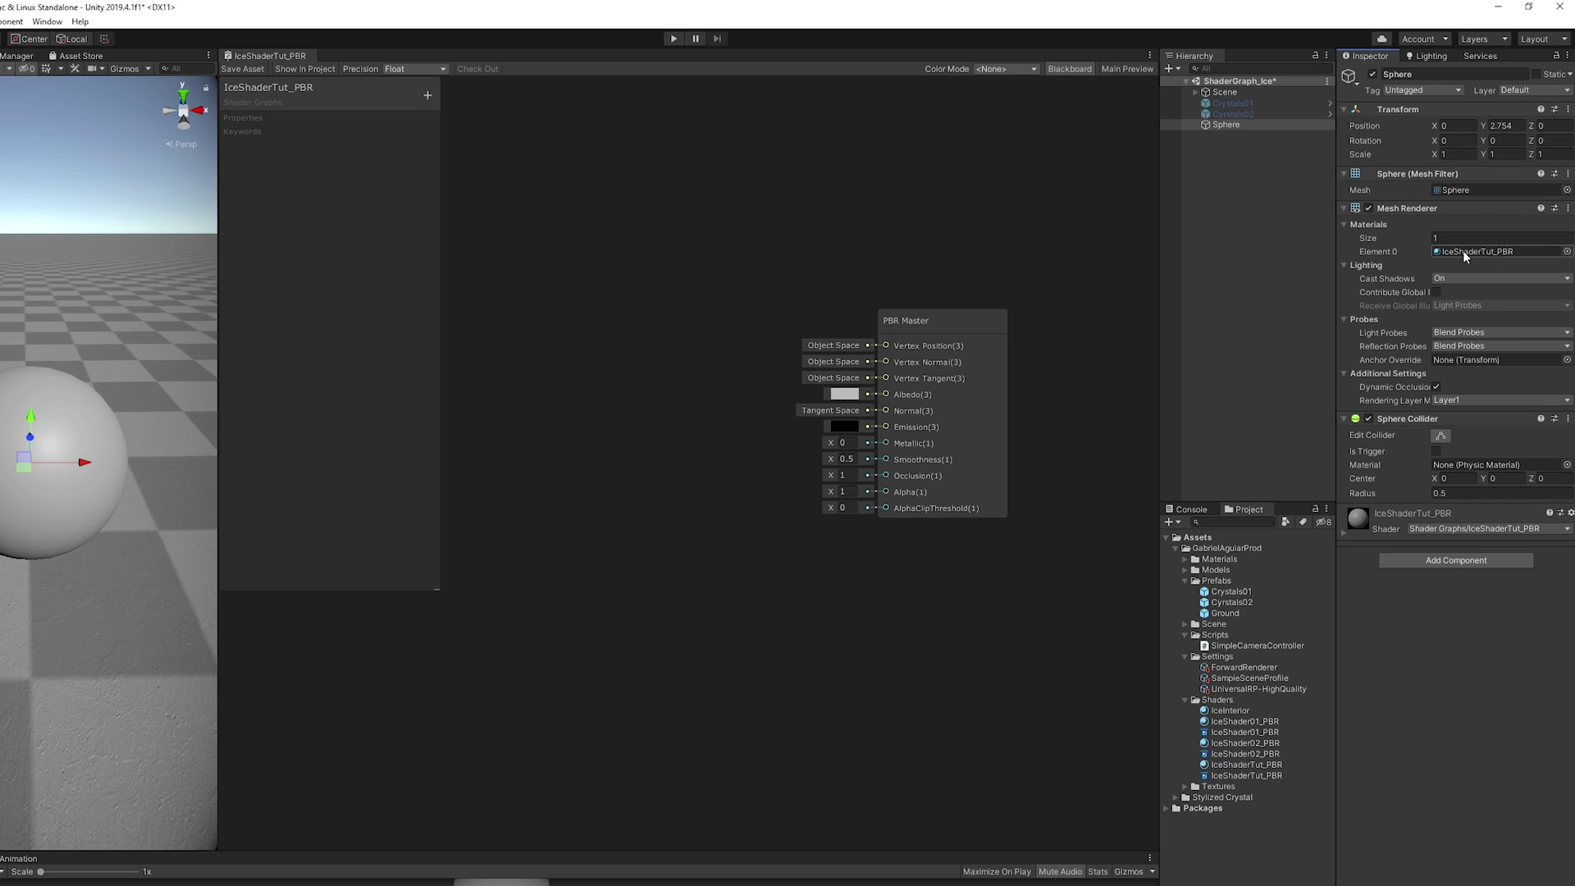
{"action": "left_click_drag", "start_coordinate": [1338, 613], "coordinate": [1325, 611]}
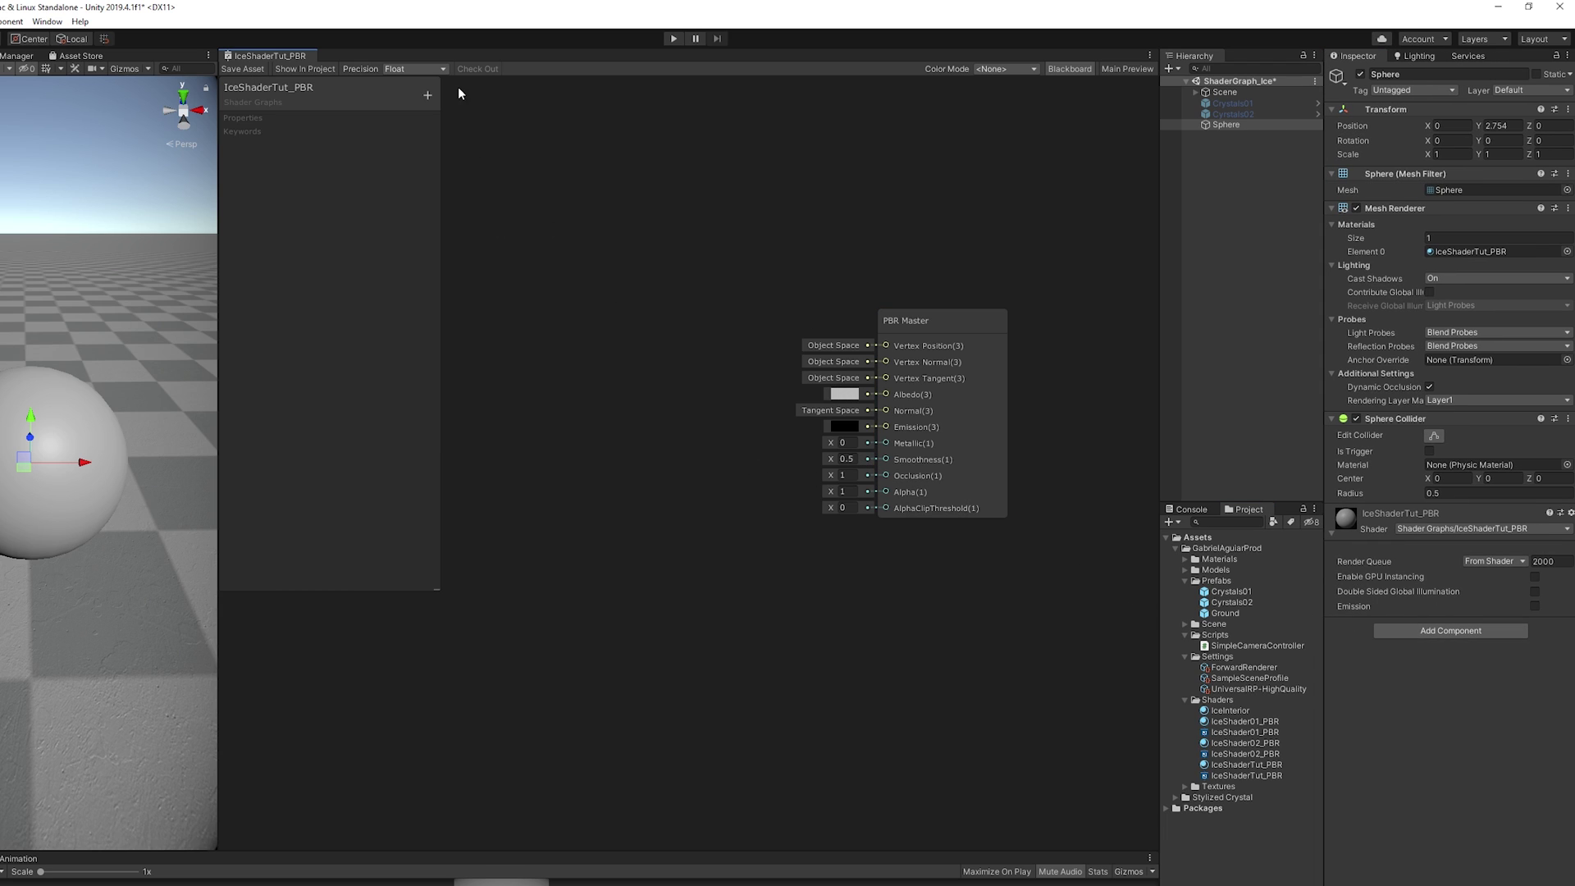
Add three Vector1 properties named Metallic, Smoothness and Normals to the IceShaderTut_PBR graph.
{"action": "left_click", "coordinate": [427, 95]}
{"action": "left_click", "coordinate": [443, 102]}
{"action": "type", "text": "Met"}
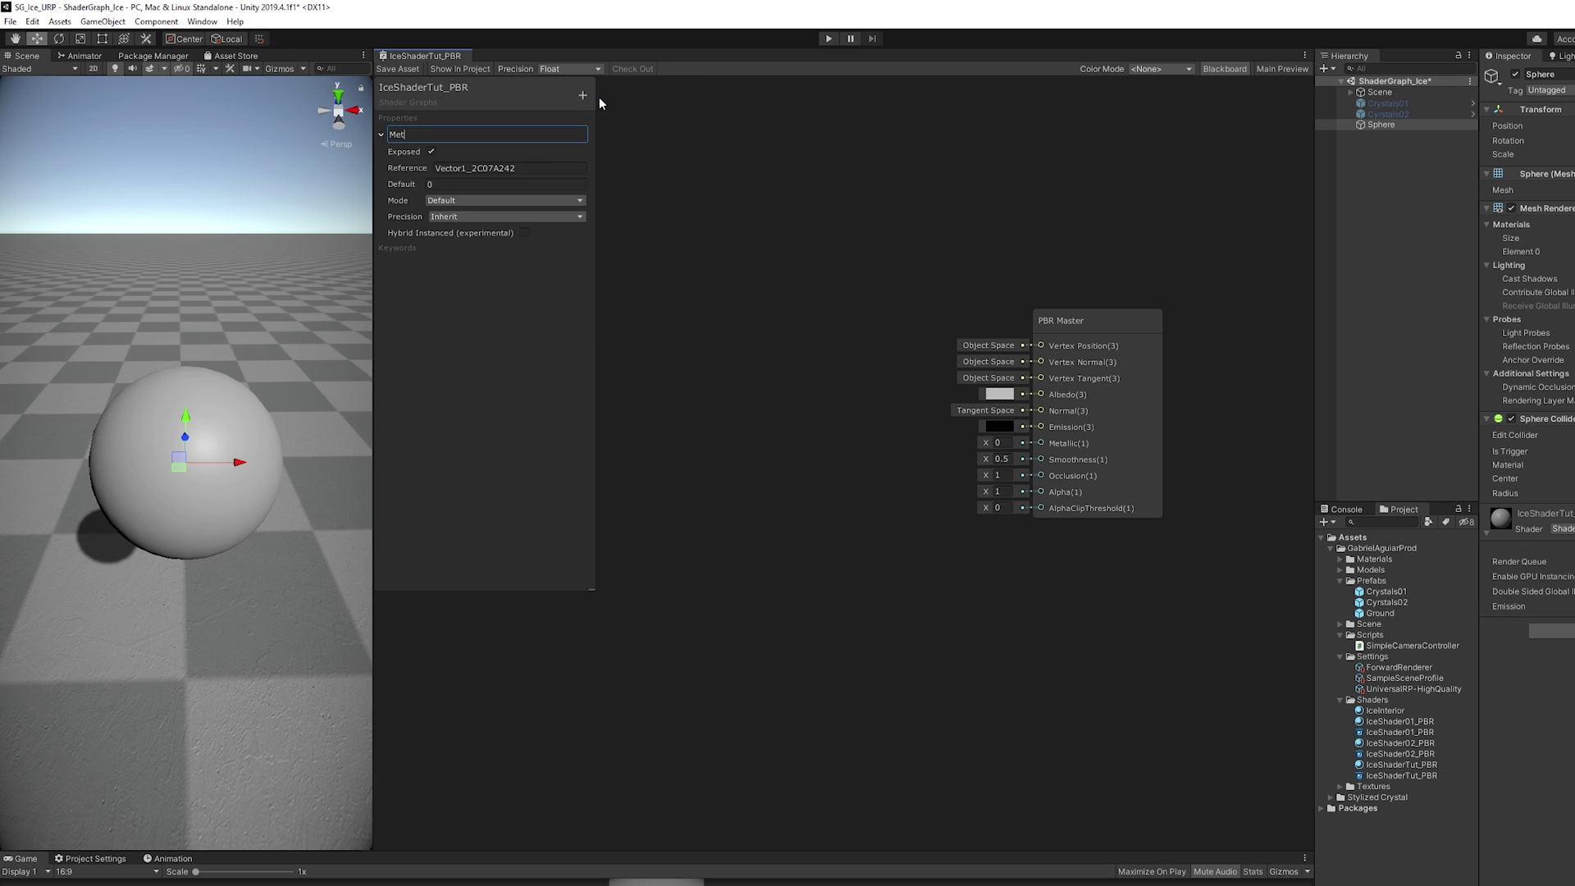
{"action": "type", "text": "allic"}
{"action": "key", "text": "Return"}
{"action": "left_click", "coordinate": [599, 97]}
{"action": "left_click", "coordinate": [604, 101]}
{"action": "type", "text": "Smoo"}
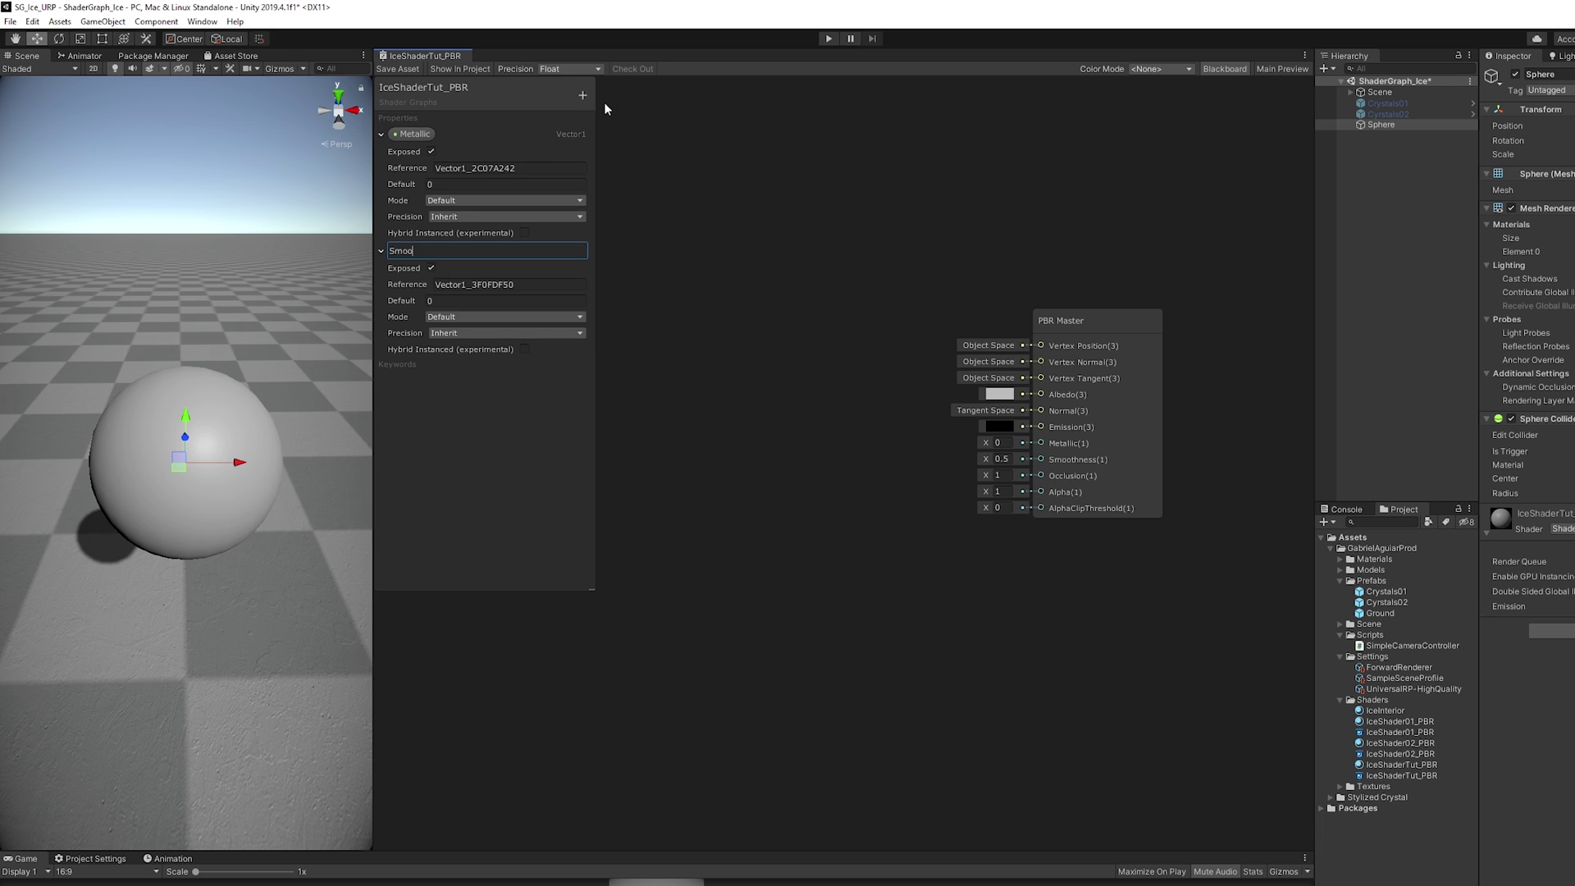
{"action": "type", "text": "thness"}
{"action": "left_click", "coordinate": [604, 102]}
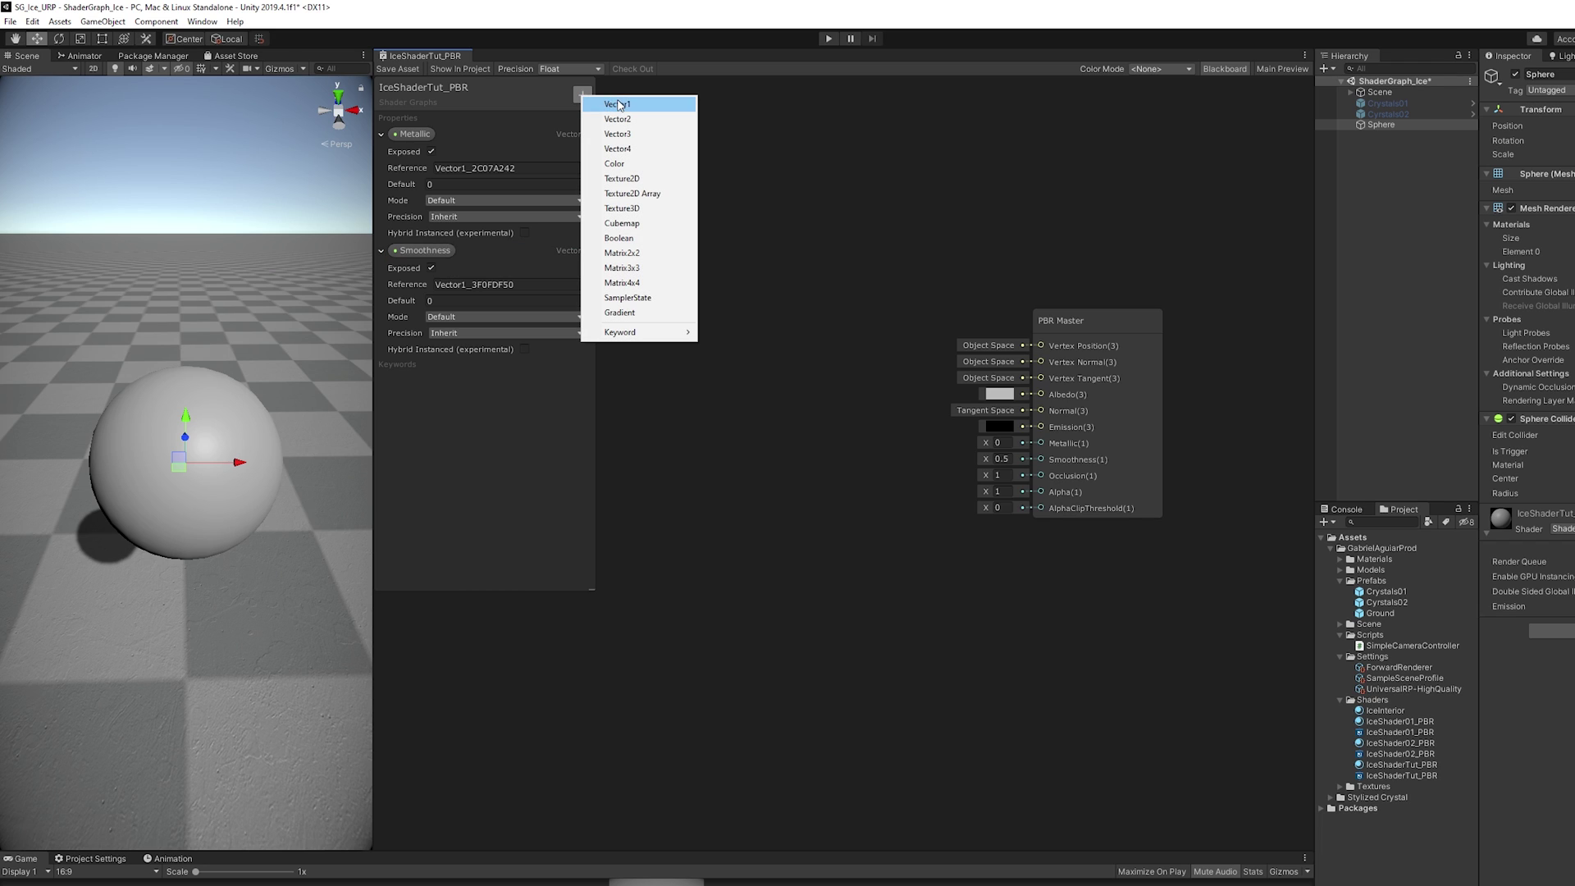
{"action": "left_click", "coordinate": [619, 102]}
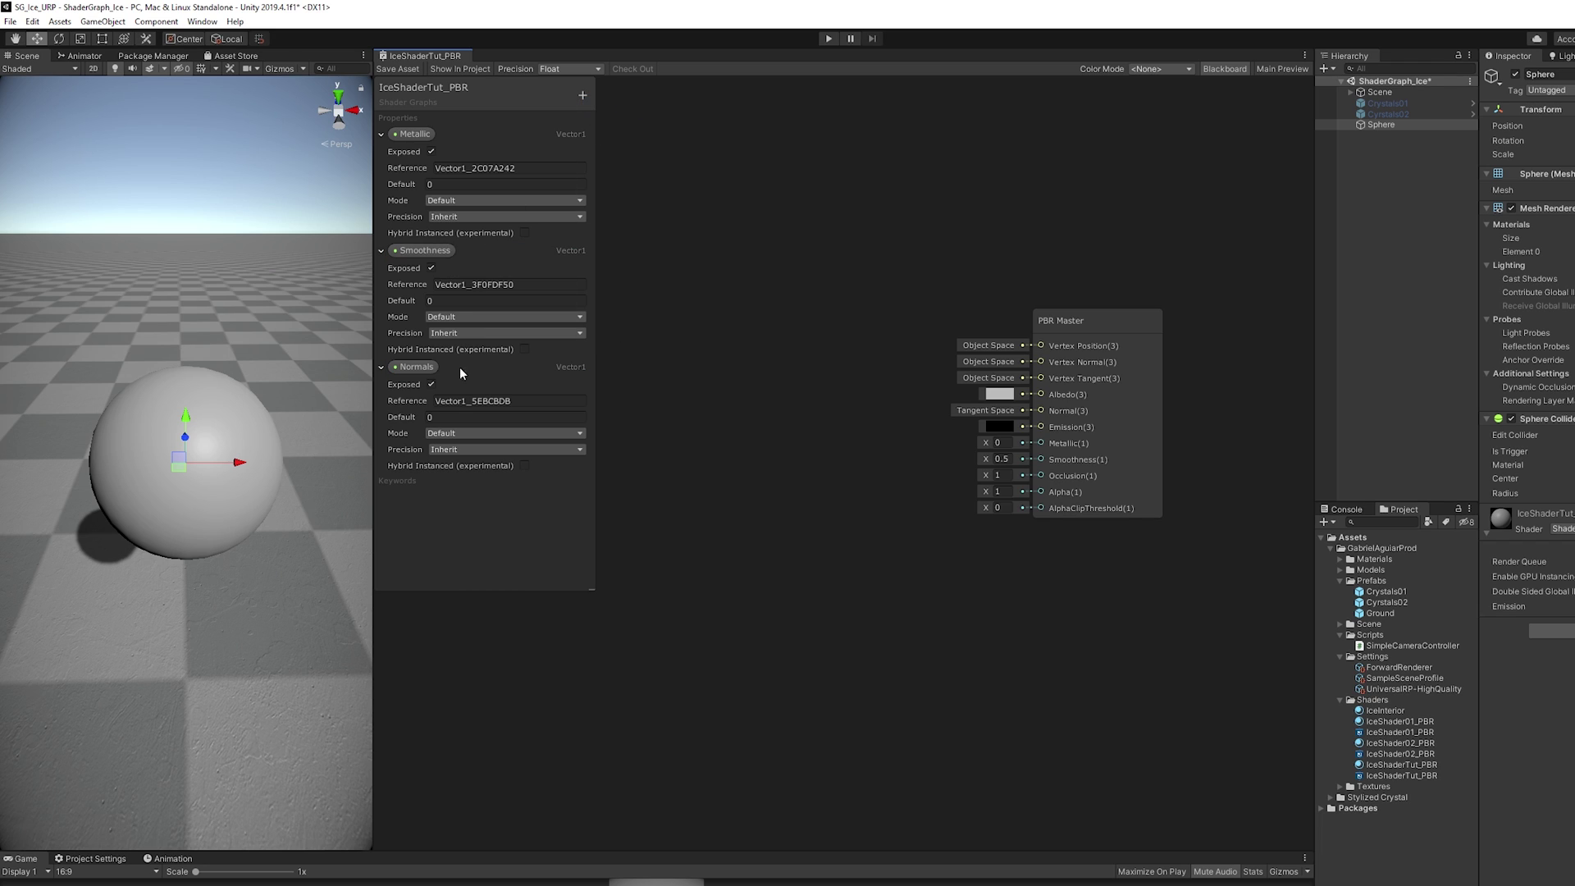
Set Metallic, Smoothness and Normals to Slider mode, with a Smoothness default of 0.5 and a Normals range of -3 to 3.
{"action": "left_click", "coordinate": [450, 200]}
{"action": "left_click", "coordinate": [470, 235]}
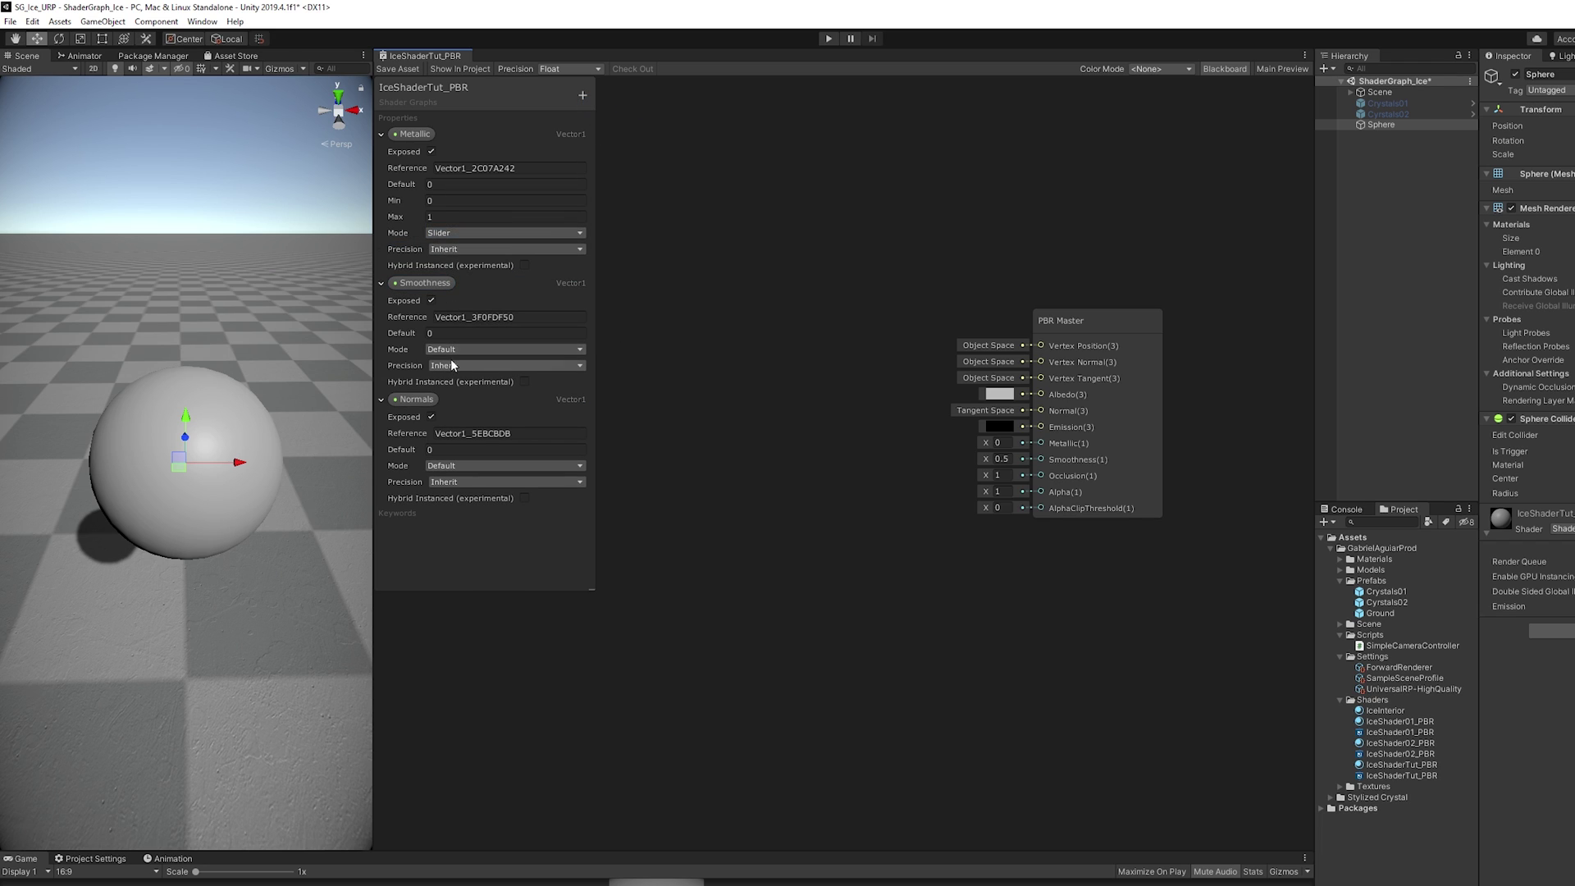
{"action": "left_click", "coordinate": [459, 379]}
{"action": "left_click", "coordinate": [440, 499]}
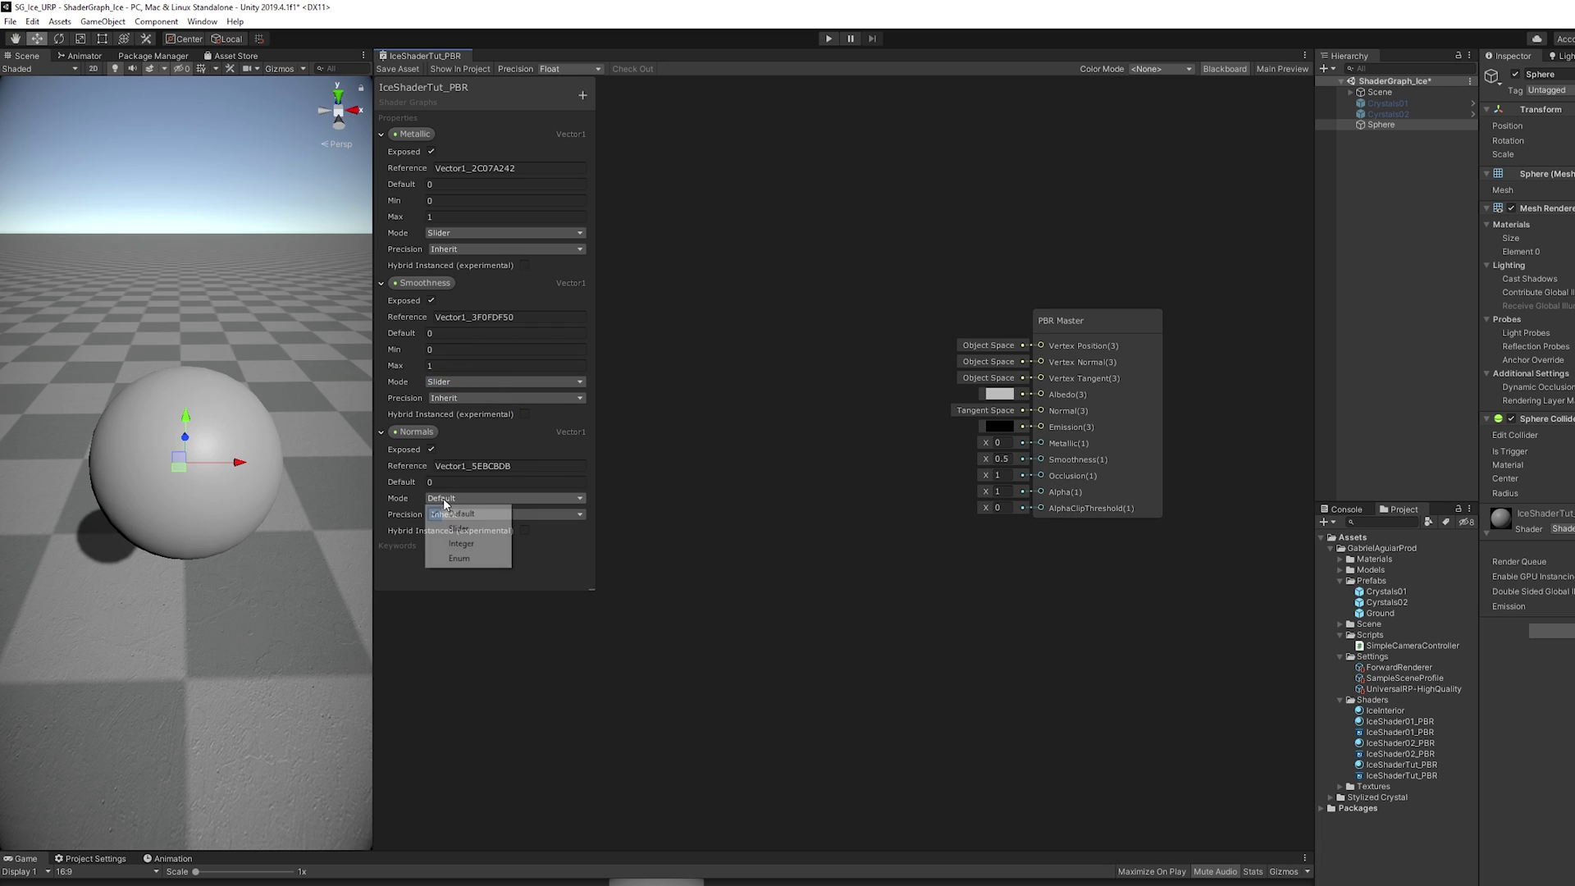
{"action": "left_click", "coordinate": [461, 529]}
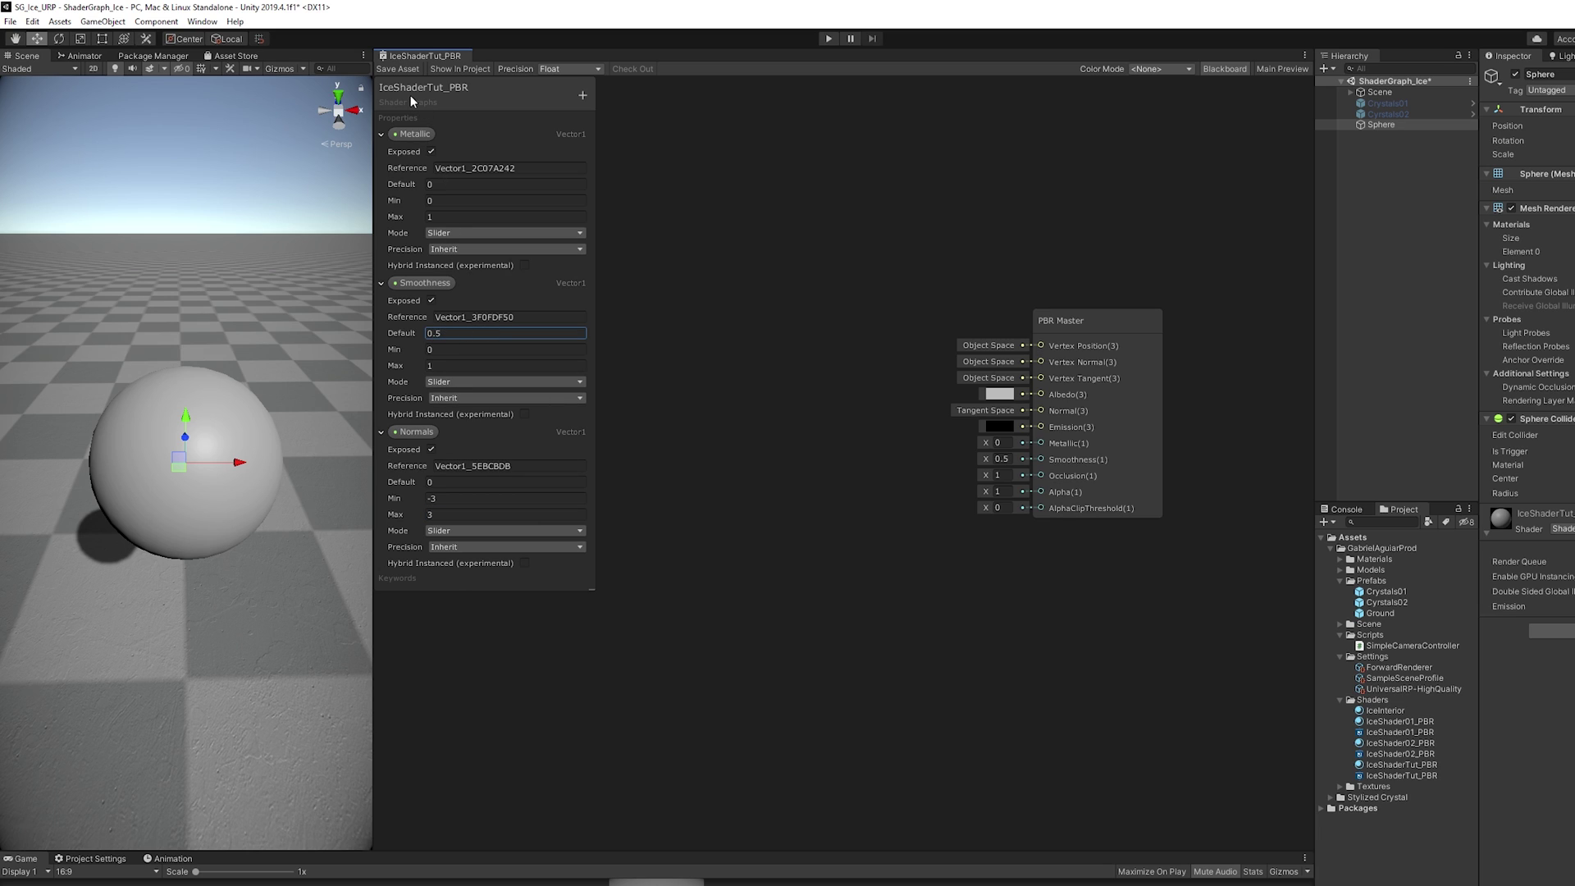
Connect the Metallic and Smoothness properties to the matching PBR Master inputs and collapse the three property entries.
{"action": "left_click", "coordinate": [408, 134]}
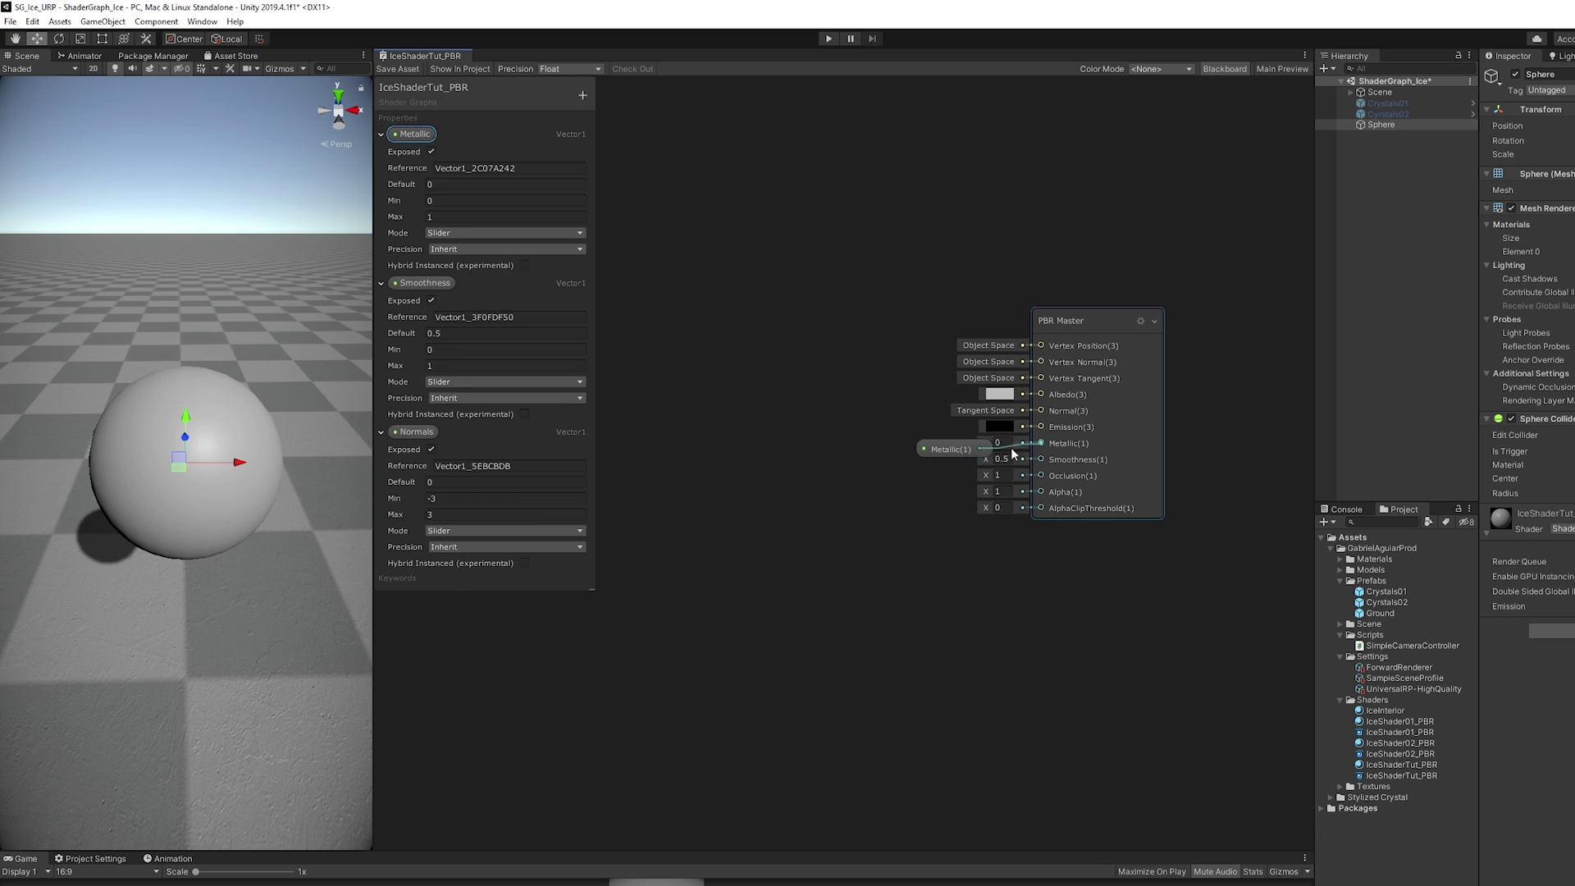
{"action": "left_click_drag", "start_coordinate": [923, 462], "coordinate": [1041, 459]}
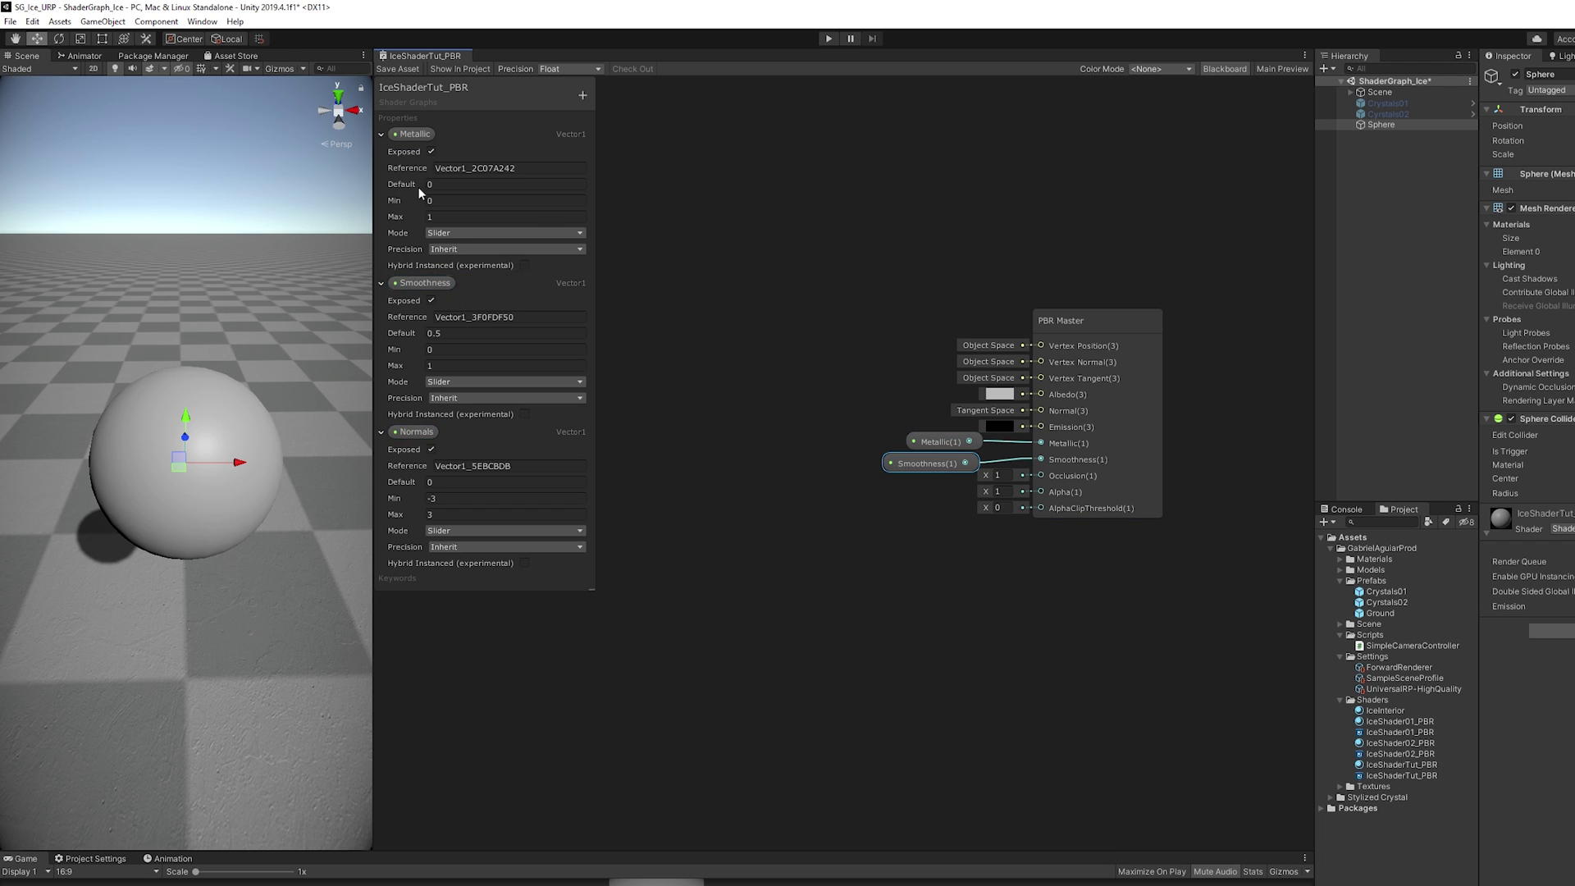
{"action": "left_click", "coordinate": [380, 134]}
{"action": "left_click", "coordinate": [381, 153]}
{"action": "left_click", "coordinate": [381, 172]}
Add a Color property in HDR mode with a fully opaque white default, value and alpha both 100.
{"action": "left_click", "coordinate": [582, 95]}
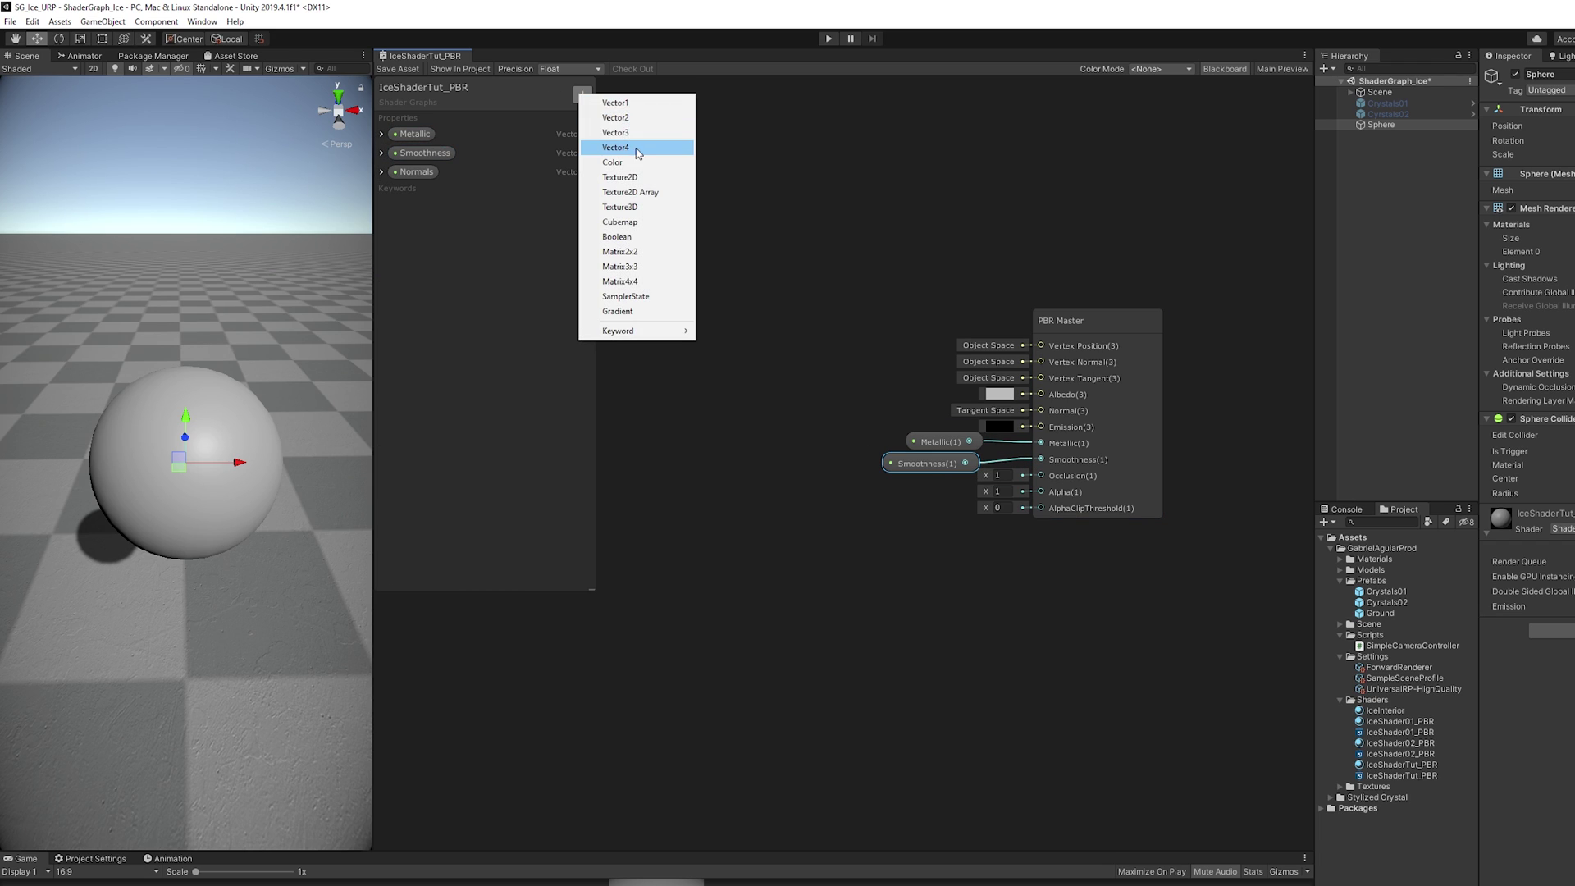
{"action": "left_click", "coordinate": [637, 163]}
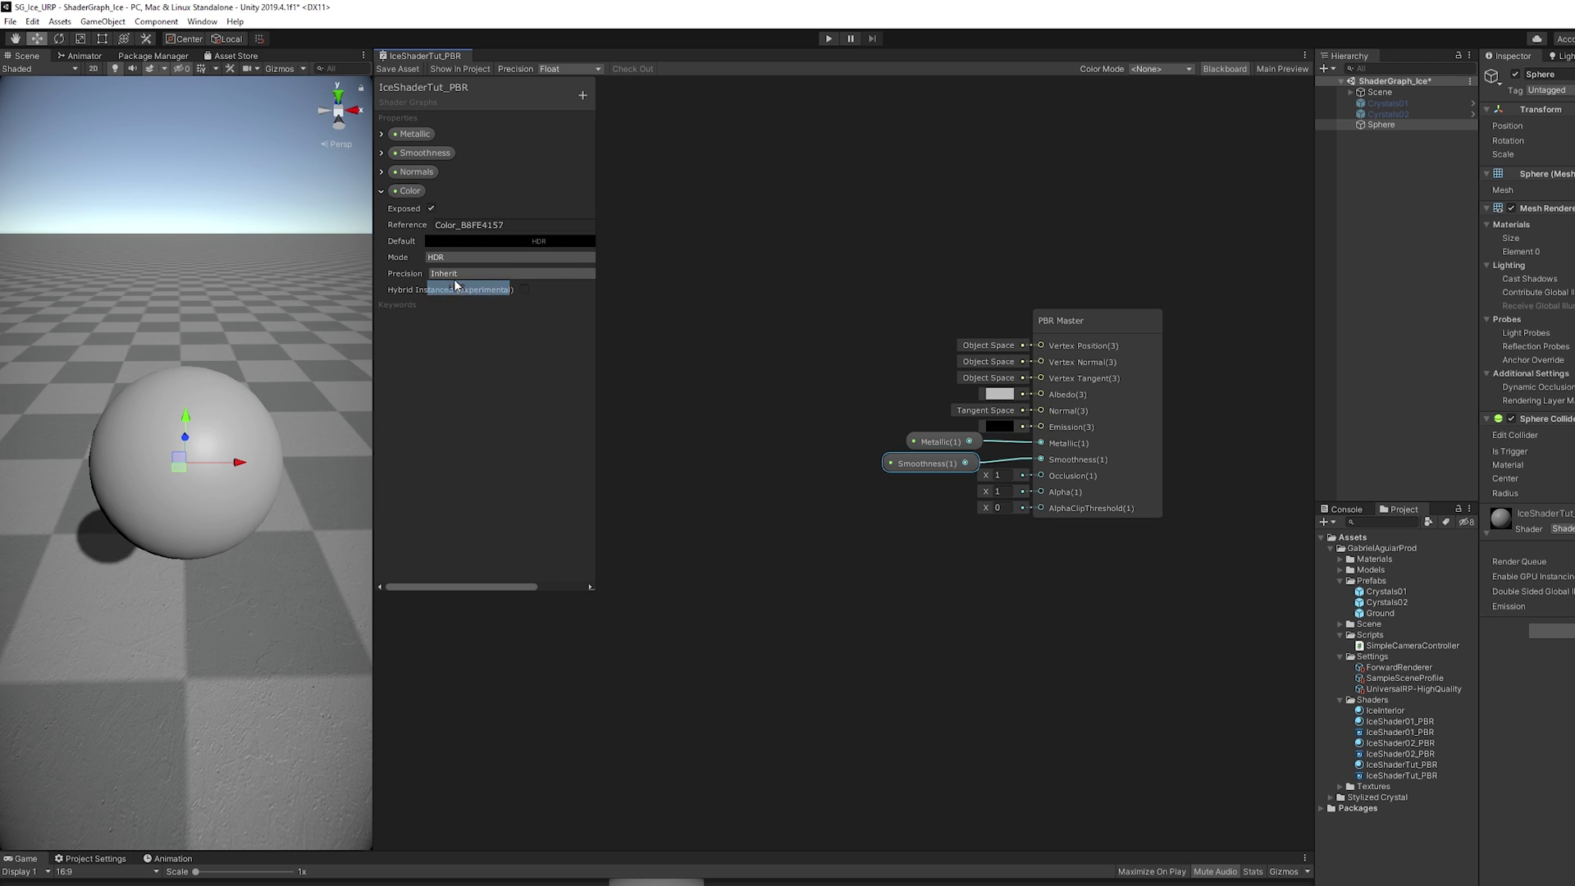
{"action": "left_click", "coordinate": [465, 241]}
{"action": "left_click_drag", "start_coordinate": [1001, 313], "coordinate": [961, 281]}
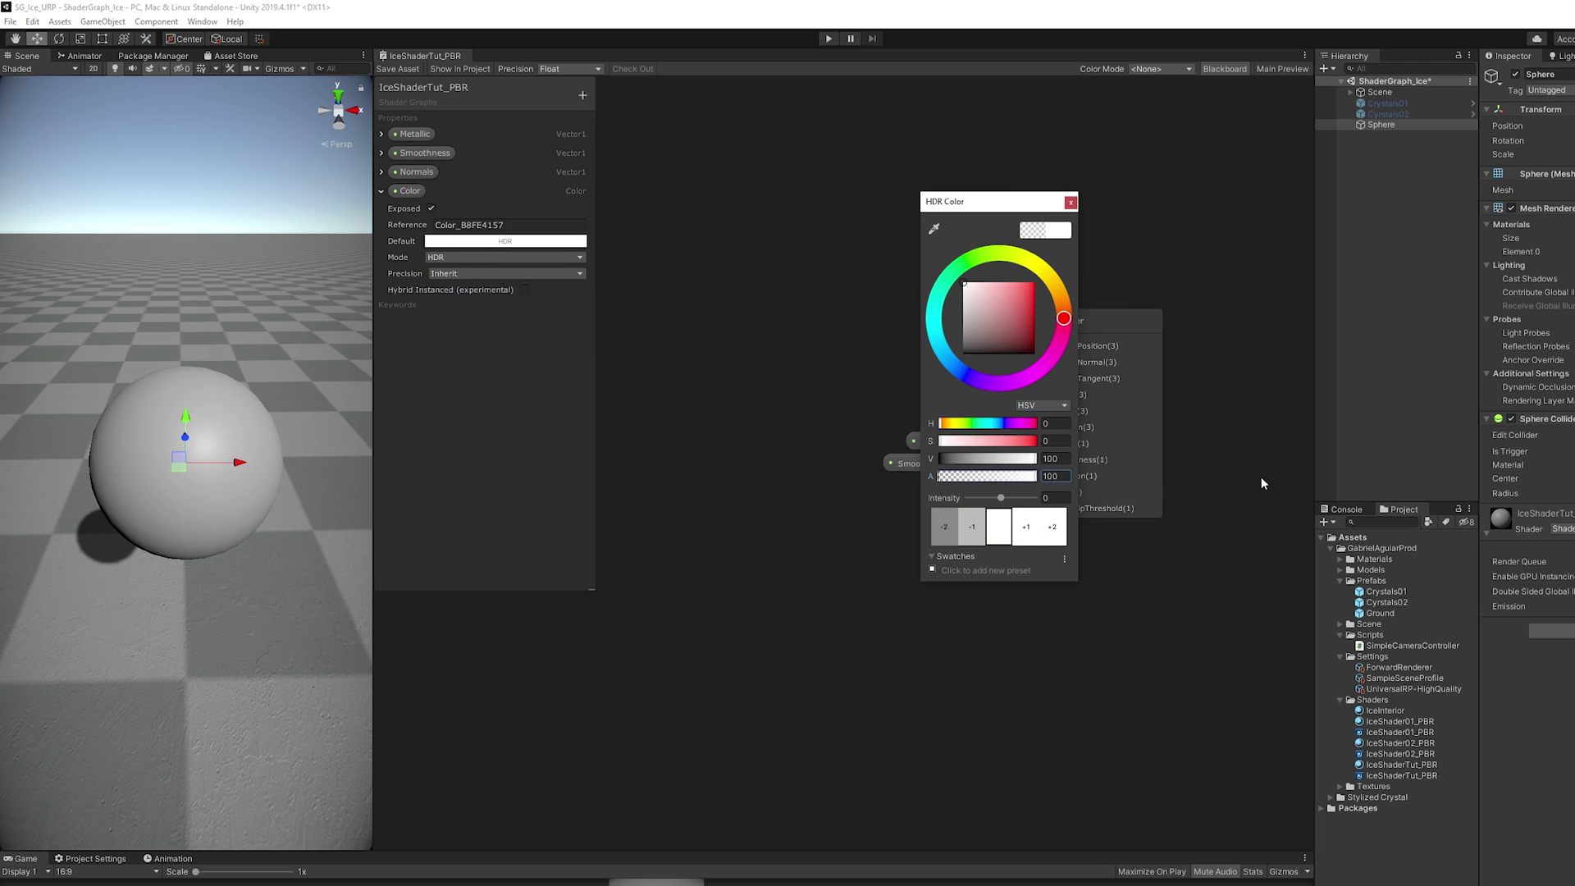
{"action": "left_click", "coordinate": [1076, 204]}
Add a Texture2D property named IceTexture to the graph.
{"action": "left_click", "coordinate": [582, 96]}
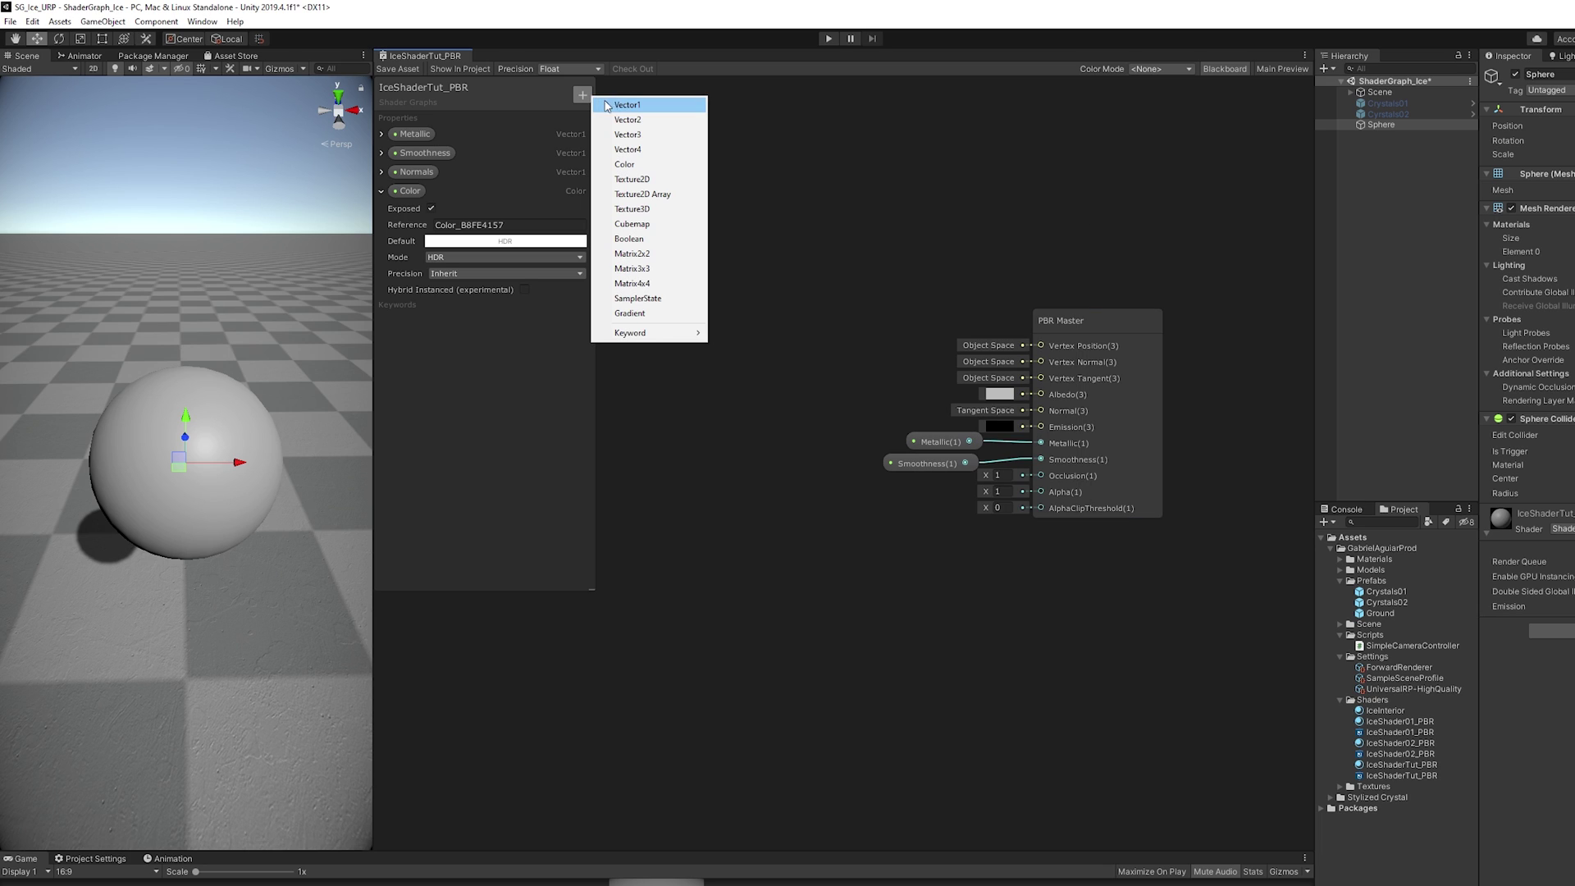
{"action": "left_click", "coordinate": [641, 178]}
{"action": "type", "text": "Ice"}
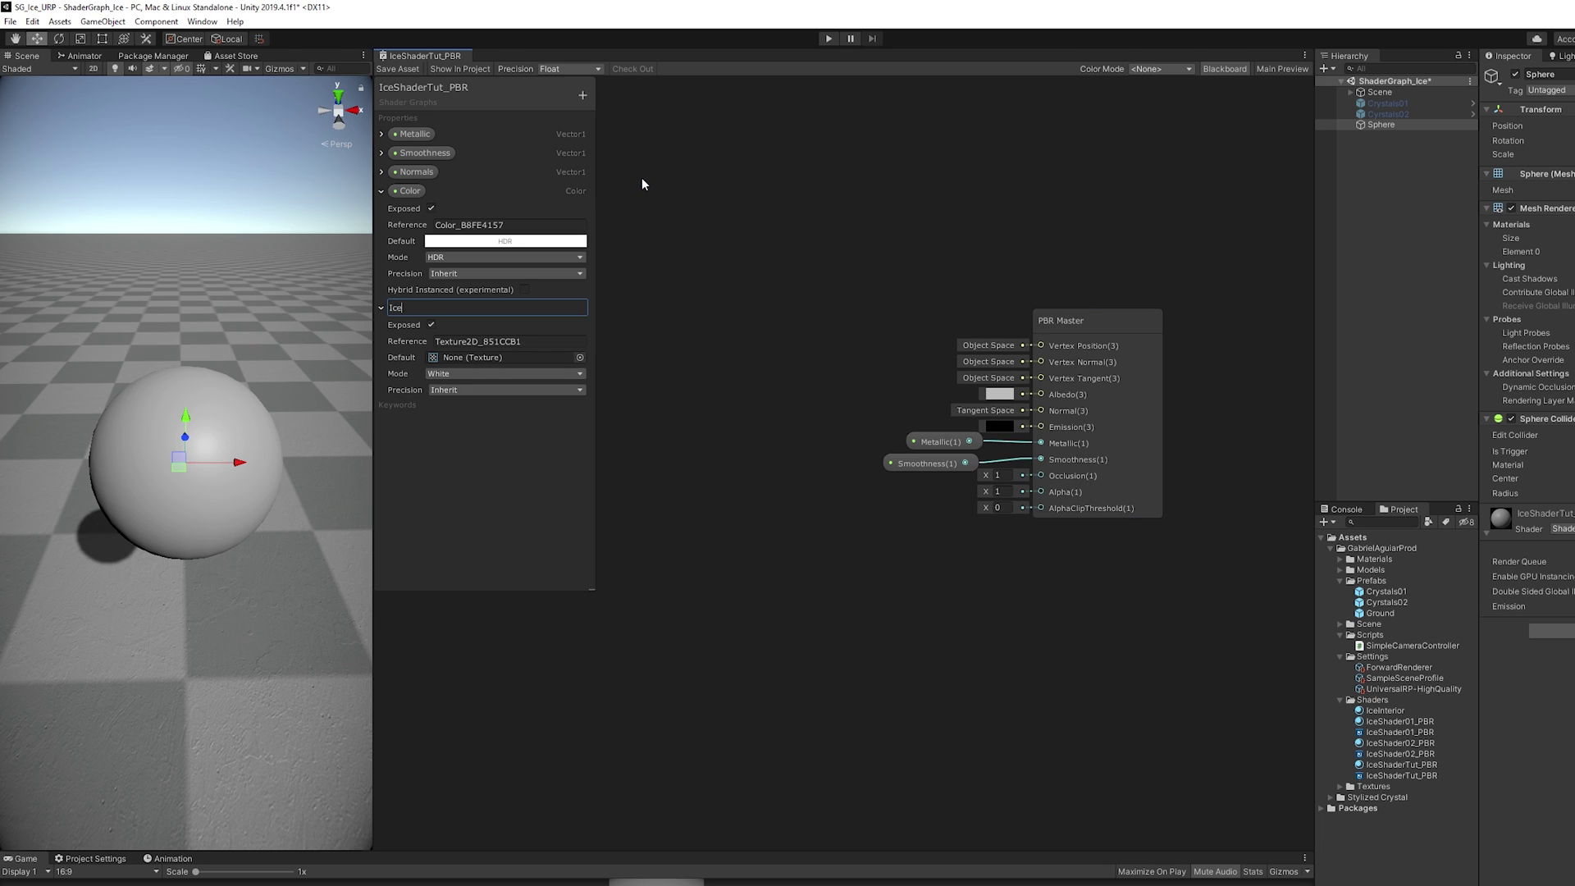
{"action": "type", "text": "Texture"}
{"action": "key", "text": "Return"}
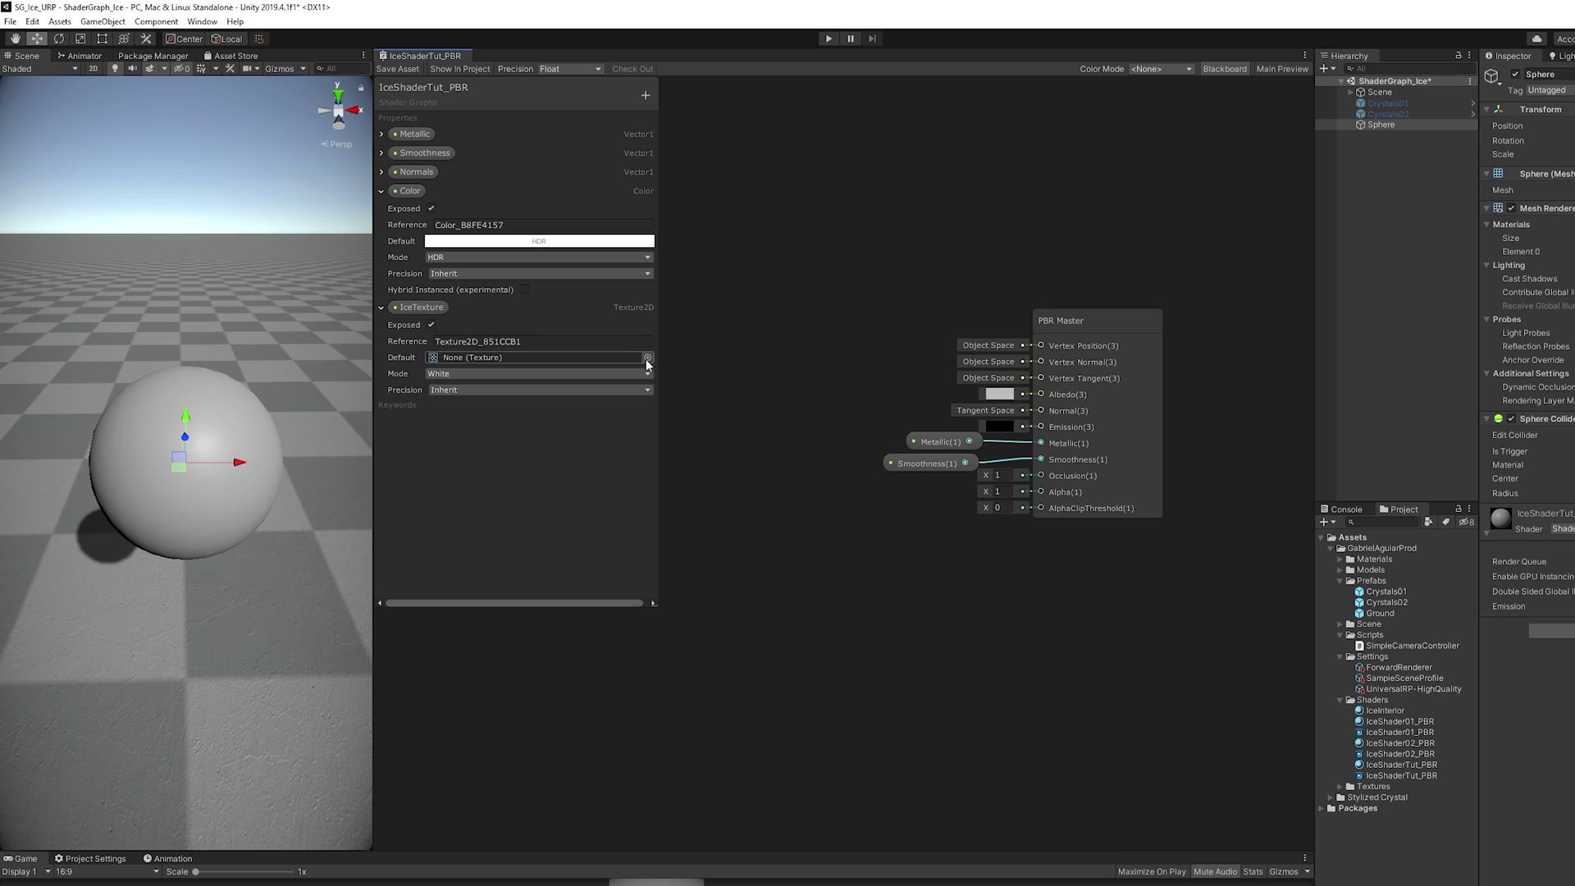
Set the default texture of IceTexture to Snow0192_6_seamless_S.
{"action": "left_click", "coordinate": [646, 358]}
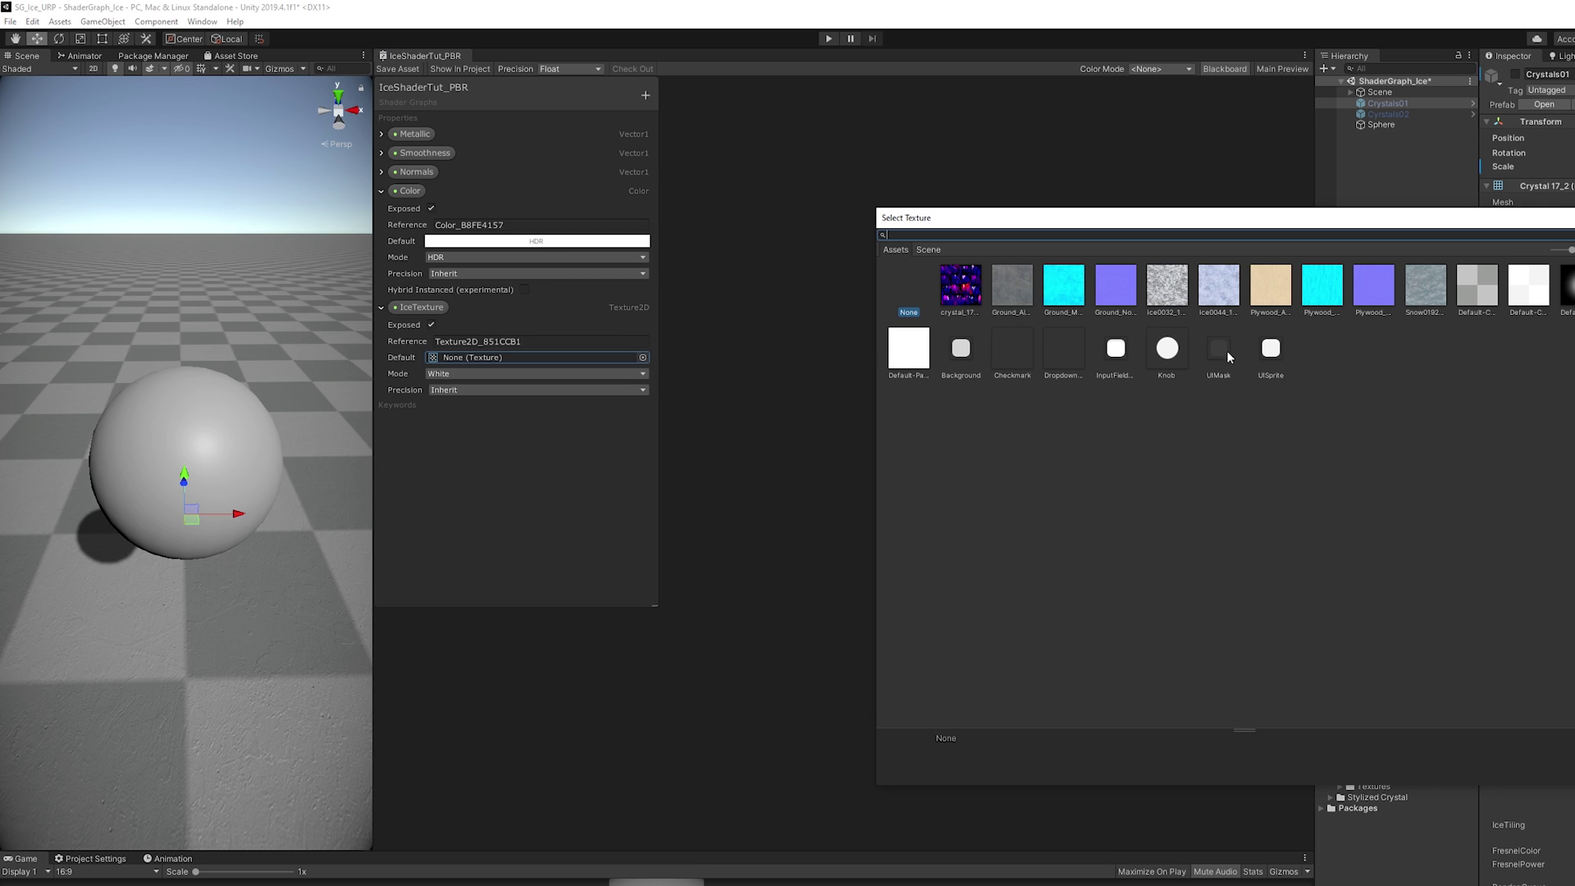
{"action": "left_click", "coordinate": [1425, 286]}
{"action": "left_click_drag", "start_coordinate": [1354, 225], "coordinate": [1198, 213]}
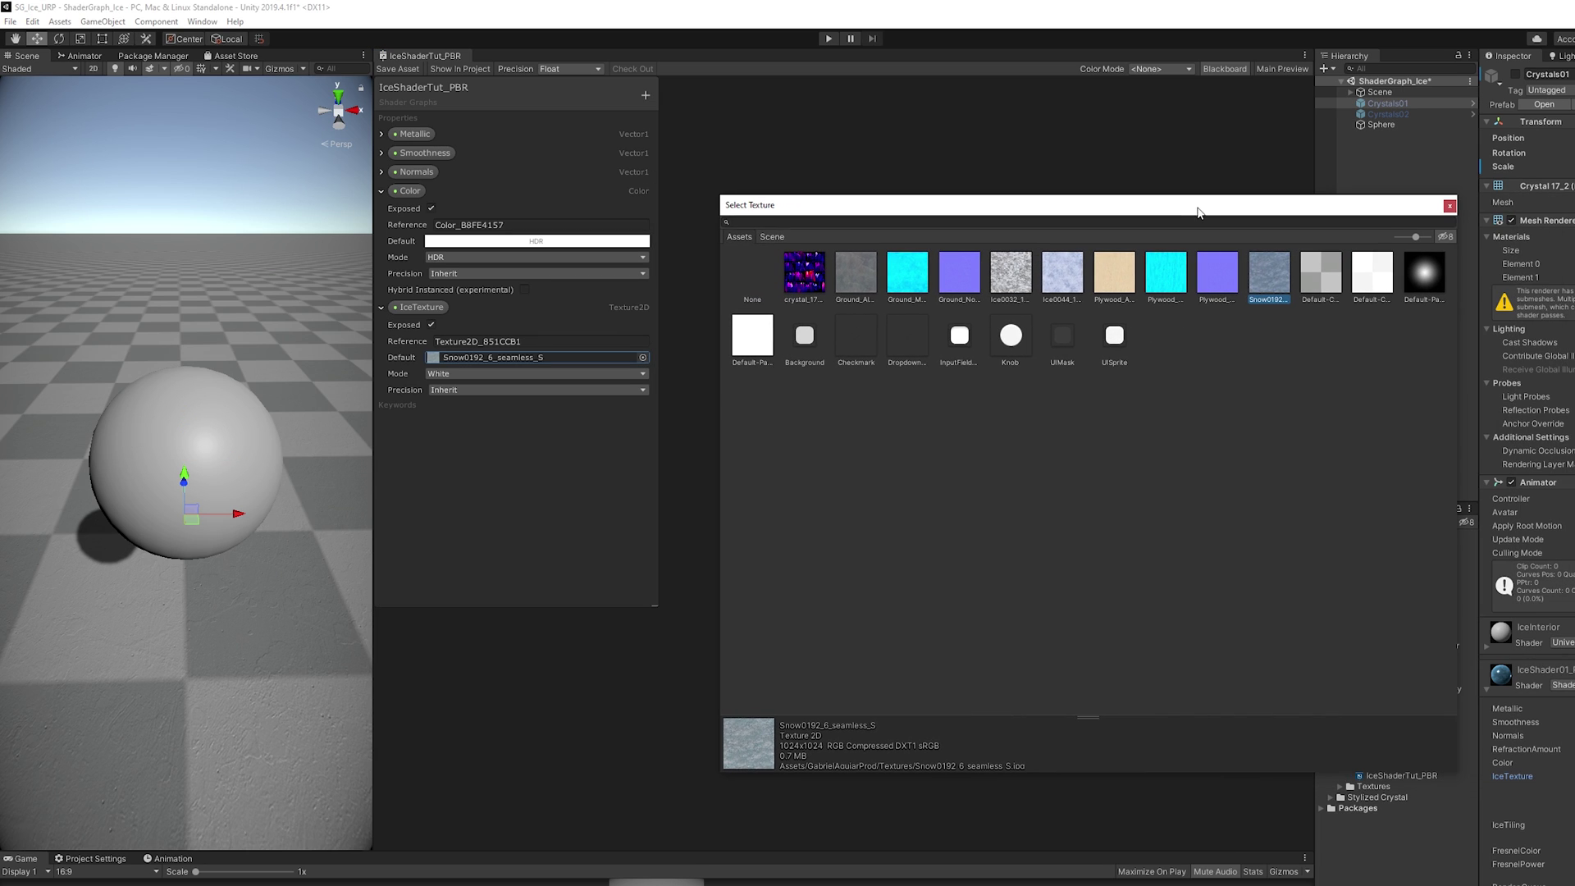
{"action": "double_click", "coordinate": [1267, 274]}
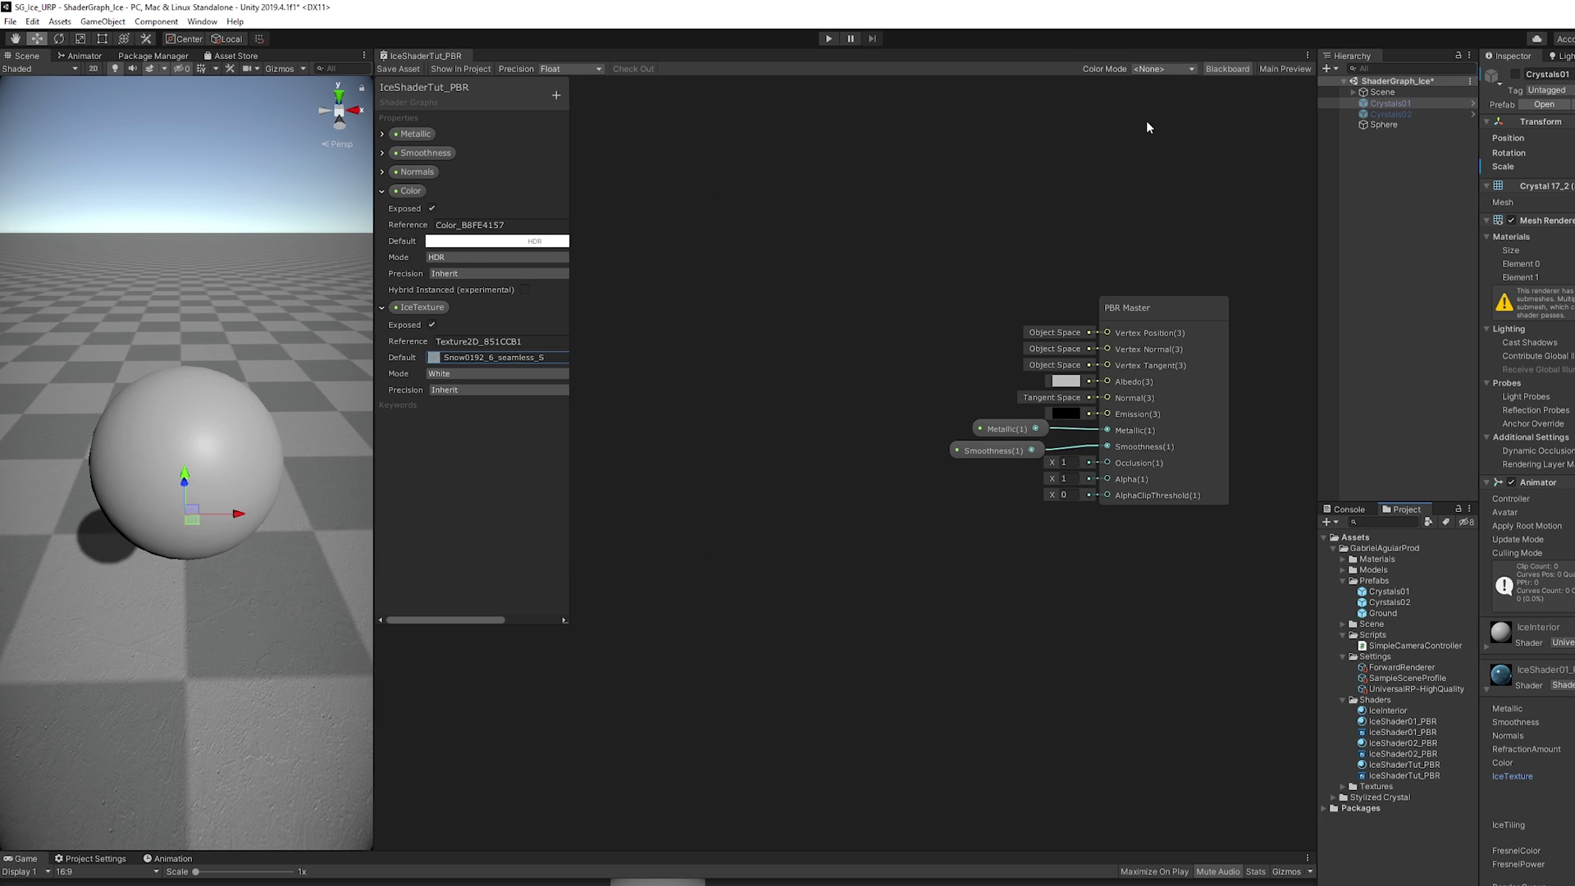
Hide the Blackboard, add a Scene Color node and connect its output to the PBR Master's Albedo.
{"action": "left_click", "coordinate": [1222, 72]}
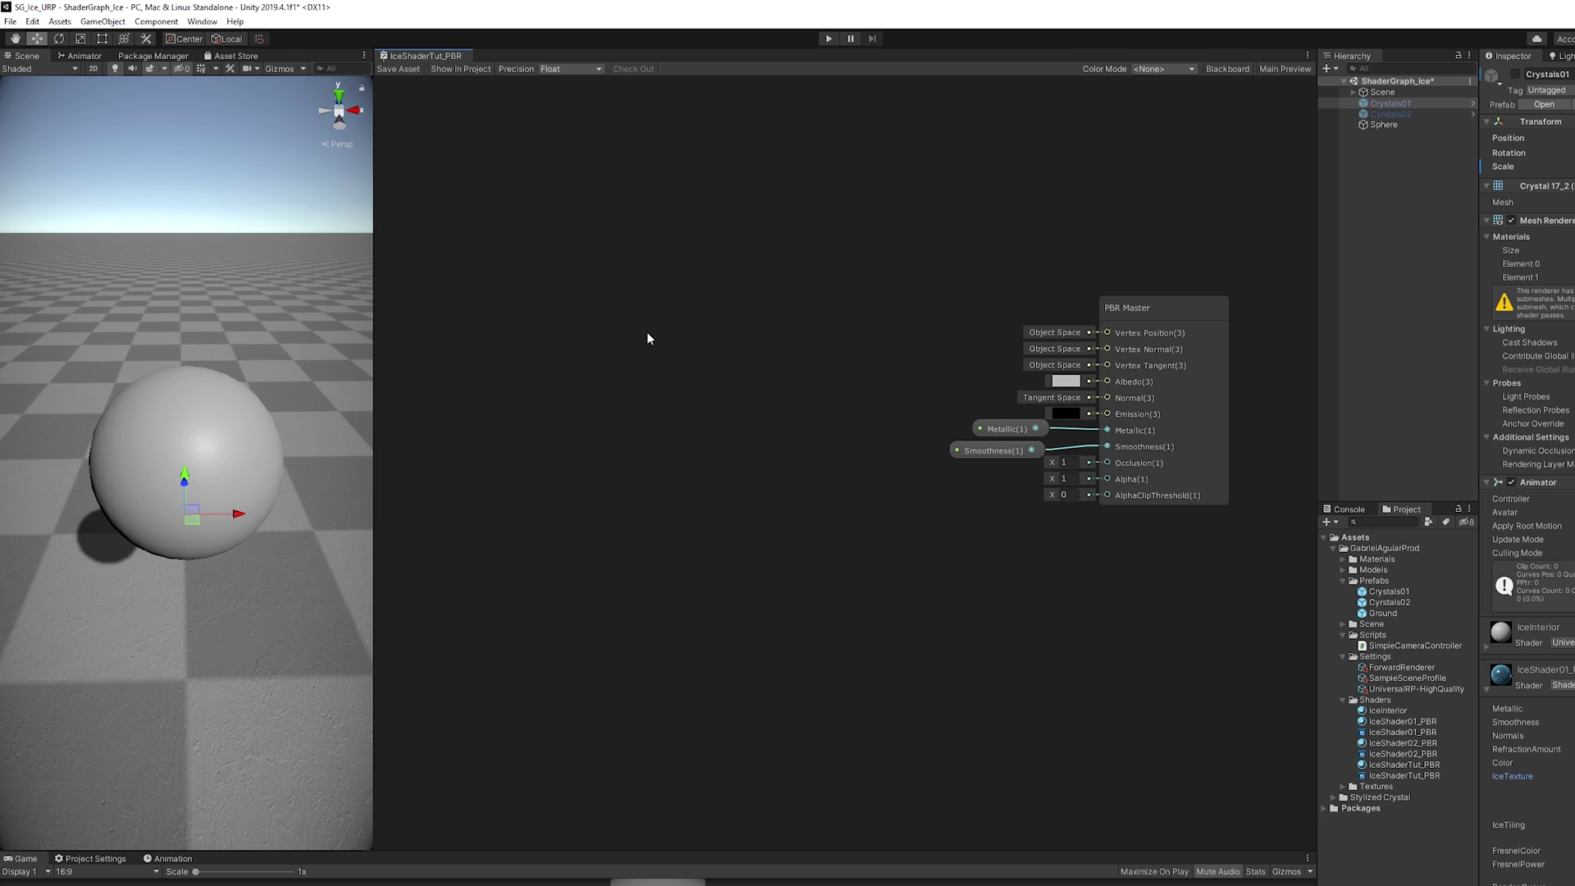
{"action": "key", "text": "space"}
{"action": "type", "text": "scene"}
{"action": "key", "text": "Return"}
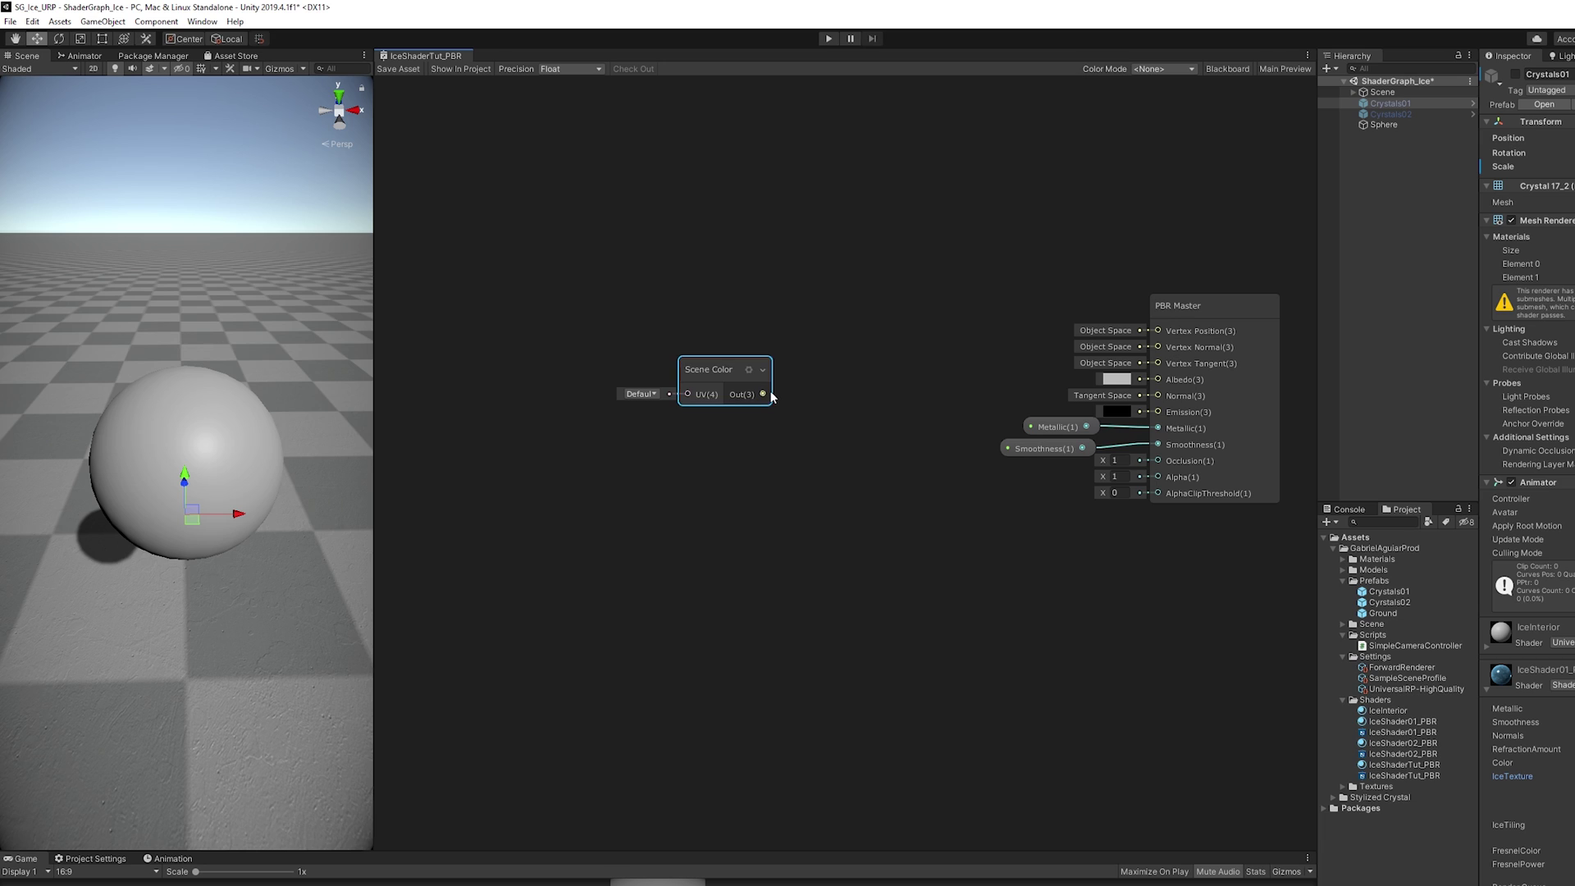
{"action": "left_click_drag", "start_coordinate": [763, 394], "coordinate": [1175, 383]}
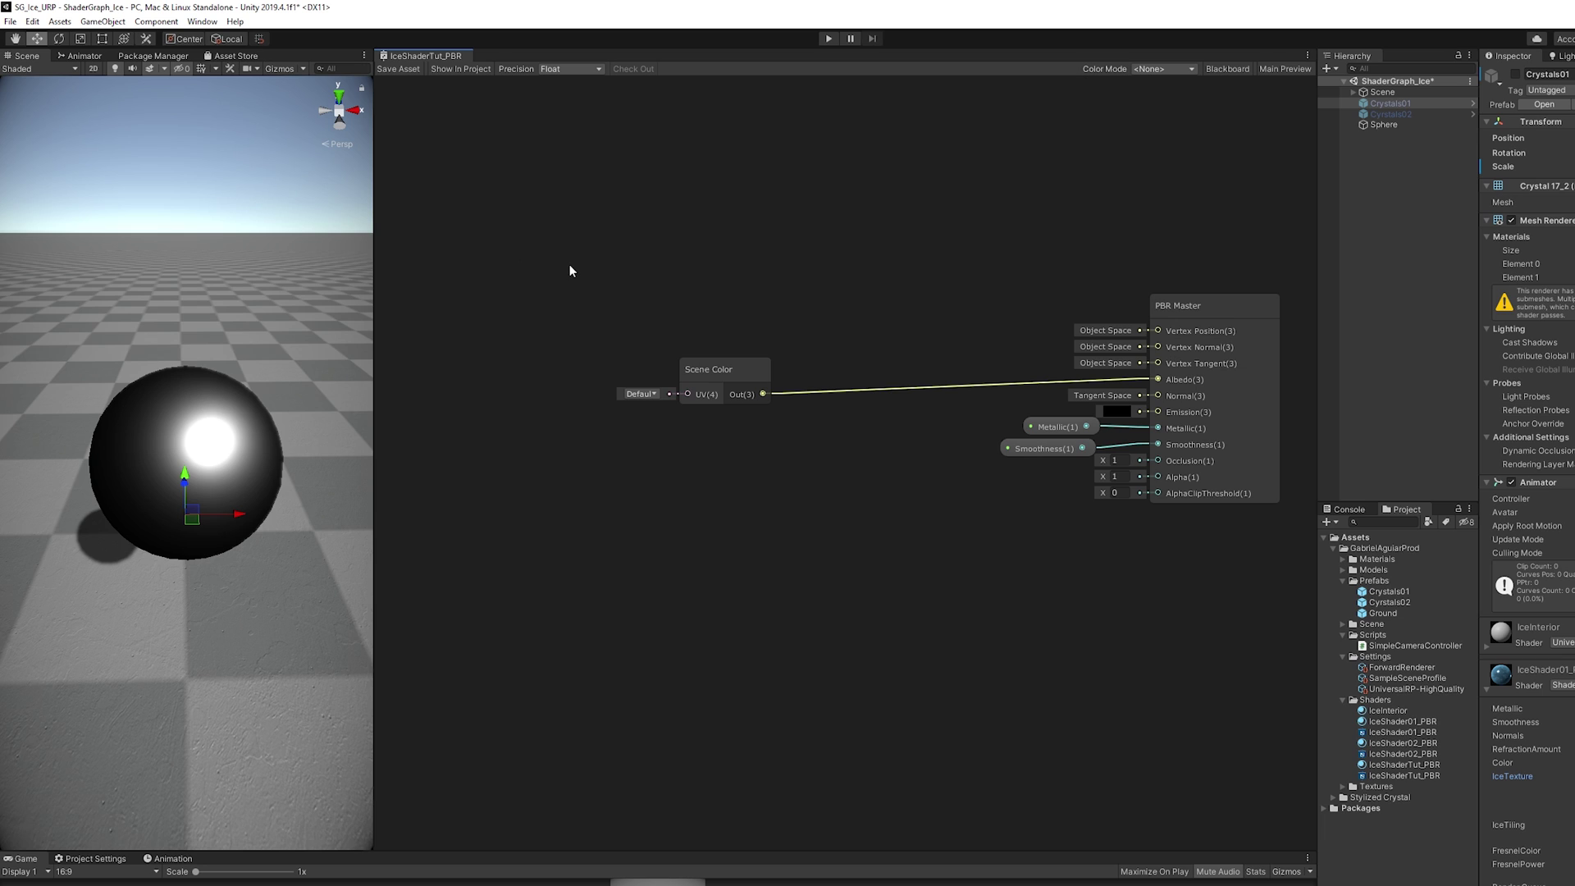
Locate the render pipeline asset through the project's Graphics settings and check its Depth Texture and Opaque Texture options.
{"action": "left_click", "coordinate": [33, 21]}
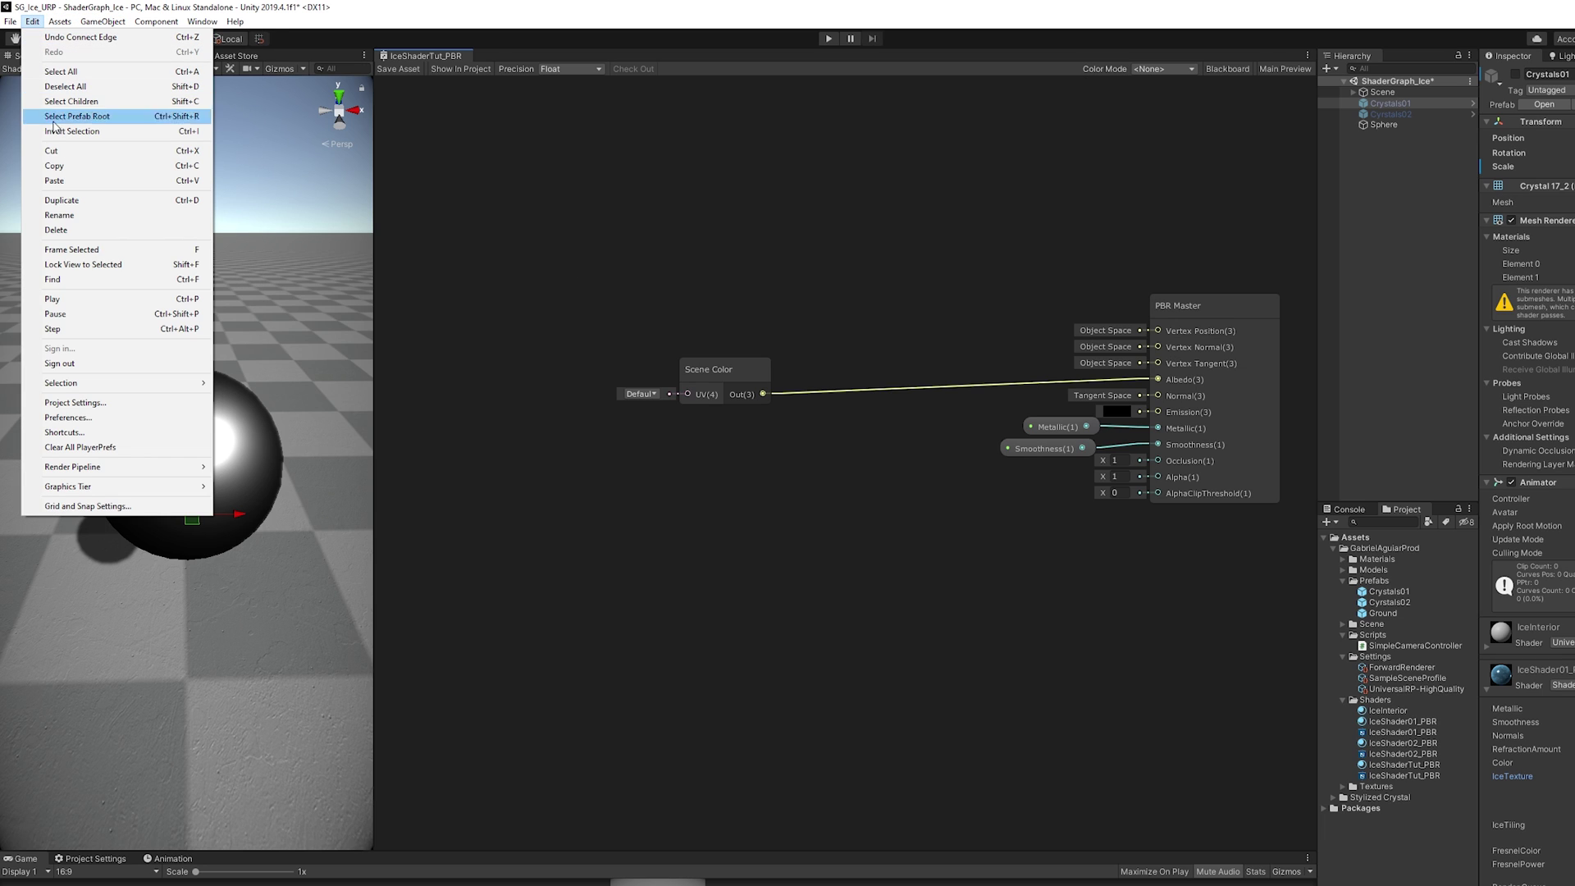
{"action": "left_click", "coordinate": [103, 406]}
{"action": "left_click_drag", "start_coordinate": [443, 854], "coordinate": [475, 302]}
{"action": "left_click", "coordinate": [212, 371]}
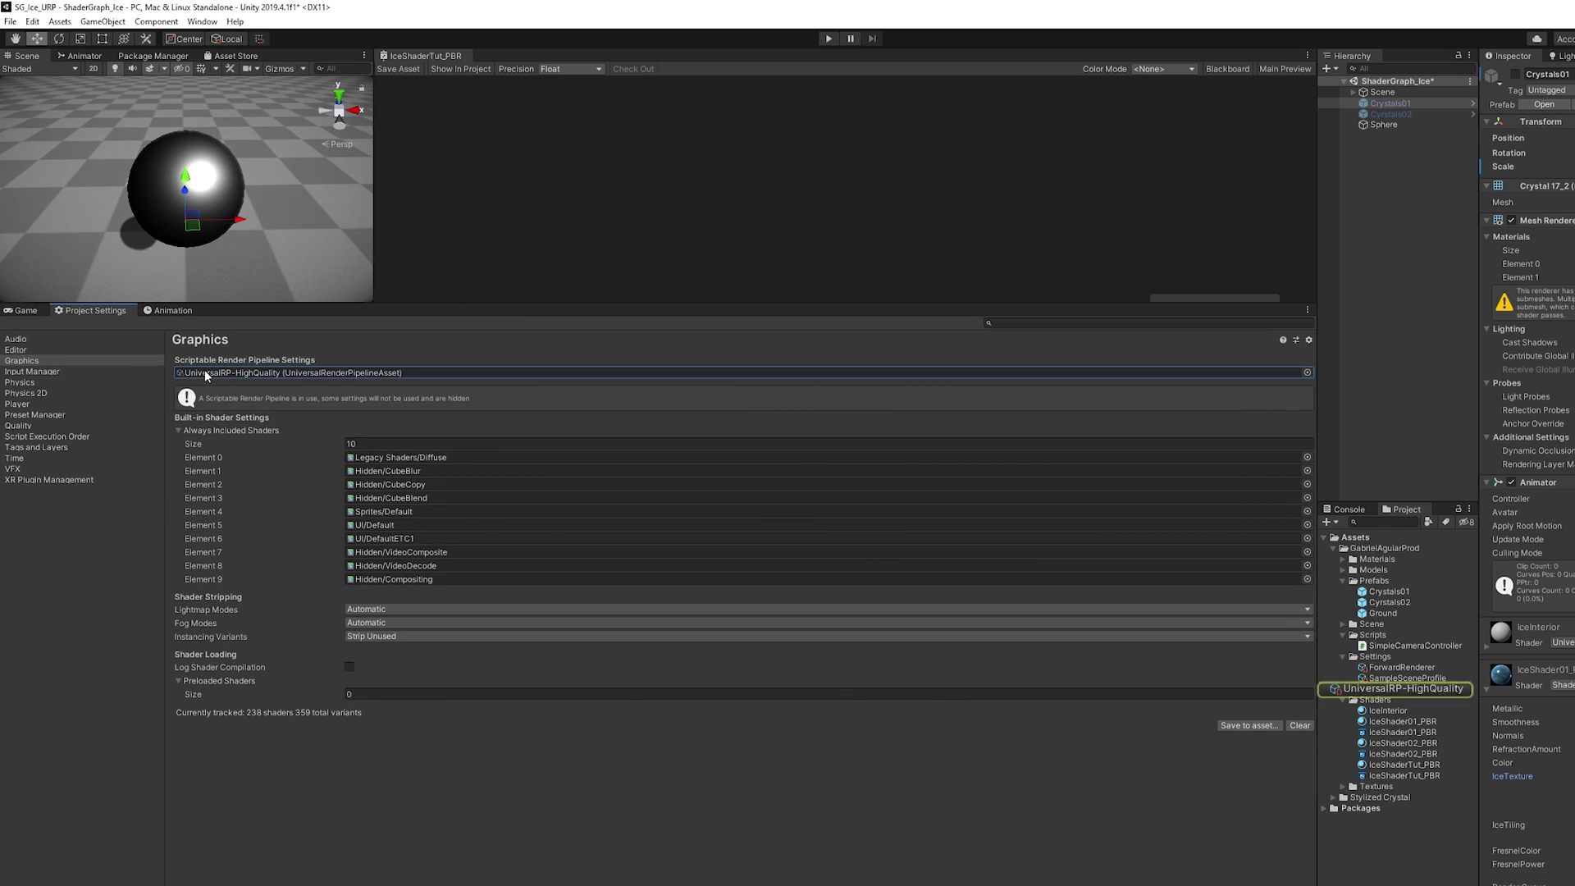
{"action": "left_click", "coordinate": [1387, 689]}
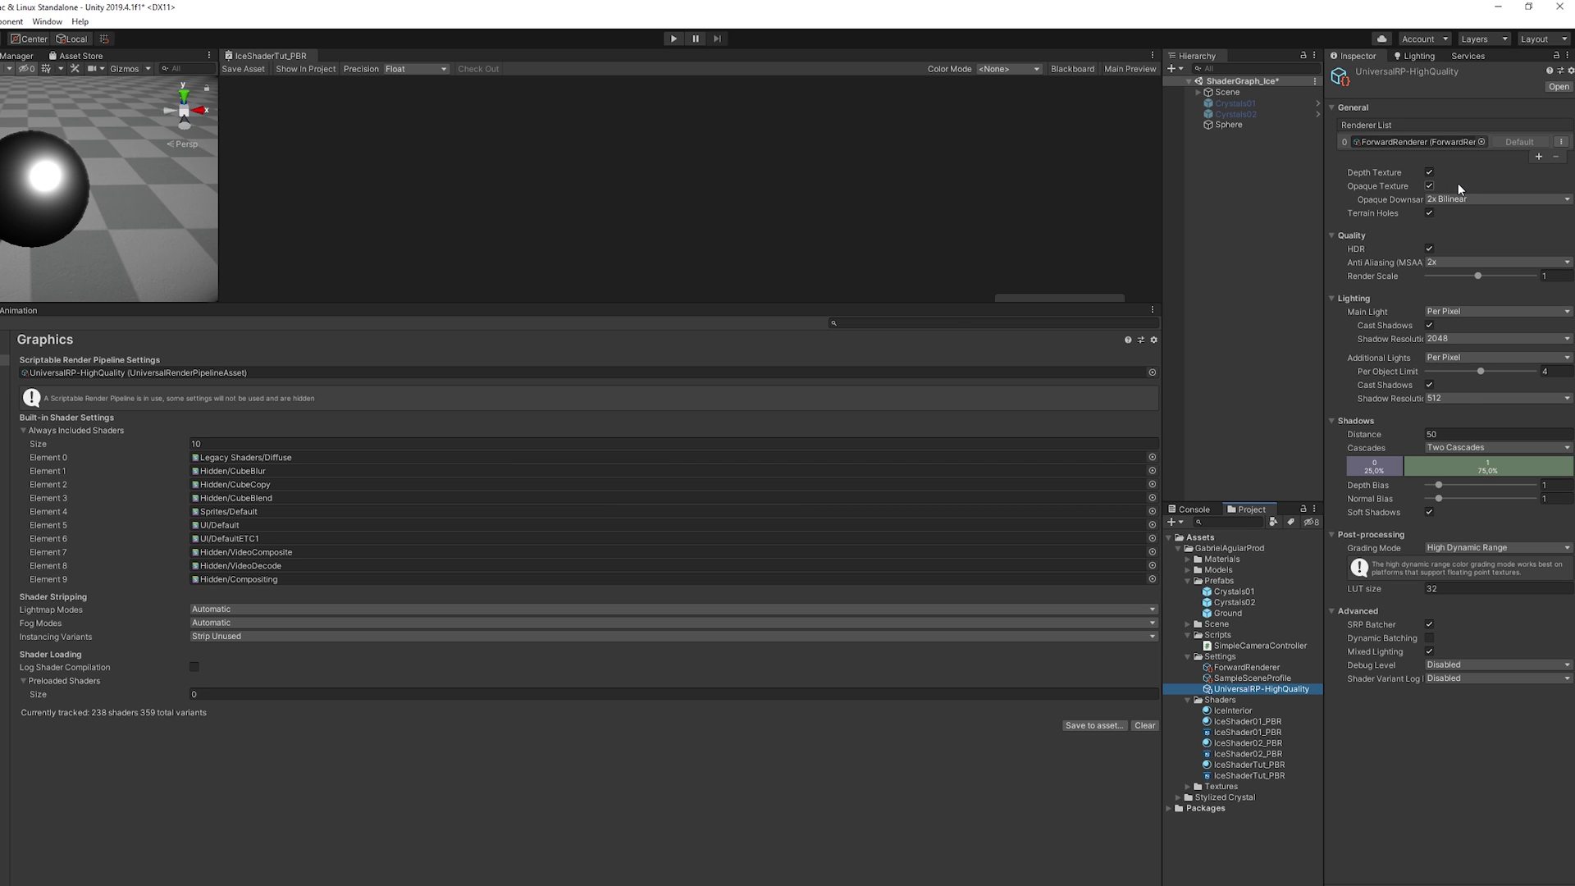
{"action": "left_click_drag", "start_coordinate": [967, 303], "coordinate": [1003, 854]}
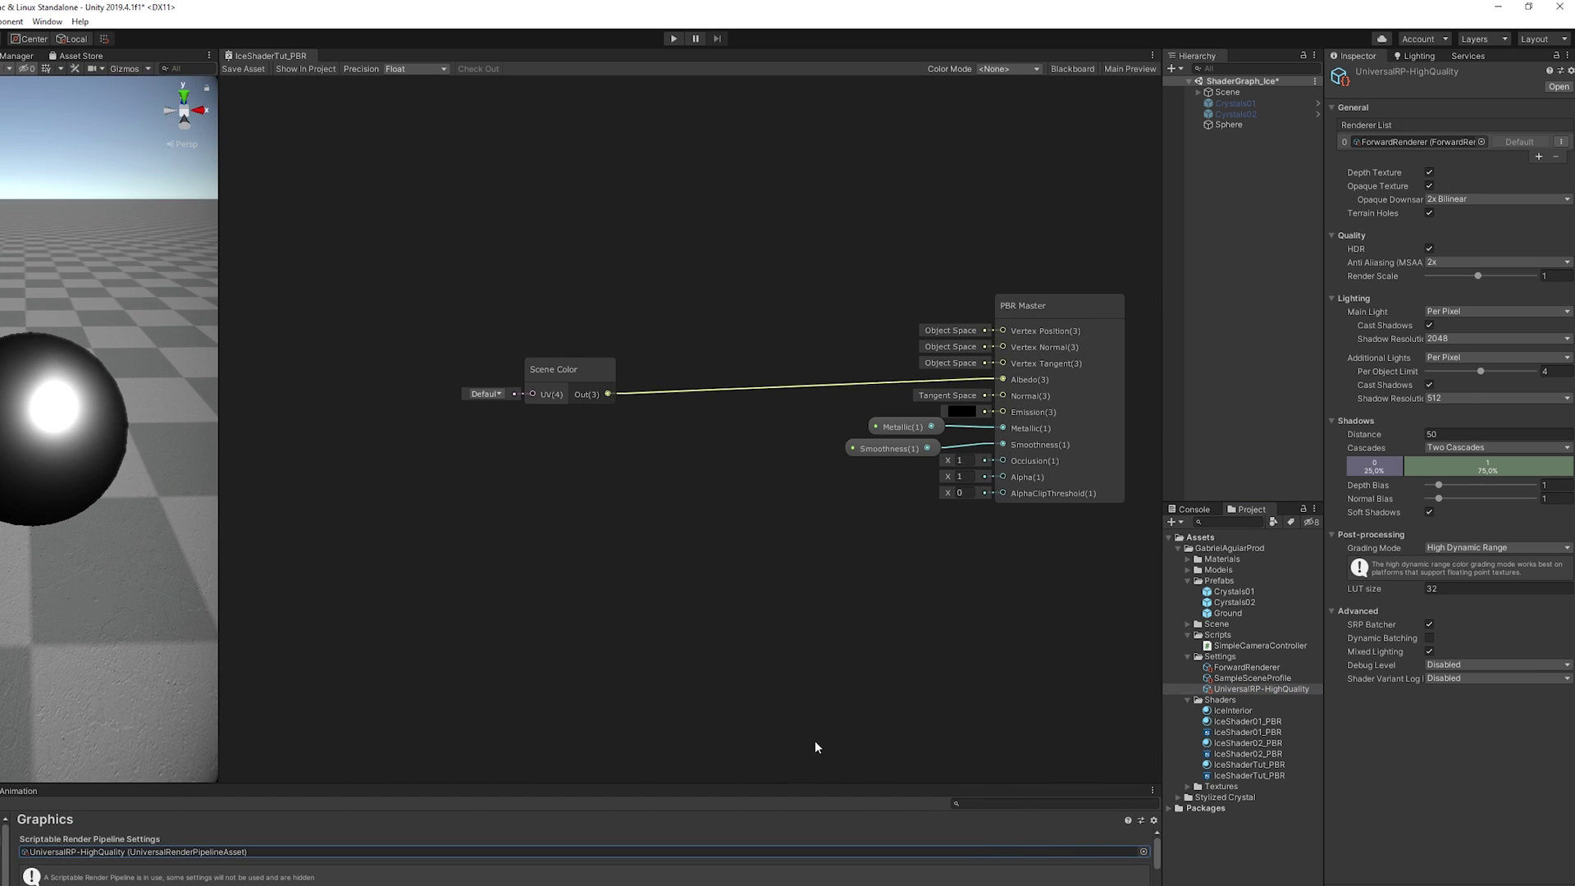
Add a Screen Position node before Scene Color and connect its output to Scene Color's UV input.
{"action": "left_click_drag", "start_coordinate": [565, 370], "coordinate": [685, 342]}
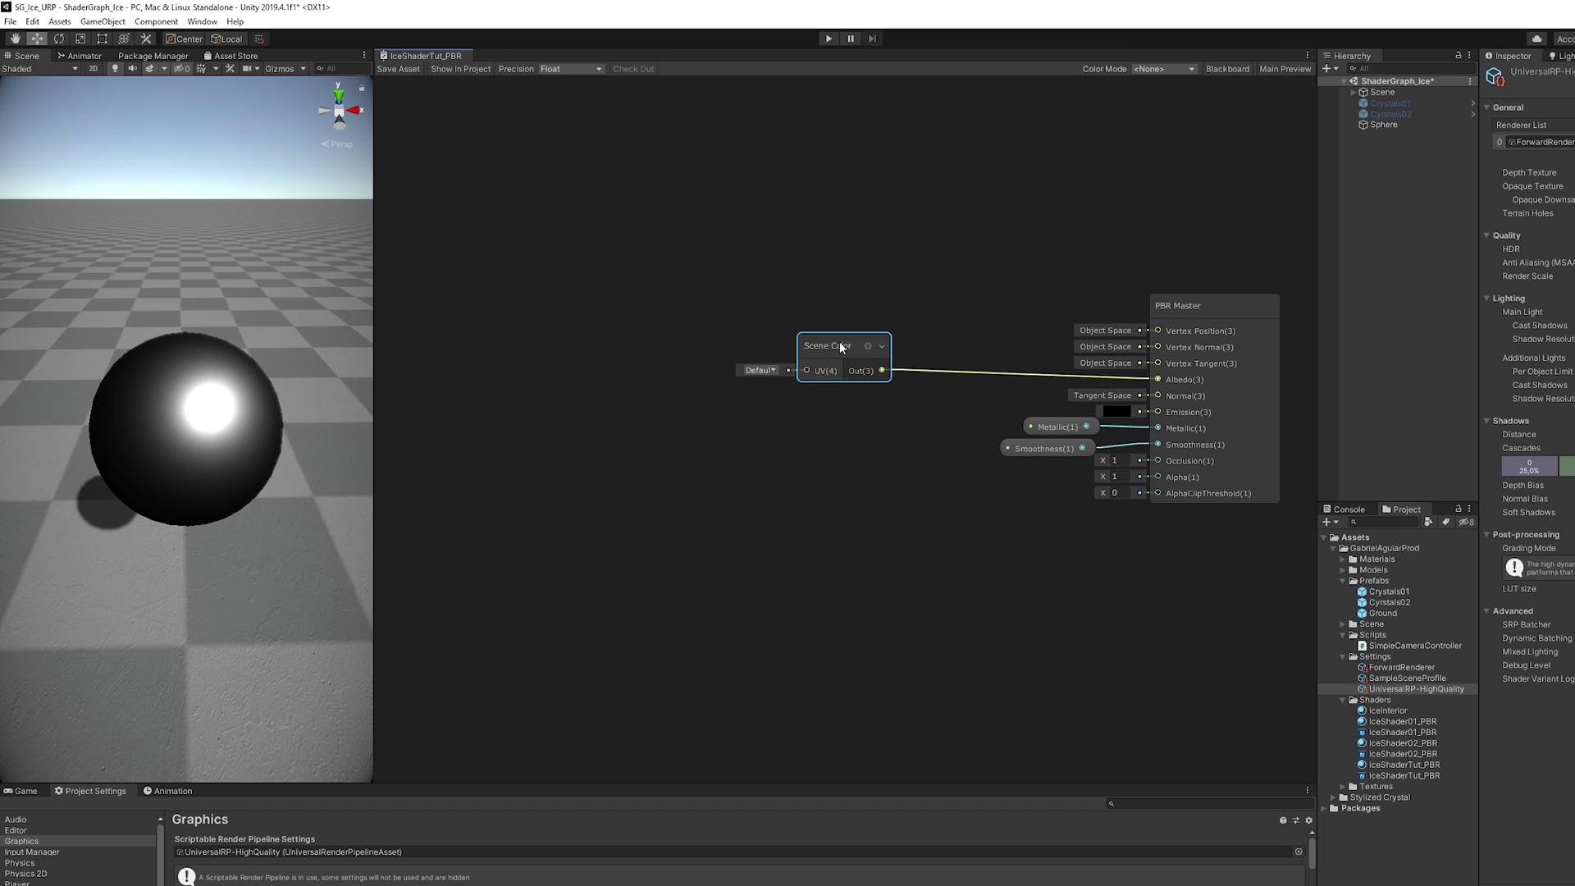
{"action": "middle_click_drag", "start_coordinate": [675, 358], "coordinate": [847, 397]}
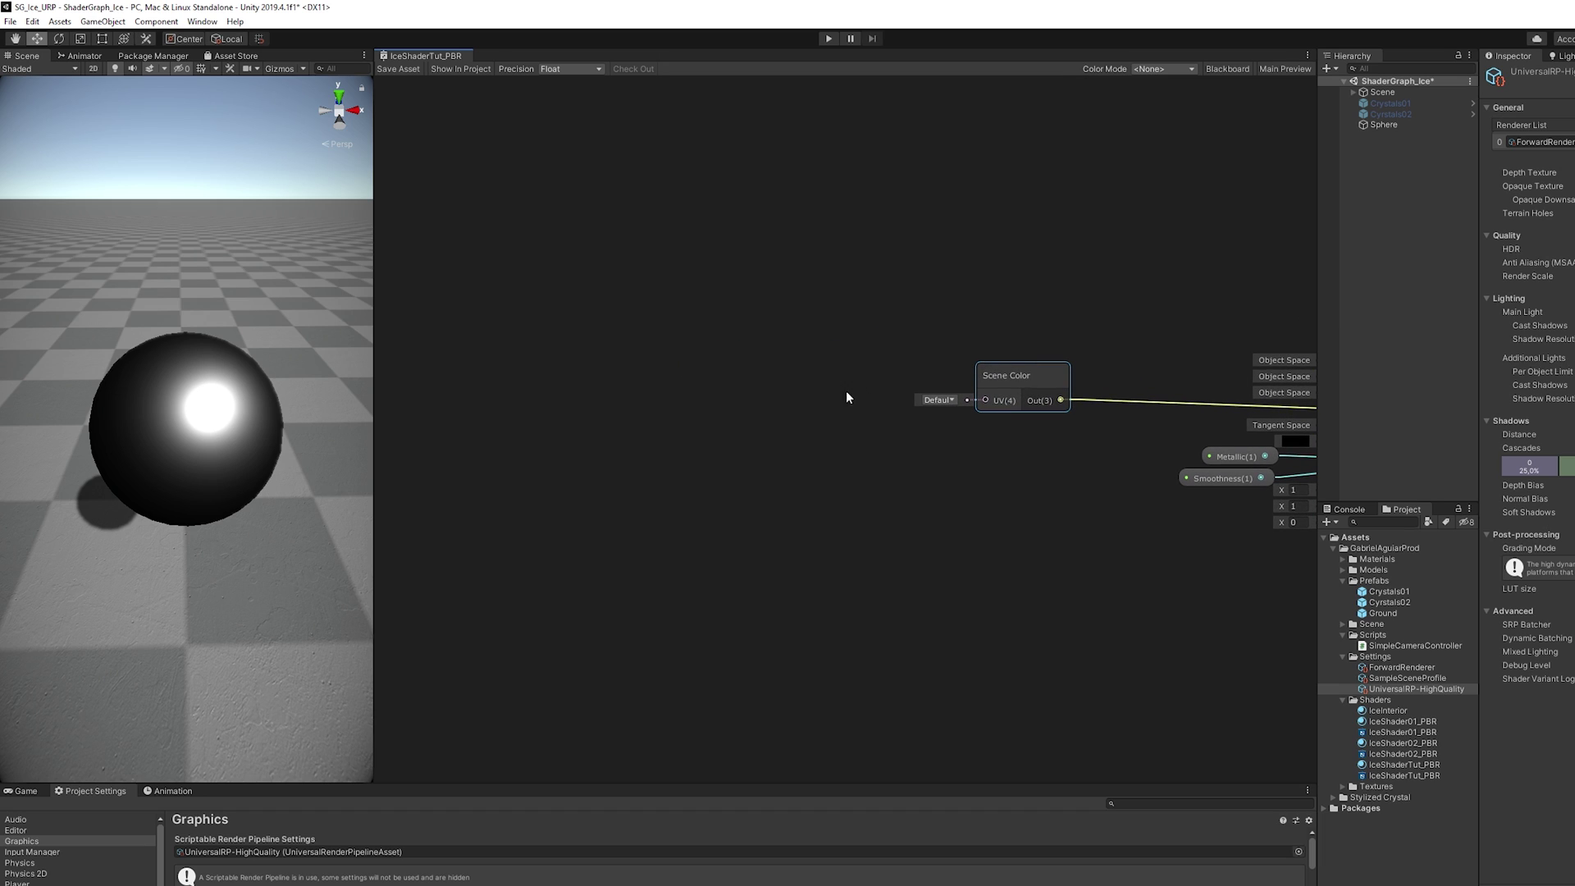
{"action": "left_click", "coordinate": [675, 387]}
{"action": "key", "text": "space"}
{"action": "type", "text": "scr"}
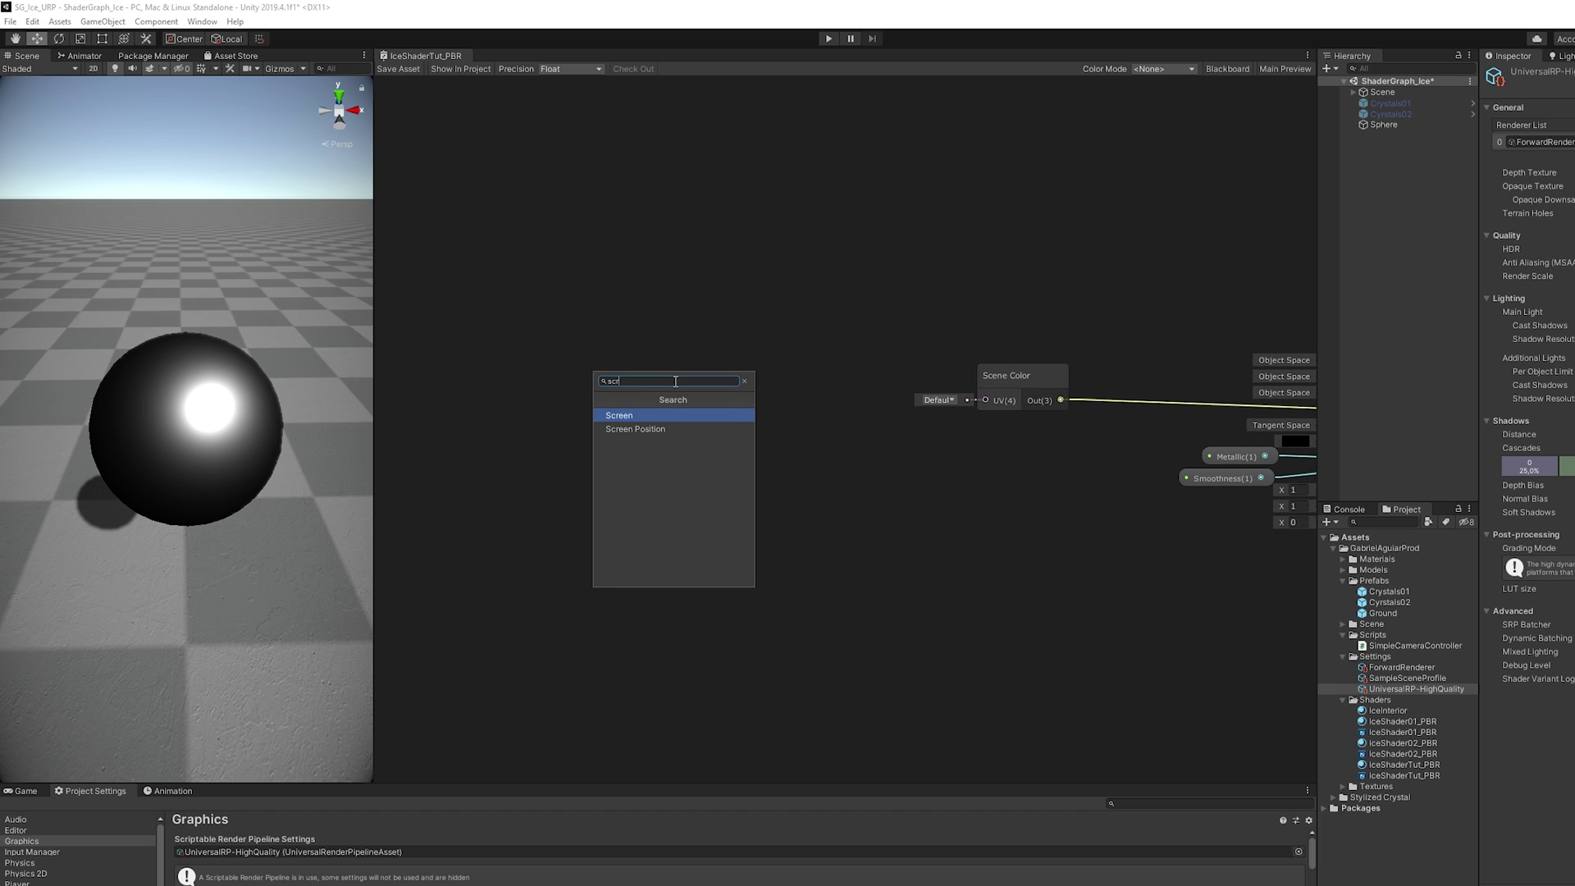
{"action": "key", "text": "Down"}
{"action": "key", "text": "Return"}
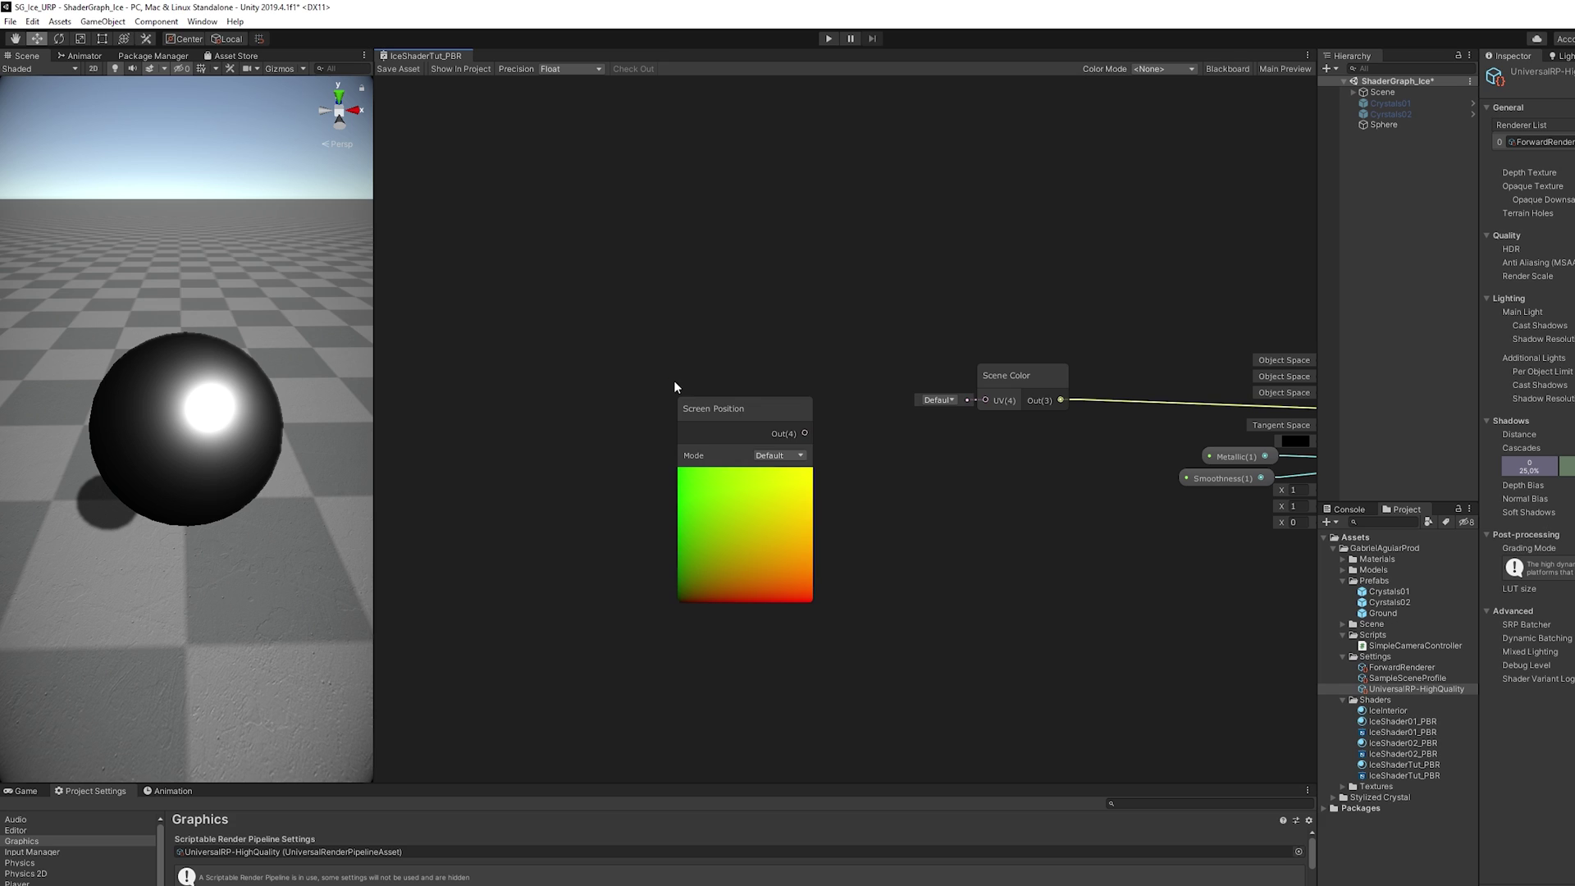
{"action": "left_click_drag", "start_coordinate": [707, 405], "coordinate": [651, 361]}
{"action": "left_click_drag", "start_coordinate": [751, 392], "coordinate": [986, 400]}
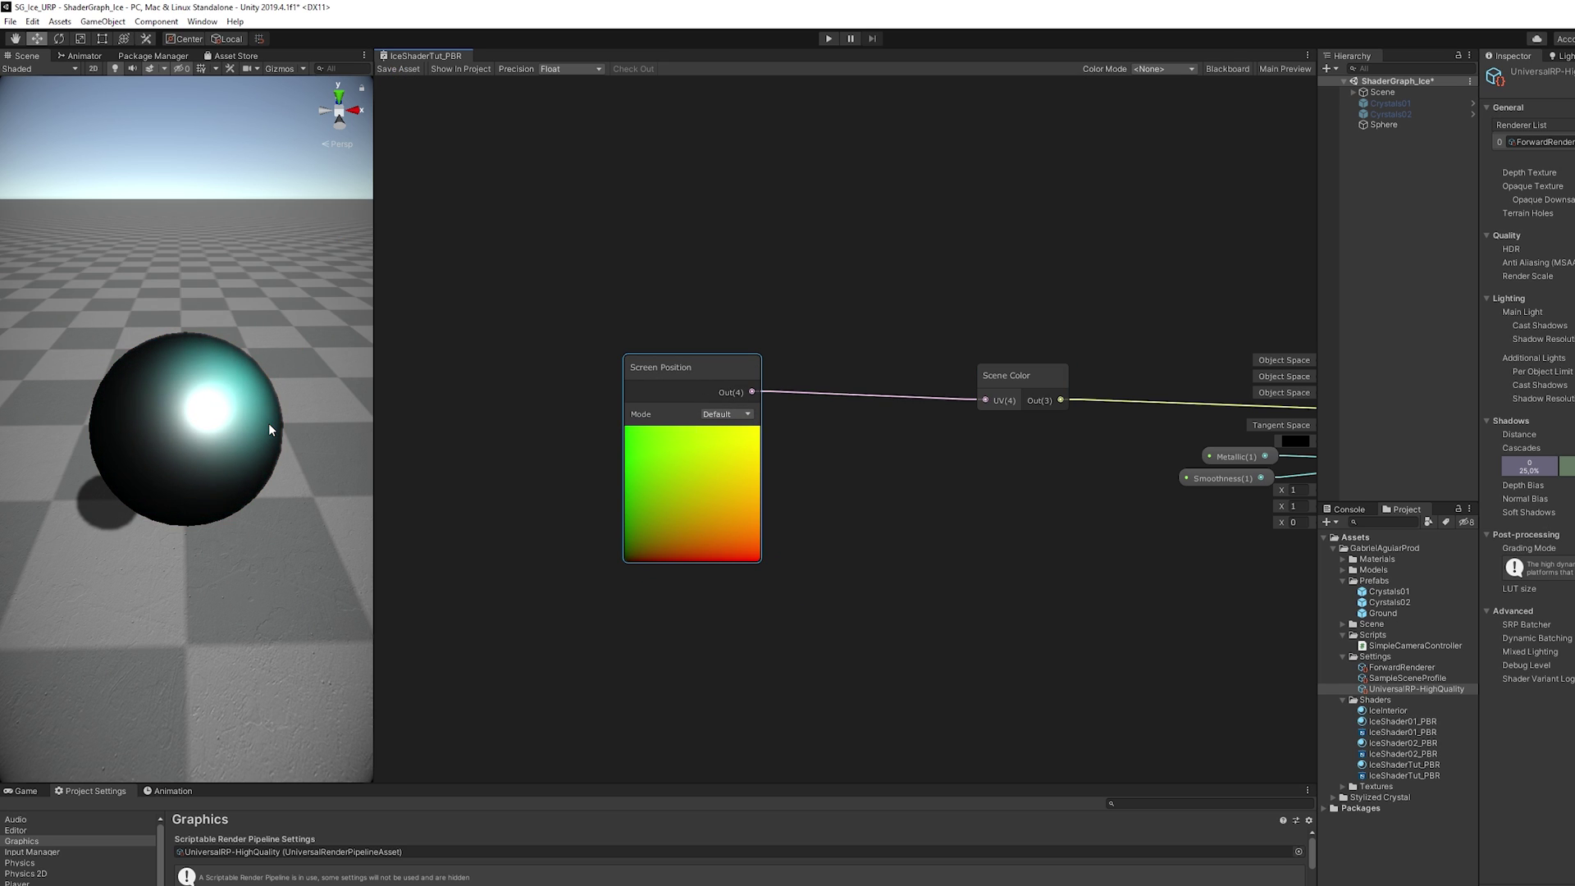
Set the PBR Master's Surface option to Transparent and save the shader asset.
{"action": "left_click_drag", "start_coordinate": [233, 474], "coordinate": [240, 413], "text": "alt"}
{"action": "key", "text": "w"}
{"action": "right_click_drag", "start_coordinate": [240, 413], "coordinate": [240, 413]}
{"action": "key", "text": "s"}
{"action": "middle_click_drag", "start_coordinate": [1184, 446], "coordinate": [746, 447]}
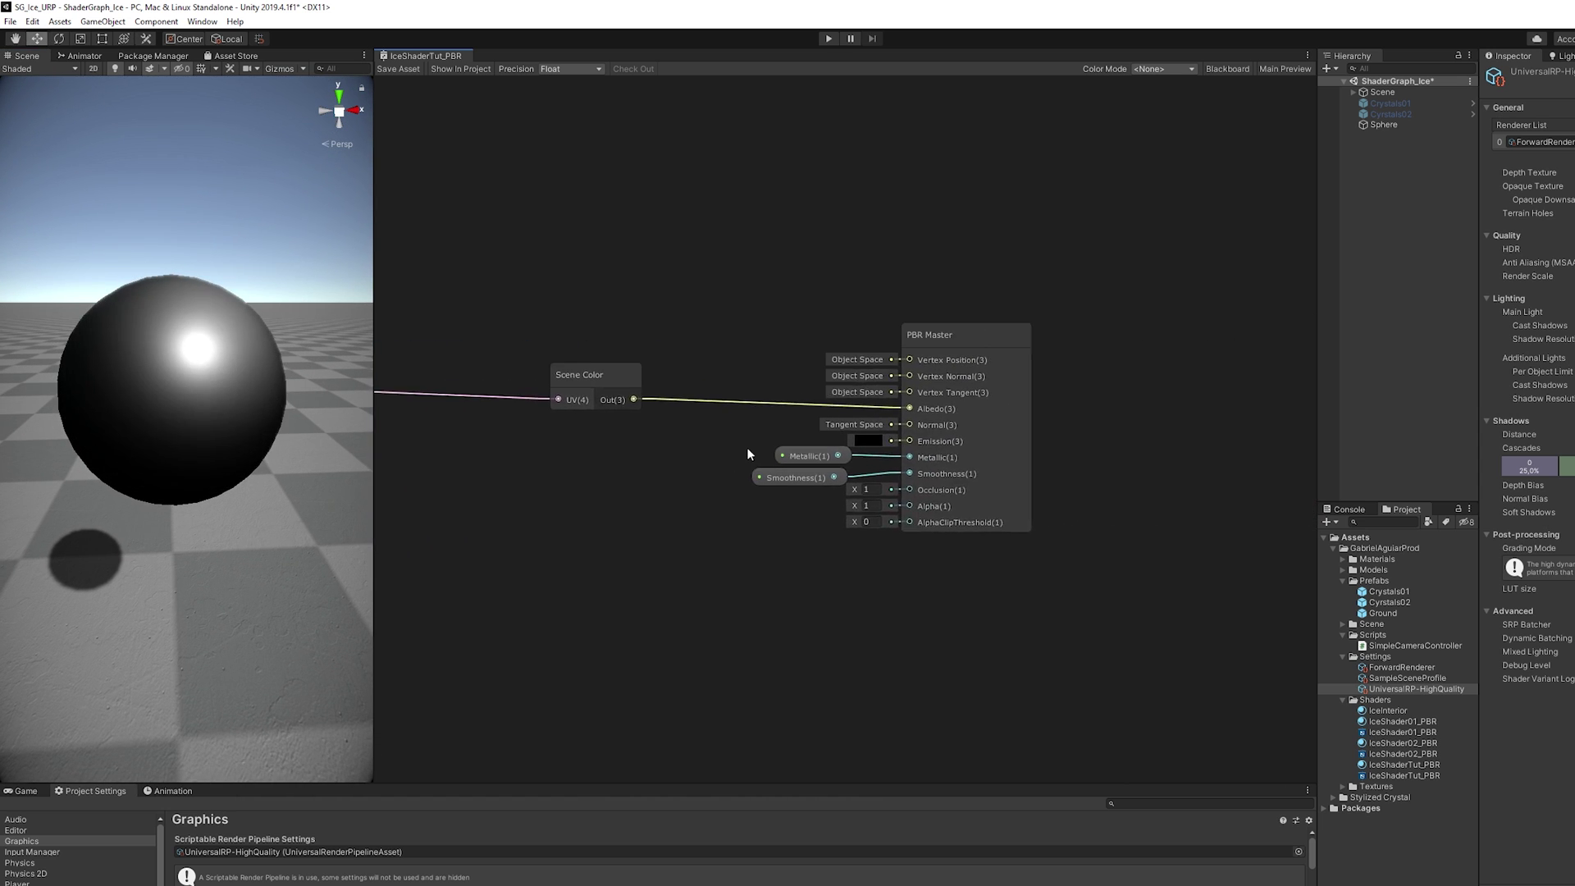
{"action": "left_click", "coordinate": [973, 338]}
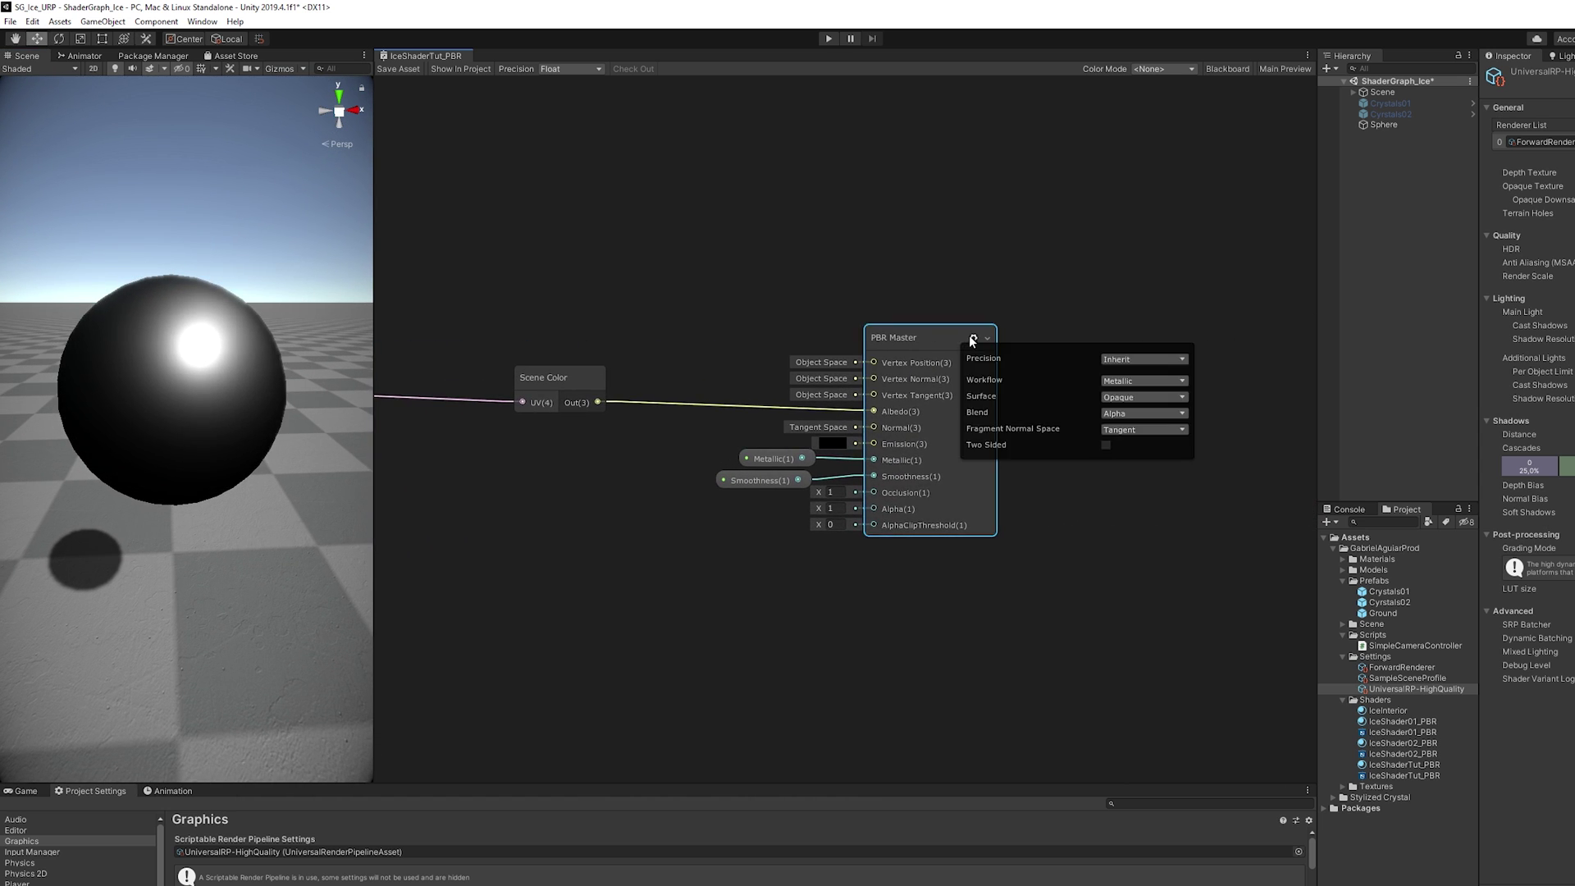
{"action": "left_click", "coordinate": [1134, 397]}
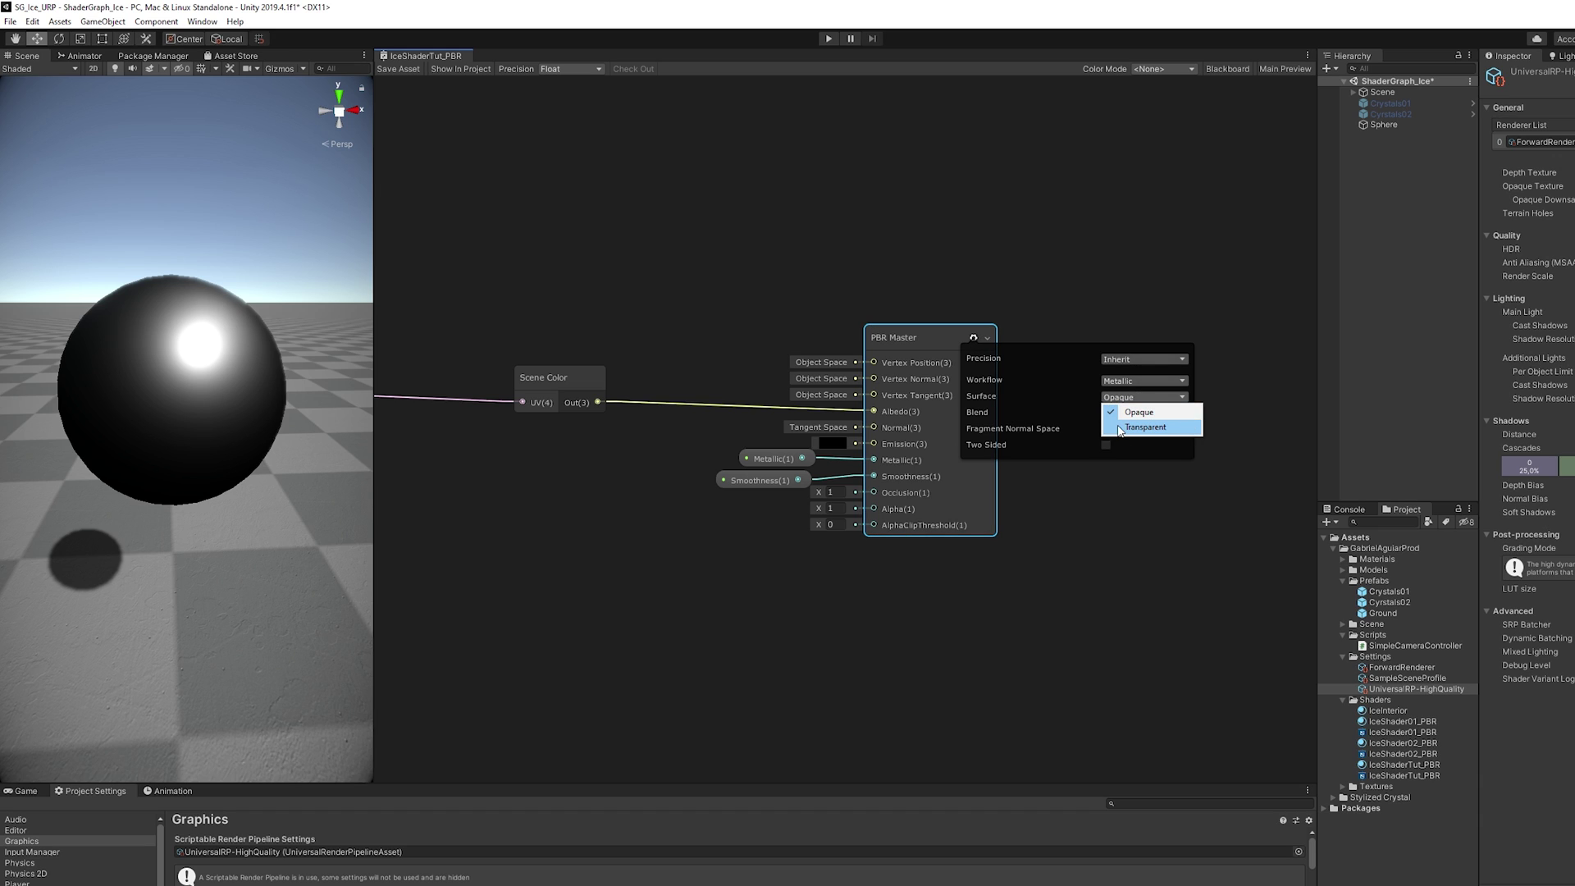
{"action": "left_click", "coordinate": [1120, 427]}
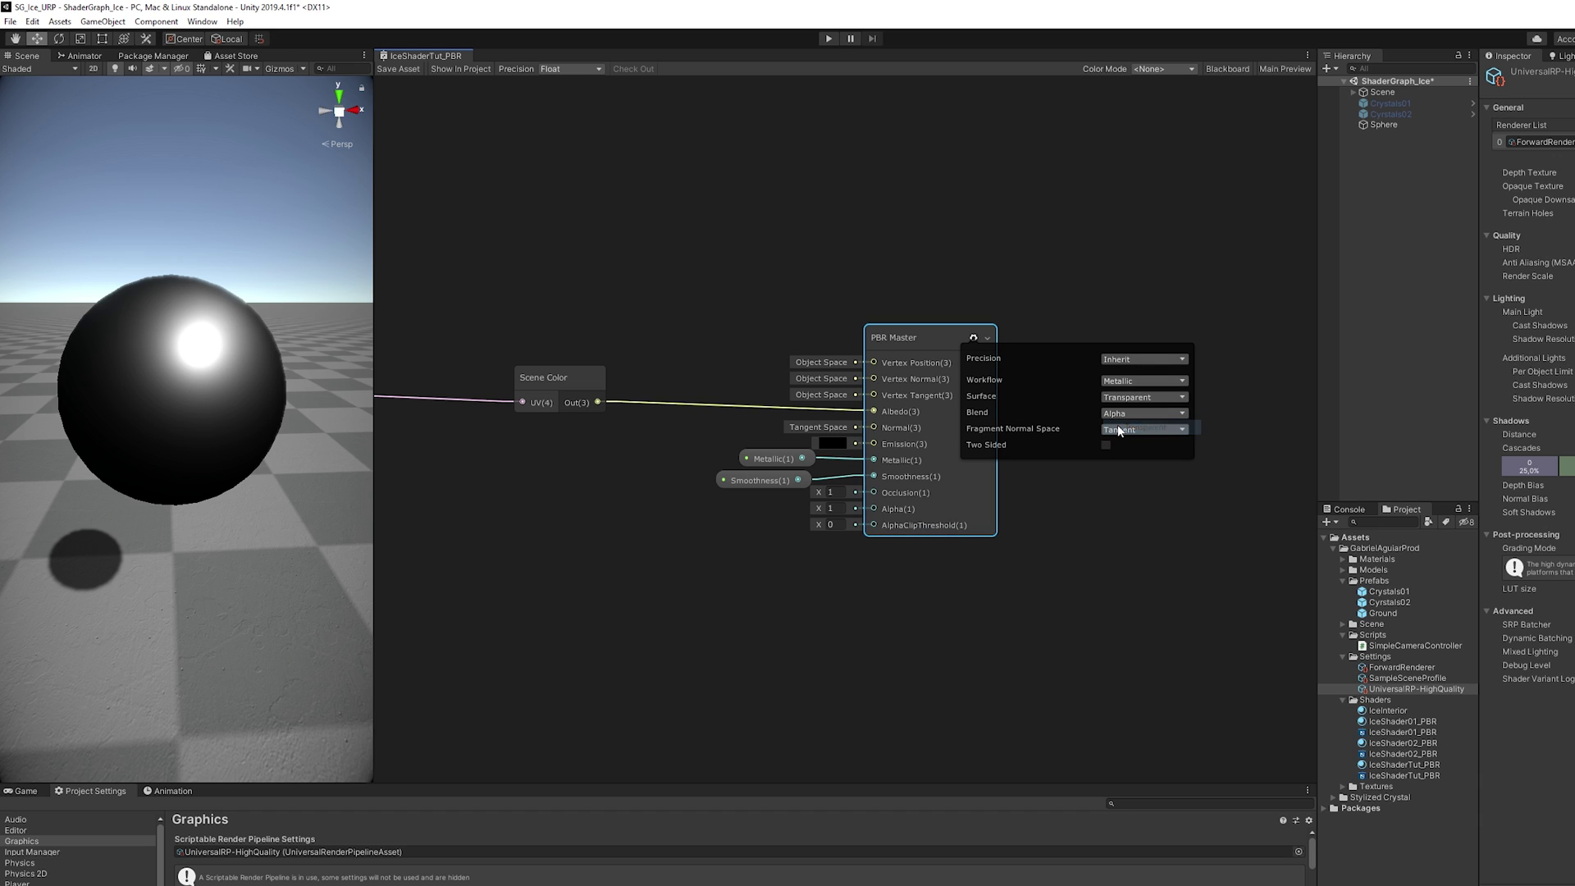
{"action": "left_click", "coordinate": [406, 69]}
Select the sphere and frame it up close in the Scene view.
{"action": "mouse_move", "coordinate": [247, 386]}
{"action": "right_mouse_down"}
{"action": "mouse_move", "coordinate": [232, 394]}
{"action": "mouse_move", "coordinate": [261, 404]}
{"action": "right_mouse_up"}
{"action": "left_click", "coordinate": [287, 433]}
{"action": "key", "text": "f"}
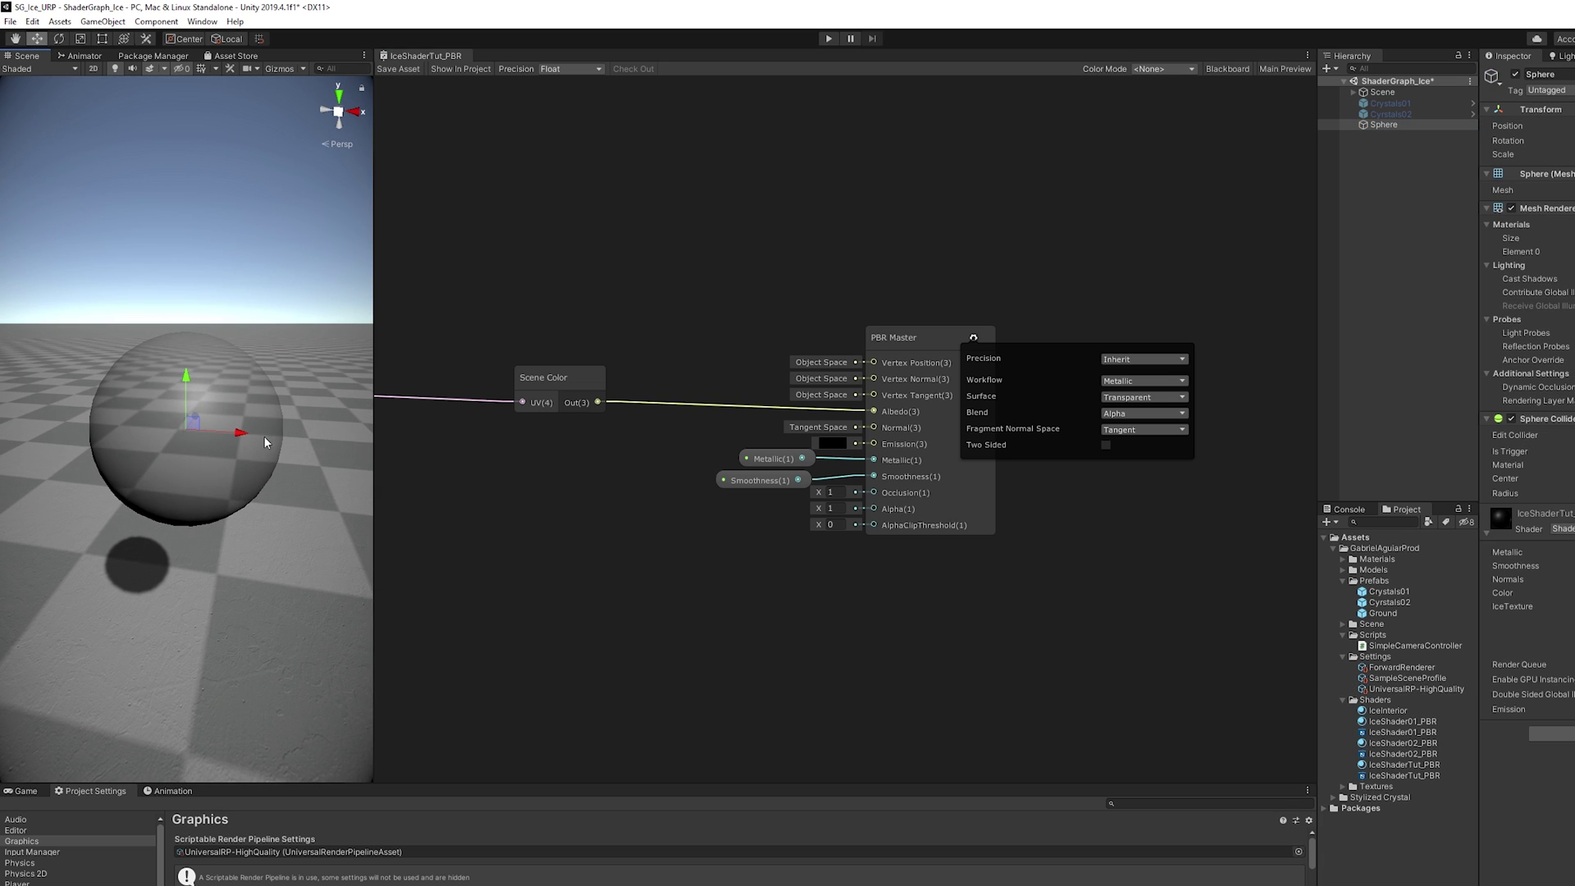
{"action": "scroll", "coordinate": [276, 435], "scroll_direction": "up", "scroll_amount": 2}
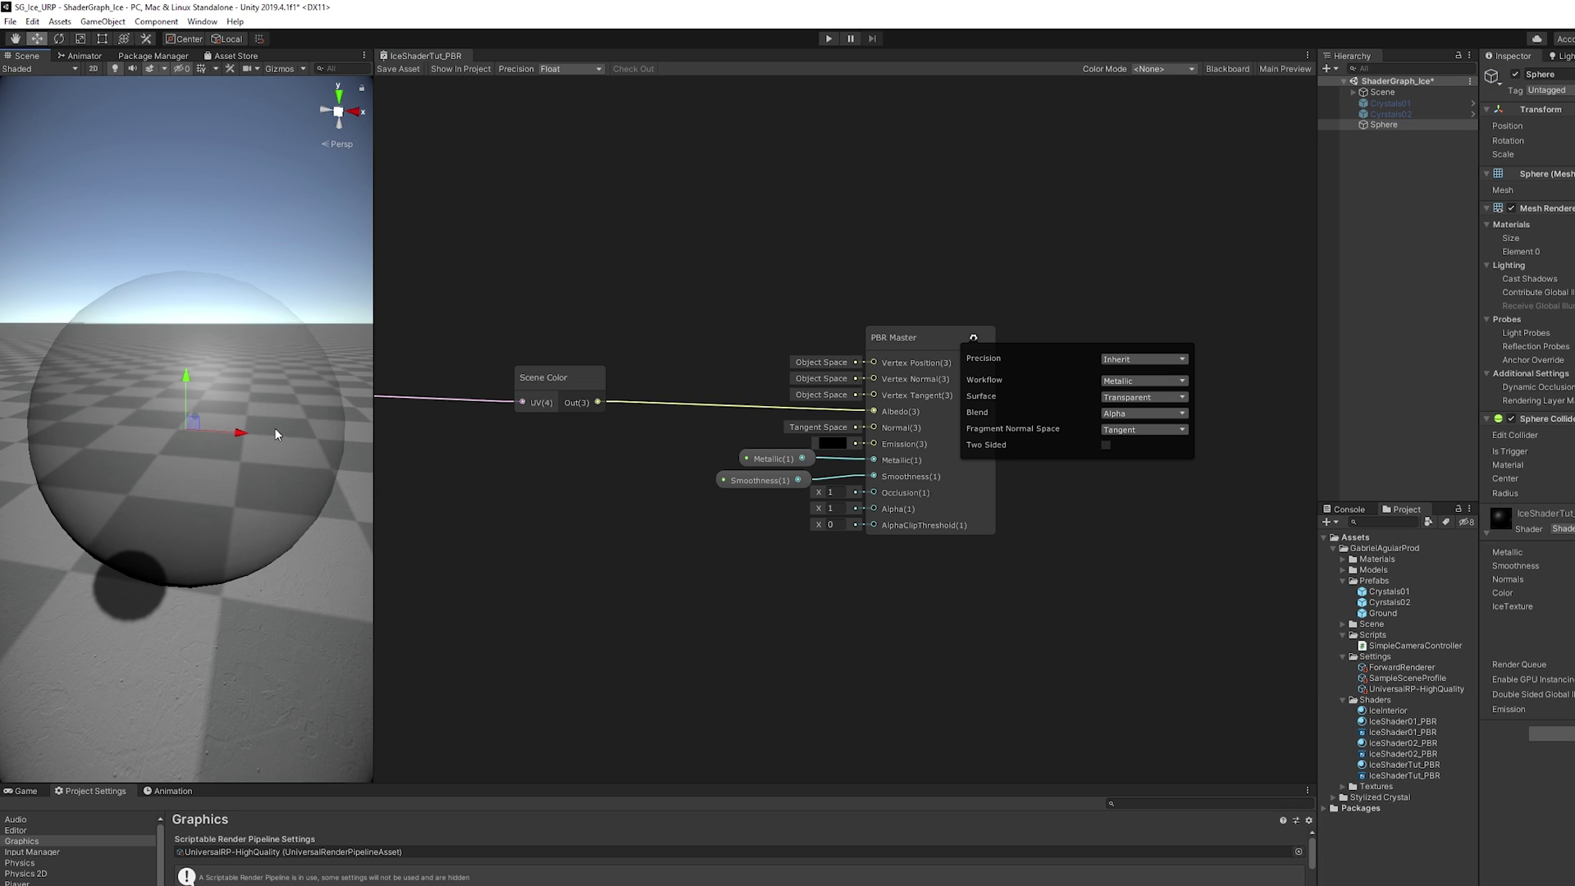
Close the PBR Master's settings and move the Screen Position node farther from Scene Color to make room between them.
{"action": "left_click", "coordinate": [974, 337]}
{"action": "middle_click_drag", "start_coordinate": [664, 429], "coordinate": [938, 447]}
{"action": "left_click_drag", "start_coordinate": [577, 386], "coordinate": [539, 394]}
{"action": "middle_click_drag", "start_coordinate": [574, 373], "coordinate": [832, 330]}
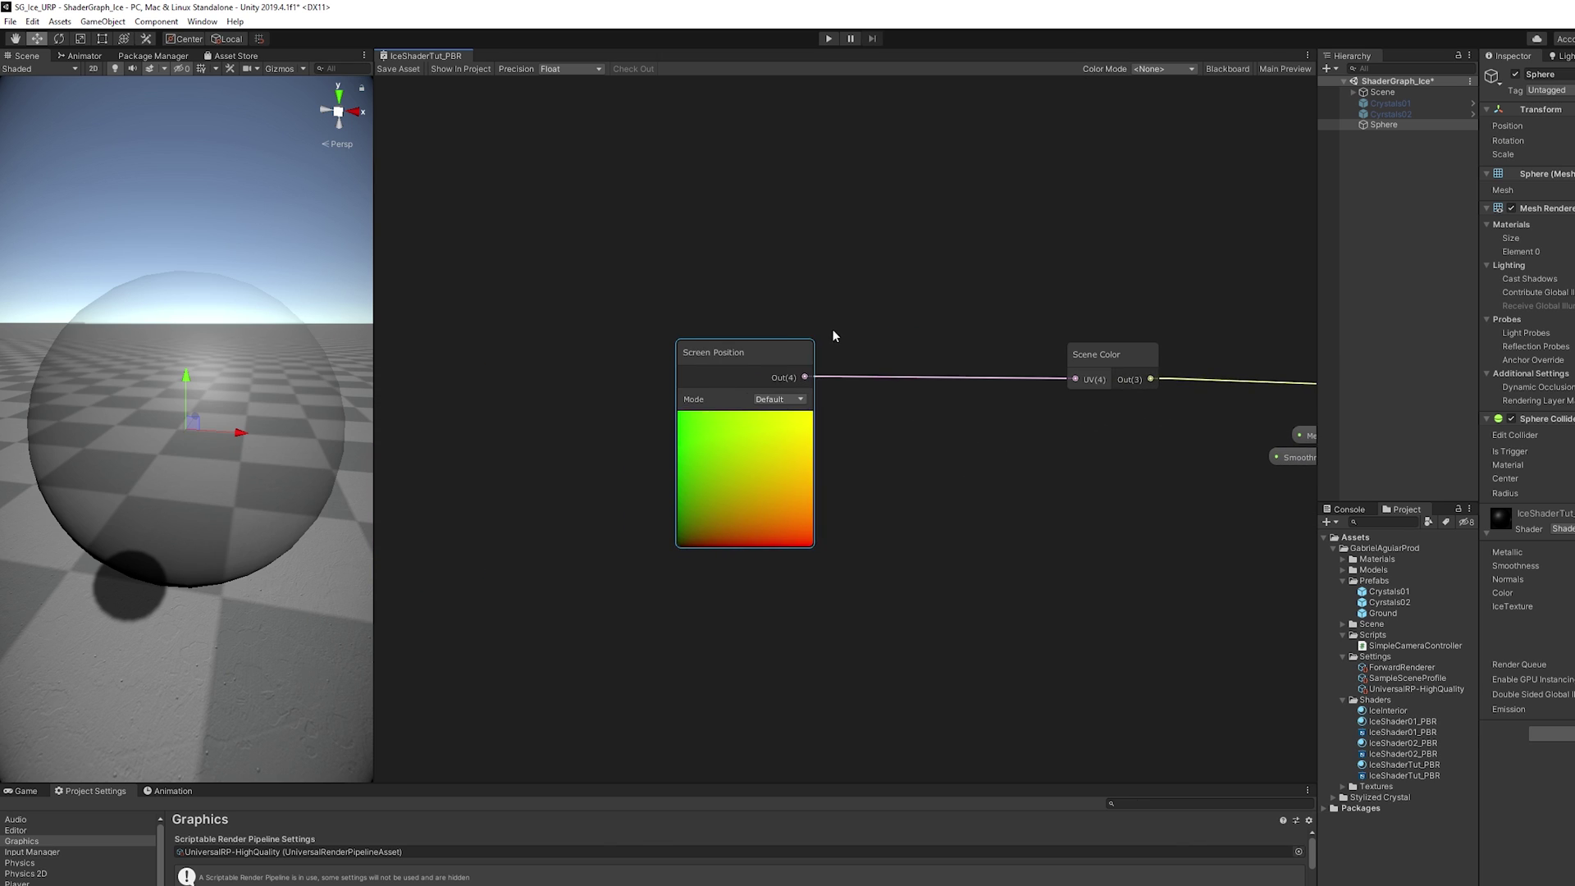
{"action": "scroll", "coordinate": [832, 330], "scroll_direction": "down", "scroll_amount": 1}
{"action": "left_click_drag", "start_coordinate": [792, 350], "coordinate": [697, 350]}
Place the IceTexture property below Screen Position and connect it to the Texture input of a new Sample Texture 2D node.
{"action": "left_click", "coordinate": [1224, 70]}
{"action": "left_click_drag", "start_coordinate": [438, 314], "coordinate": [604, 587]}
{"action": "left_click", "coordinate": [1227, 69]}
{"action": "scroll", "coordinate": [677, 564], "scroll_direction": "up", "scroll_amount": 1}
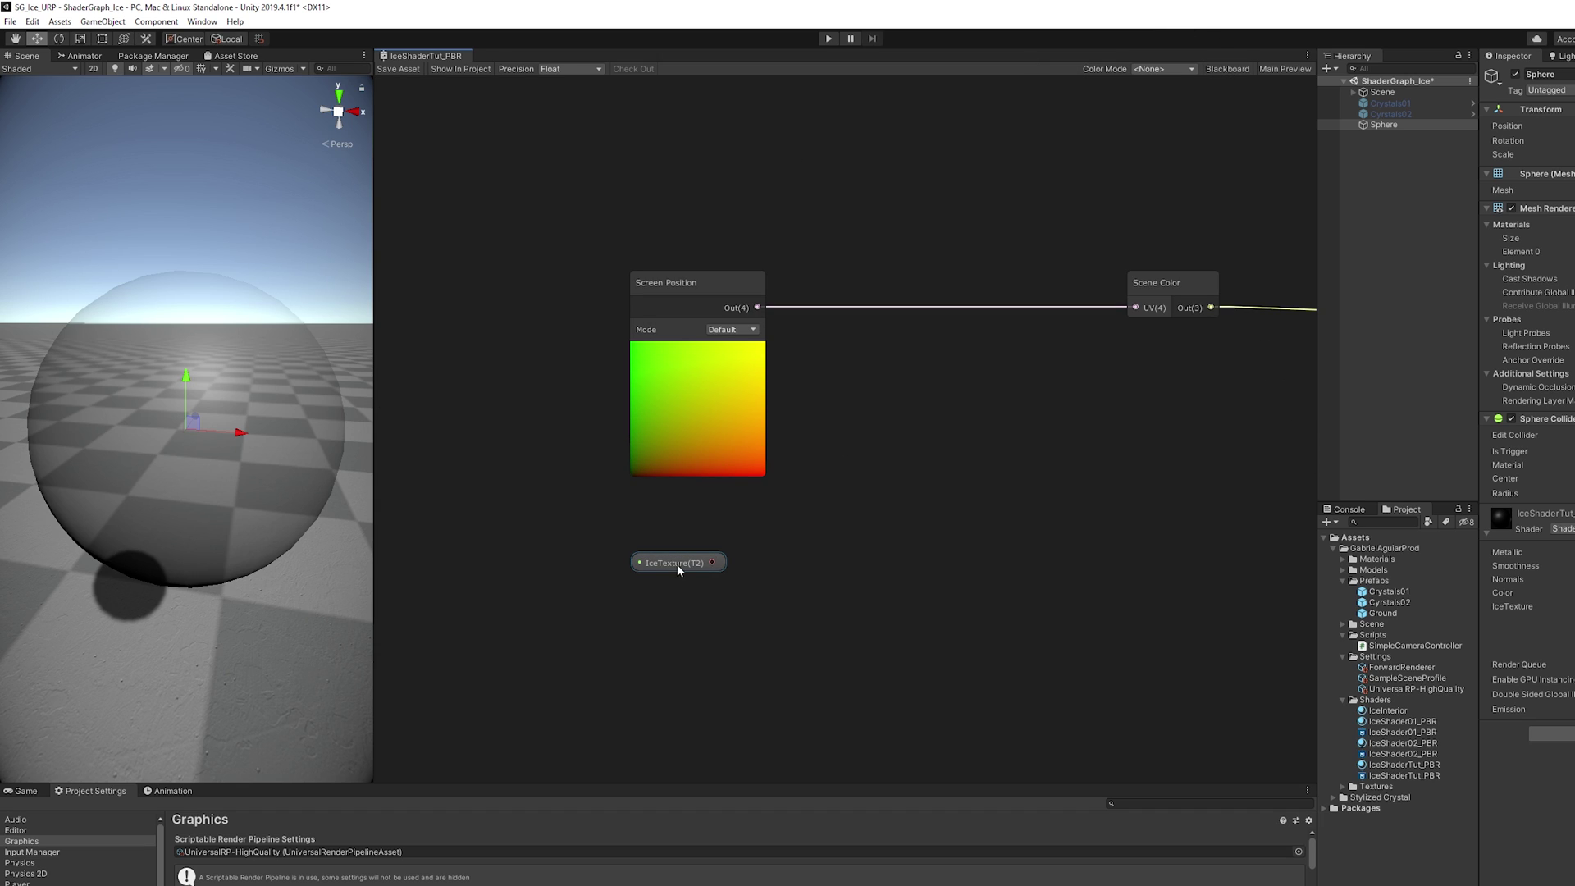
{"action": "left_click_drag", "start_coordinate": [713, 563], "coordinate": [872, 535]}
{"action": "type", "text": "sample"}
{"action": "key", "text": "Down"}
{"action": "key", "text": "Return"}
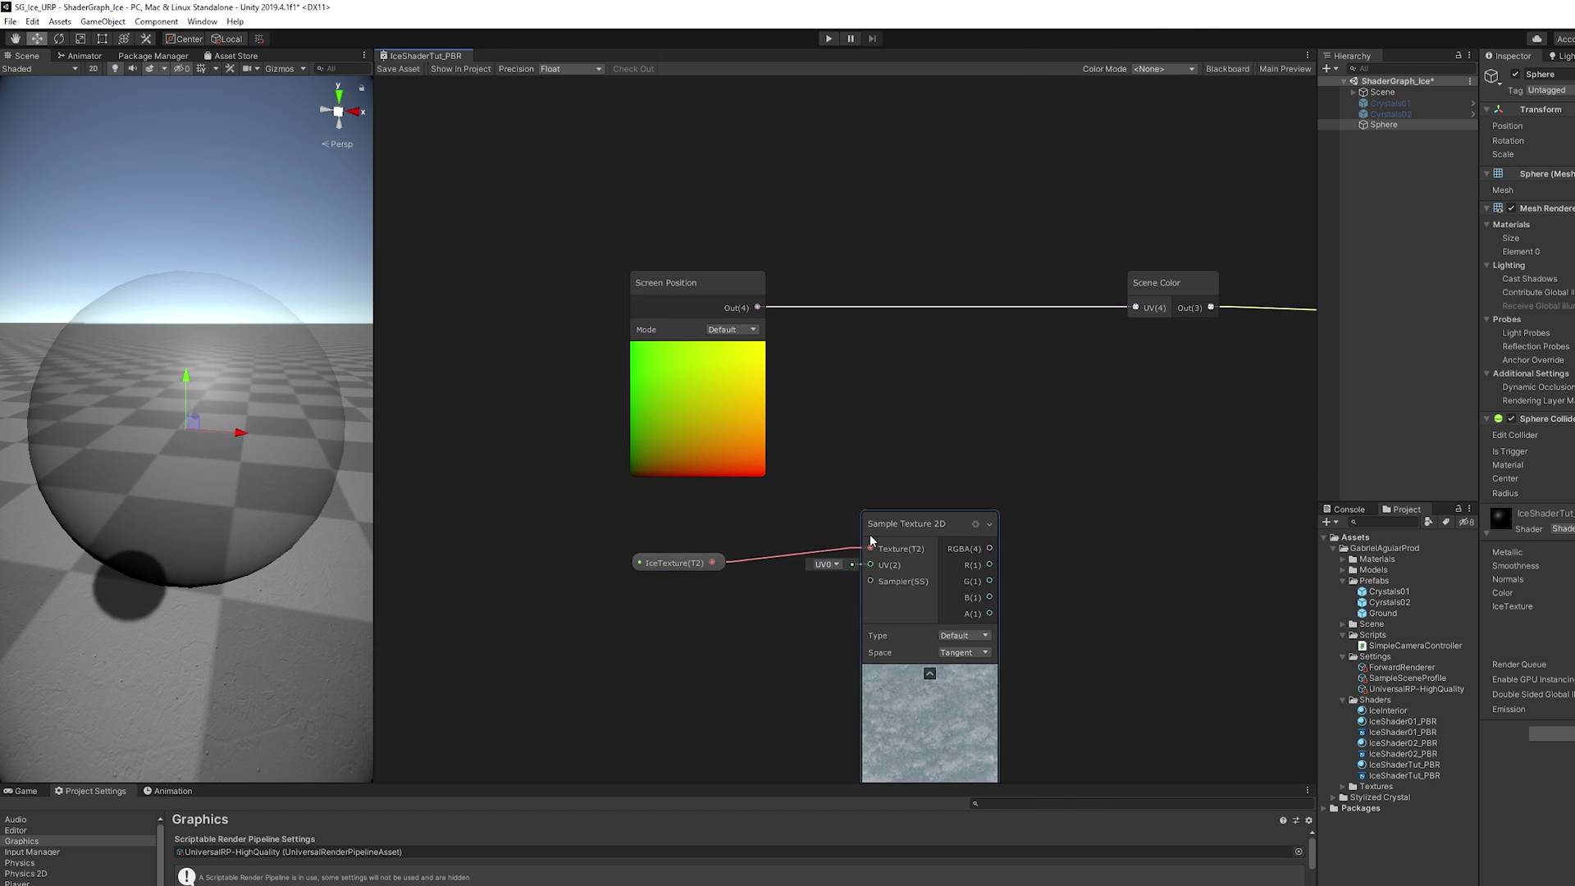
Multiply Screen Position by the texture sample's R channel, feed the result into Scene Color's UV, and save the shader.
{"action": "left_click_drag", "start_coordinate": [758, 307], "coordinate": [1135, 308]}
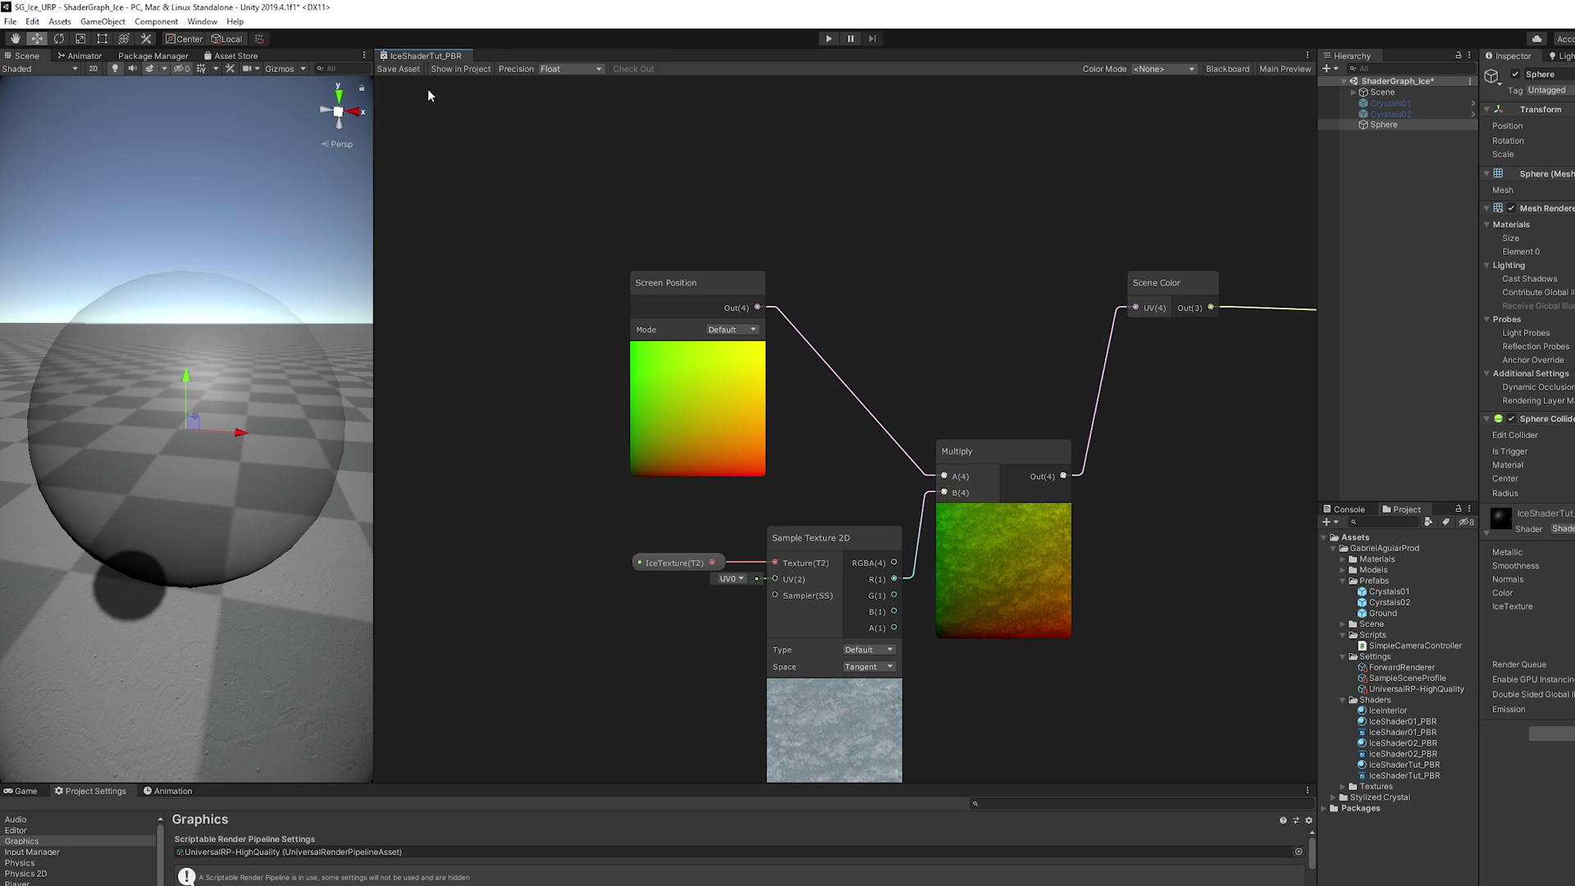
{"action": "left_click", "coordinate": [413, 69]}
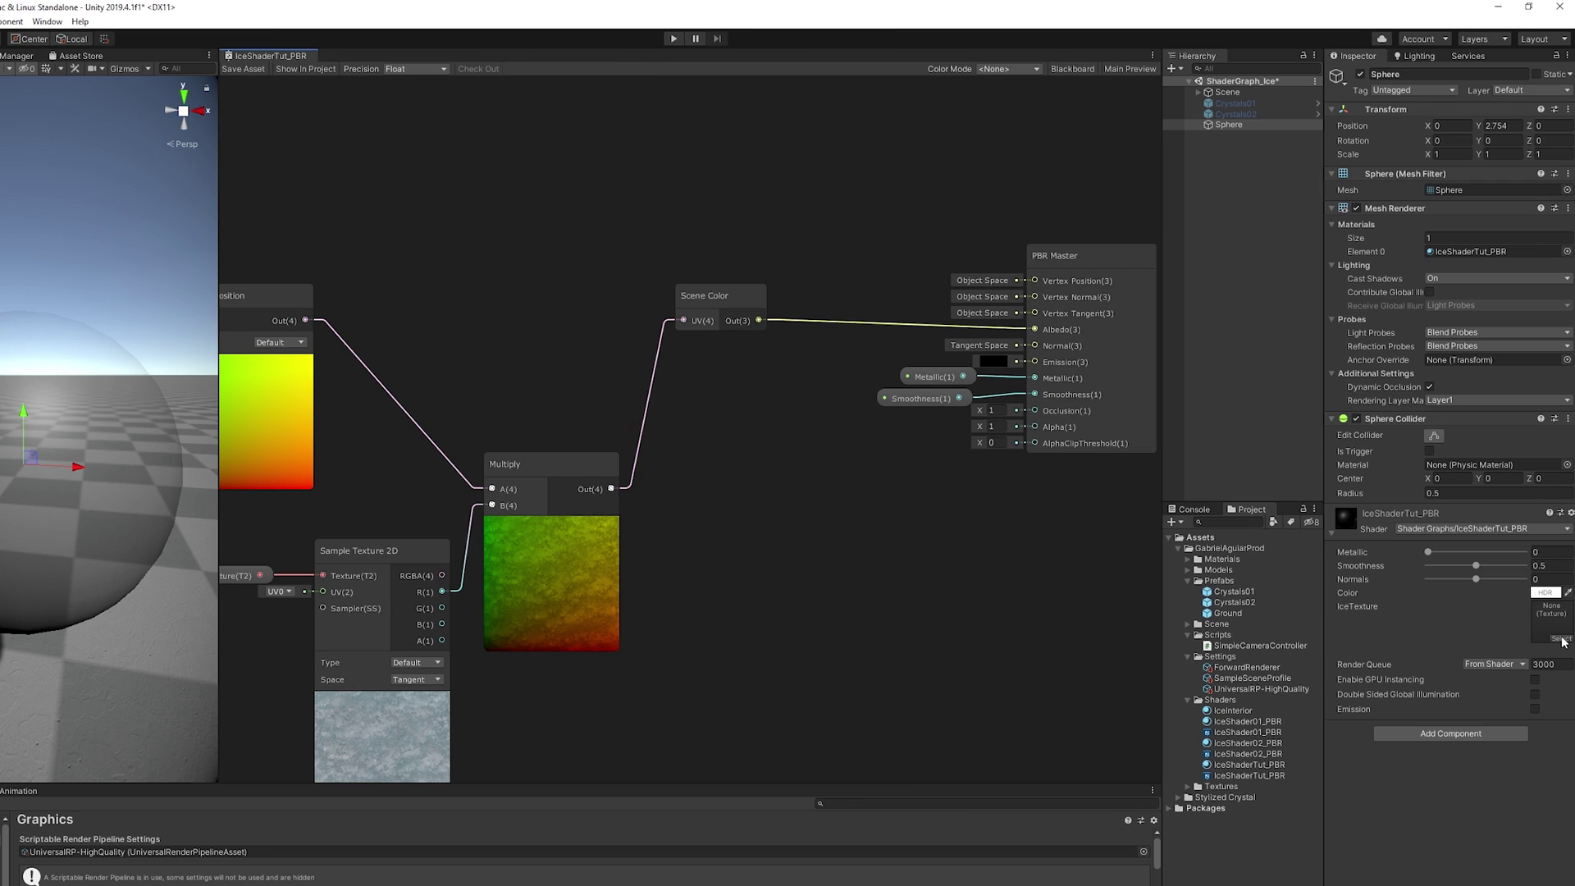
Assign the Snow0192_6_seamless_S texture to IceTexture on the sphere's IceShaderTut_PBR material.
{"action": "left_click", "coordinate": [1562, 639]}
{"action": "left_click", "coordinate": [1120, 263]}
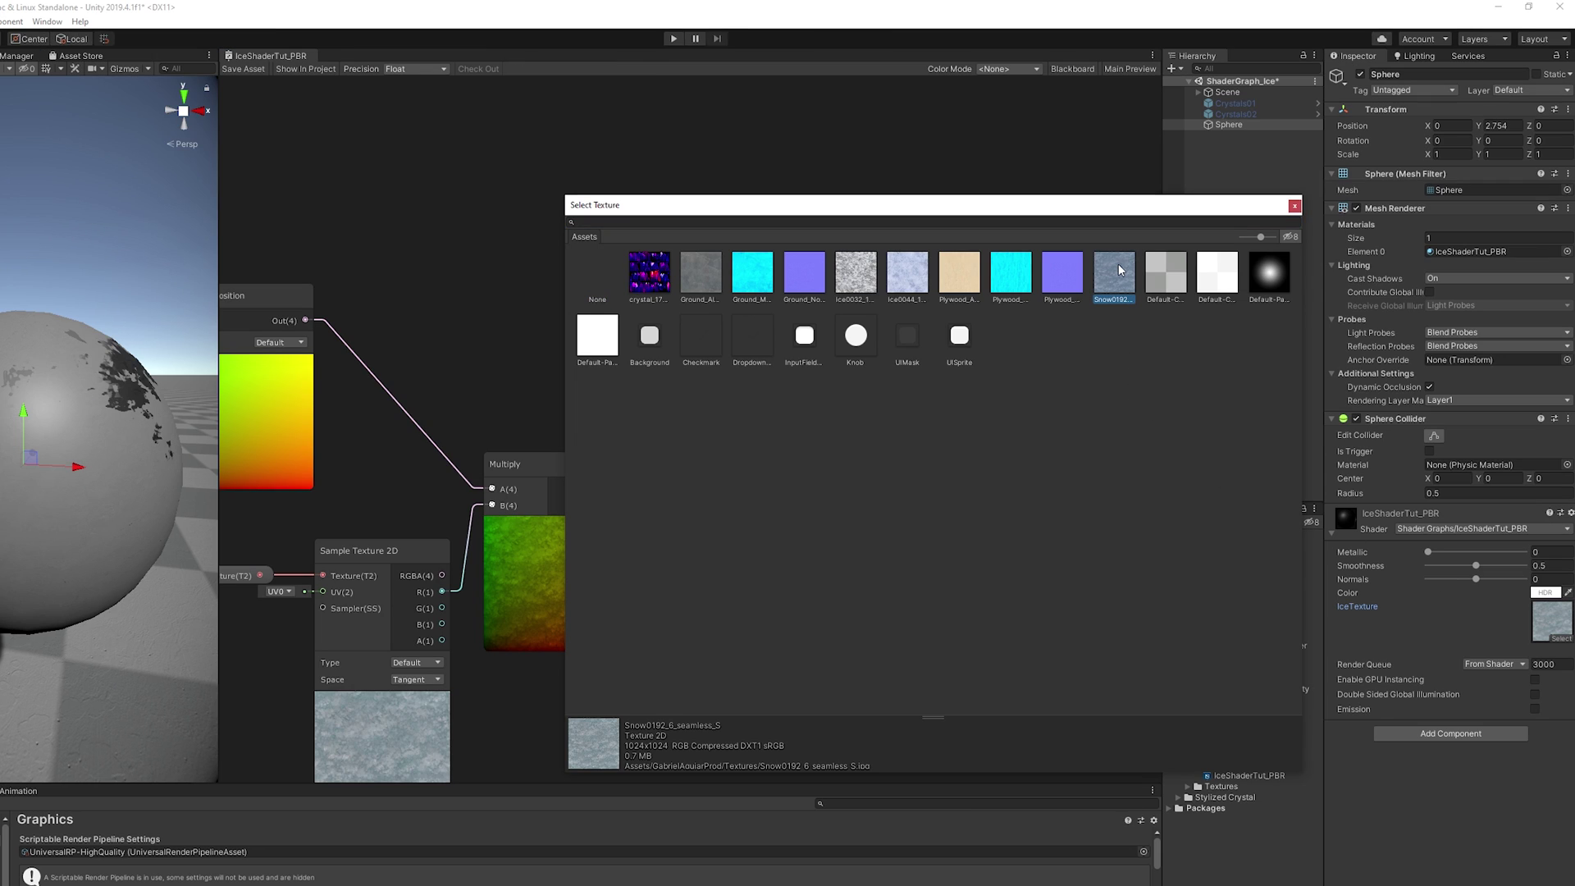
Confirm Snow0192_6_seamless_S as the sphere material's ice texture and move the Scene Color node farther from Multiply.
{"action": "double_click", "coordinate": [1114, 273]}
{"action": "middle_click_drag", "start_coordinate": [648, 404], "coordinate": [727, 381]}
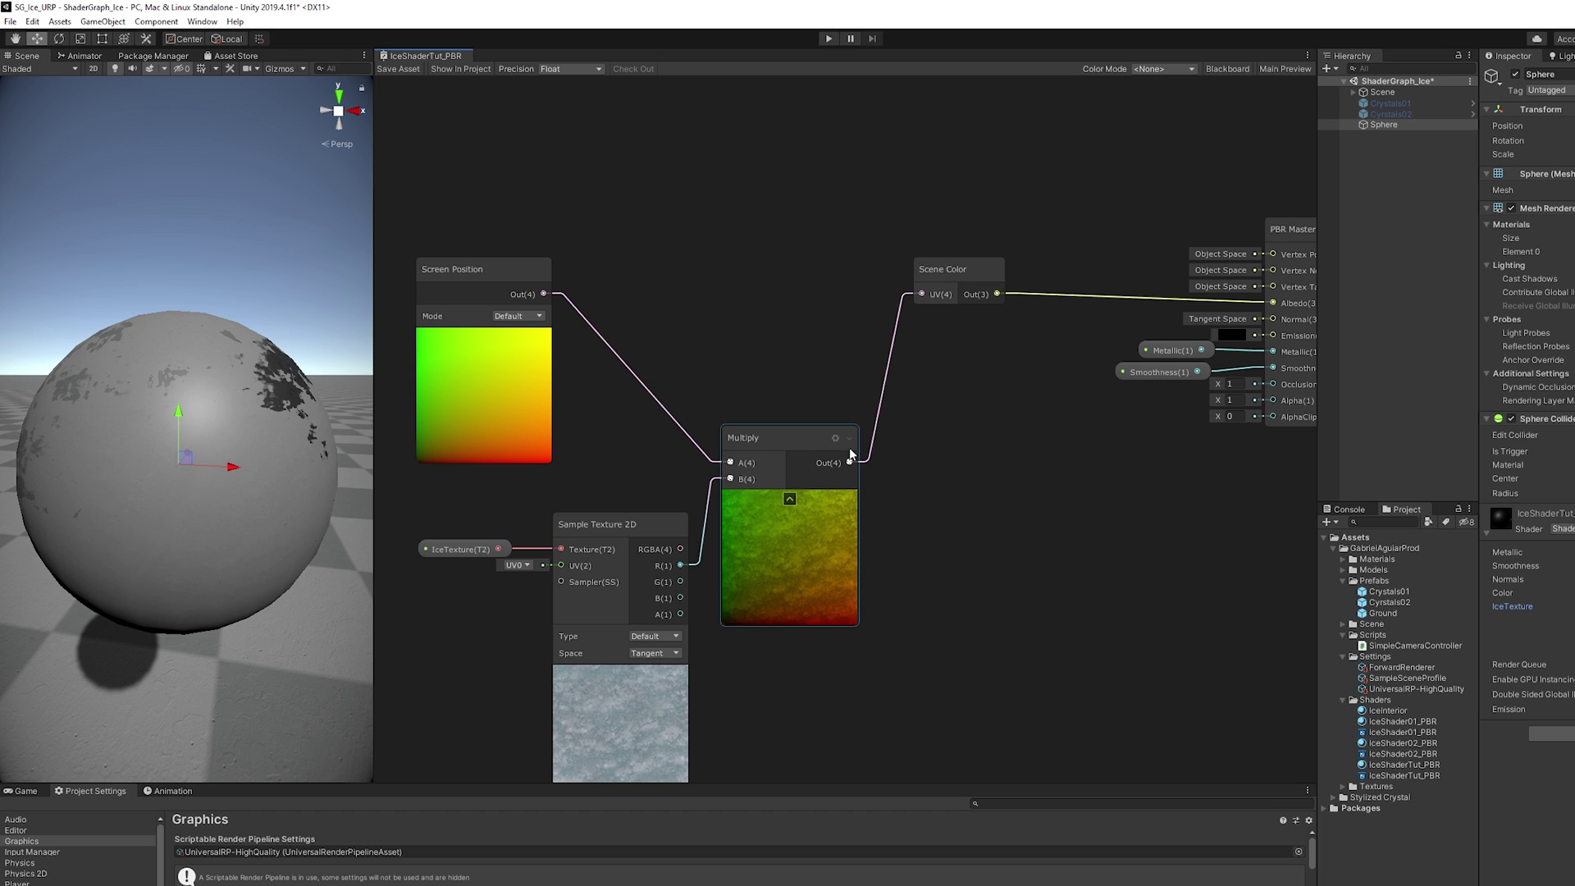
{"action": "left_click_drag", "start_coordinate": [945, 284], "coordinate": [1032, 286]}
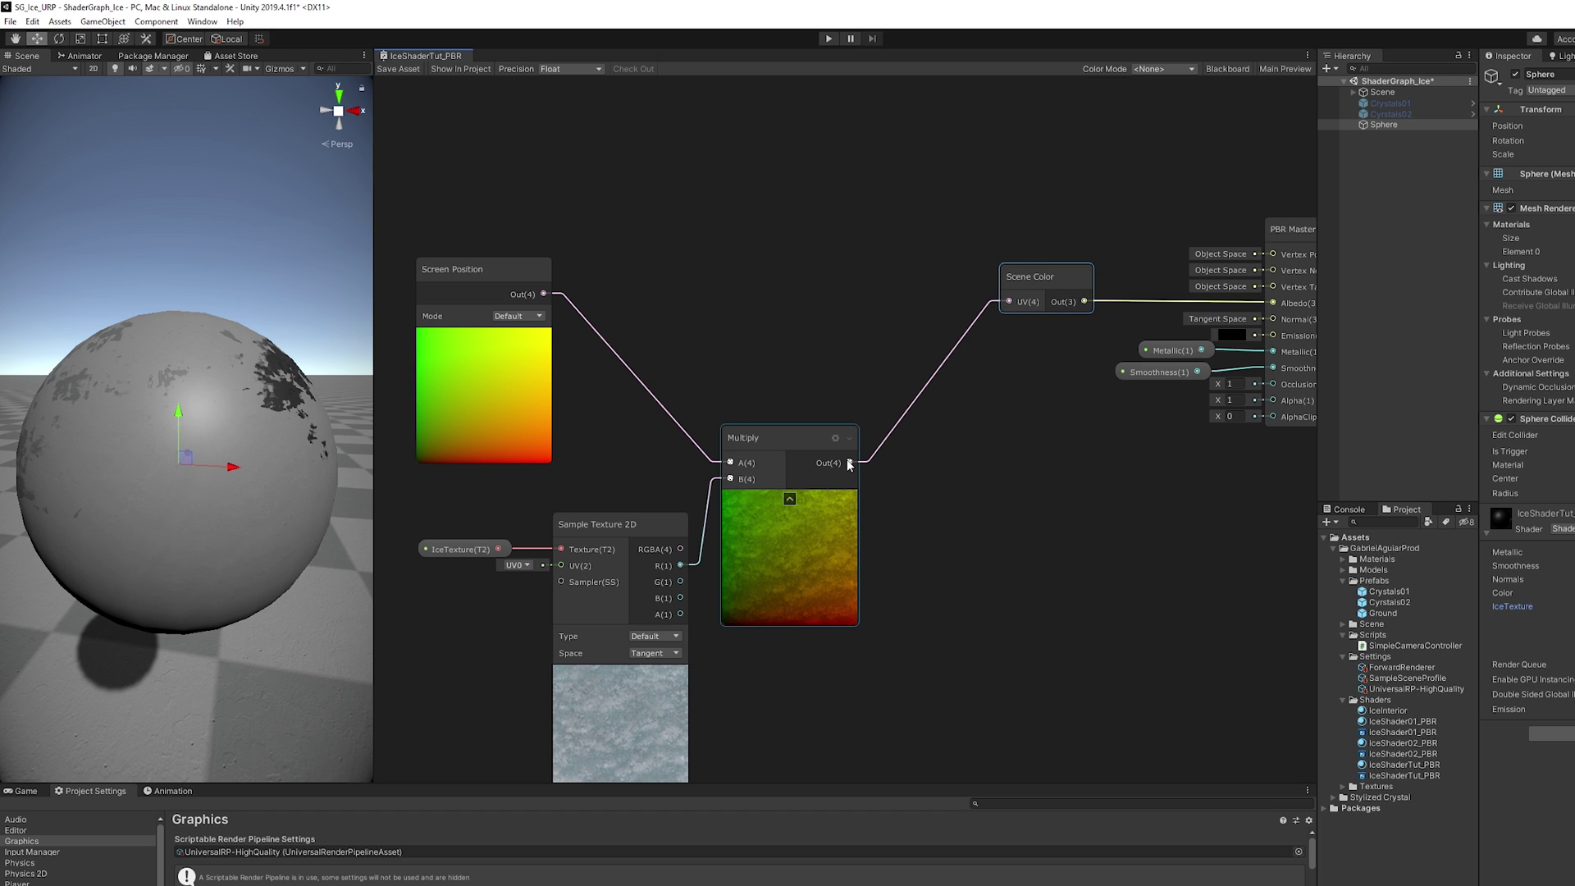
Insert a Lerp node with Screen Position in A and Multiply in B, and feed its output into Scene Color's UV.
{"action": "left_click", "coordinate": [848, 330]}
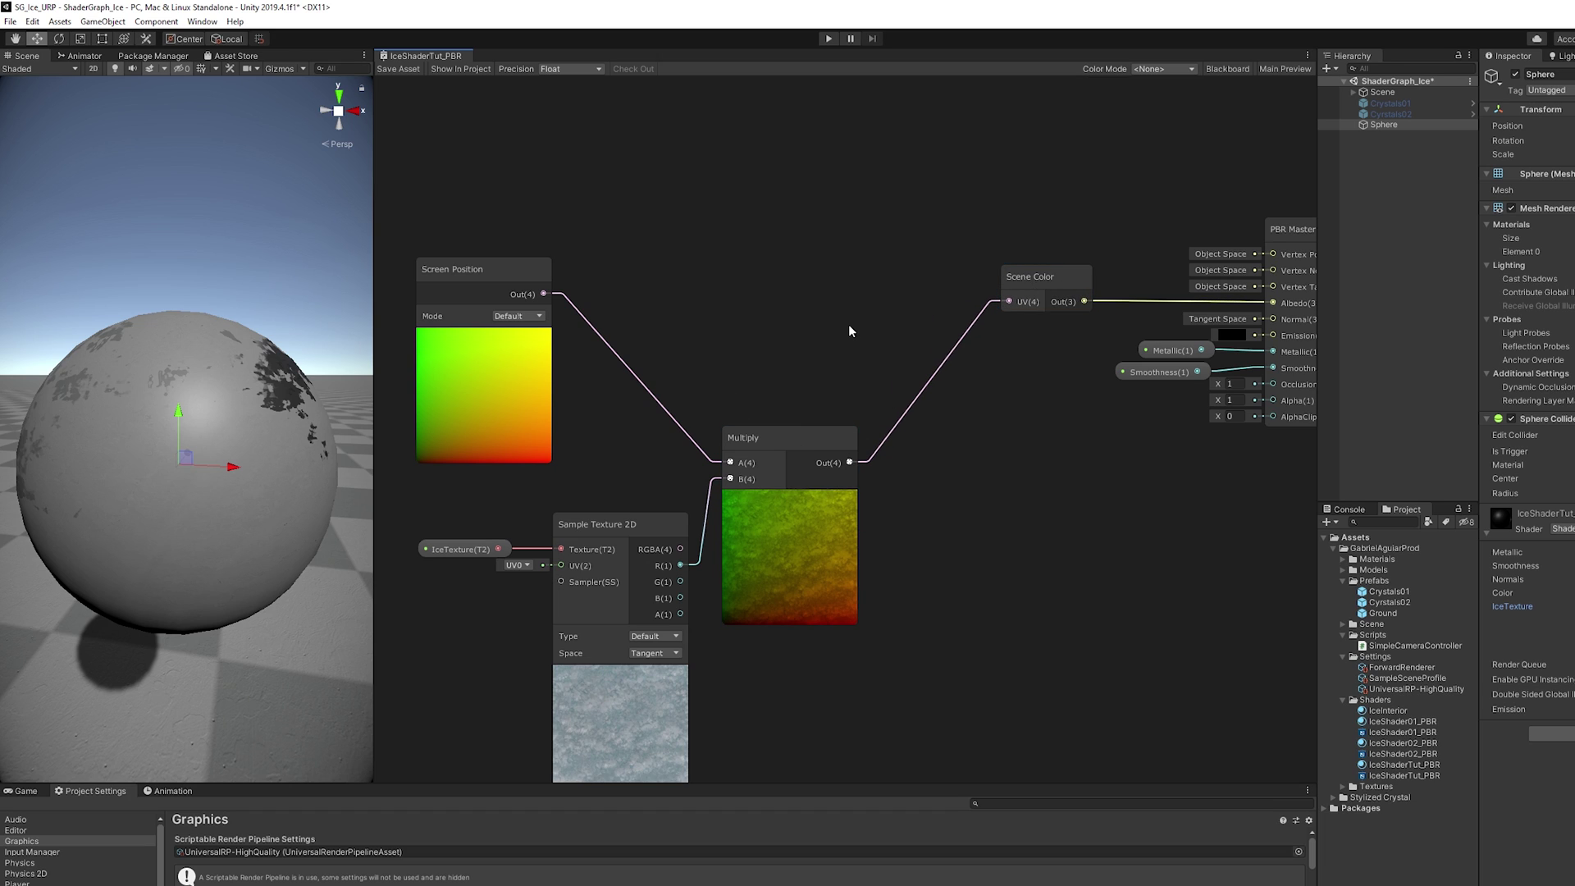
{"action": "key", "text": "space"}
{"action": "type", "text": "l"}
{"action": "key", "text": "Down"}
{"action": "key", "text": "Return"}
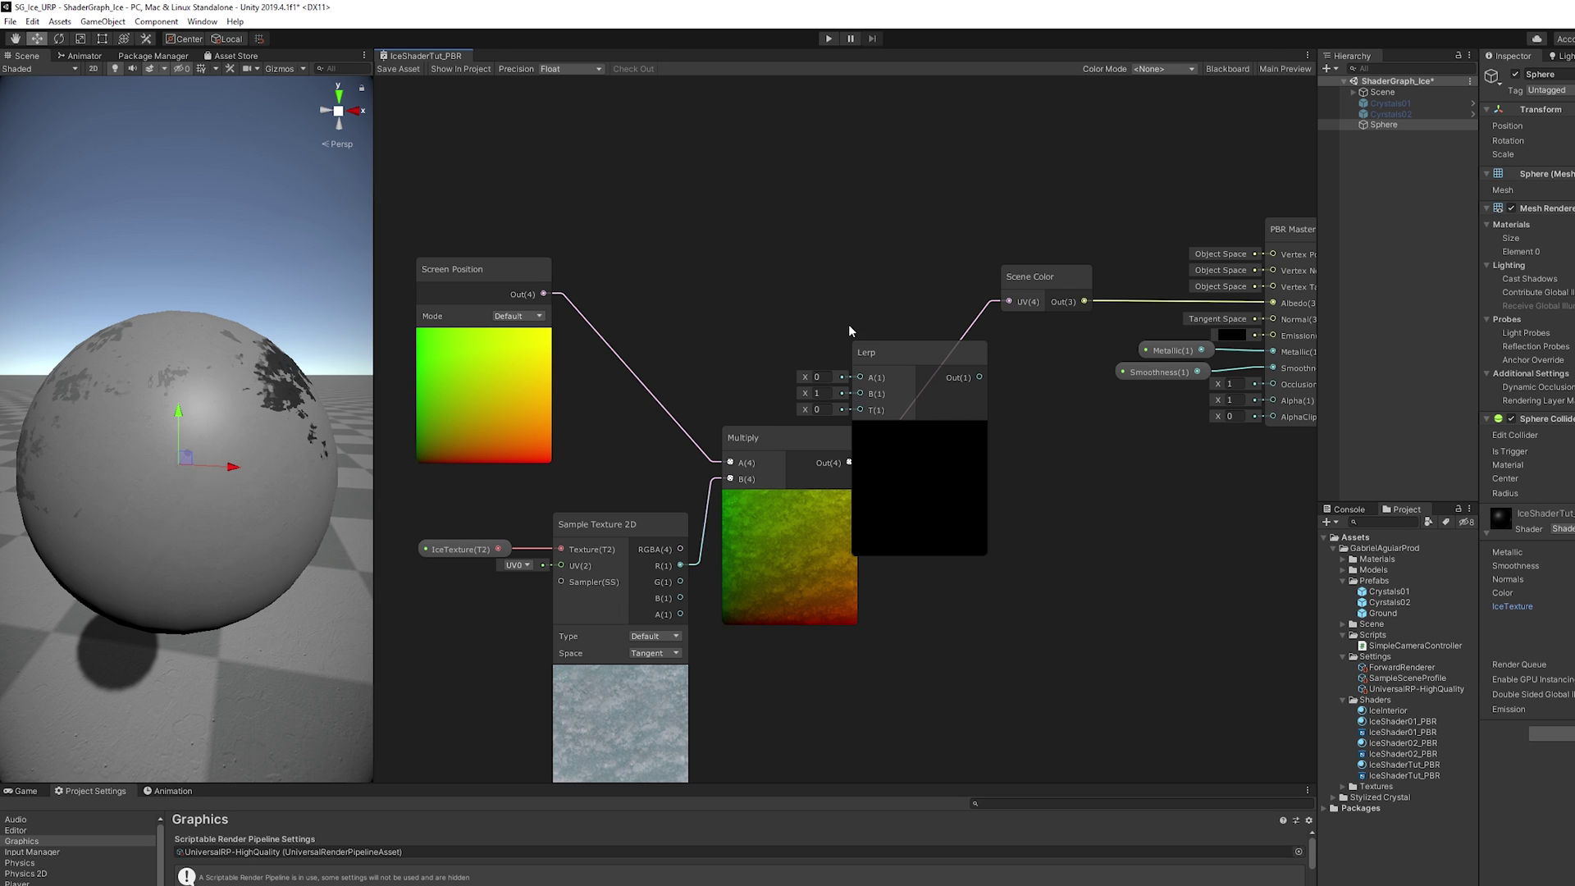
{"action": "left_click_drag", "start_coordinate": [1286, 461], "coordinate": [1065, 210]}
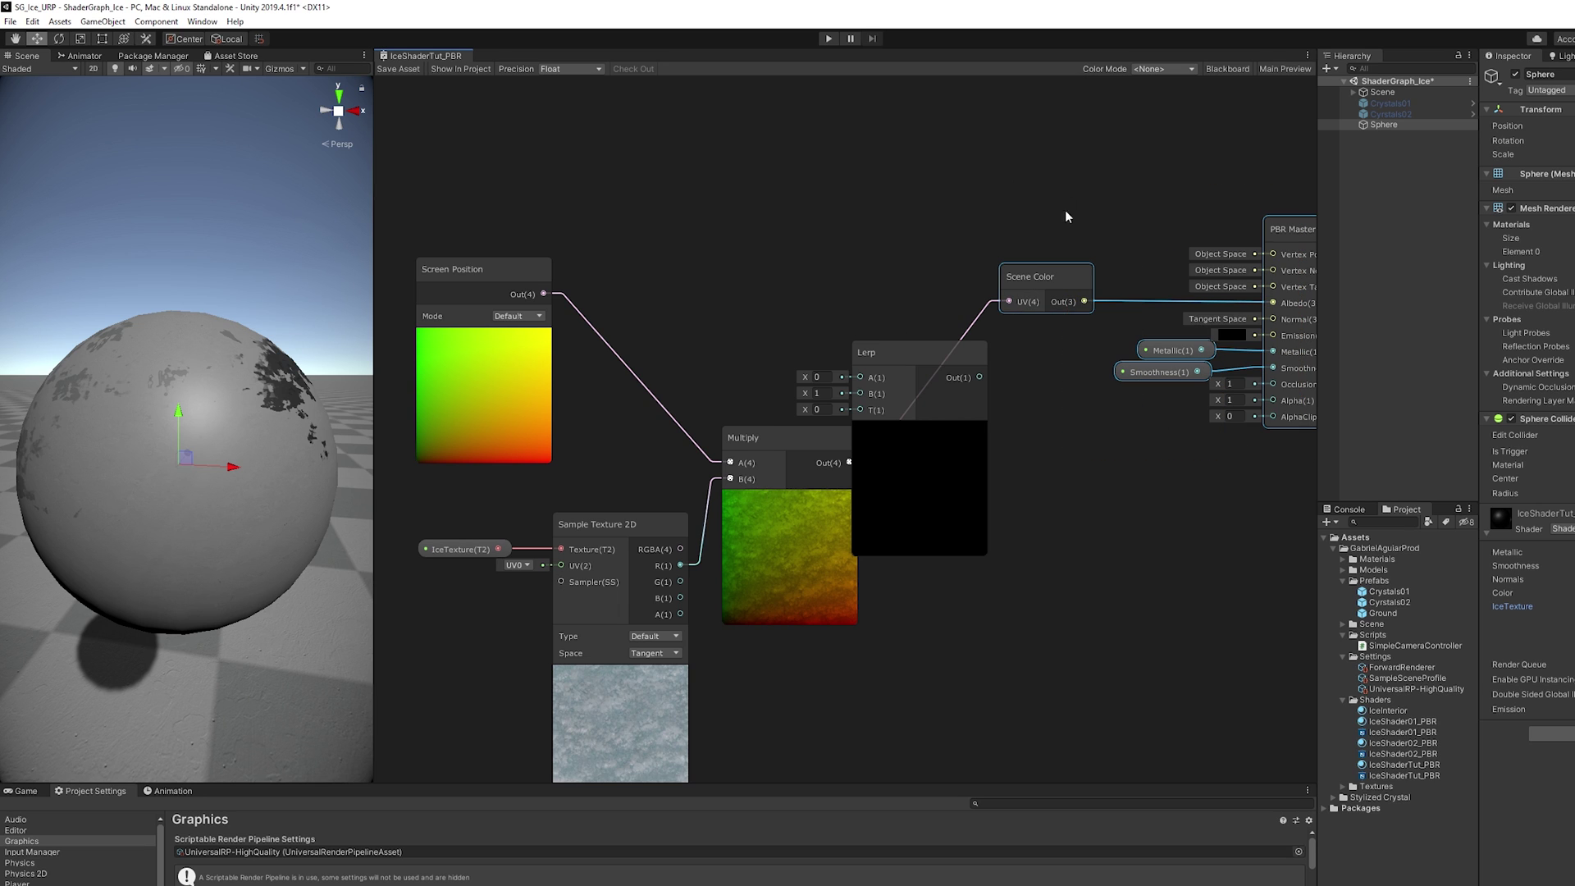
{"action": "left_click_drag", "start_coordinate": [1053, 279], "coordinate": [1278, 274]}
{"action": "left_click_drag", "start_coordinate": [860, 346], "coordinate": [962, 297]}
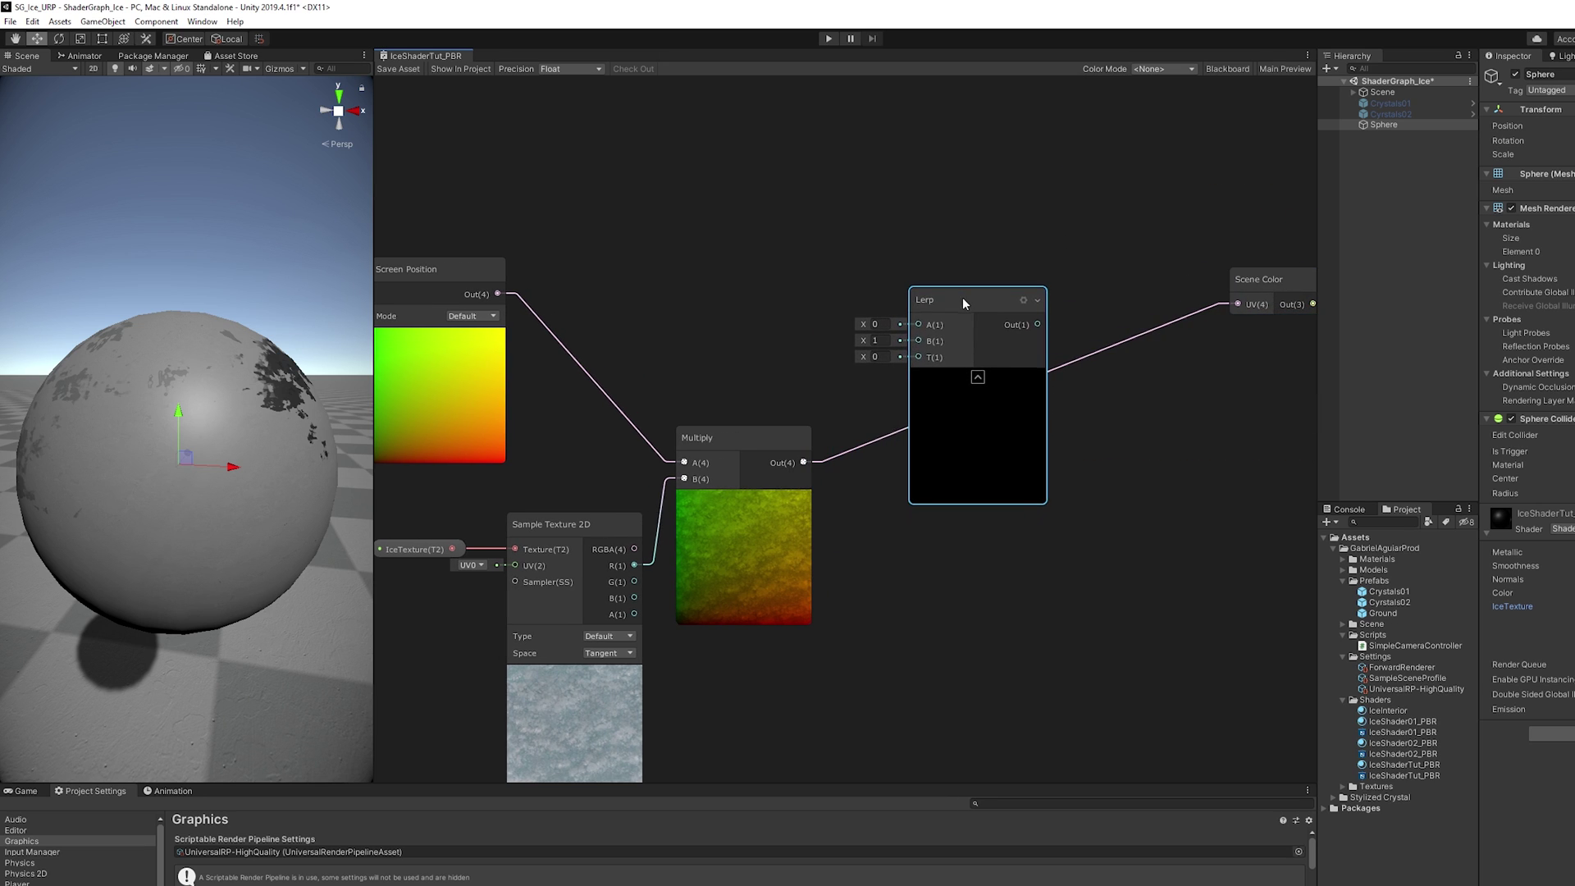
{"action": "left_click_drag", "start_coordinate": [804, 462], "coordinate": [918, 340]}
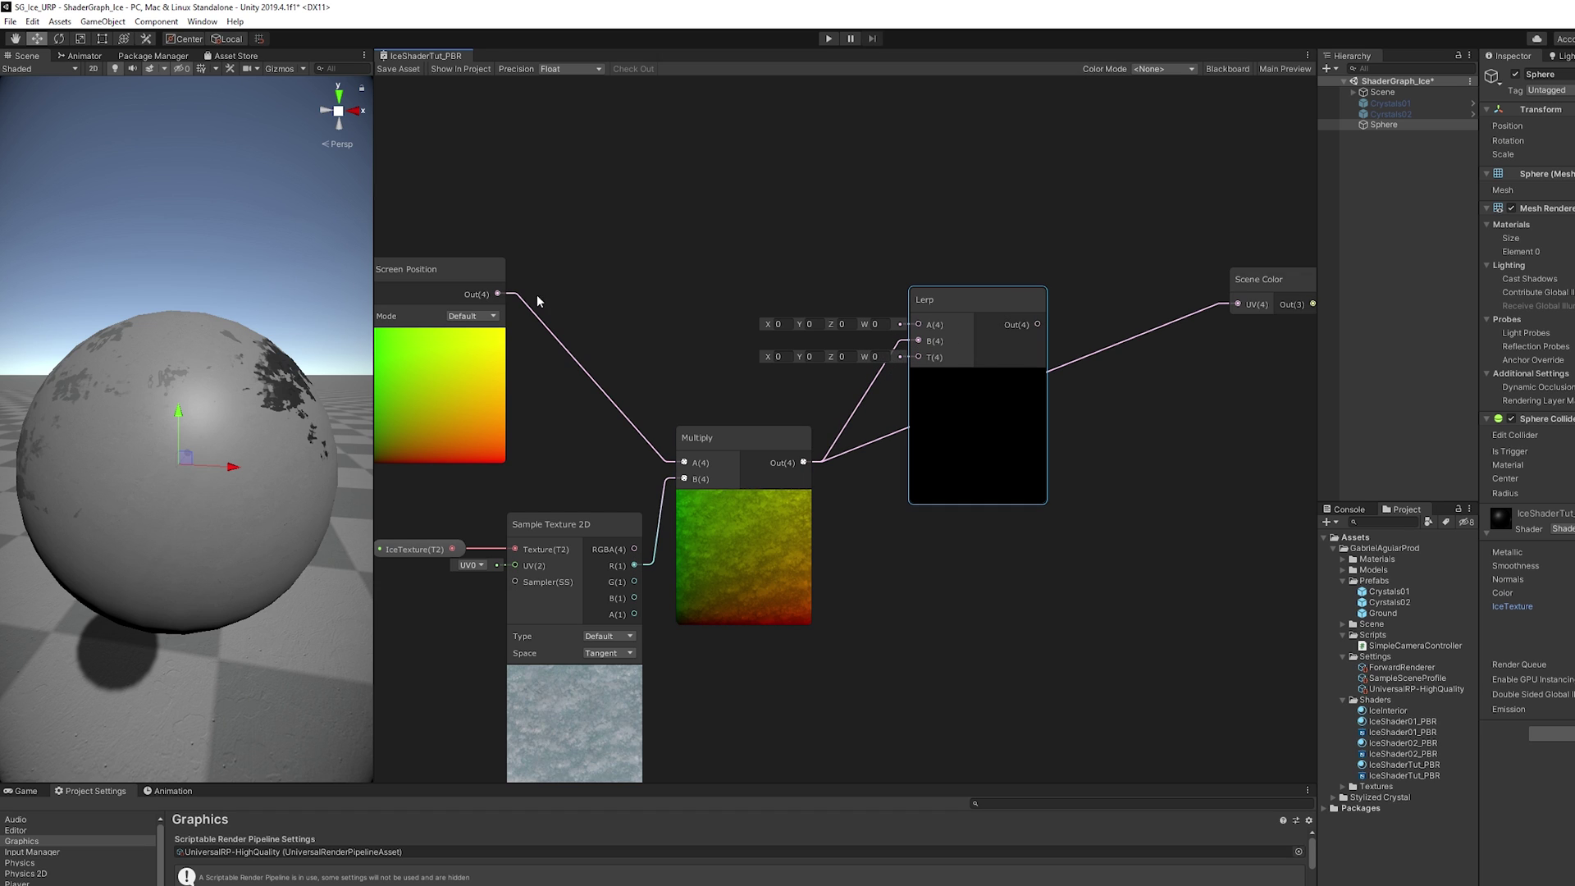
{"action": "left_click_drag", "start_coordinate": [500, 294], "coordinate": [1233, 299]}
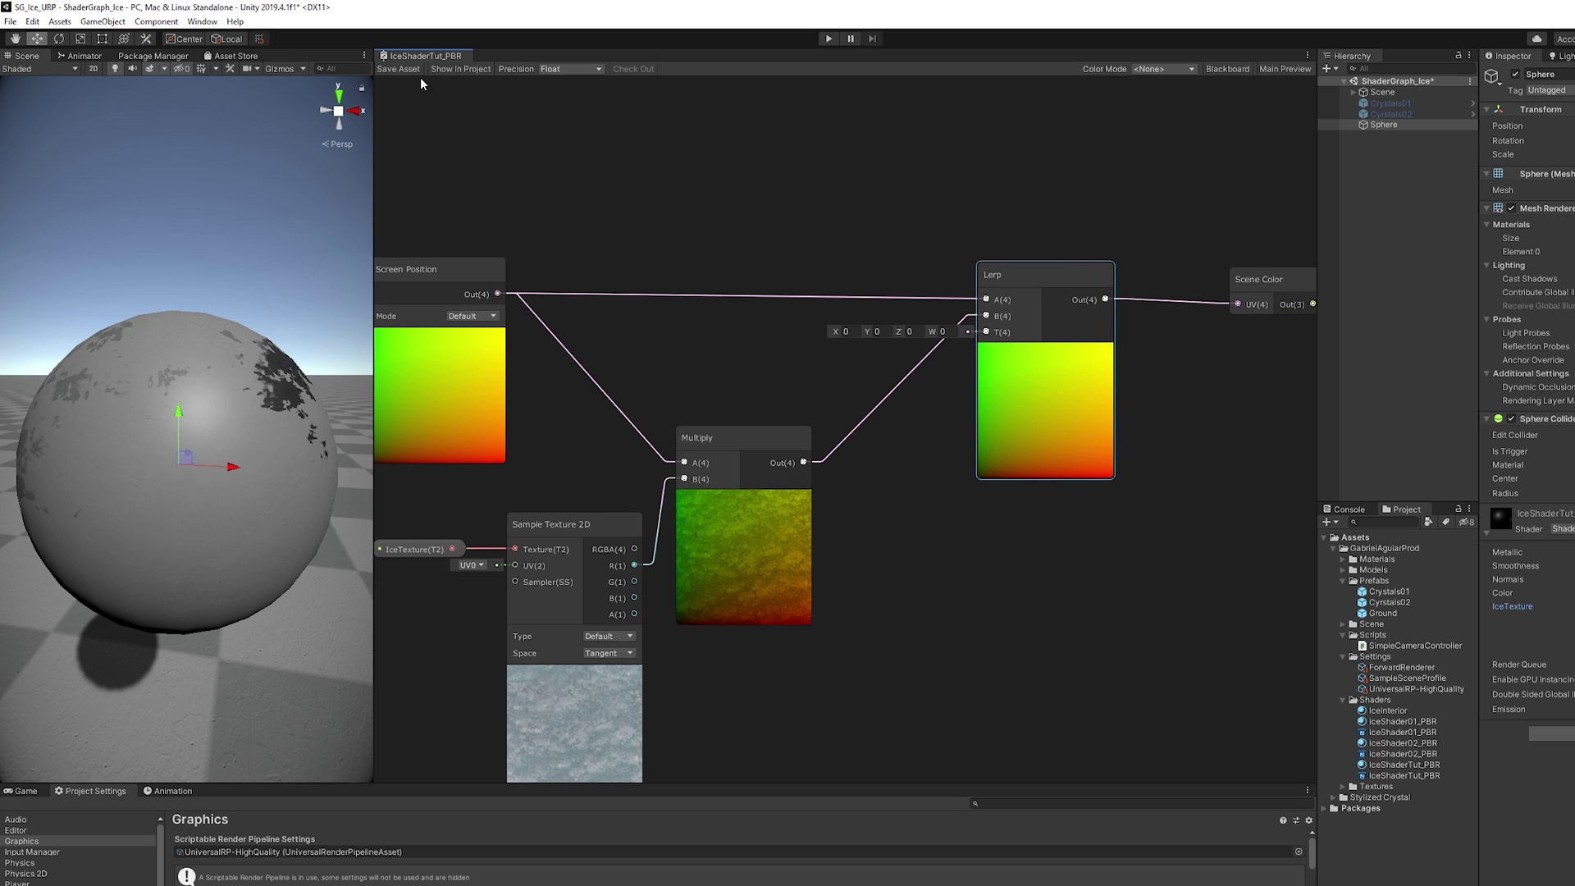
Add a Vector1 property named RefractionAmount in Slider mode with a minimum of -1 and a maximum of 1.
{"action": "left_click", "coordinate": [1227, 69]}
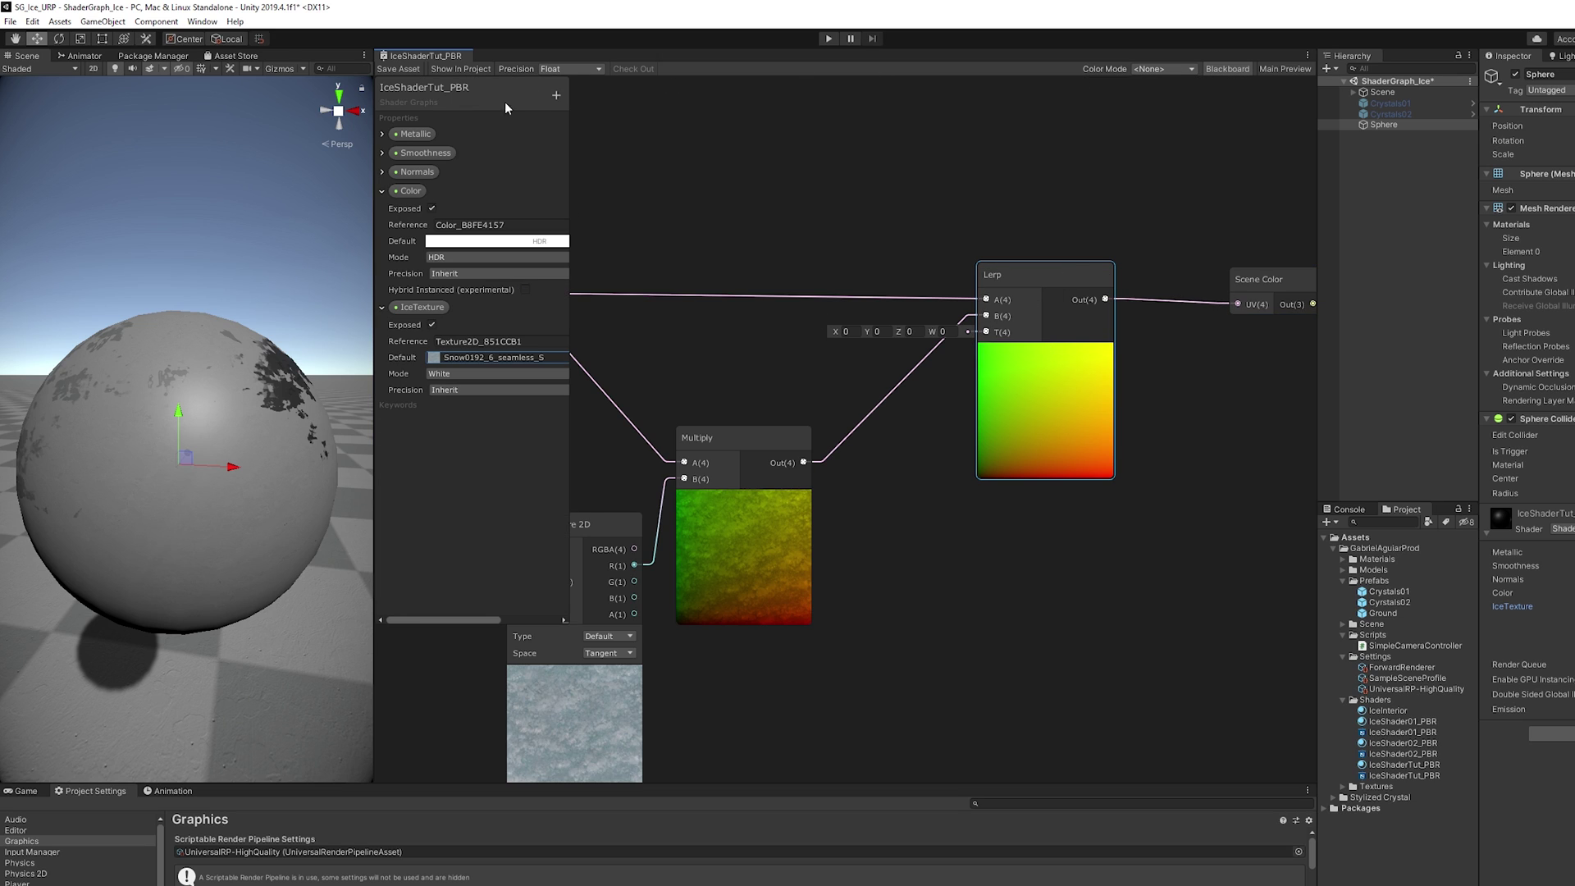
{"action": "left_click", "coordinate": [557, 95]}
{"action": "left_click", "coordinate": [587, 103]}
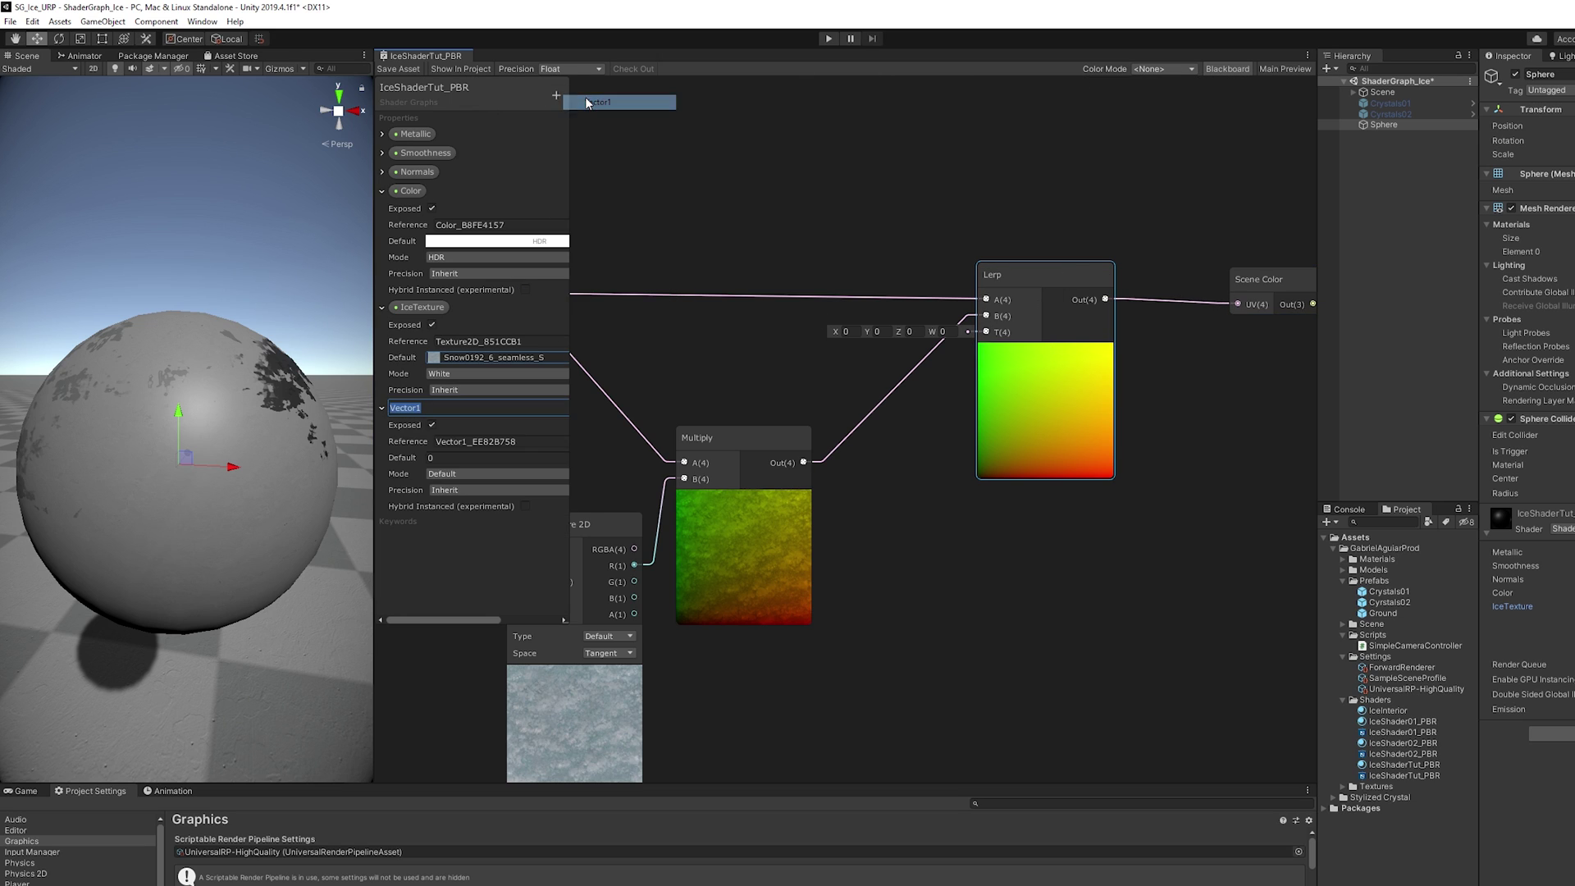
{"action": "type", "text": "RefractionAmount"}
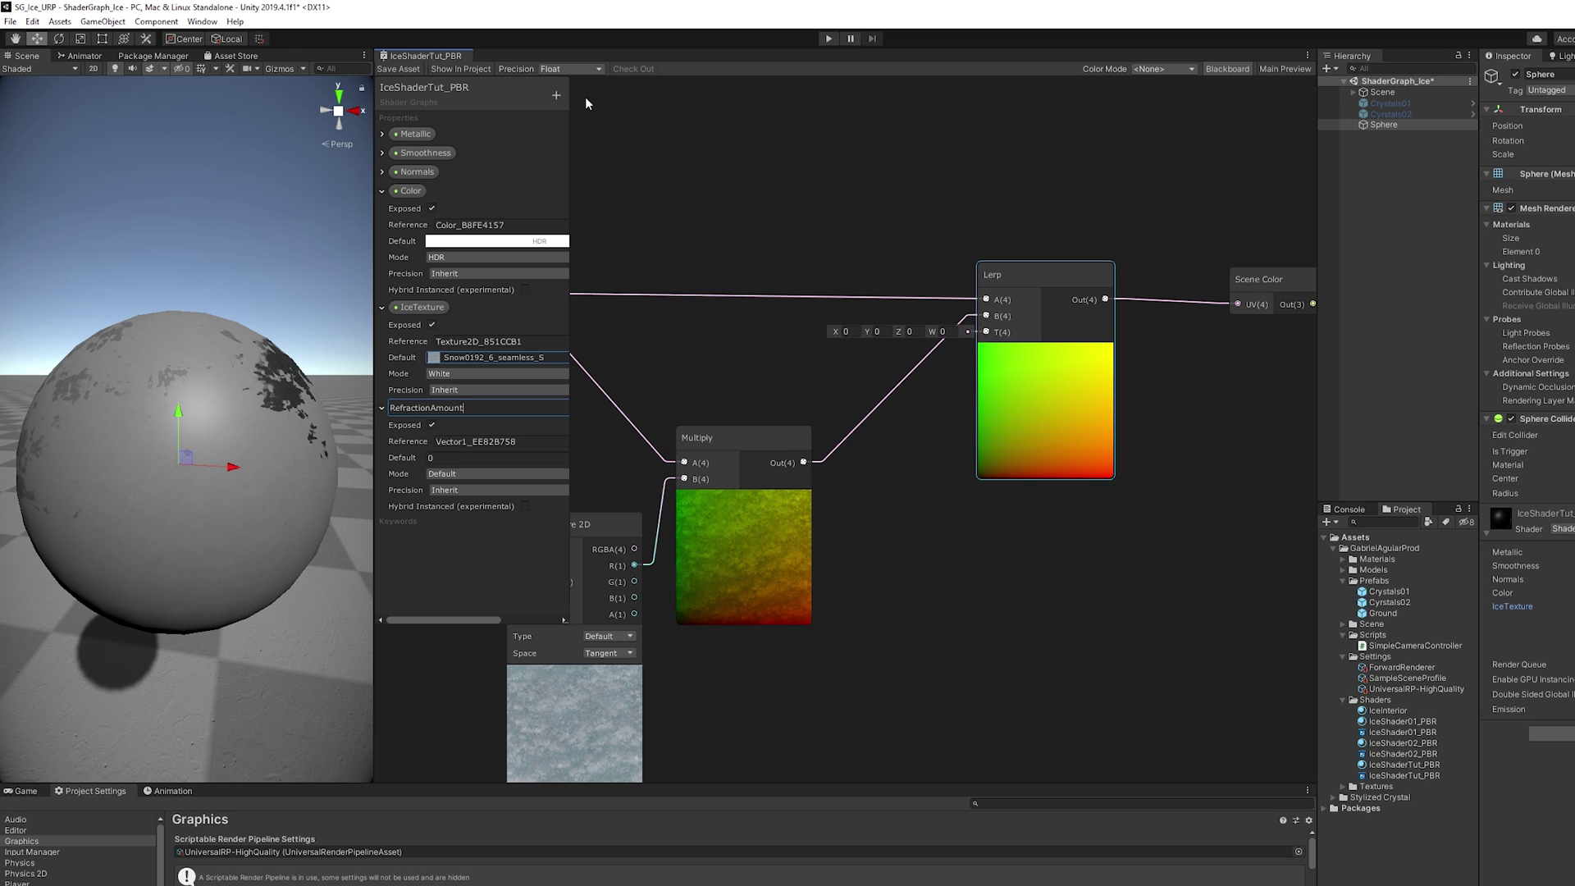
{"action": "key", "text": "Return"}
{"action": "left_click", "coordinate": [460, 475]}
{"action": "left_click", "coordinate": [461, 506]}
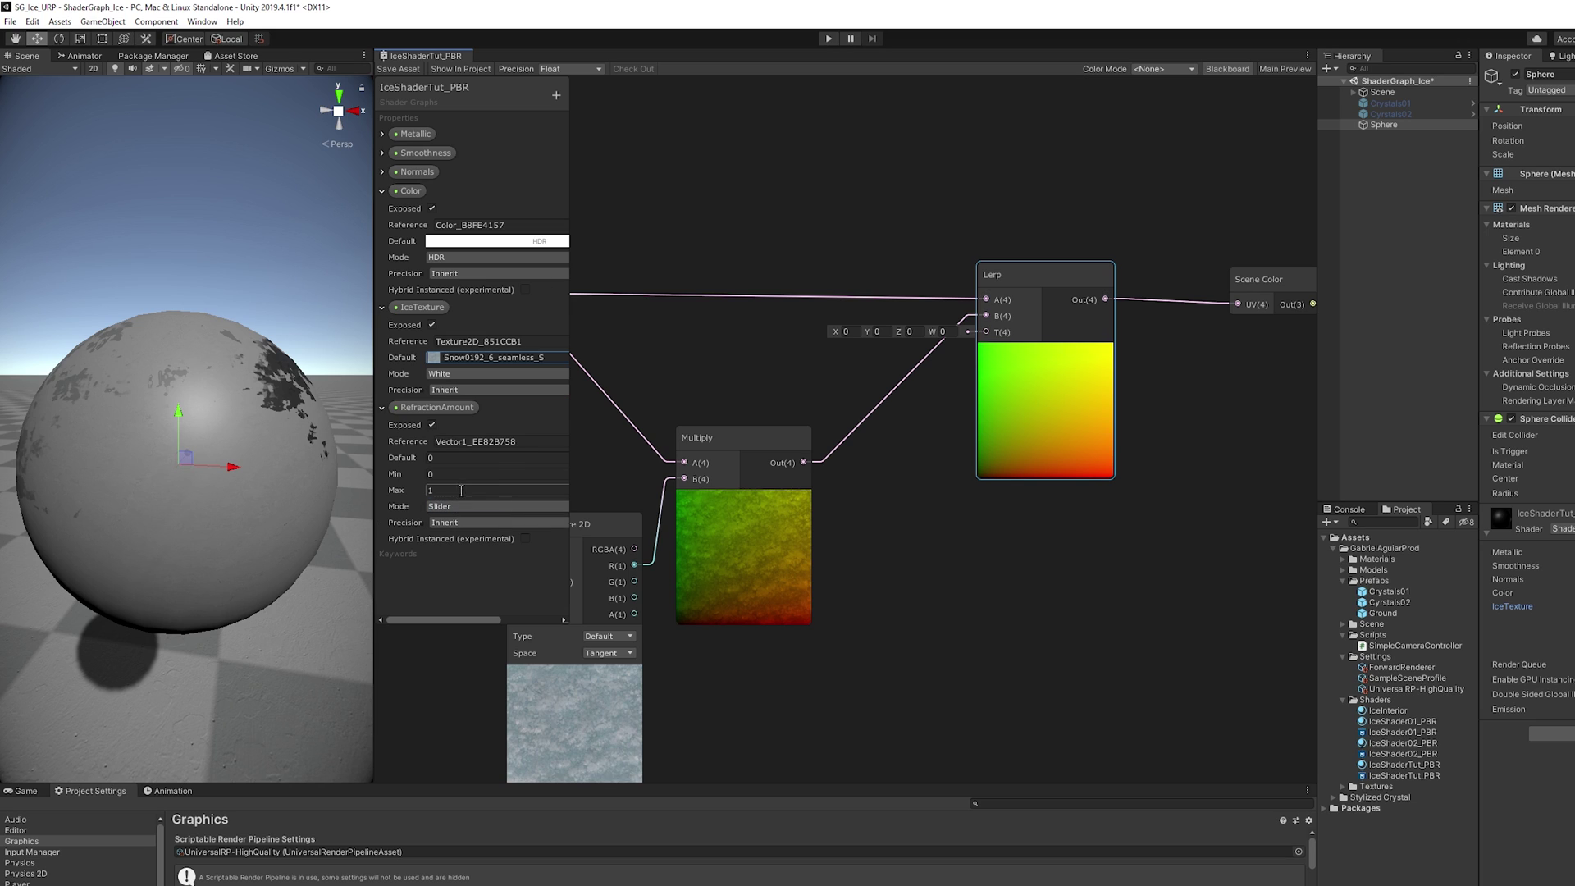
{"action": "left_click", "coordinate": [452, 474]}
{"action": "type", "text": "-1"}
Connect RefractionAmount to the Lerp's T input, save the shader, and set the material's RefractionAmount to 0.08.
{"action": "left_click_drag", "start_coordinate": [440, 409], "coordinate": [858, 375]}
{"action": "left_click_drag", "start_coordinate": [961, 378], "coordinate": [979, 336]}
{"action": "left_click", "coordinate": [399, 69]}
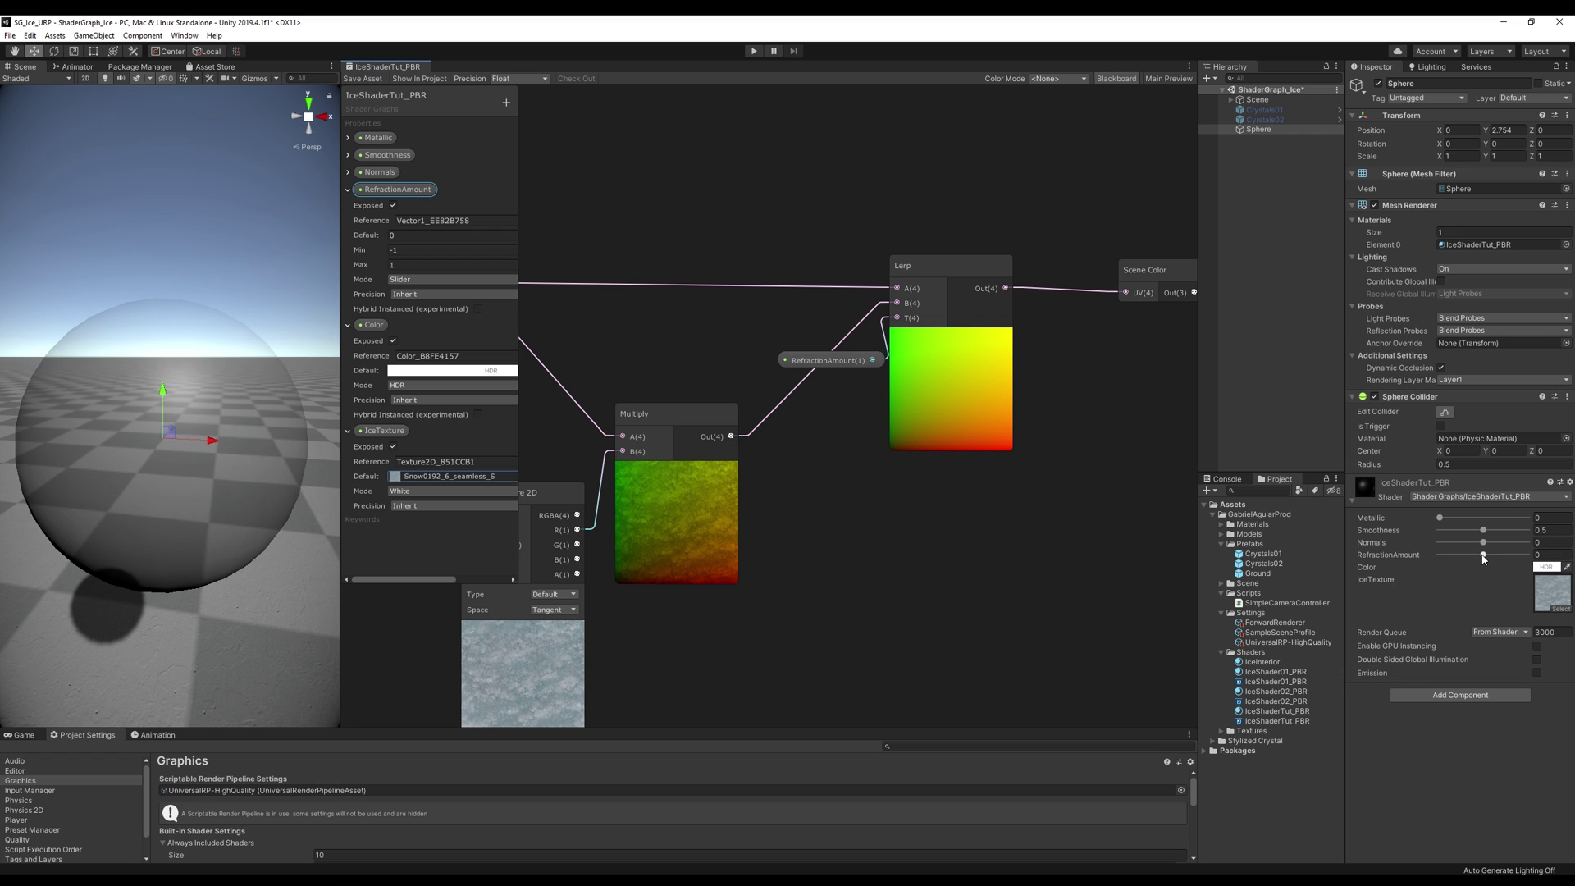
{"action": "mouse_move", "coordinate": [1483, 558]}
{"action": "left_mouse_down"}
{"action": "mouse_move", "coordinate": [1470, 558]}
{"action": "mouse_move", "coordinate": [1487, 566]}
{"action": "left_mouse_up"}
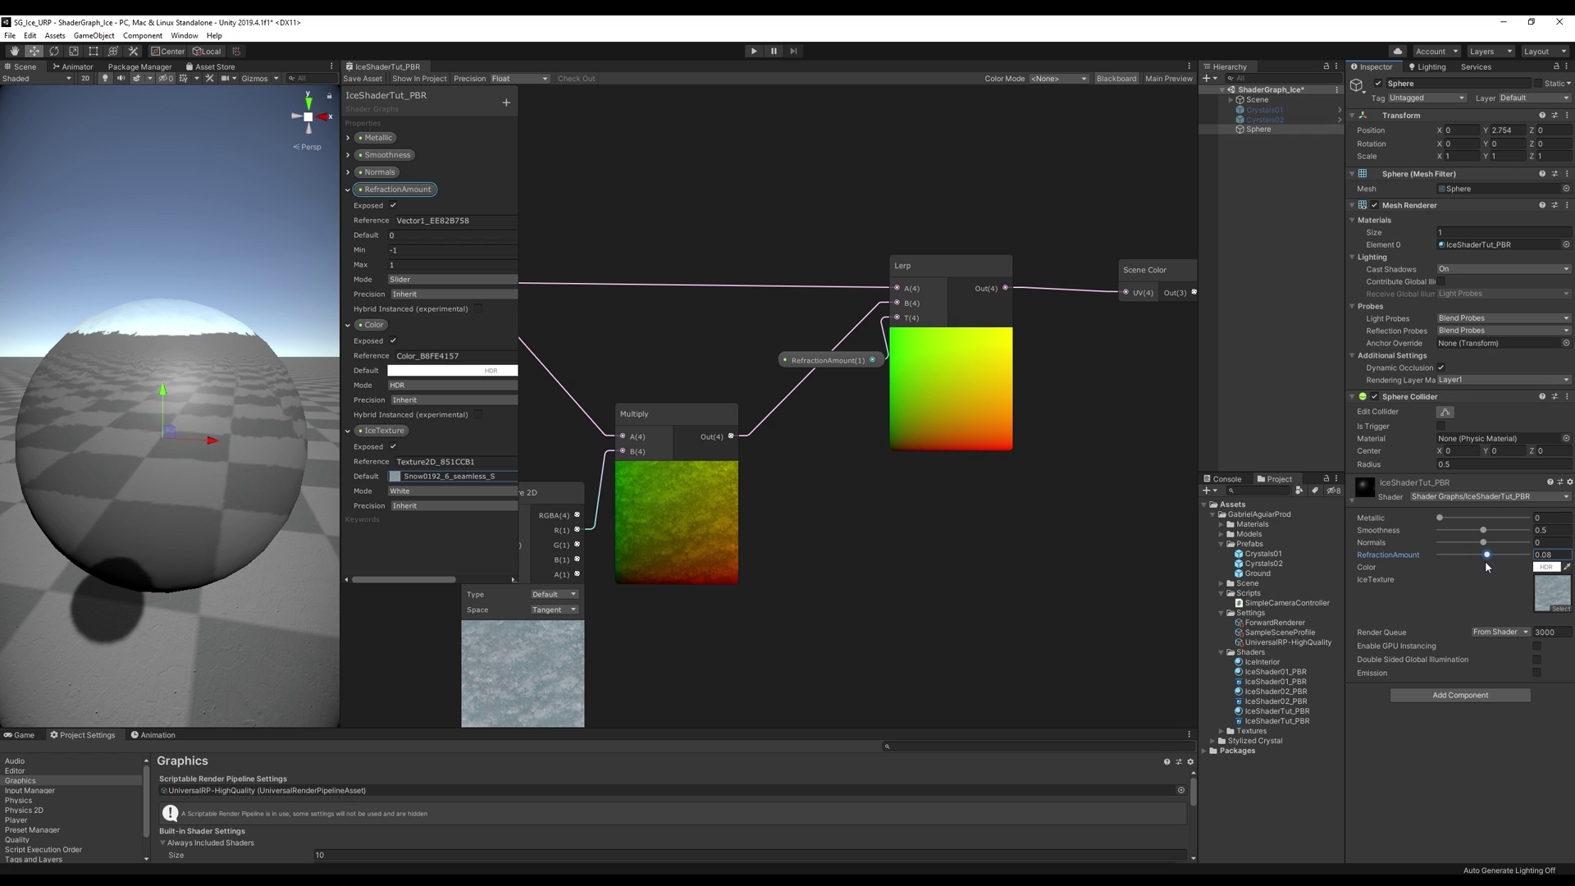
Combine Screen Position and the Multiply result in a new Add node and feed its output into the Lerp's B input.
{"action": "left_click", "coordinate": [733, 367]}
{"action": "middle_click_drag", "start_coordinate": [689, 389], "coordinate": [818, 400]}
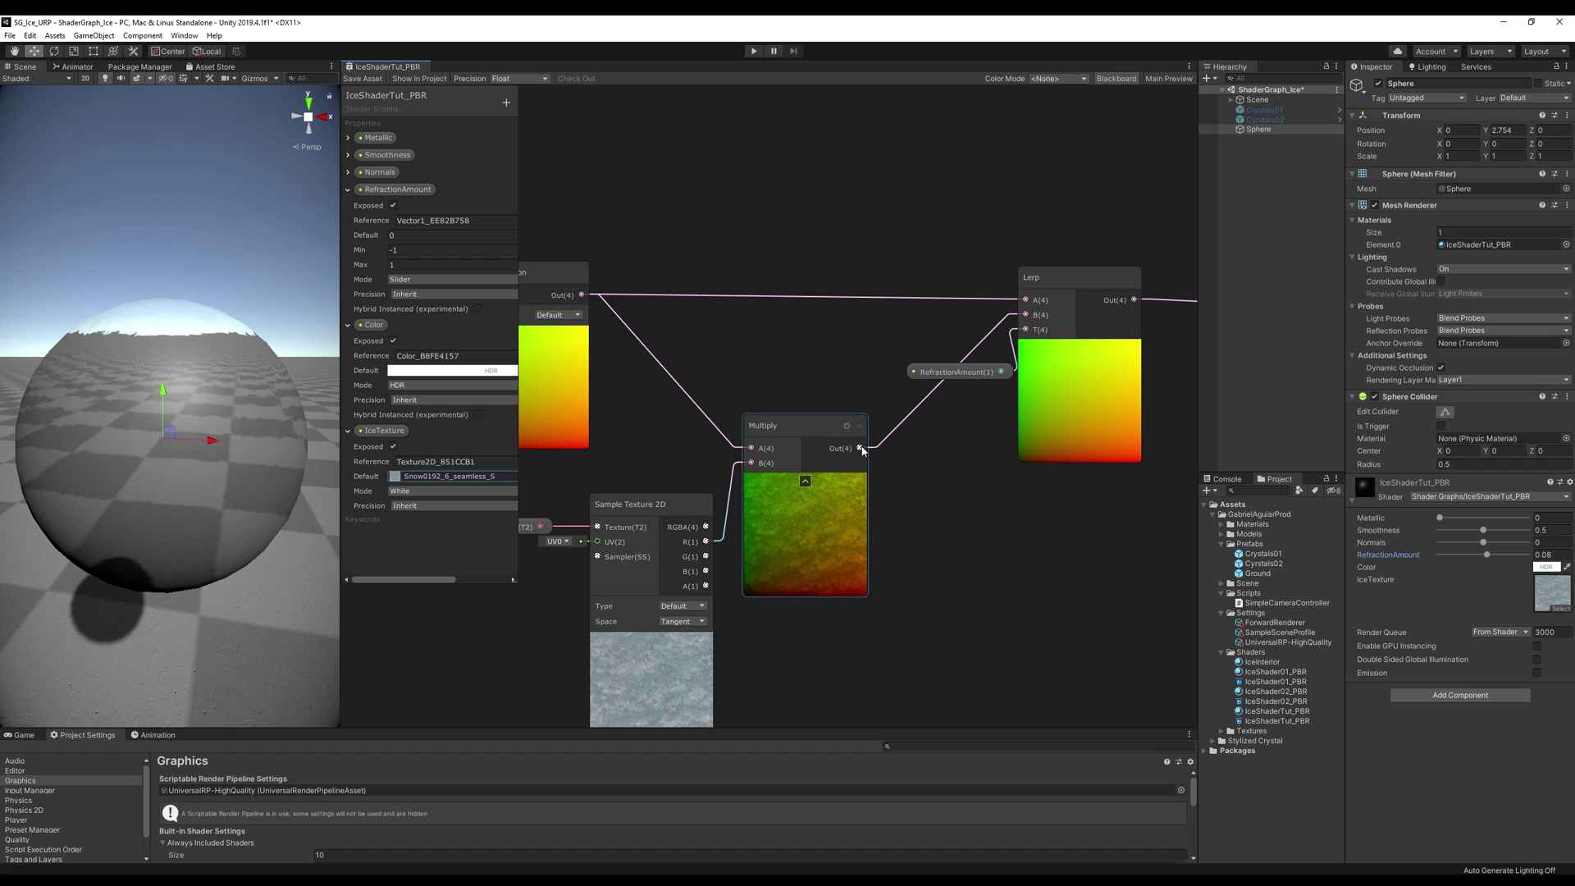
{"action": "left_click_drag", "start_coordinate": [860, 449], "coordinate": [889, 328]}
{"action": "type", "text": "add"}
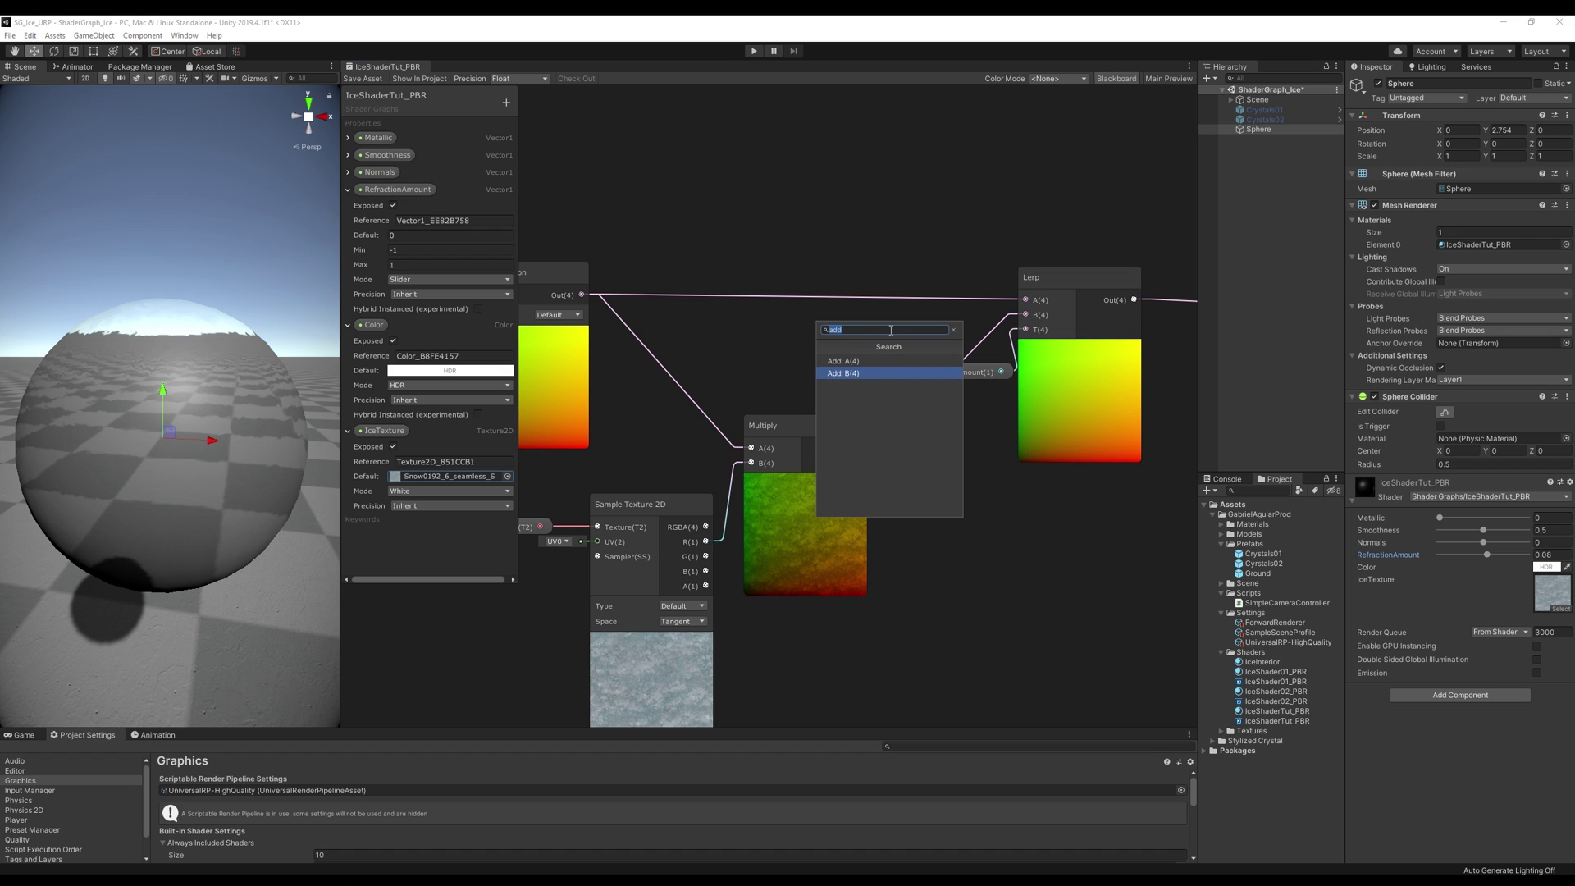
{"action": "key", "text": "Return"}
{"action": "left_click_drag", "start_coordinate": [581, 295], "coordinate": [893, 330]}
{"action": "left_click_drag", "start_coordinate": [934, 313], "coordinate": [1026, 316]}
Collapse the Multiply node's preview, tidy the positions of Multiply and Add, and save the shader.
{"action": "left_click", "coordinate": [804, 483]}
{"action": "left_click_drag", "start_coordinate": [790, 427], "coordinate": [785, 463]}
{"action": "left_click_drag", "start_coordinate": [934, 375], "coordinate": [899, 364]}
{"action": "left_click", "coordinate": [363, 79]}
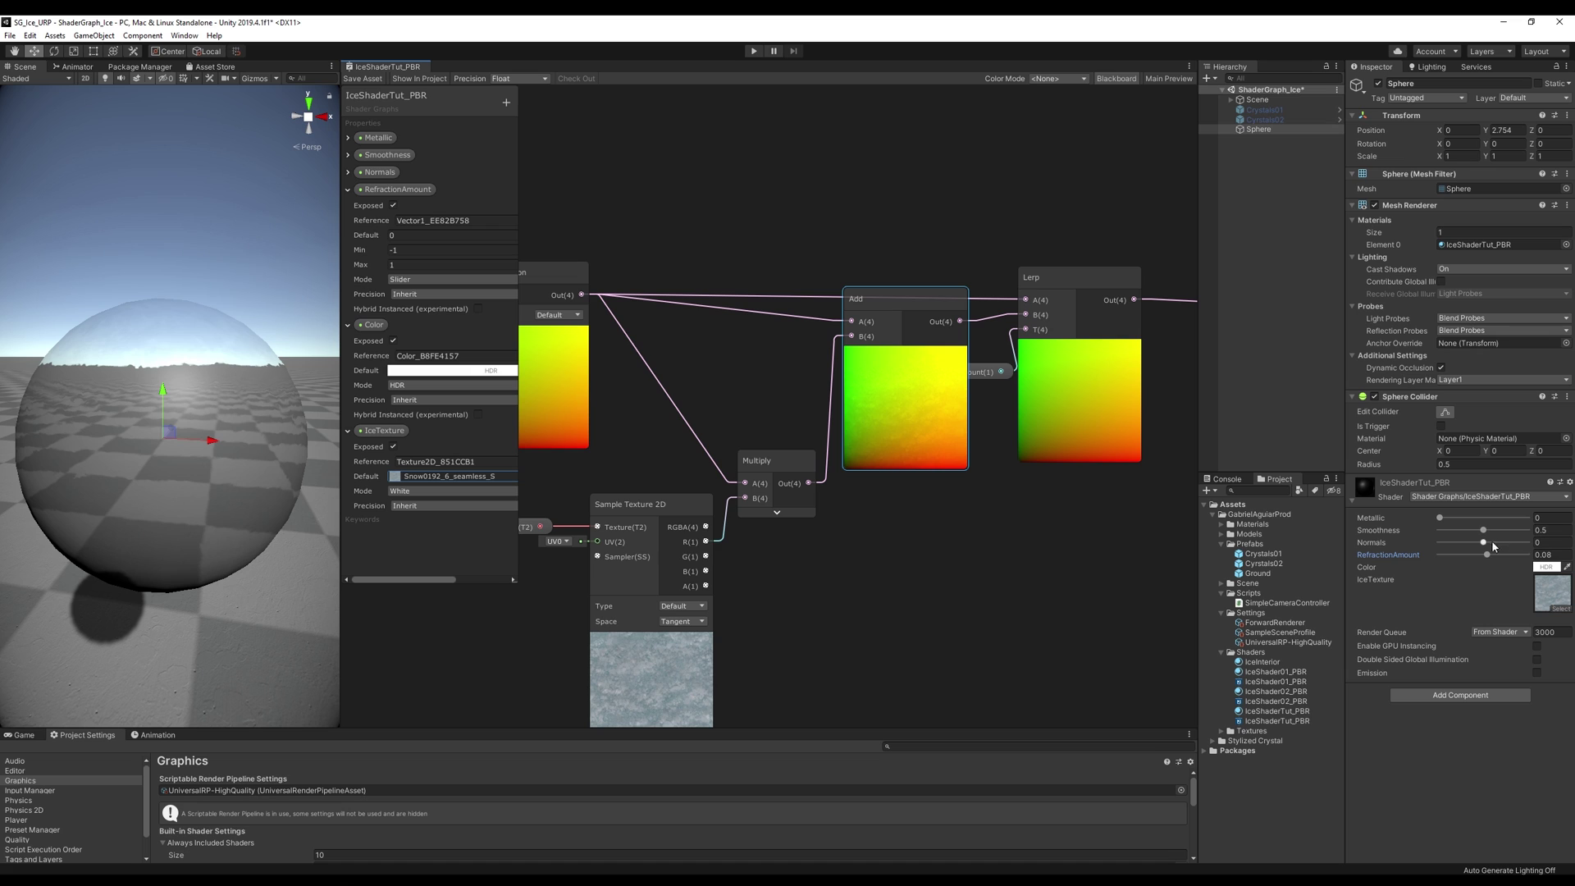
Set the sphere material's RefractionAmount to -0.22 and inspect the distortion on the sphere.
{"action": "left_click_drag", "start_coordinate": [1490, 555], "coordinate": [1478, 563]}
{"action": "mouse_move", "coordinate": [209, 537]}
{"action": "right_mouse_down"}
{"action": "mouse_move", "coordinate": [197, 571]}
{"action": "mouse_move", "coordinate": [205, 558]}
{"action": "right_mouse_up"}
{"action": "mouse_move", "coordinate": [204, 557]}
{"action": "left_mouse_down", "text": "alt"}
{"action": "mouse_move", "coordinate": [202, 532]}
{"action": "mouse_move", "coordinate": [207, 549]}
{"action": "left_mouse_up", "text": "alt"}
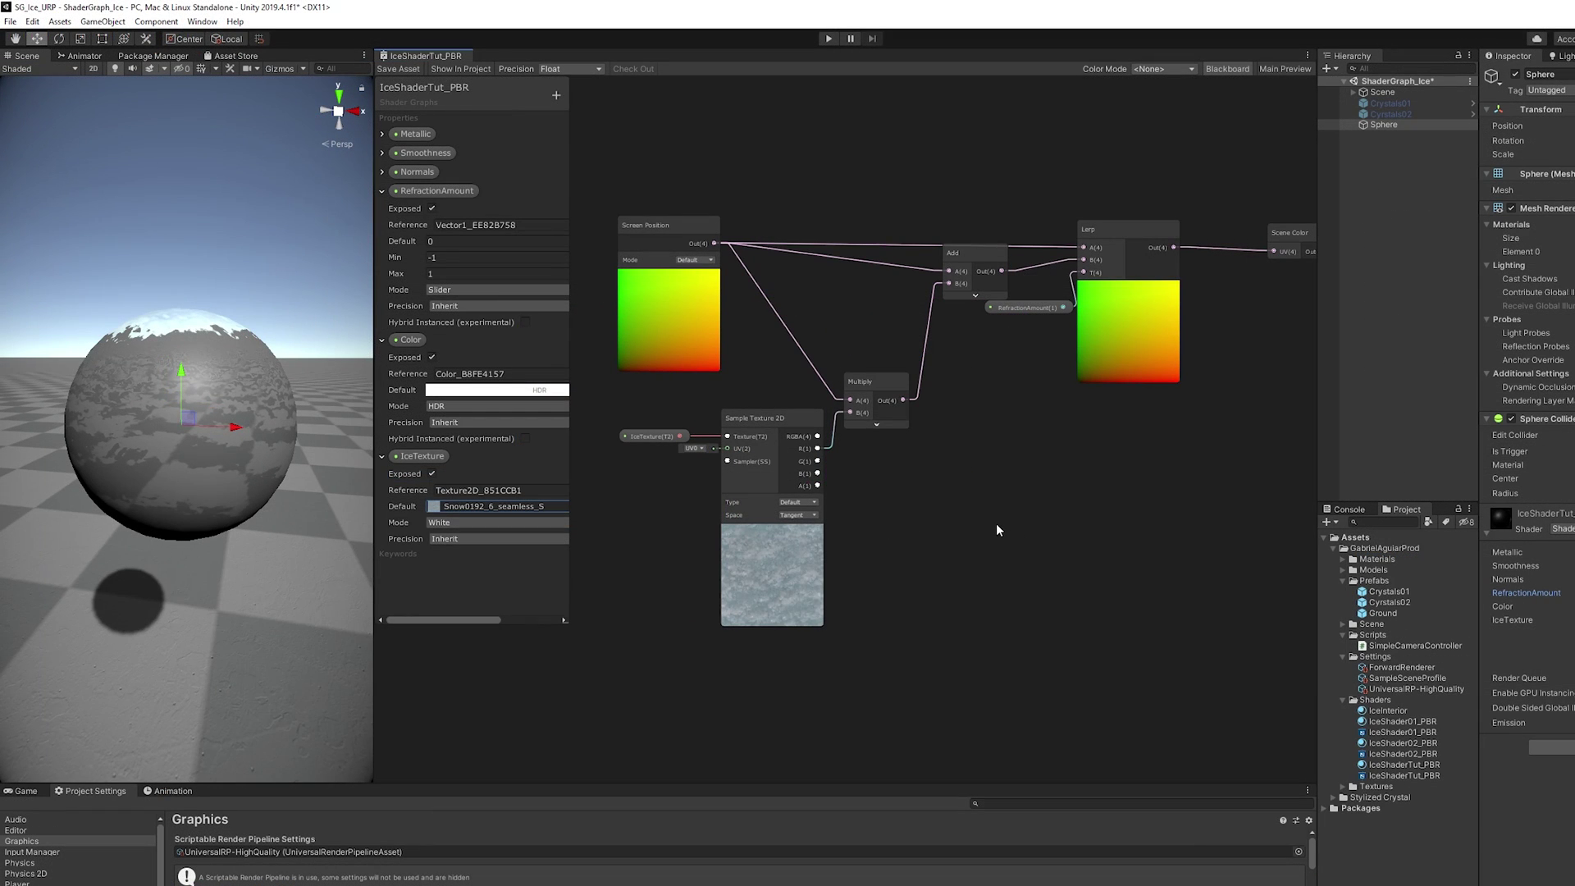
Add a Normal From Texture node below Sample Texture 2D and connect IceTexture to its Texture input.
{"action": "key", "text": "space"}
{"action": "type", "text": "n"}
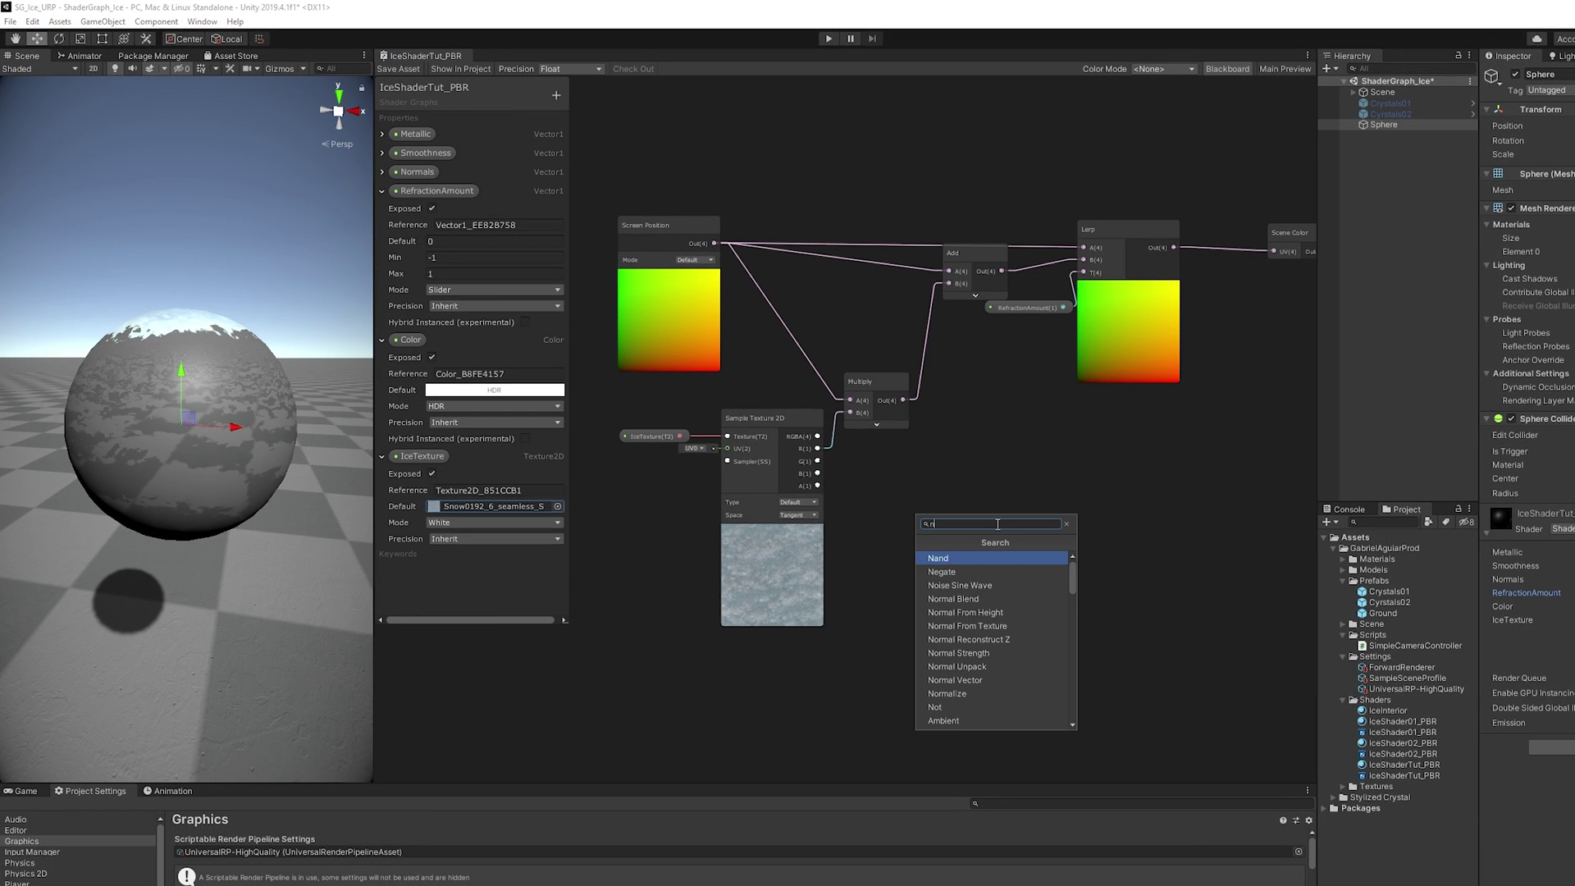
{"action": "type", "text": "orma"}
{"action": "key", "text": "Down"}
{"action": "key", "text": "Down"}
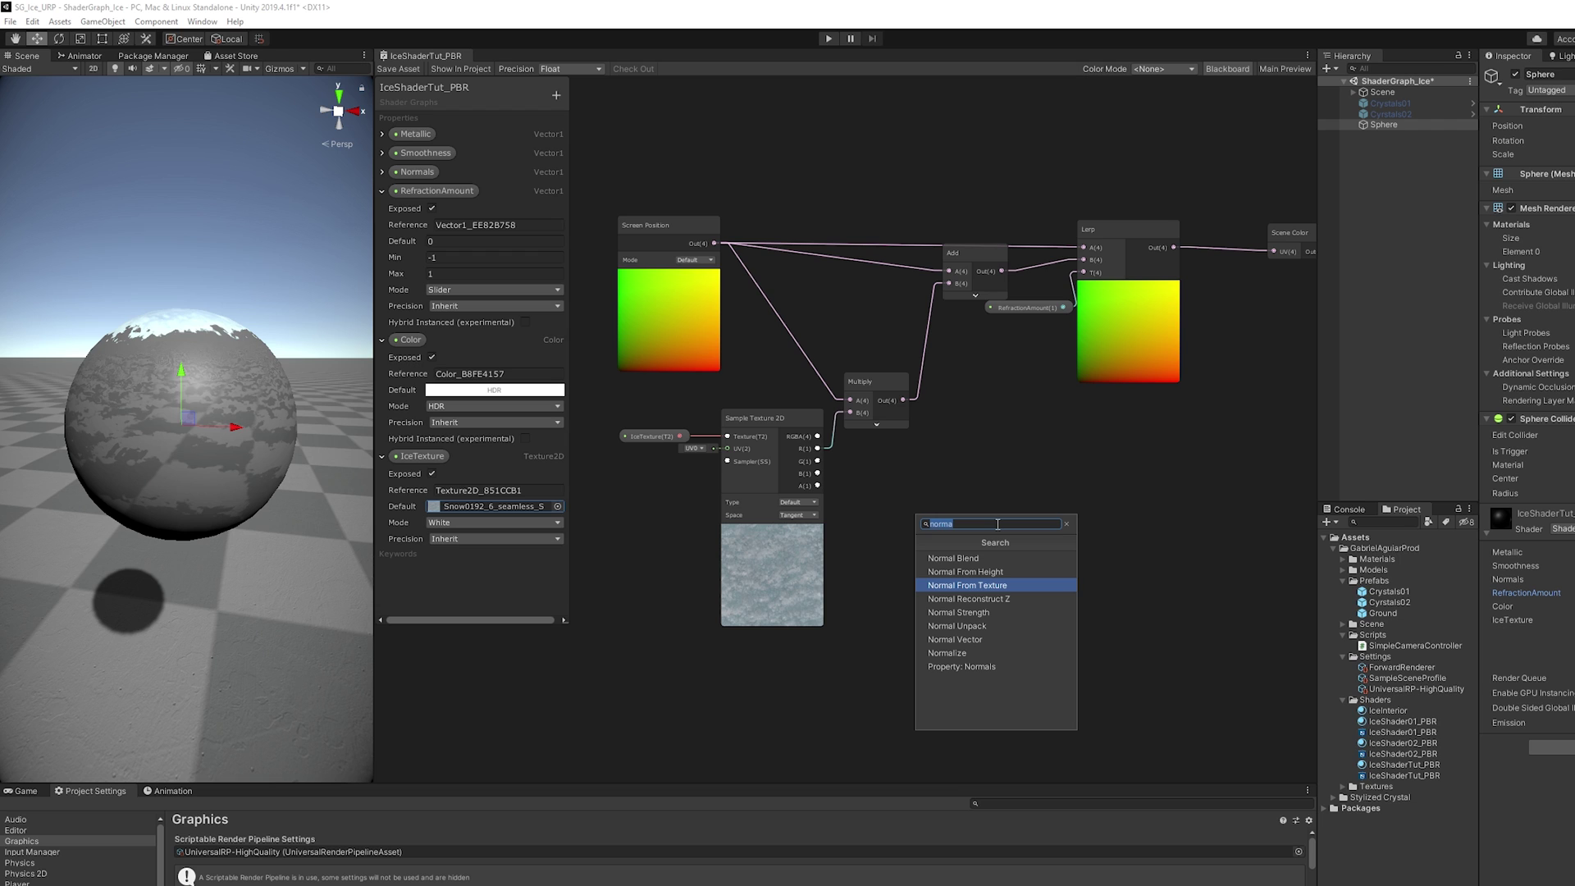
{"action": "key", "text": "Return"}
{"action": "scroll", "coordinate": [1065, 550], "scroll_direction": "up", "scroll_amount": 2}
{"action": "middle_click_drag", "start_coordinate": [1065, 550], "coordinate": [1074, 449]}
{"action": "middle_click_drag", "start_coordinate": [834, 468], "coordinate": [946, 426]}
{"action": "left_click_drag", "start_coordinate": [1155, 408], "coordinate": [792, 566]}
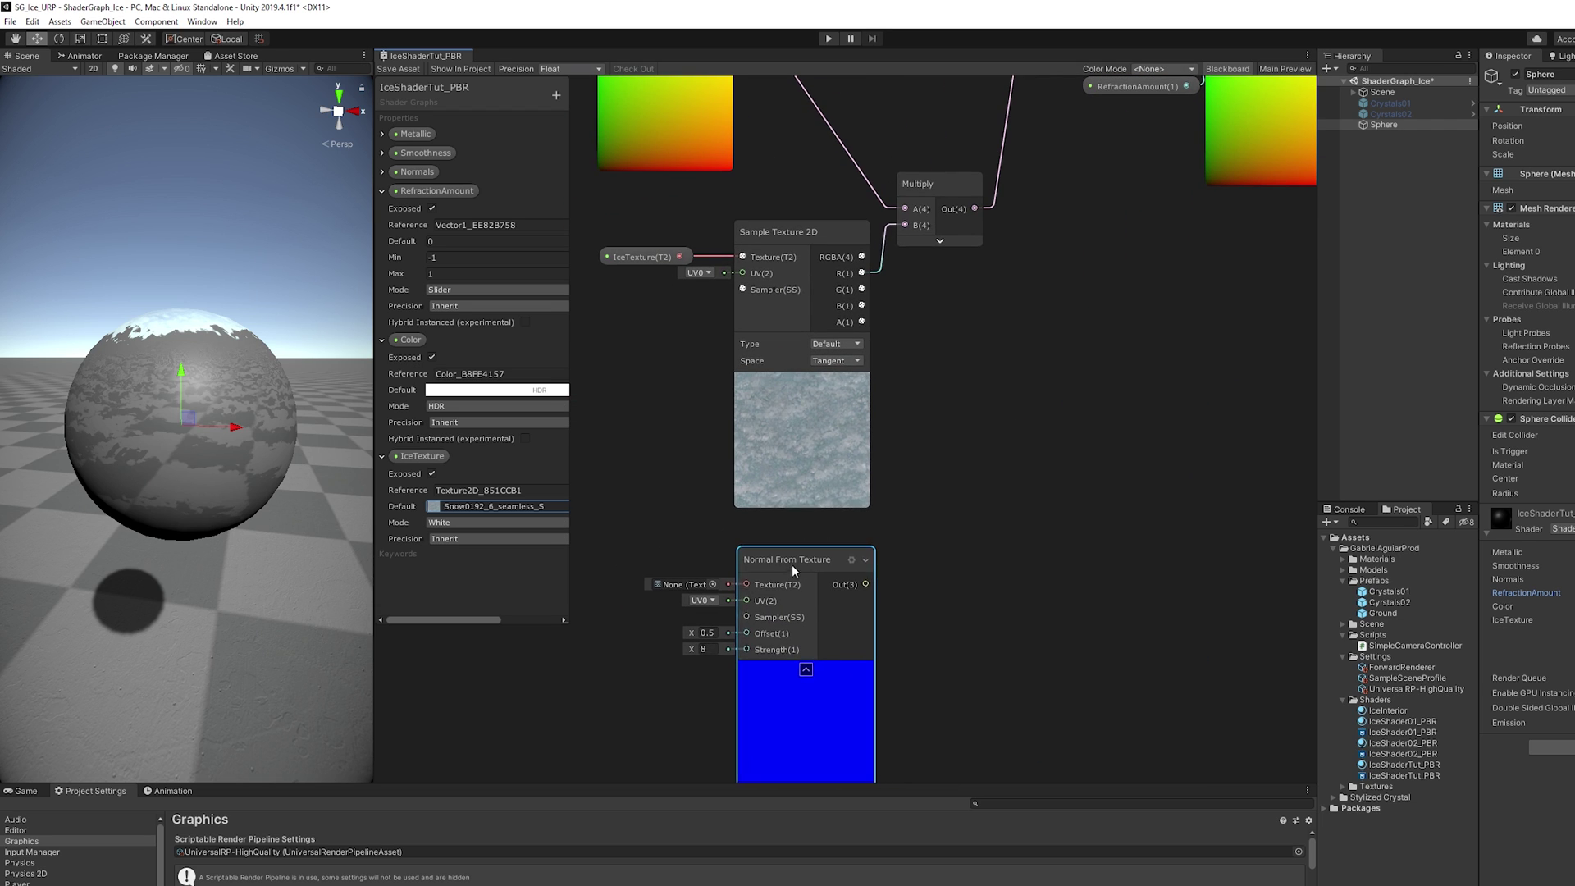
{"action": "left_click_drag", "start_coordinate": [679, 256], "coordinate": [748, 584]}
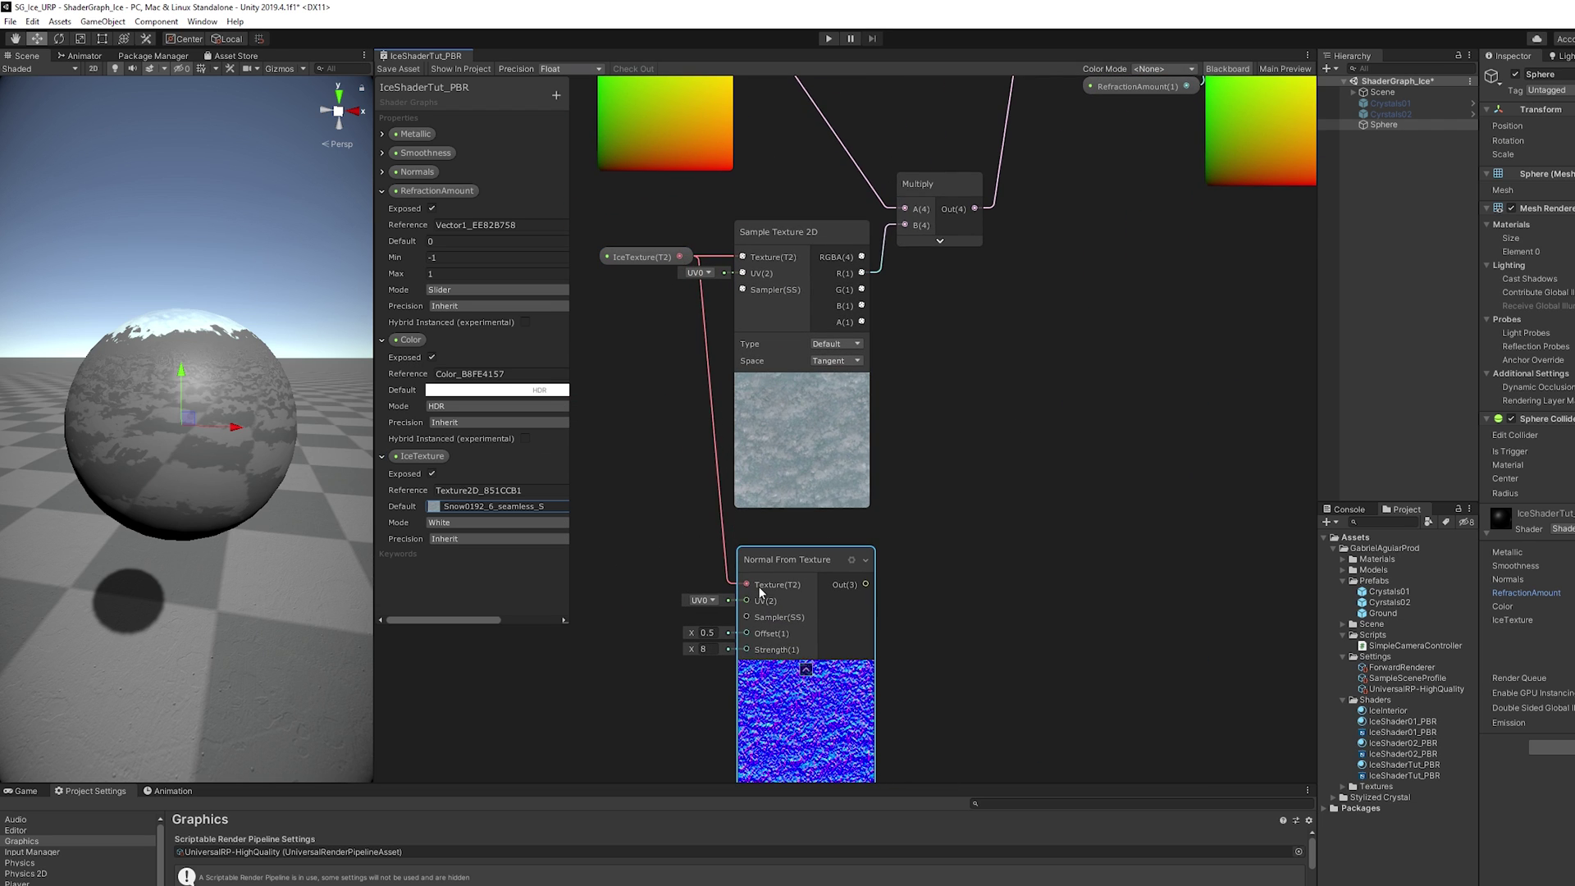
Place the Normals property beside Normal From Texture and connect it to the Strength input.
{"action": "scroll", "coordinate": [855, 616], "scroll_direction": "down", "scroll_amount": 2}
{"action": "scroll", "coordinate": [740, 636], "scroll_direction": "up", "scroll_amount": 2}
{"action": "middle_click_drag", "start_coordinate": [673, 668], "coordinate": [692, 628]}
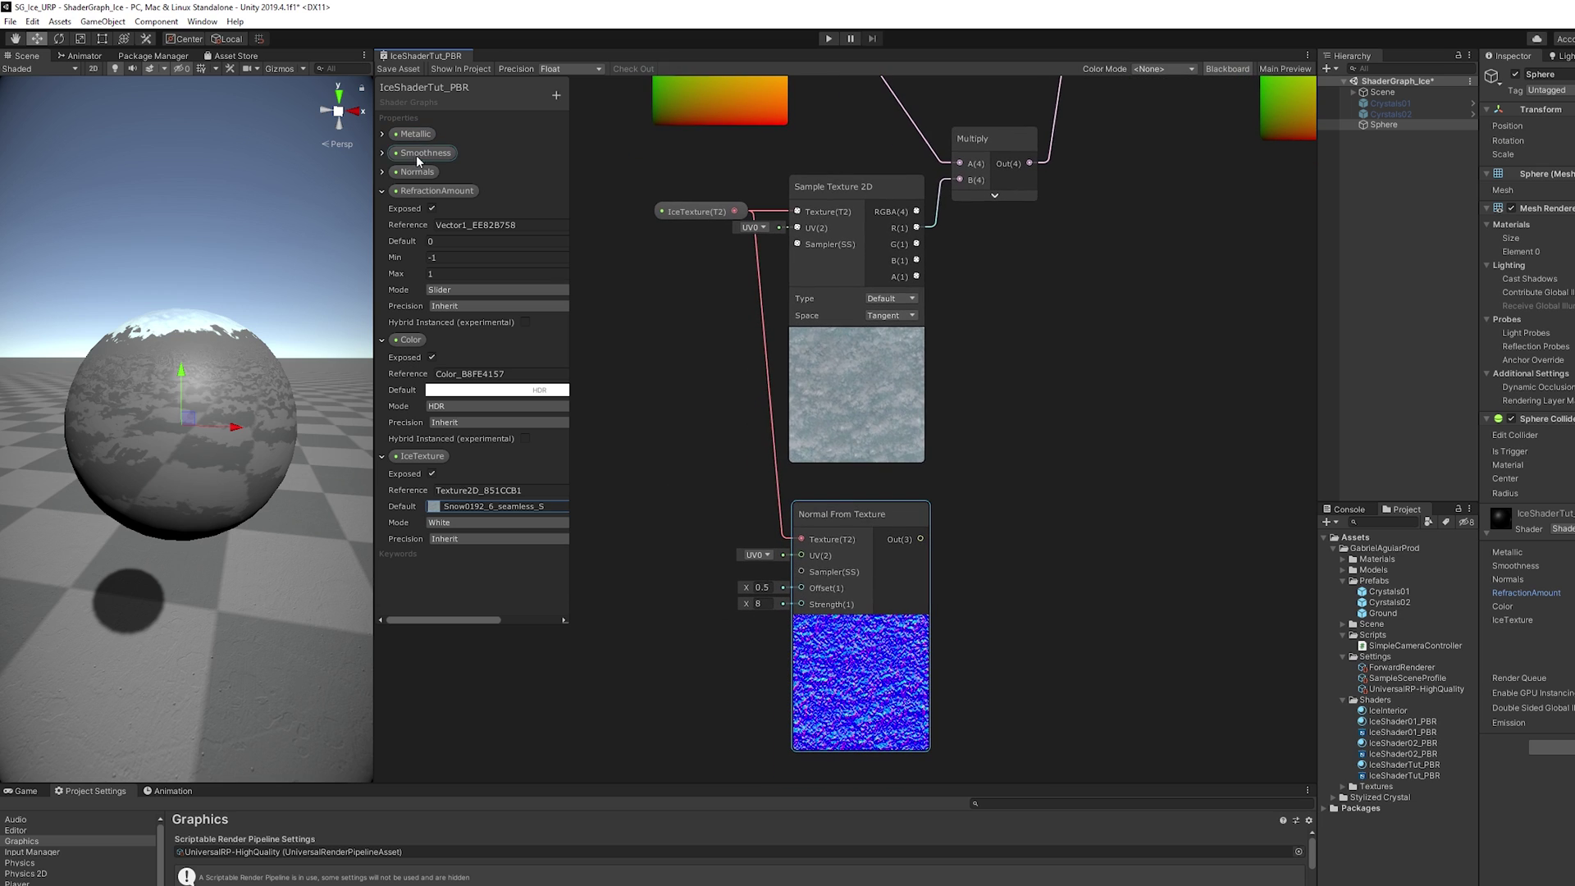
{"action": "left_click_drag", "start_coordinate": [417, 172], "coordinate": [801, 604]}
Connect the Normal From Texture output to the PBR Master's Normal input and save the shader.
{"action": "middle_click_drag", "start_coordinate": [1132, 524], "coordinate": [777, 569]}
{"action": "scroll", "coordinate": [963, 554], "scroll_direction": "down", "scroll_amount": 3}
{"action": "scroll", "coordinate": [858, 557], "scroll_direction": "up", "scroll_amount": 3}
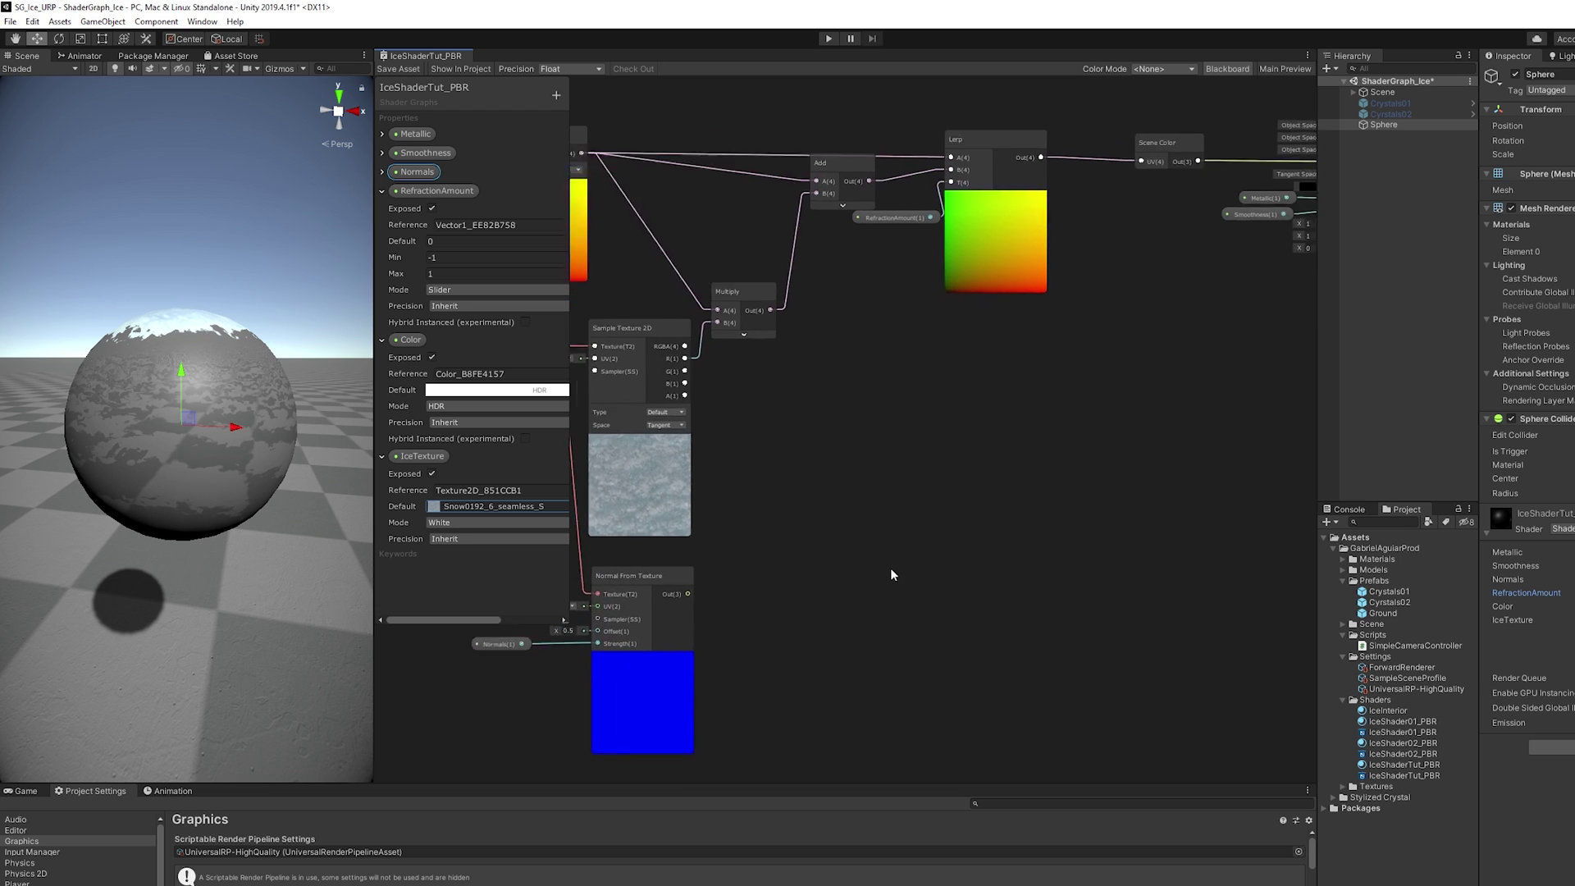
{"action": "middle_click_drag", "start_coordinate": [892, 574], "coordinate": [786, 608]}
{"action": "left_click_drag", "start_coordinate": [583, 628], "coordinate": [1235, 210]}
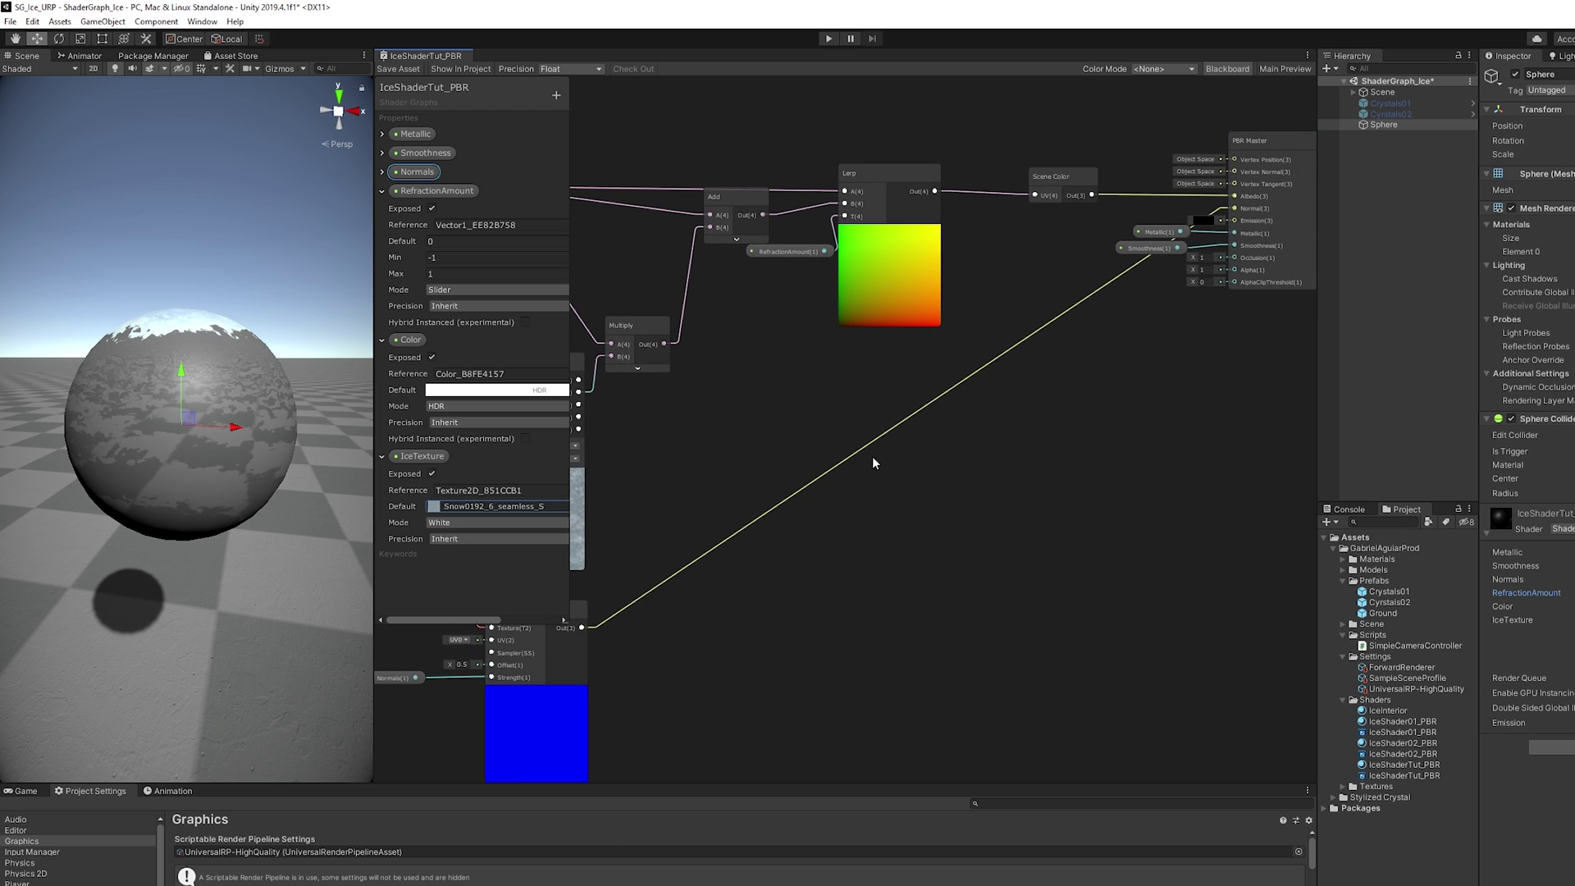
{"action": "scroll", "coordinate": [804, 523], "scroll_direction": "down", "scroll_amount": 2}
{"action": "middle_click_drag", "start_coordinate": [810, 522], "coordinate": [911, 492]}
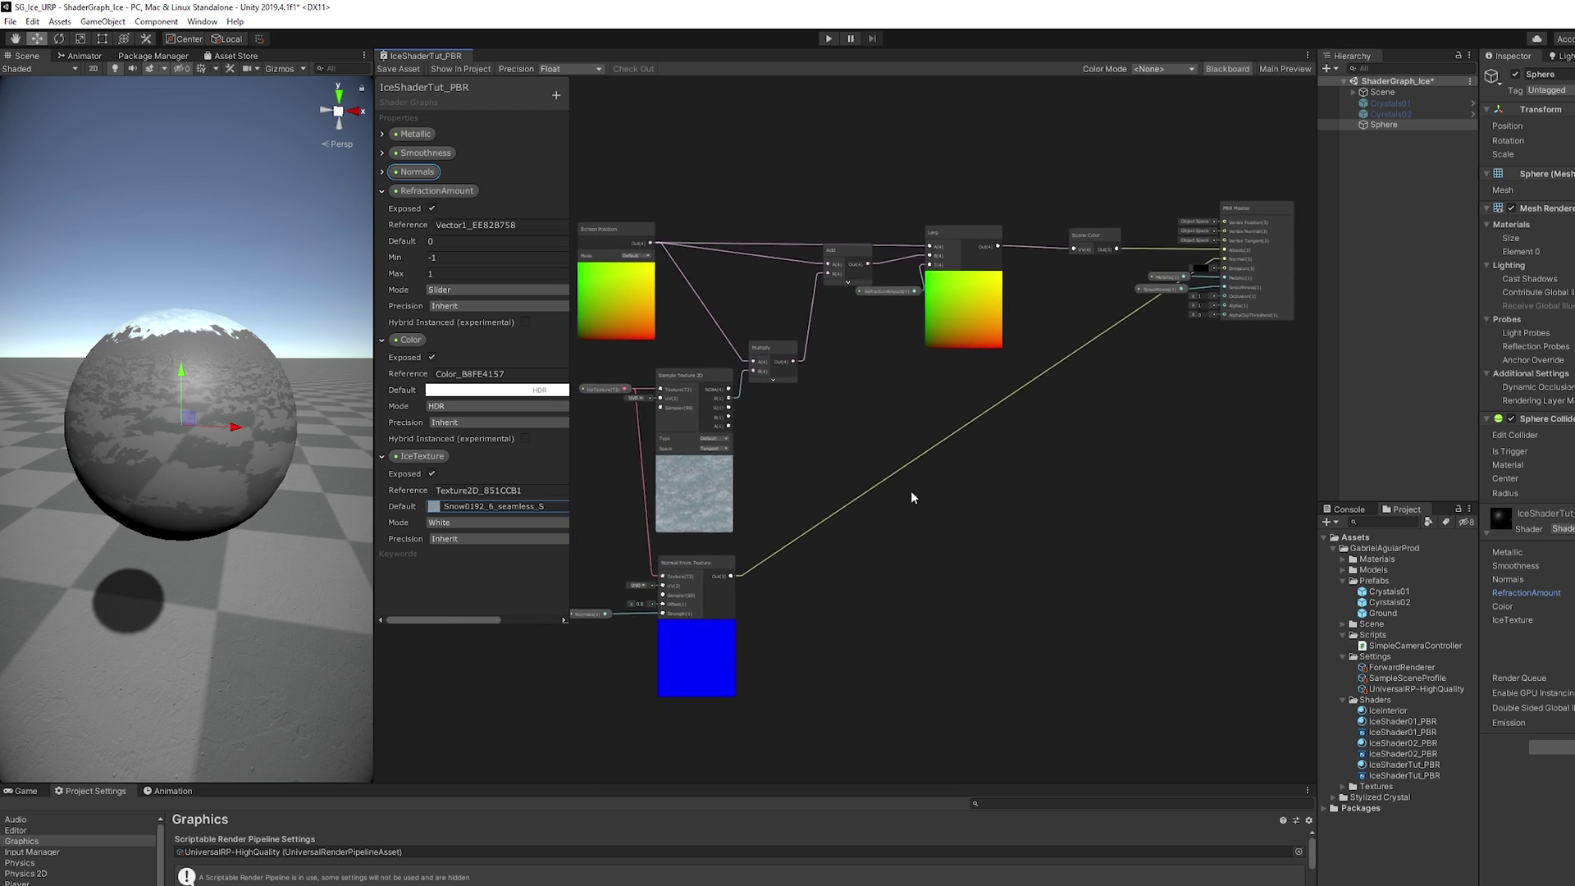
{"action": "left_click", "coordinate": [399, 69]}
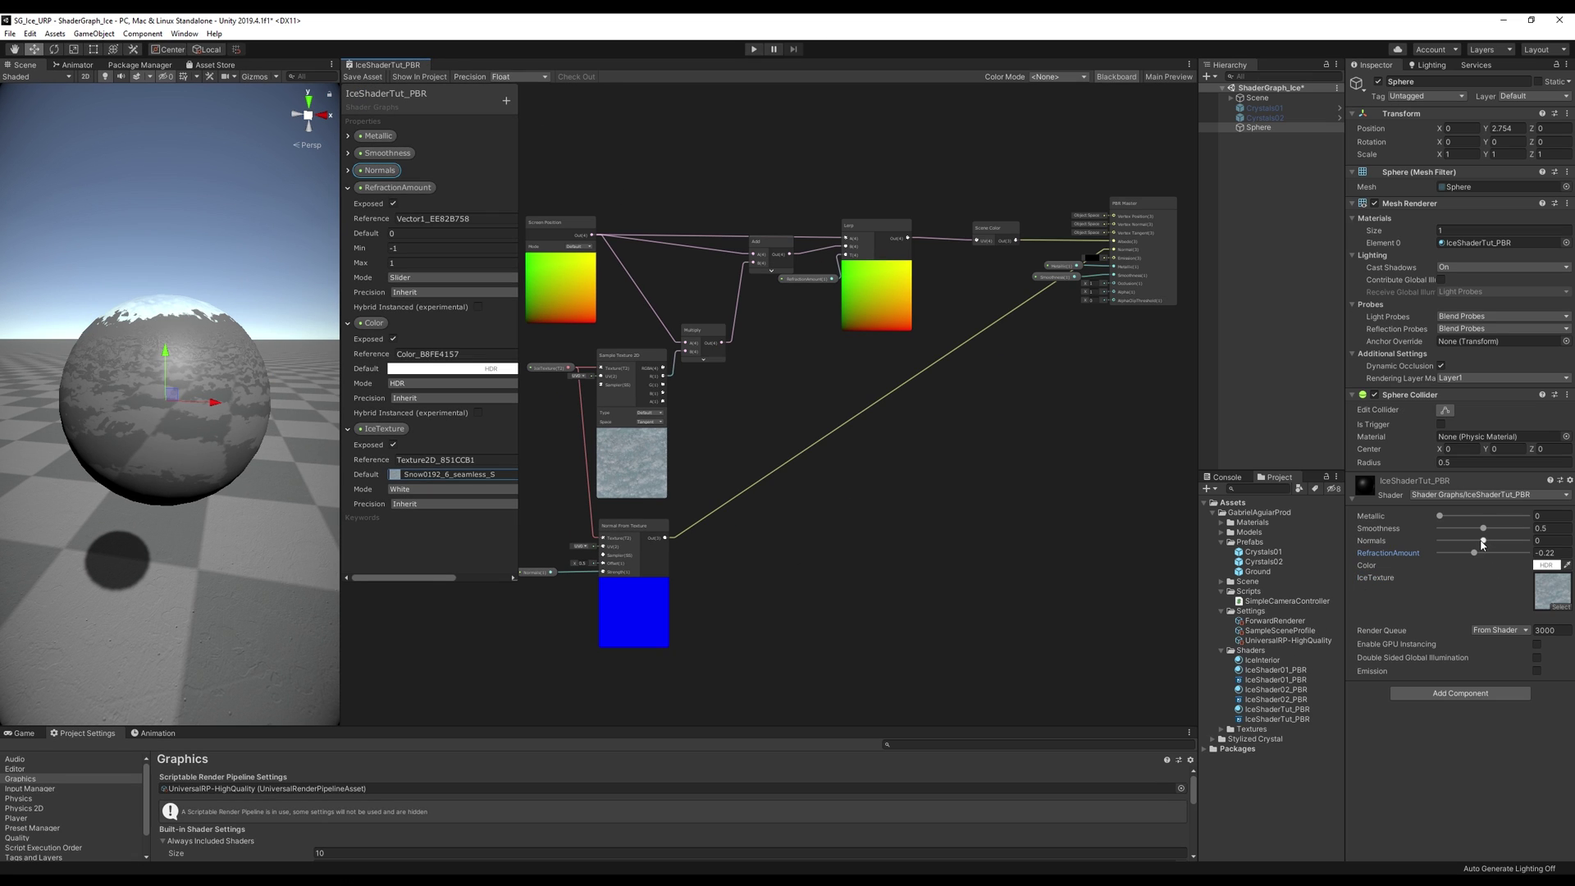
Set the sphere material's Normals to 0.33, Metallic to 0.134, and Smoothness to 0.627.
{"action": "mouse_move", "coordinate": [1483, 543]}
{"action": "left_mouse_down"}
{"action": "mouse_move", "coordinate": [1501, 544]}
{"action": "mouse_move", "coordinate": [1488, 546]}
{"action": "left_mouse_up"}
{"action": "mouse_move", "coordinate": [1440, 519]}
{"action": "left_mouse_down"}
{"action": "mouse_move", "coordinate": [1516, 532]}
{"action": "mouse_move", "coordinate": [1497, 538]}
{"action": "left_mouse_up"}
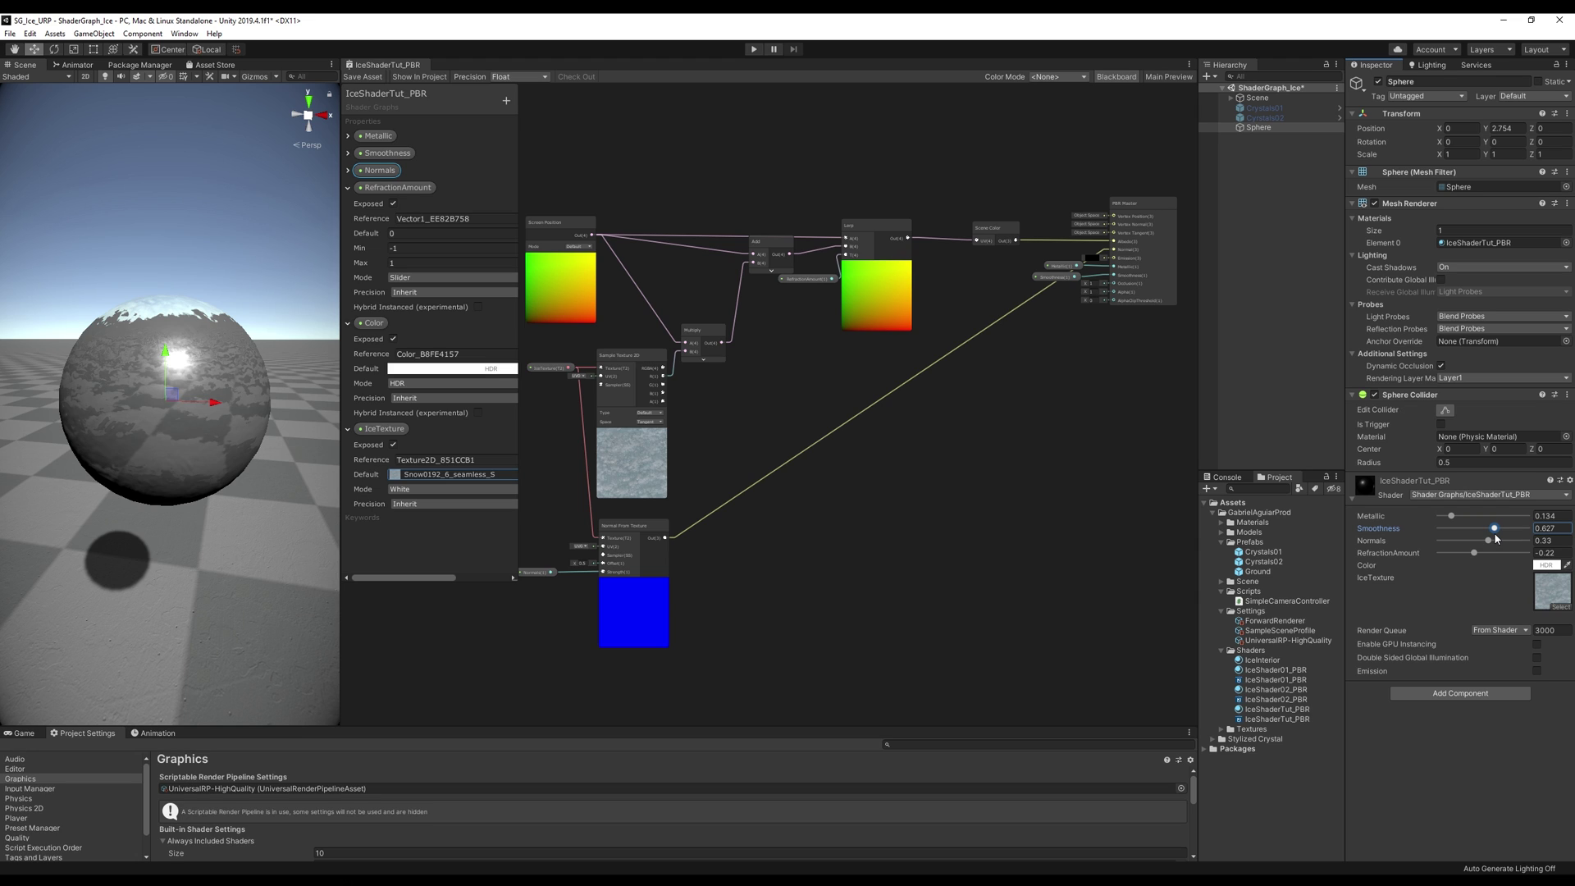
{"action": "key", "text": "alt"}
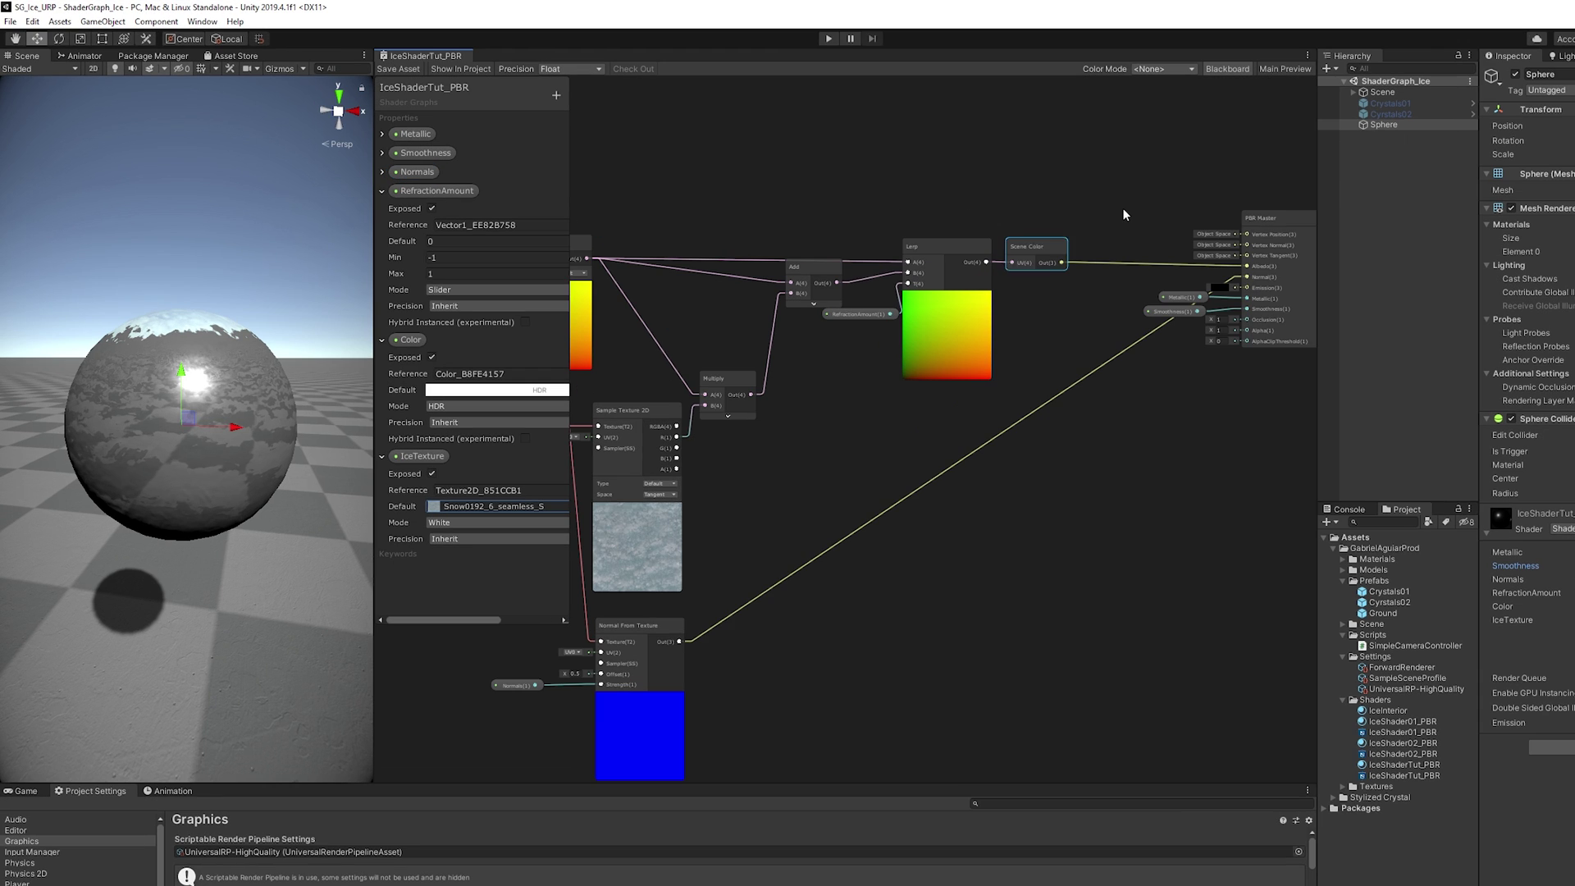
Create an Add node after Scene Color, with Scene Color in A and the ice texture sample's R channel in B.
{"action": "left_click", "coordinate": [1123, 210]}
{"action": "key", "text": "space"}
{"action": "type", "text": "add"}
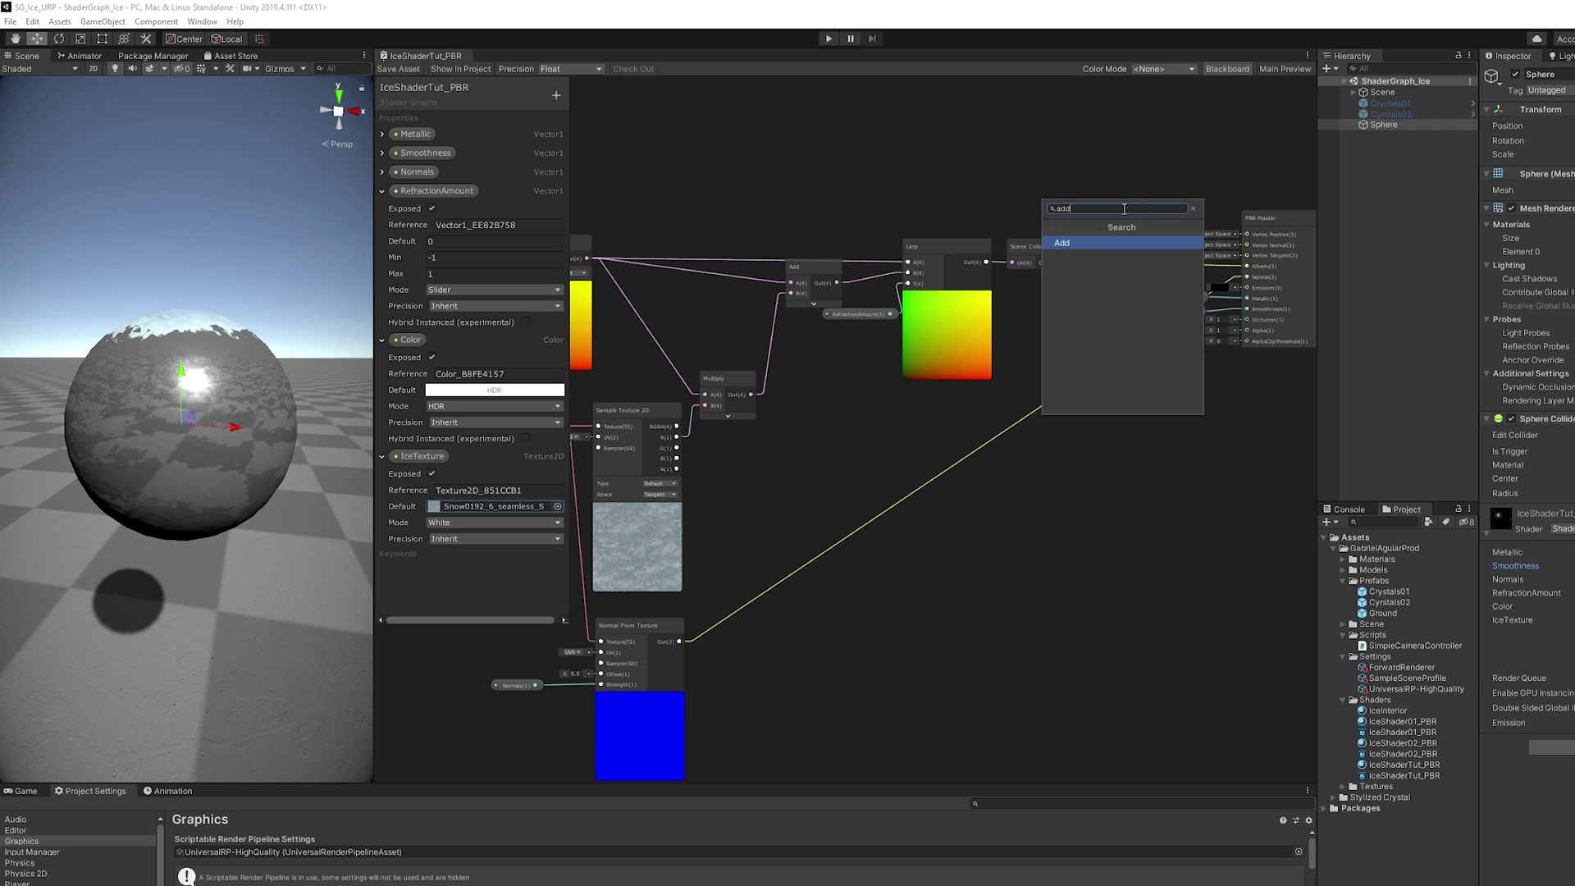
{"action": "left_click", "coordinate": [1076, 243]}
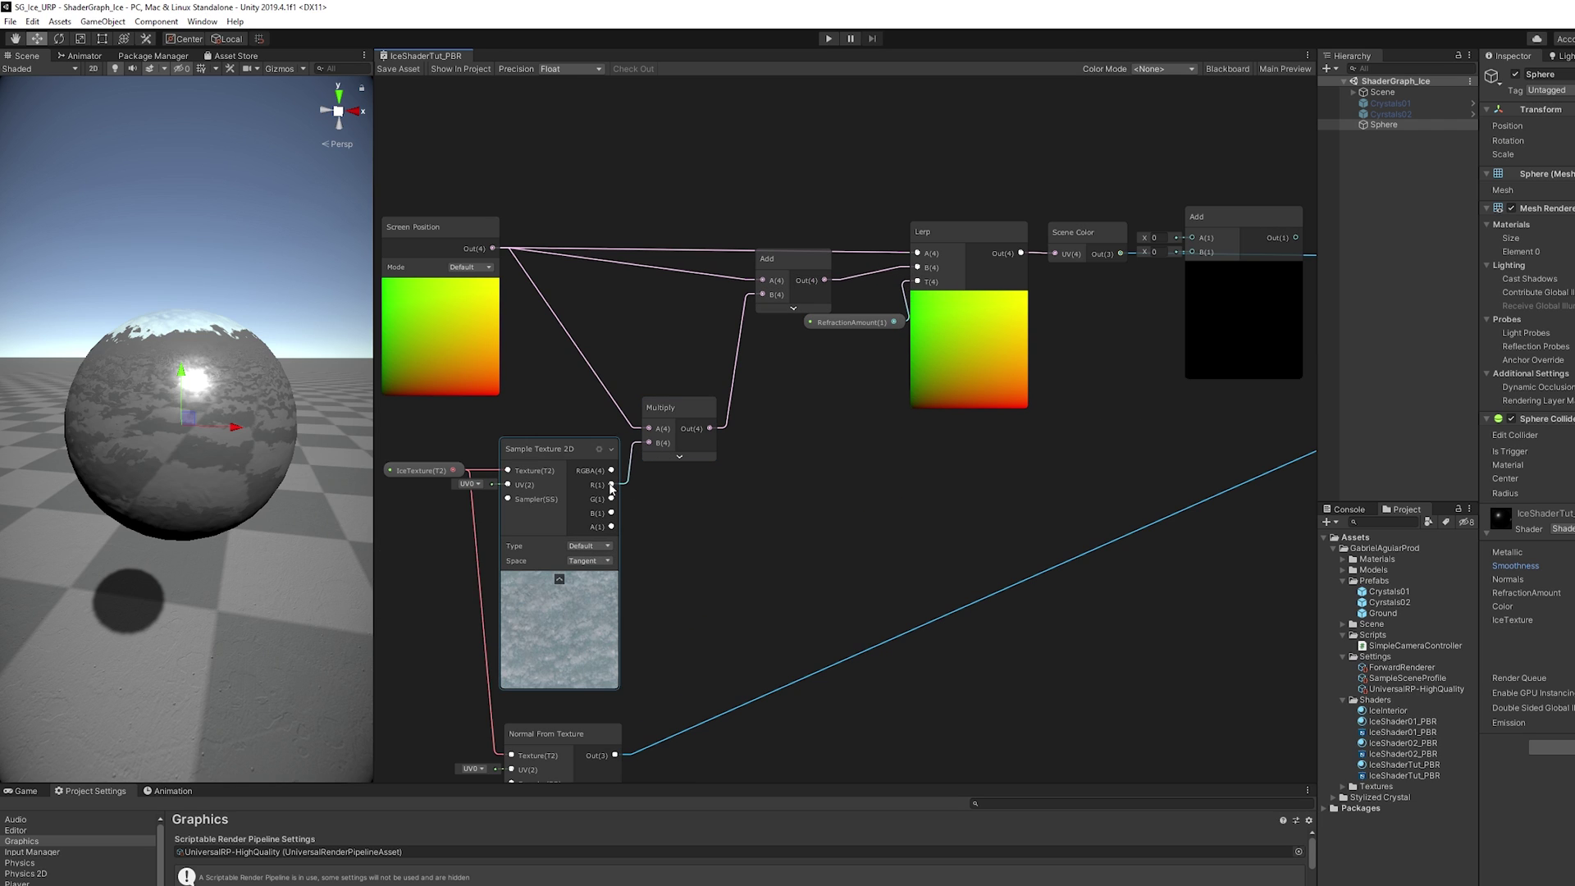
{"action": "left_click_drag", "start_coordinate": [611, 485], "coordinate": [1192, 251]}
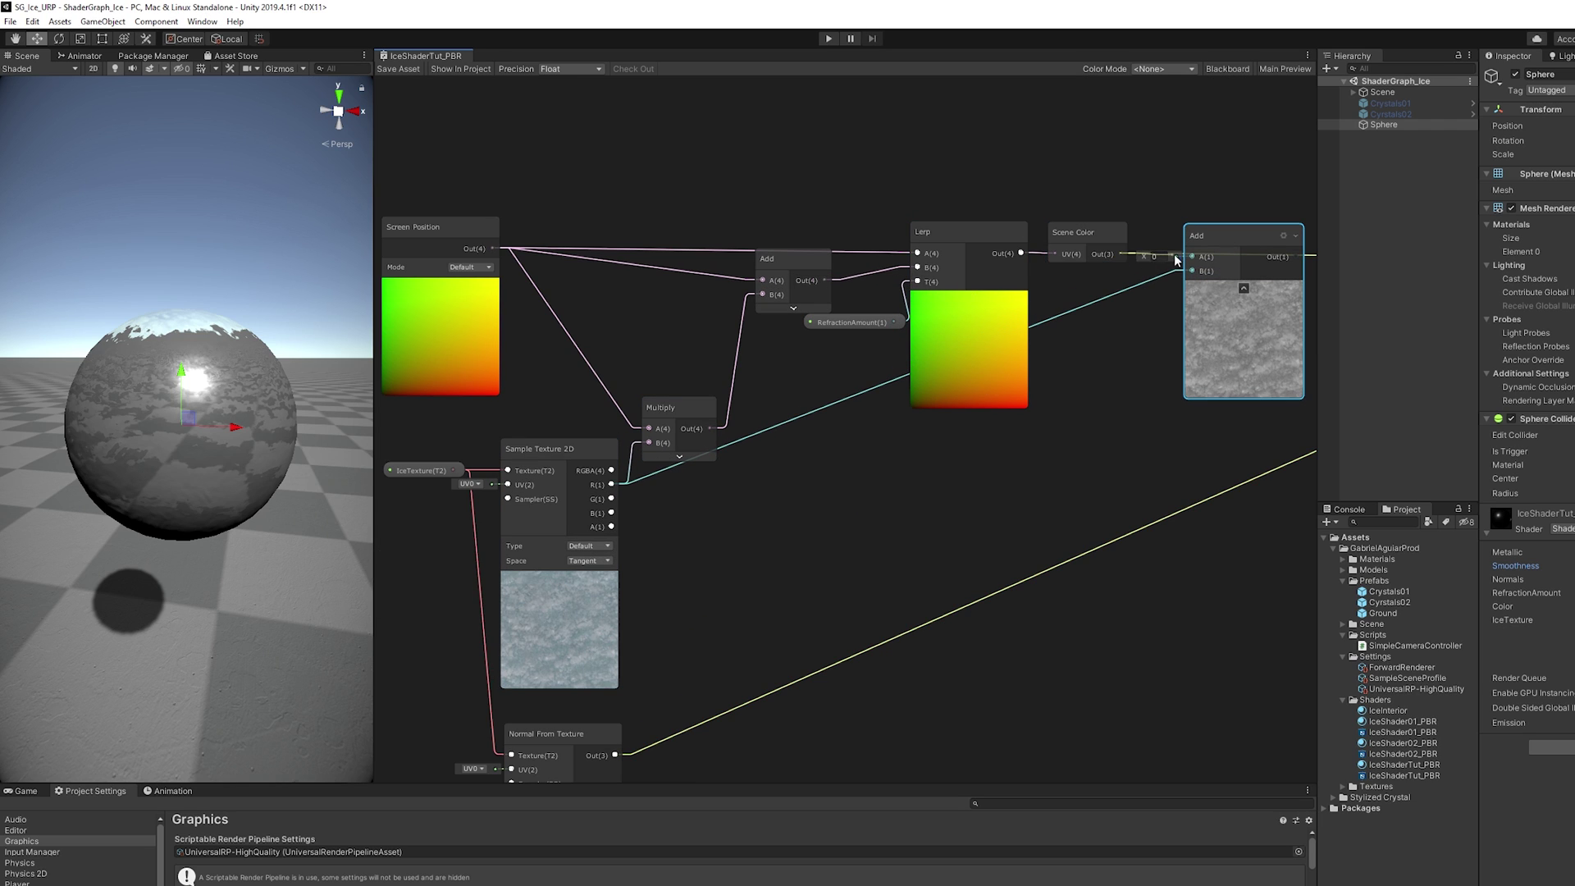
Feed the new Add node's output into the PBR Master's Albedo, save the shader, and inspect the sphere.
{"action": "middle_click_drag", "start_coordinate": [1200, 201], "coordinate": [711, 210]}
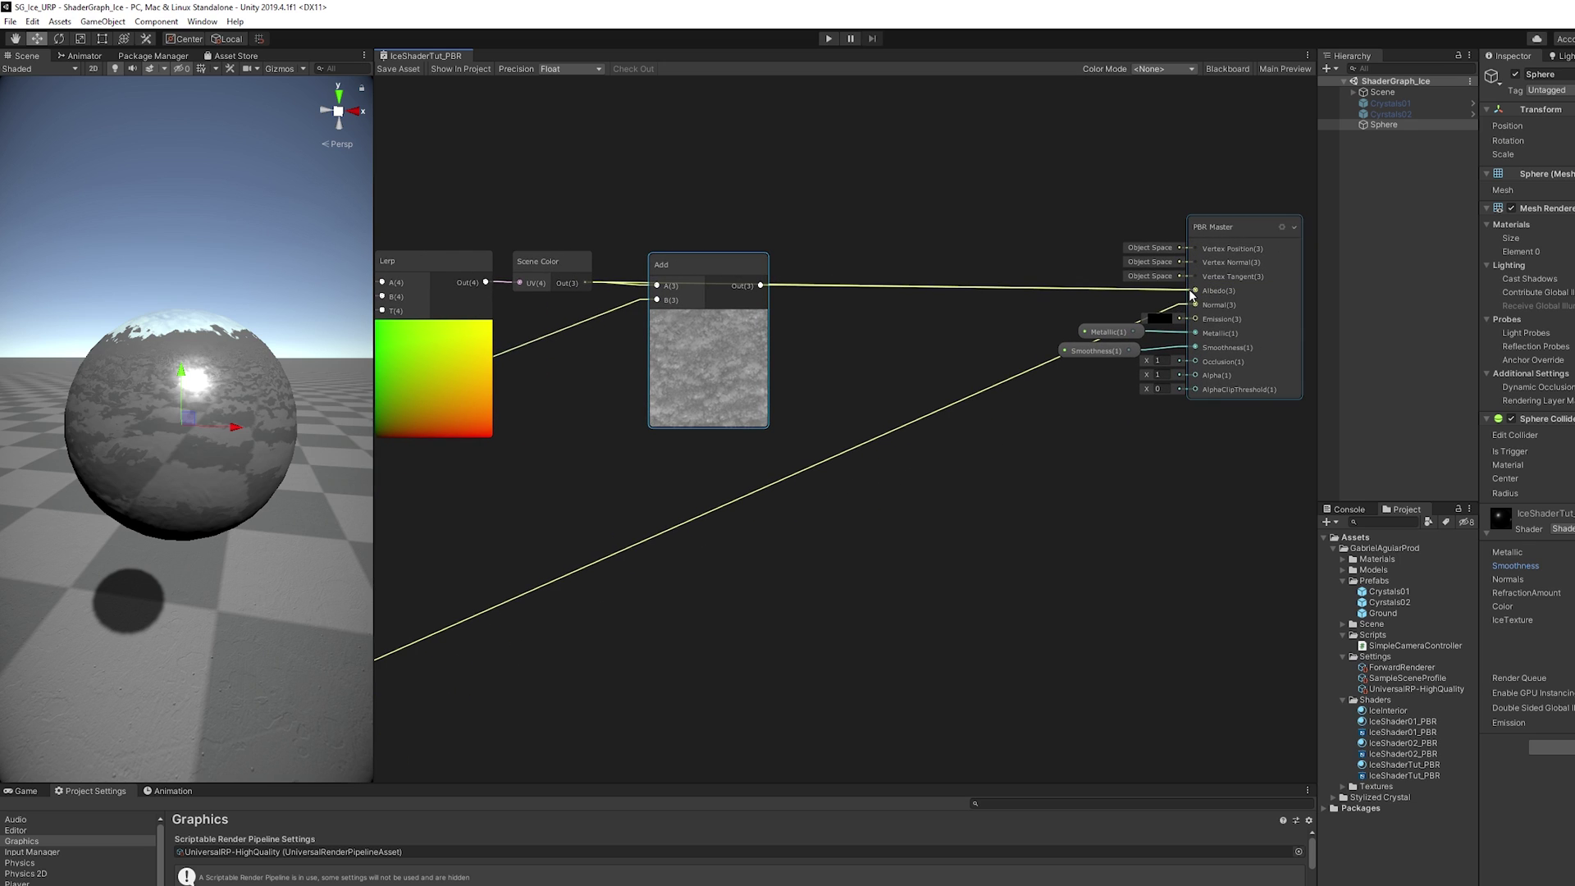
{"action": "left_click", "coordinate": [396, 70]}
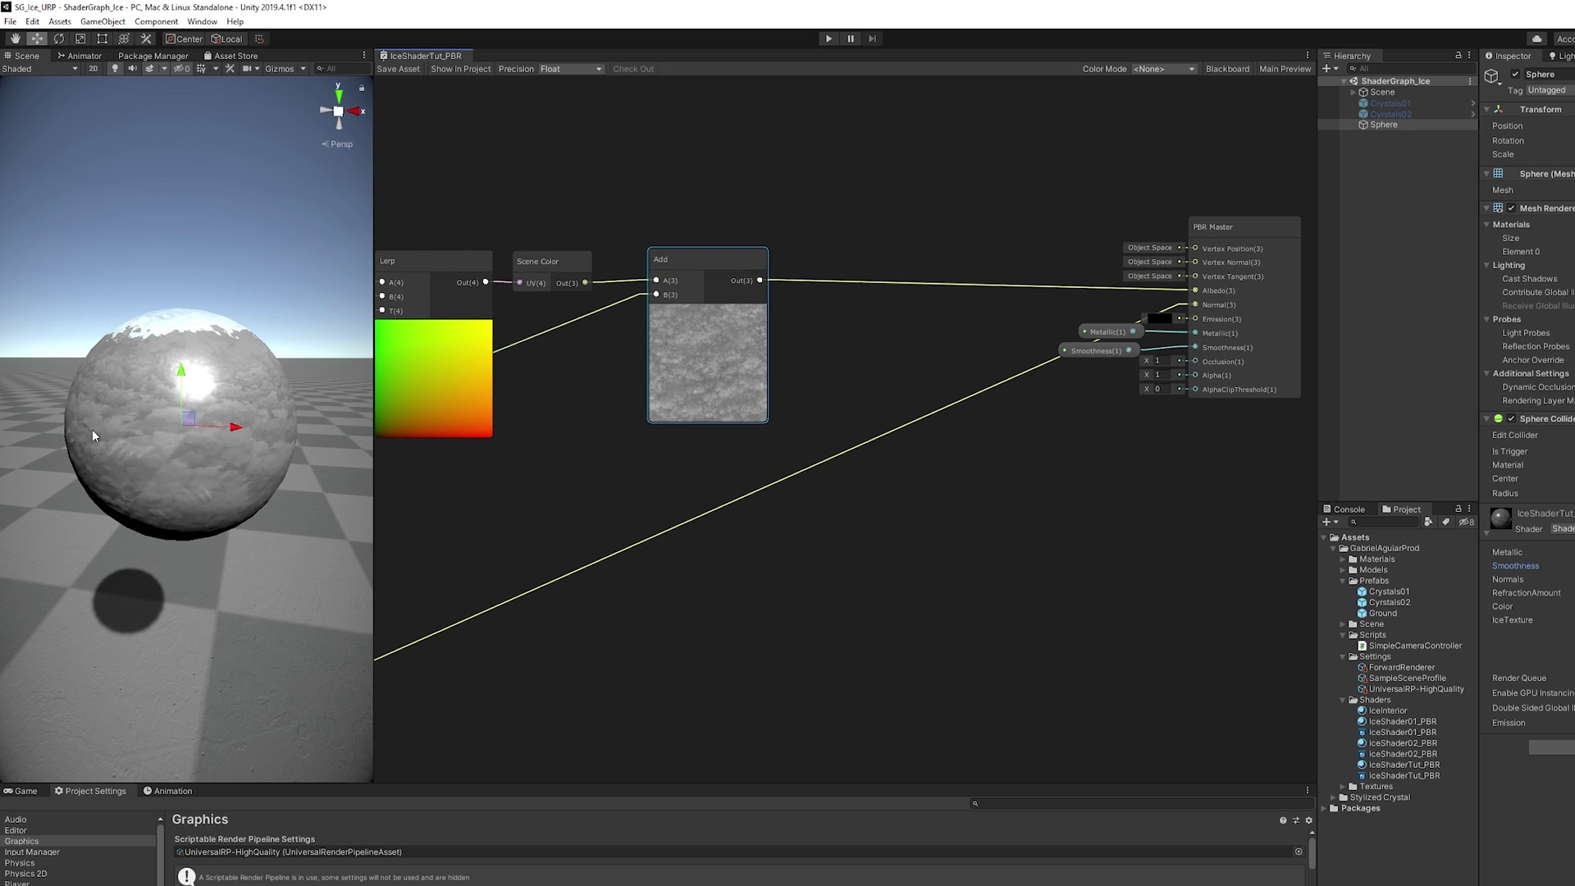
{"action": "scroll", "coordinate": [203, 407], "scroll_direction": "up", "scroll_amount": 4}
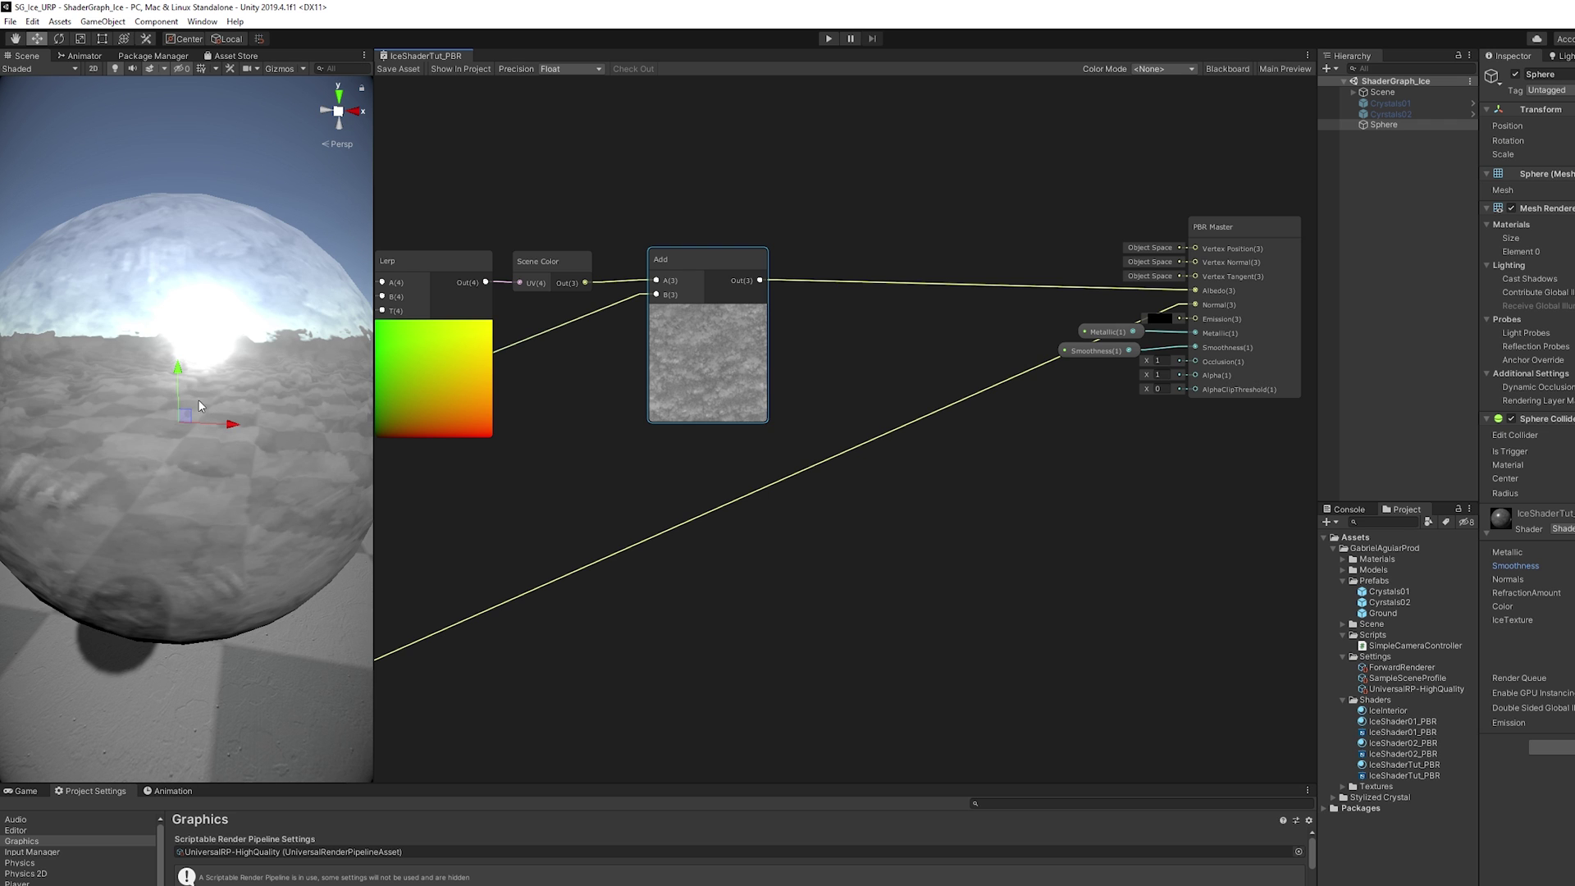
Place the Color property in the graph and create a Multiply node with Color in its A input.
{"action": "left_click_drag", "start_coordinate": [200, 405], "coordinate": [212, 453], "text": "alt"}
{"action": "scroll", "coordinate": [212, 453], "scroll_direction": "down", "scroll_amount": 6}
{"action": "middle_click_drag", "start_coordinate": [211, 453], "coordinate": [212, 414]}
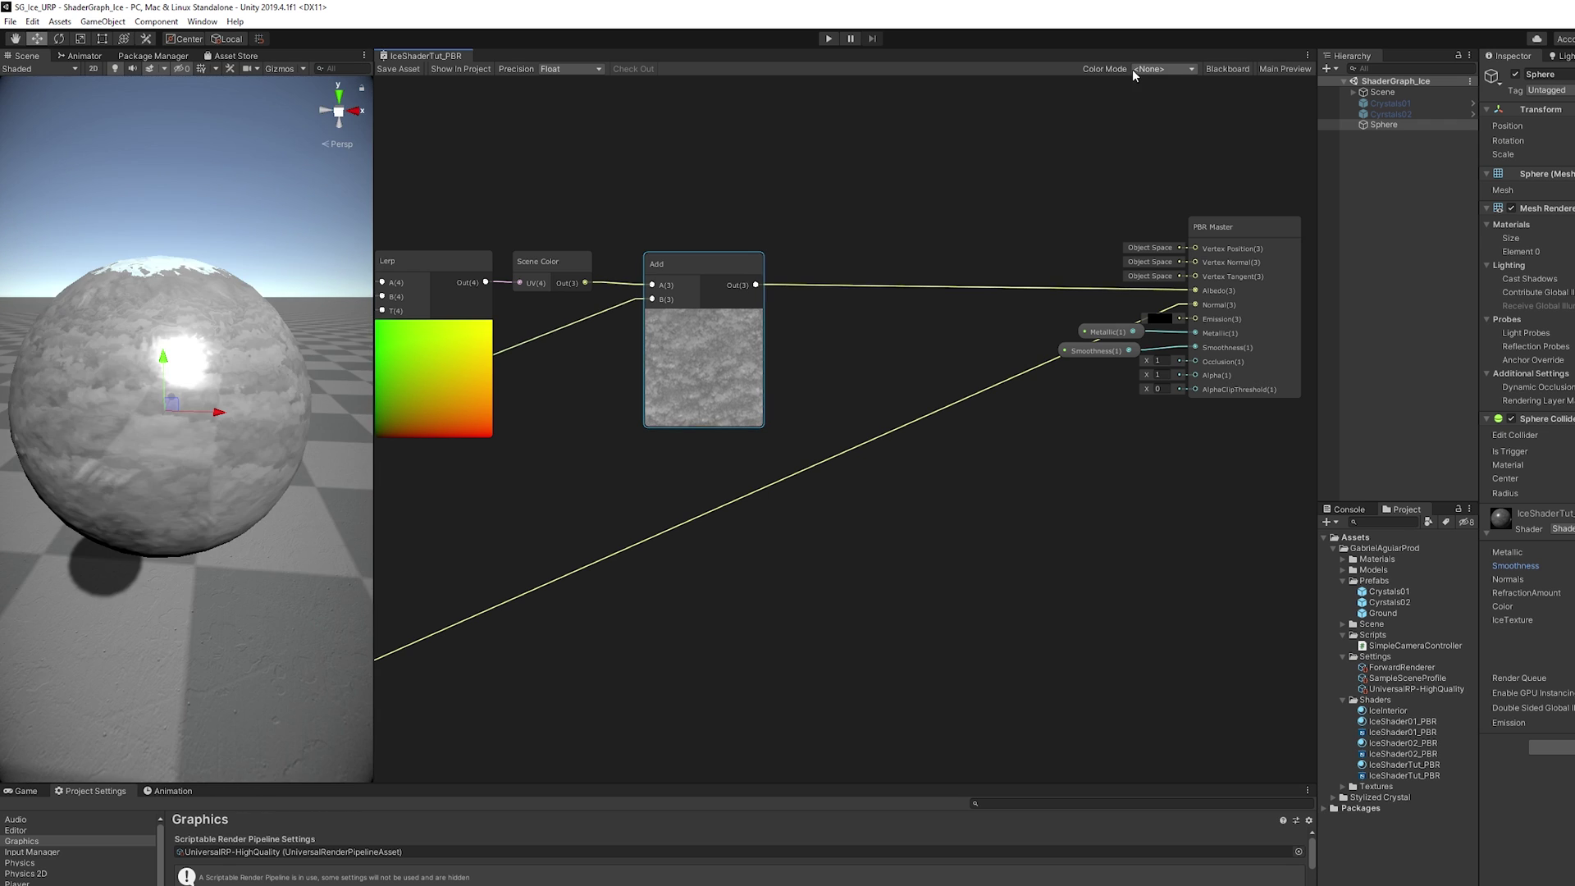
{"action": "left_click", "coordinate": [1225, 69]}
{"action": "left_click", "coordinate": [382, 191]}
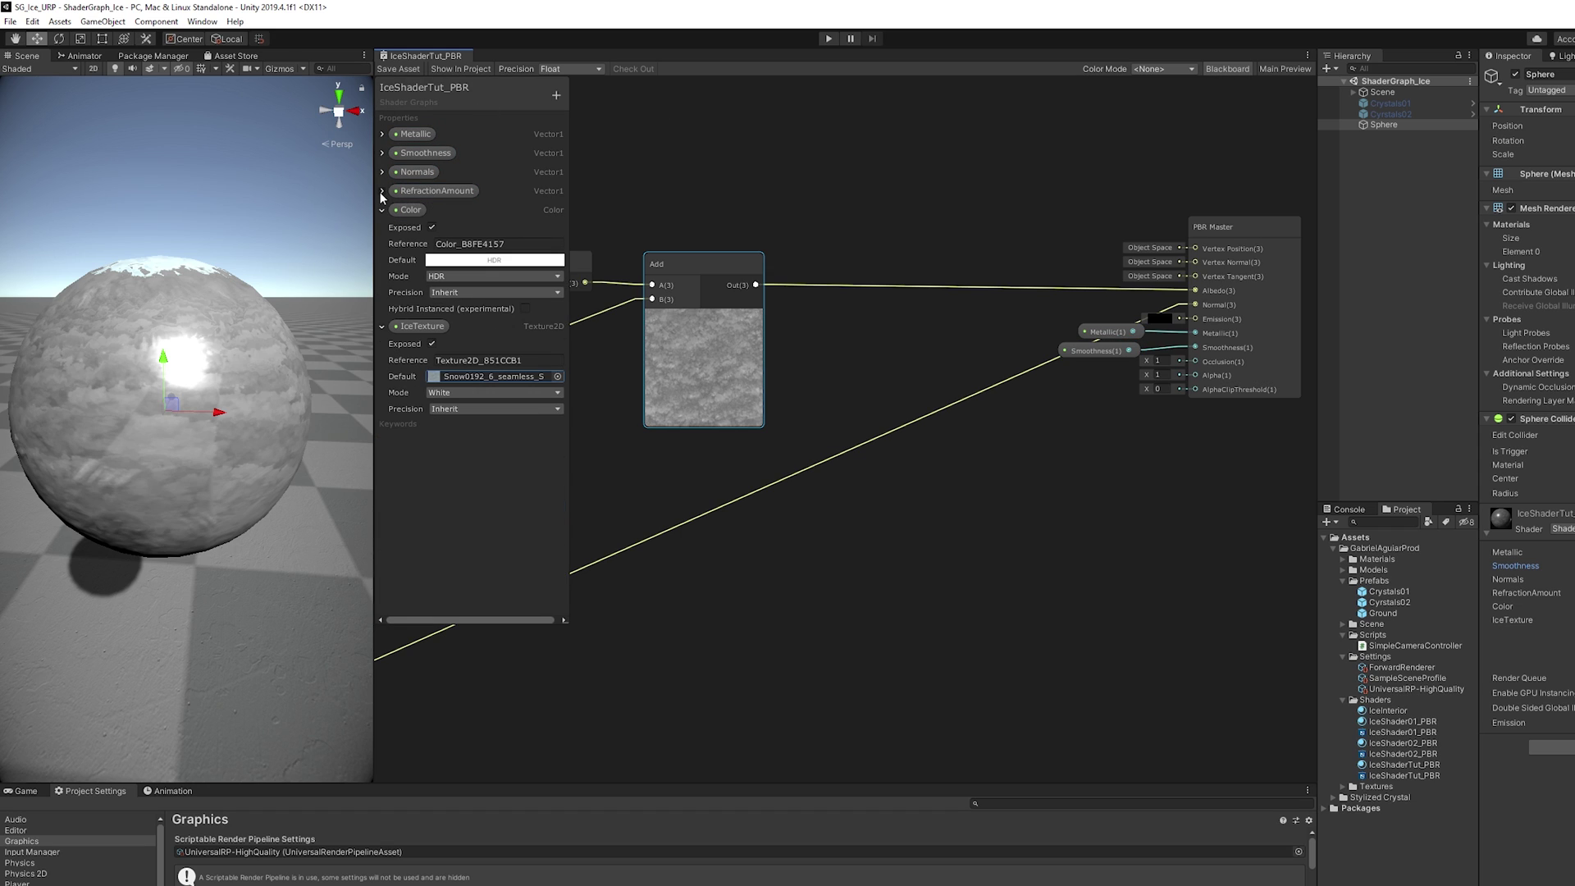
{"action": "left_click_drag", "start_coordinate": [399, 215], "coordinate": [886, 230]}
{"action": "type", "text": "mul"}
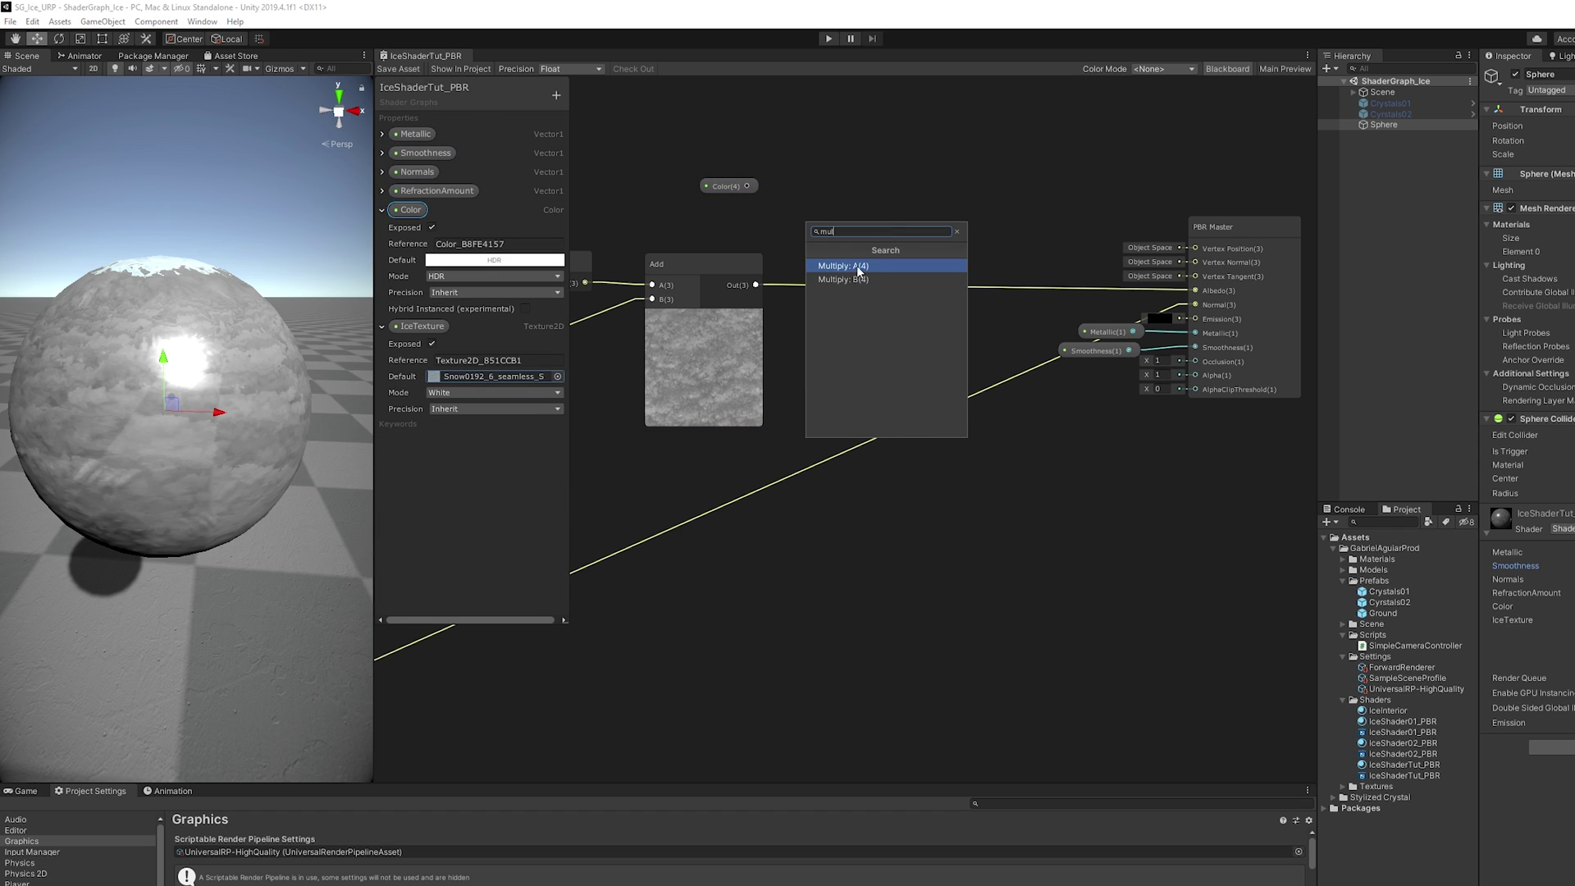
{"action": "left_click", "coordinate": [858, 265]}
Connect the Add output to the Multiply's B input and the Multiply output to the PBR Master's Albedo, saving the shader.
{"action": "left_click_drag", "start_coordinate": [756, 285], "coordinate": [888, 260]}
{"action": "left_click_drag", "start_coordinate": [992, 244], "coordinate": [1196, 290]}
{"action": "left_click_drag", "start_coordinate": [926, 238], "coordinate": [840, 265]}
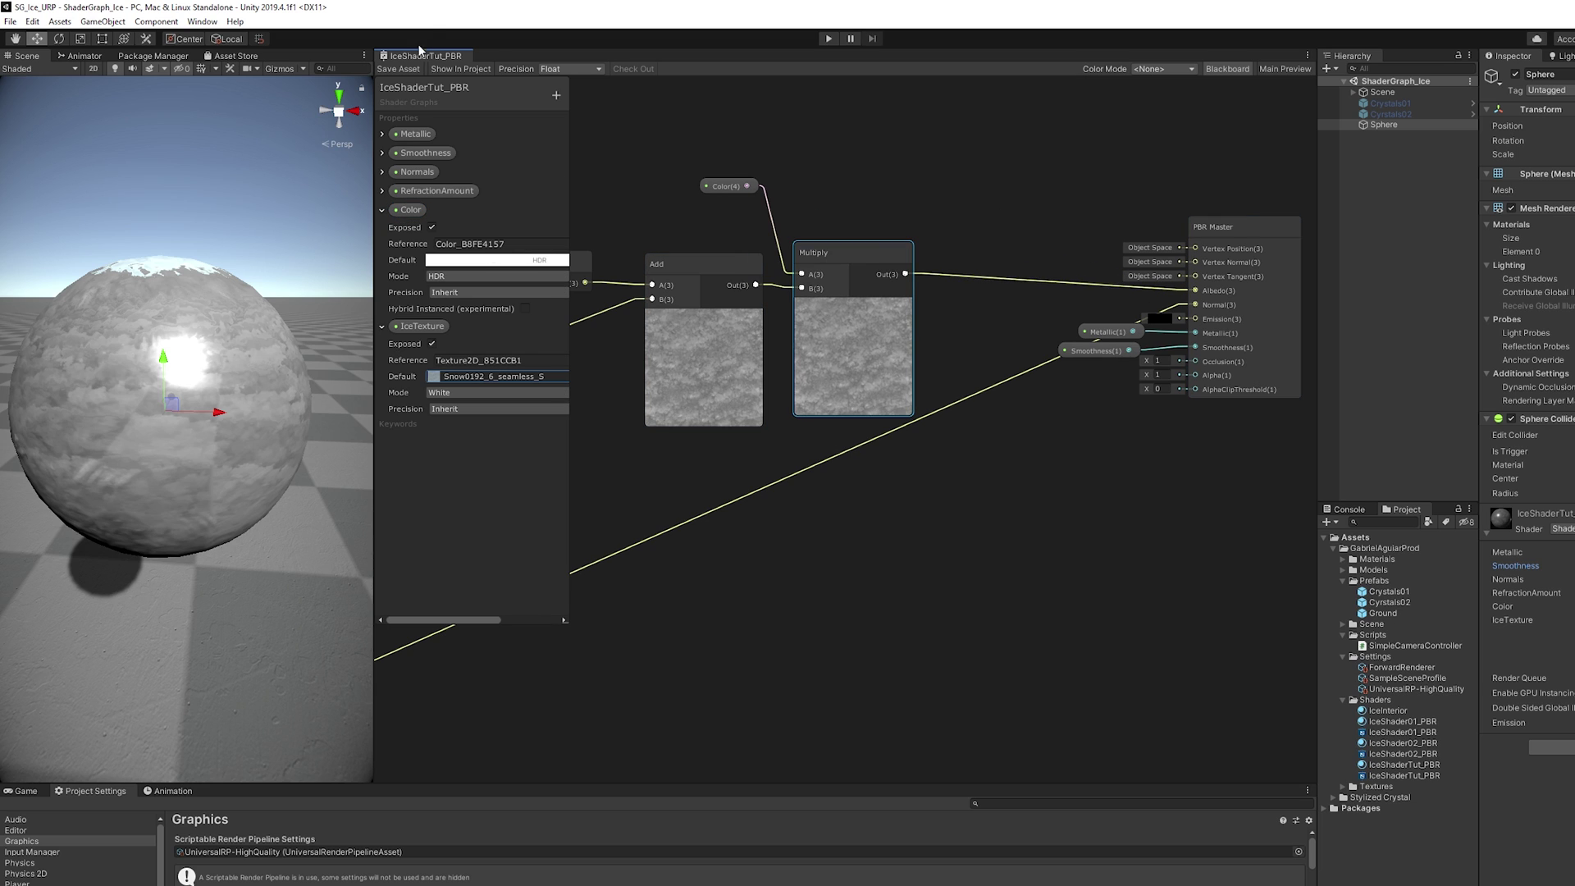
{"action": "left_click", "coordinate": [398, 68]}
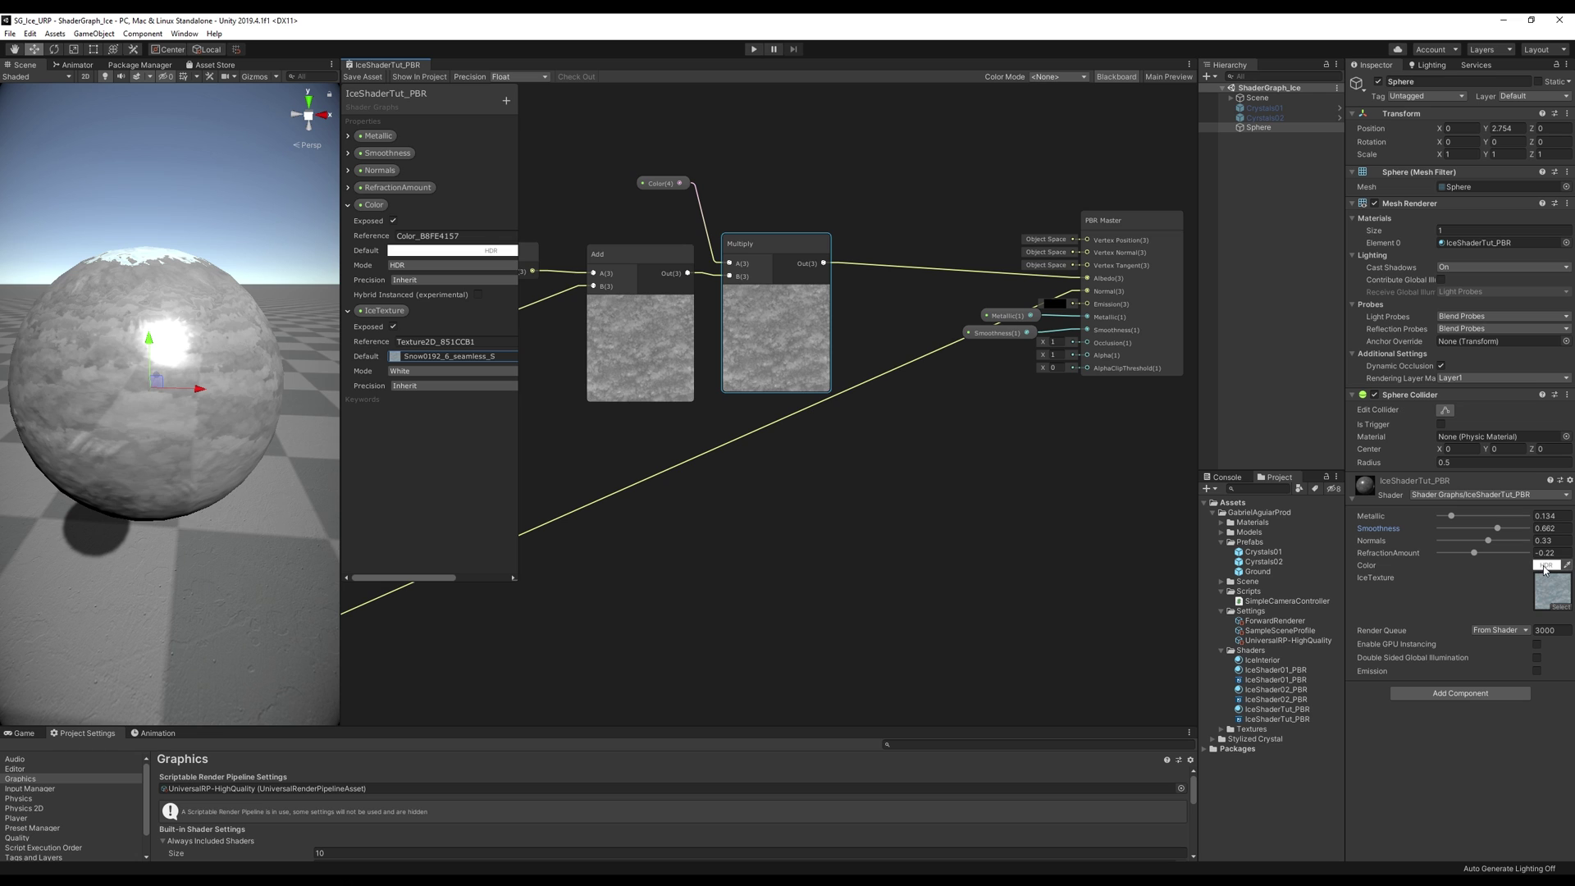
Set the sphere material's Color to a light blue with hue 207, saturation 45 and value 100.
{"action": "left_click", "coordinate": [1547, 566]}
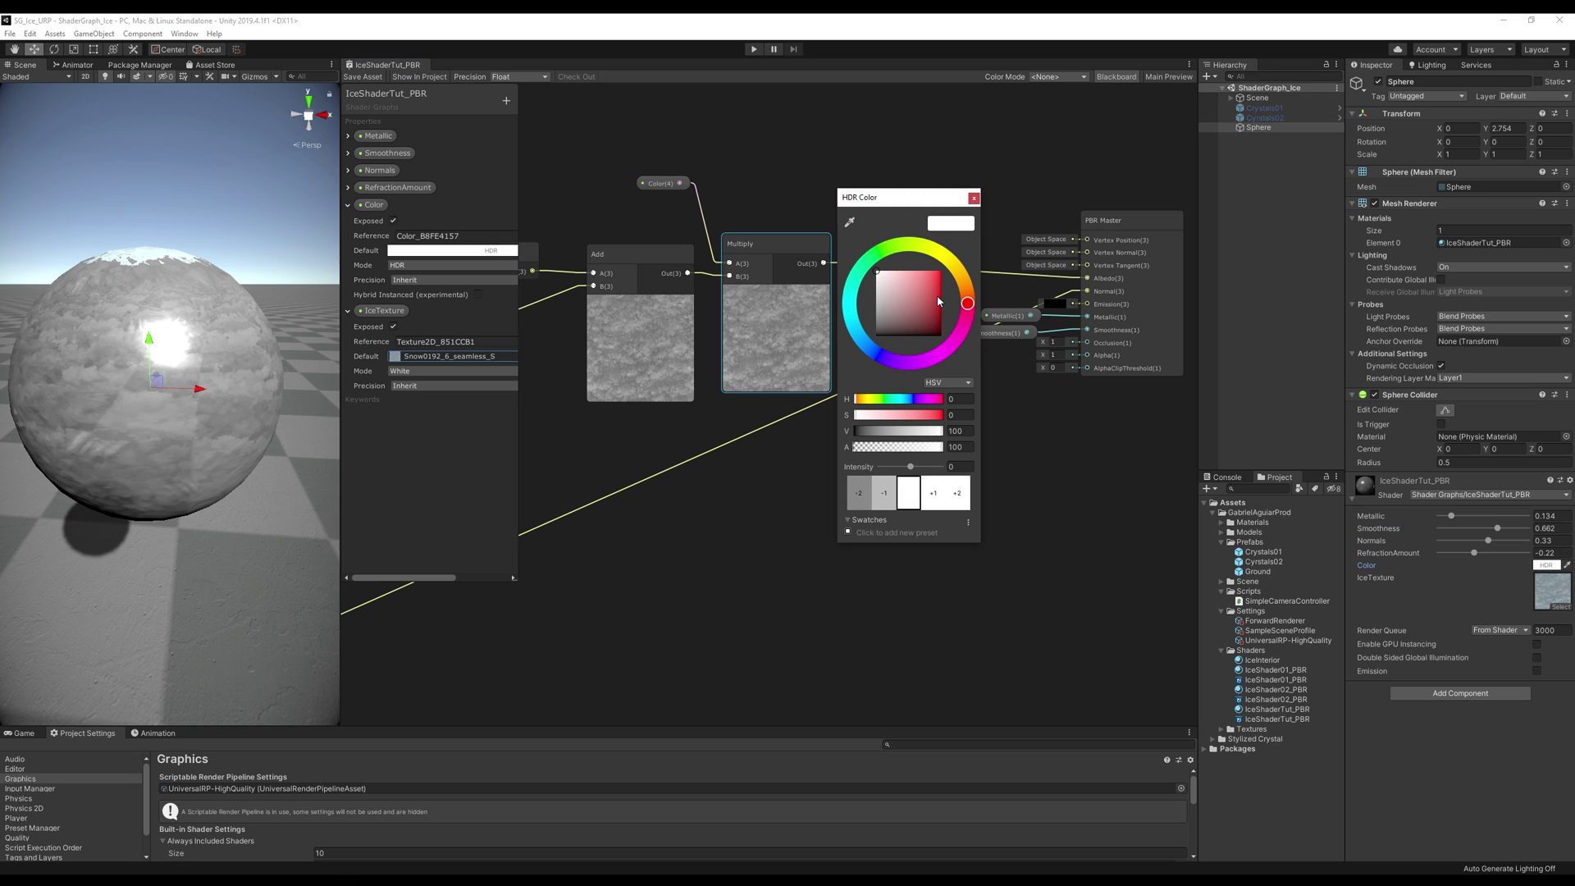
{"action": "left_click_drag", "start_coordinate": [884, 202], "coordinate": [646, 156]}
{"action": "left_click", "coordinate": [624, 292]}
{"action": "left_click_drag", "start_coordinate": [663, 237], "coordinate": [736, 228]}
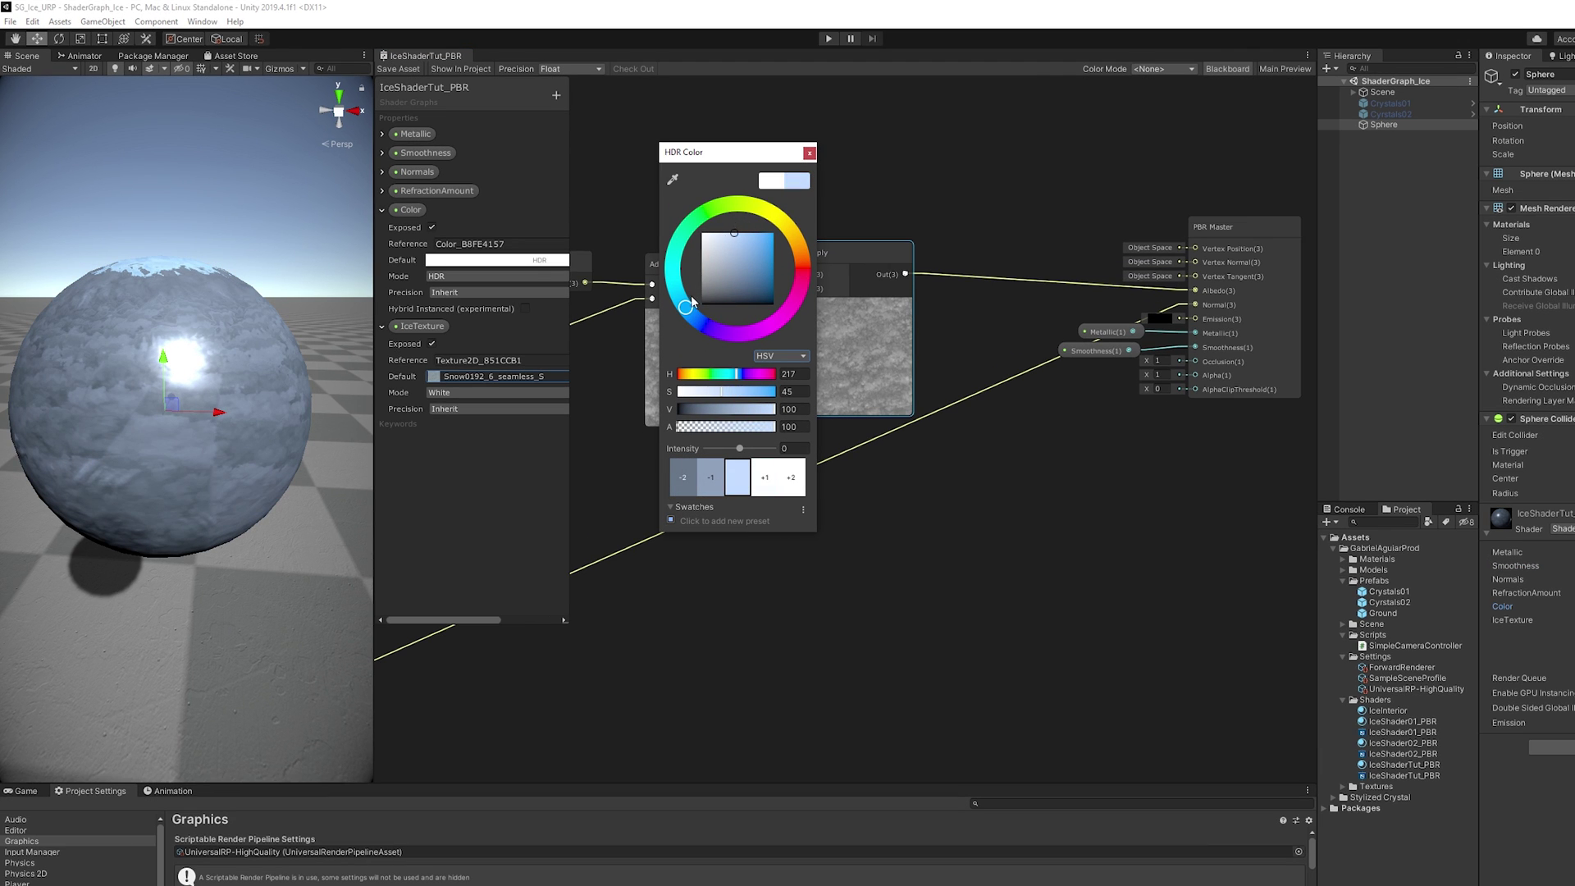
{"action": "left_click_drag", "start_coordinate": [692, 302], "coordinate": [680, 299]}
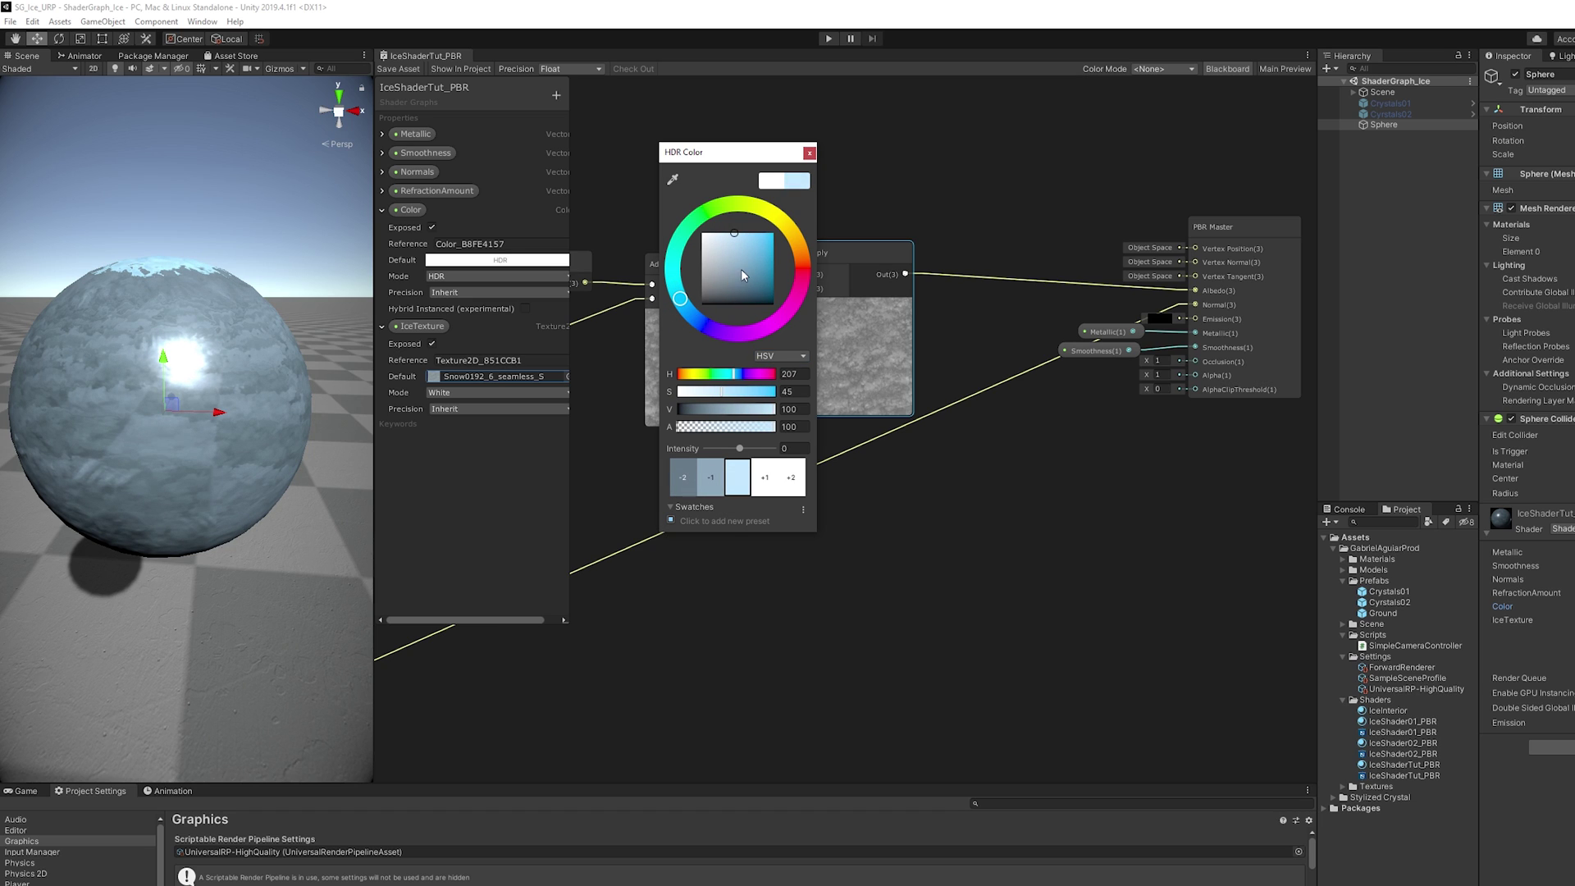
{"action": "left_click_drag", "start_coordinate": [741, 454], "coordinate": [743, 452]}
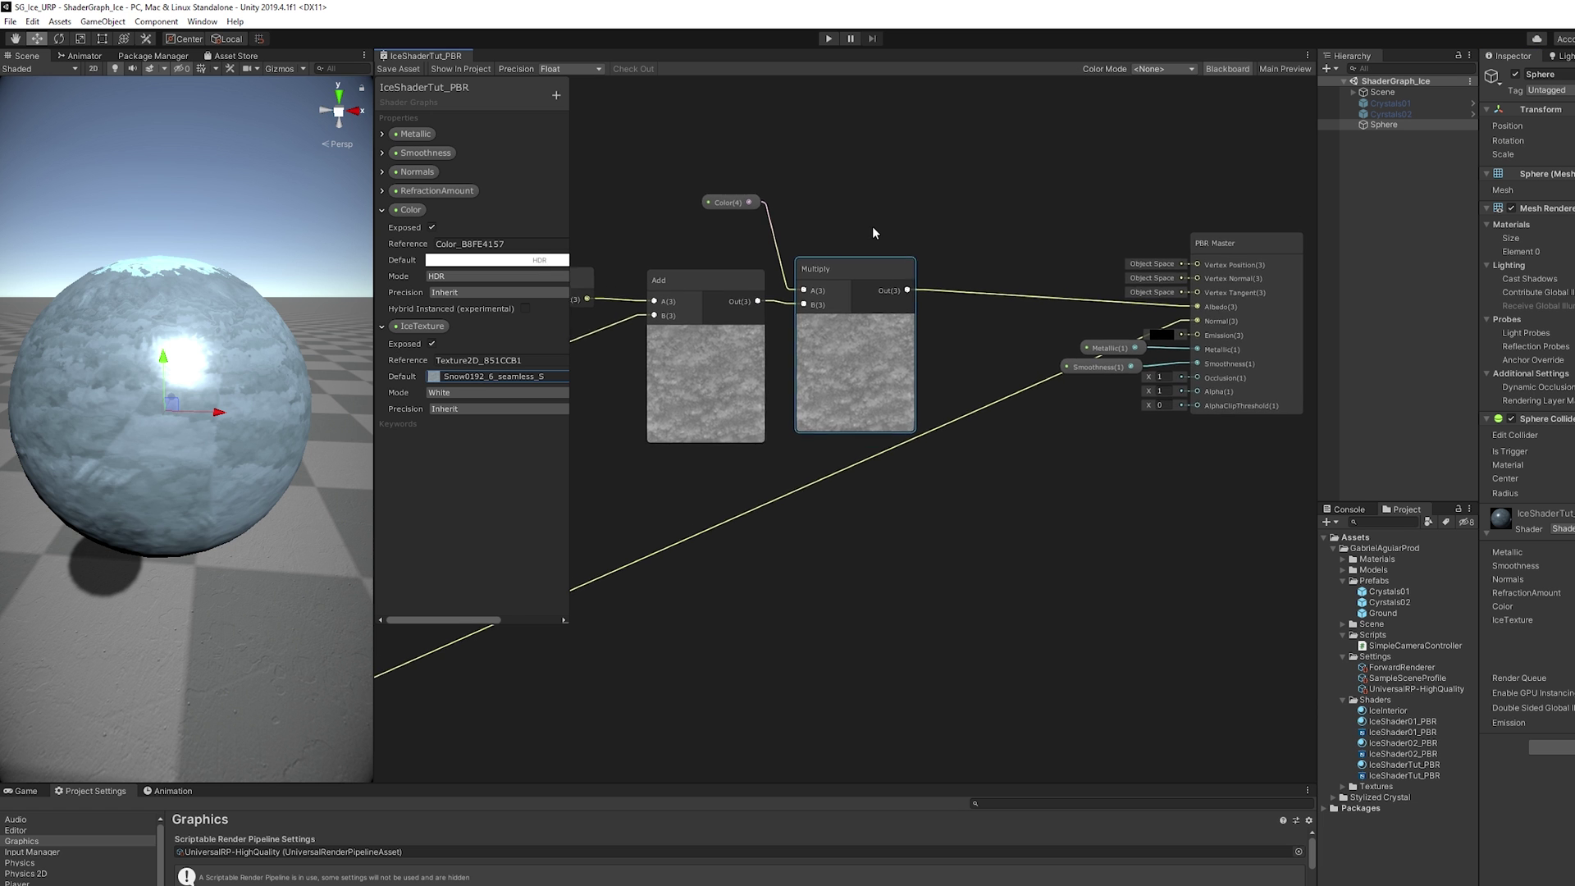
Create a Fresnel Effect node and place it above the Color and Multiply nodes.
{"action": "middle_click_drag", "start_coordinate": [873, 225], "coordinate": [901, 349]}
{"action": "left_click_drag", "start_coordinate": [1163, 373], "coordinate": [1230, 358]}
{"action": "middle_click_drag", "start_coordinate": [802, 181], "coordinate": [875, 223]}
{"action": "left_click", "coordinate": [874, 223]}
{"action": "key", "text": "space"}
{"action": "type", "text": "fres"}
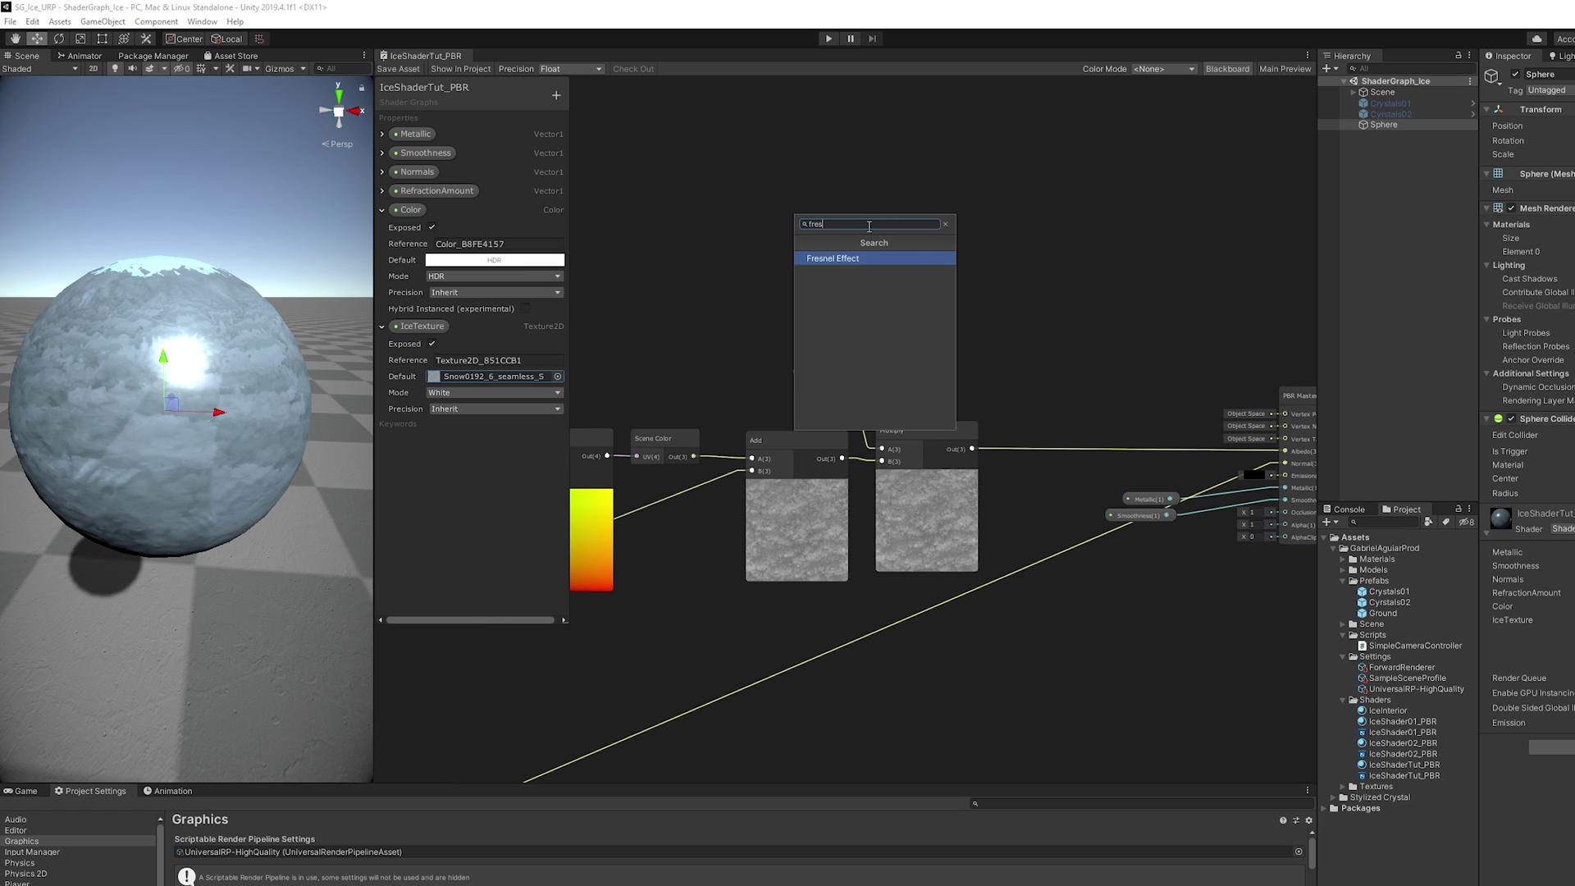
{"action": "key", "text": "Return"}
{"action": "left_click_drag", "start_coordinate": [908, 249], "coordinate": [889, 164]}
Add a Vector1 property named FresnelPower with default 1 and connect it to the Fresnel Effect's Power input.
{"action": "left_click", "coordinate": [558, 96]}
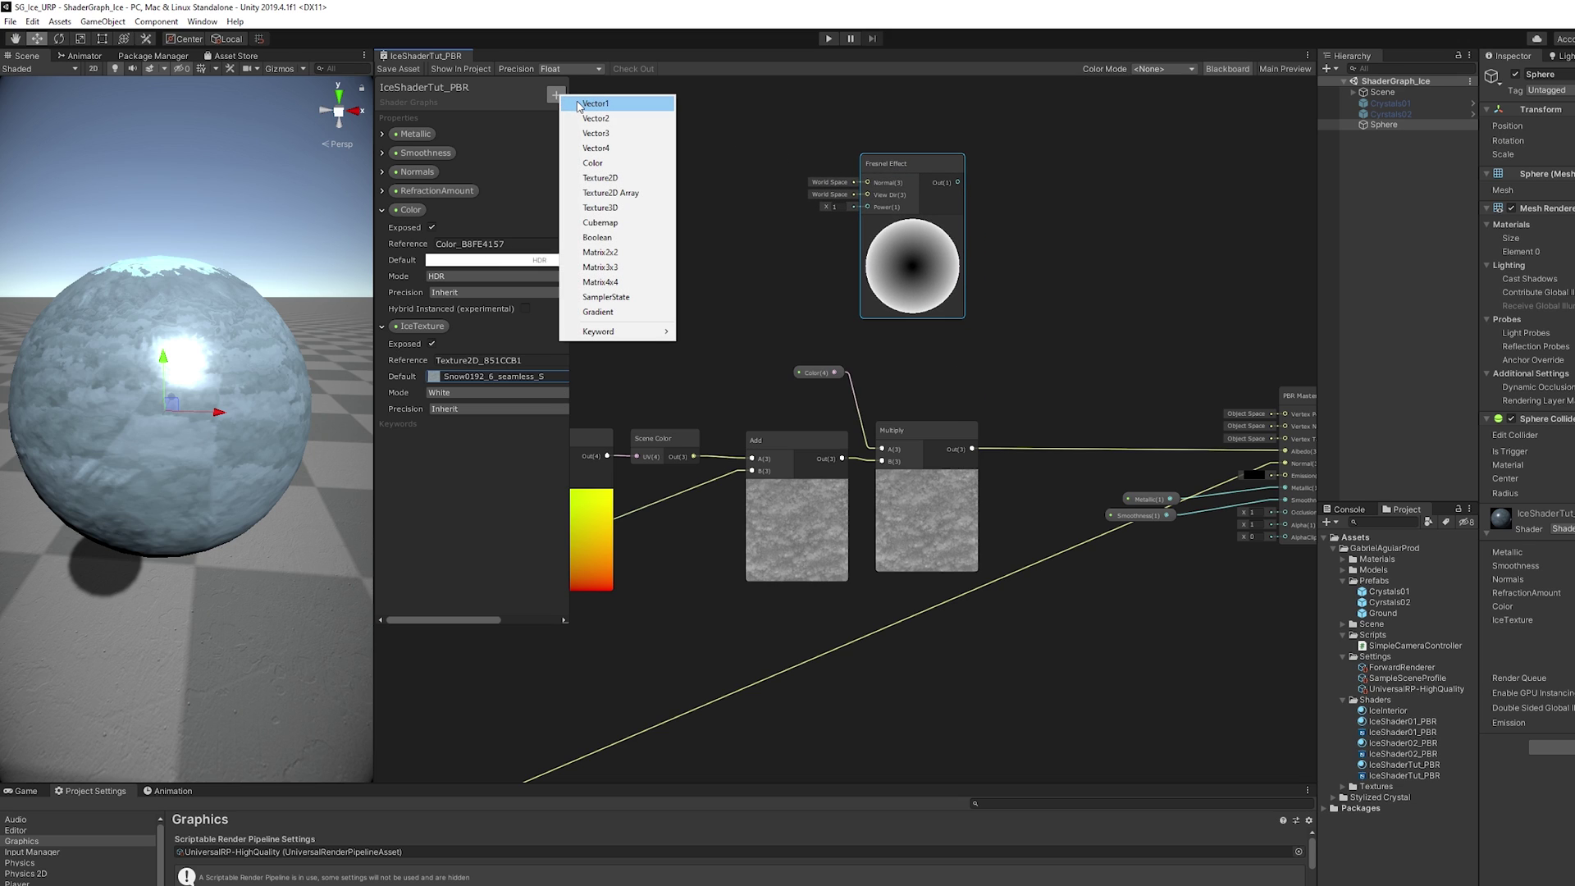
{"action": "left_click", "coordinate": [578, 100]}
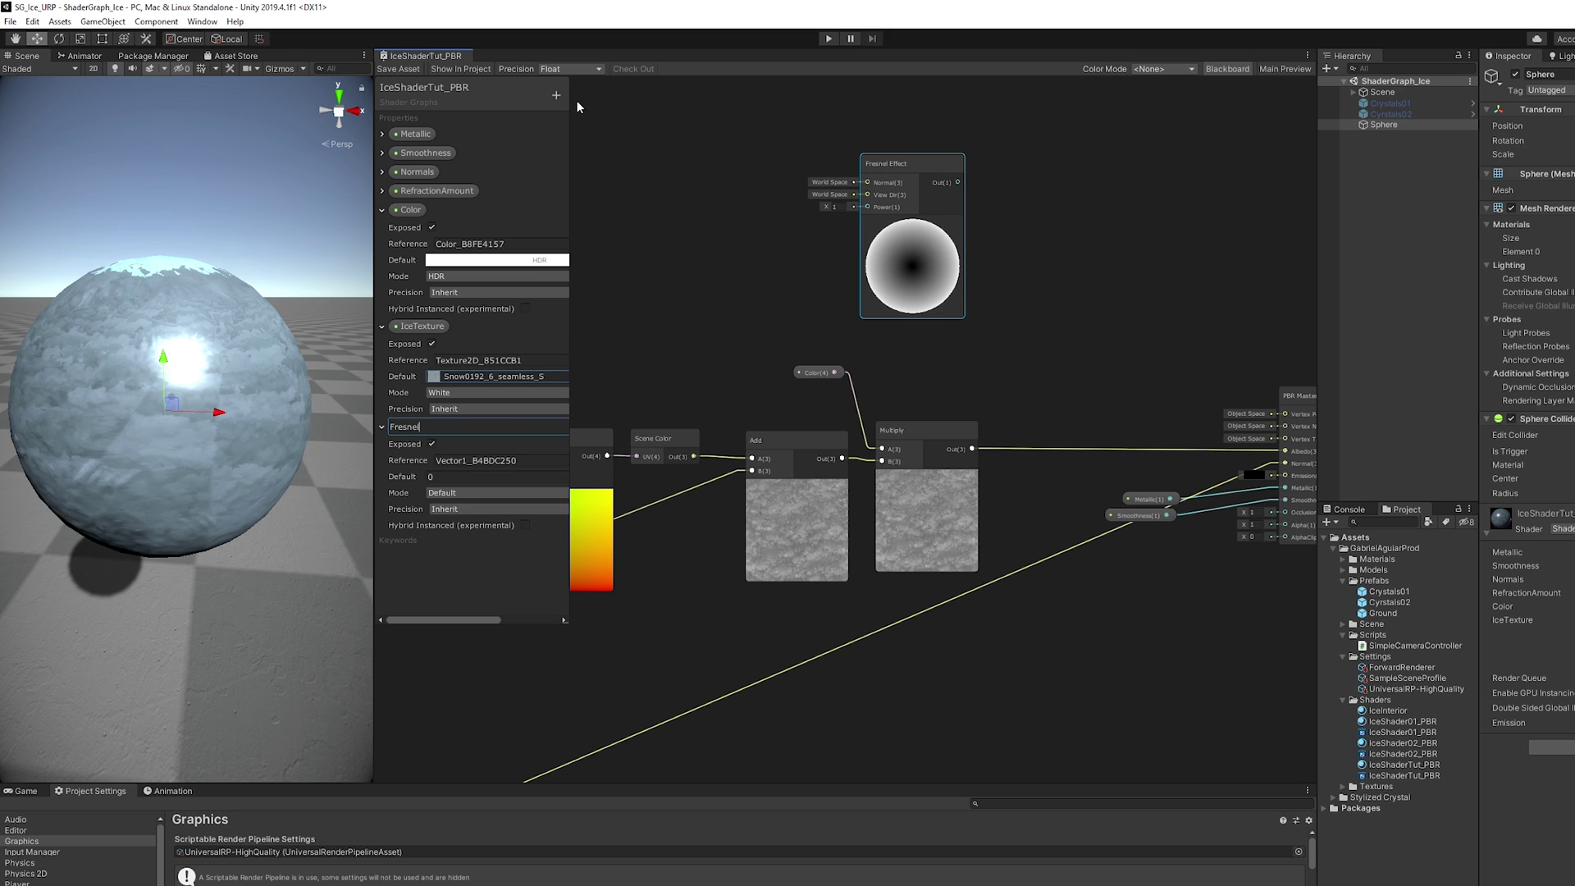
{"action": "left_click", "coordinate": [448, 477]}
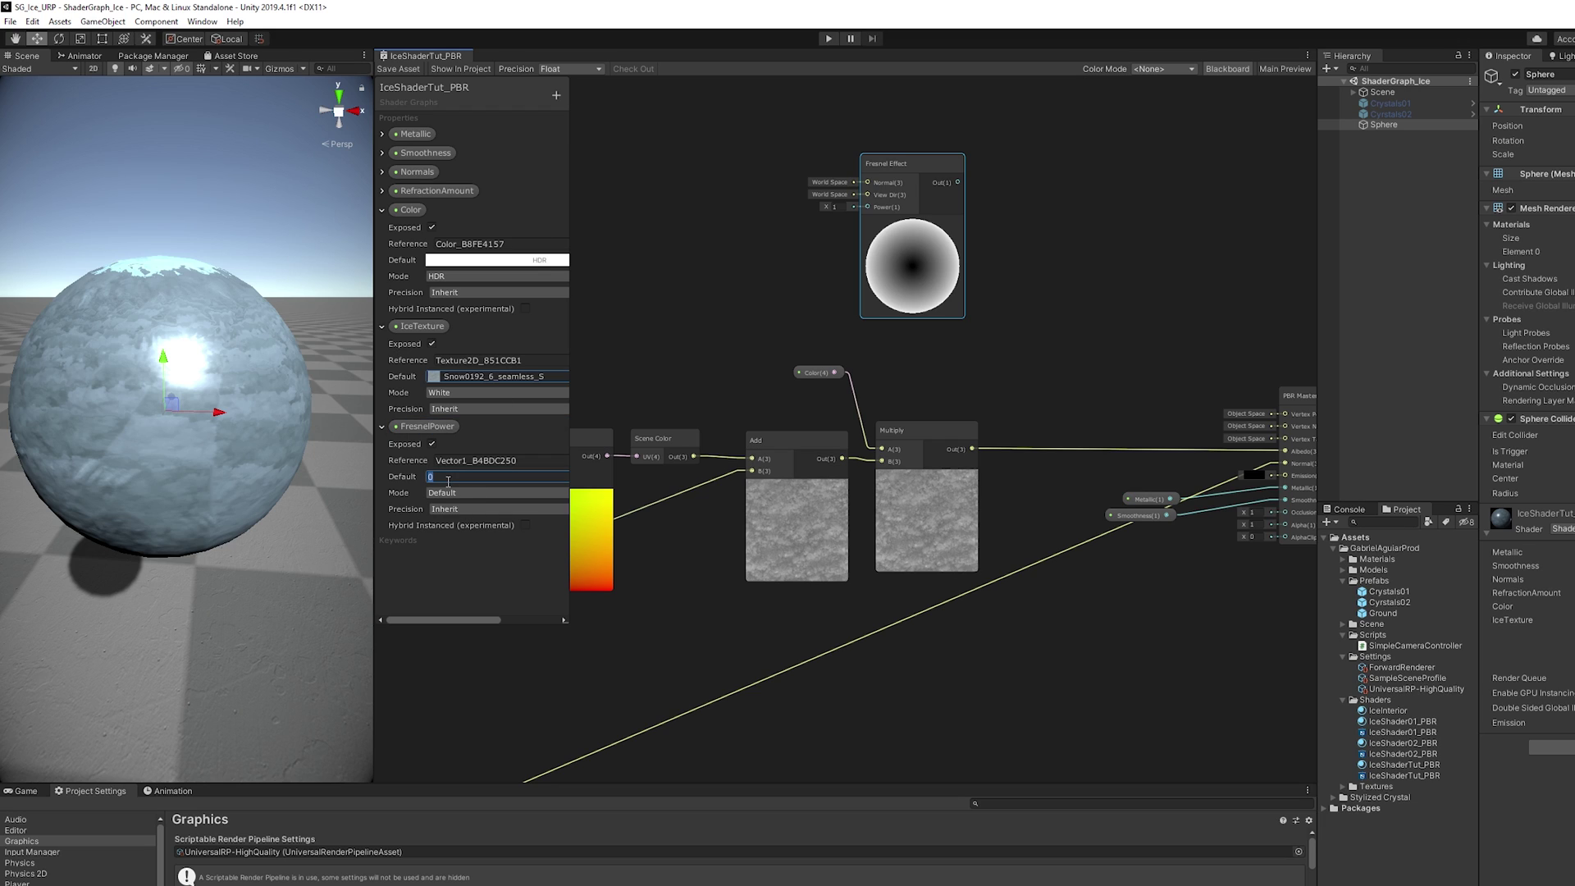
{"action": "left_click_drag", "start_coordinate": [427, 426], "coordinate": [681, 335]}
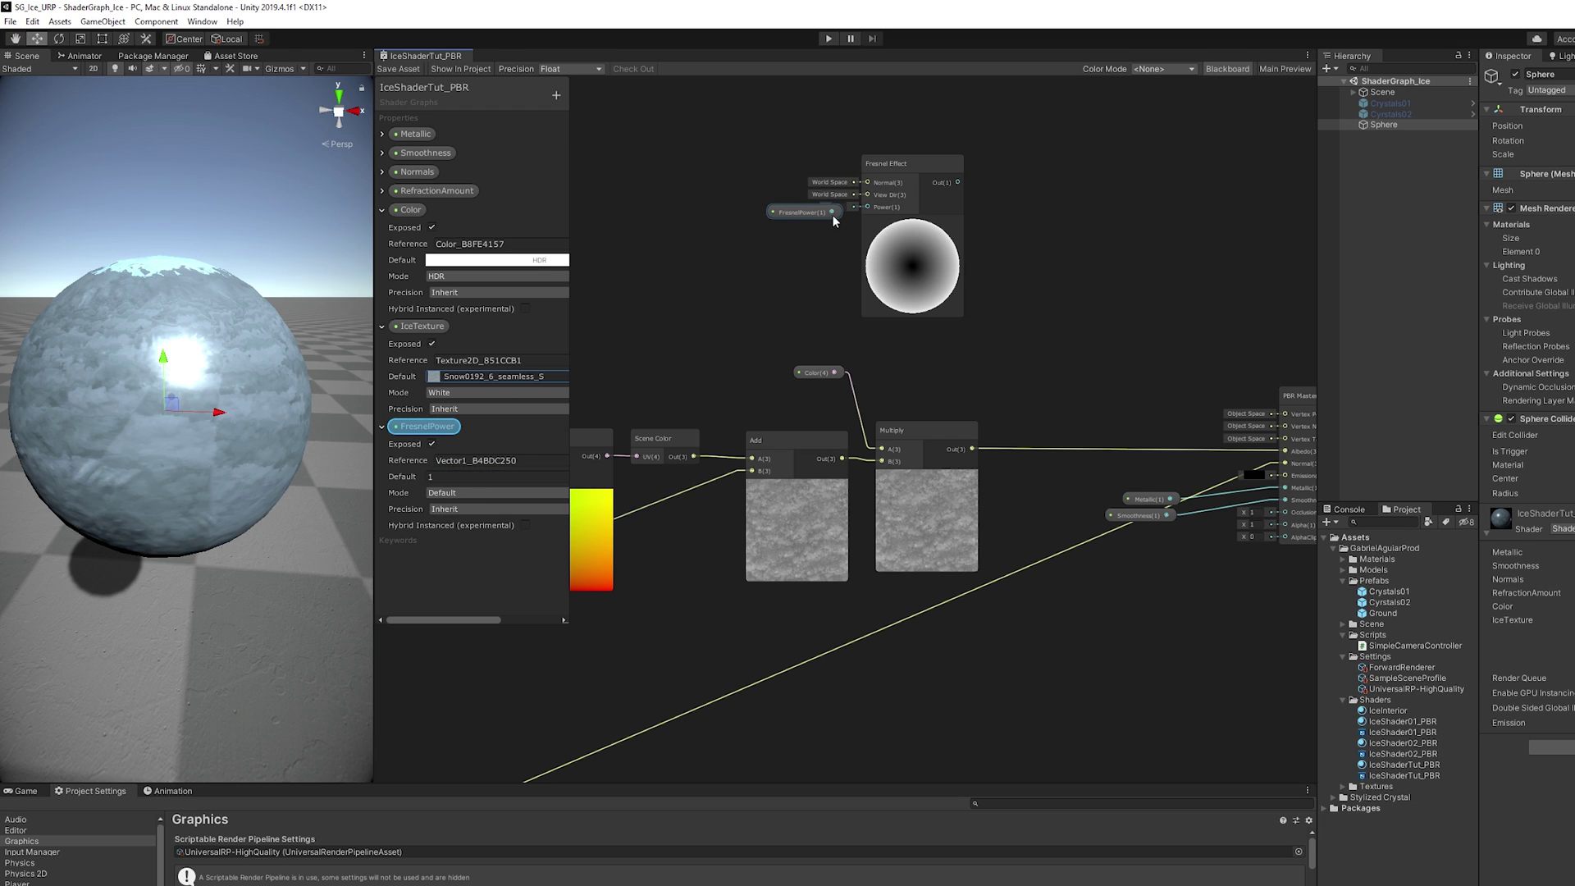
{"action": "left_click_drag", "start_coordinate": [833, 212], "coordinate": [867, 207]}
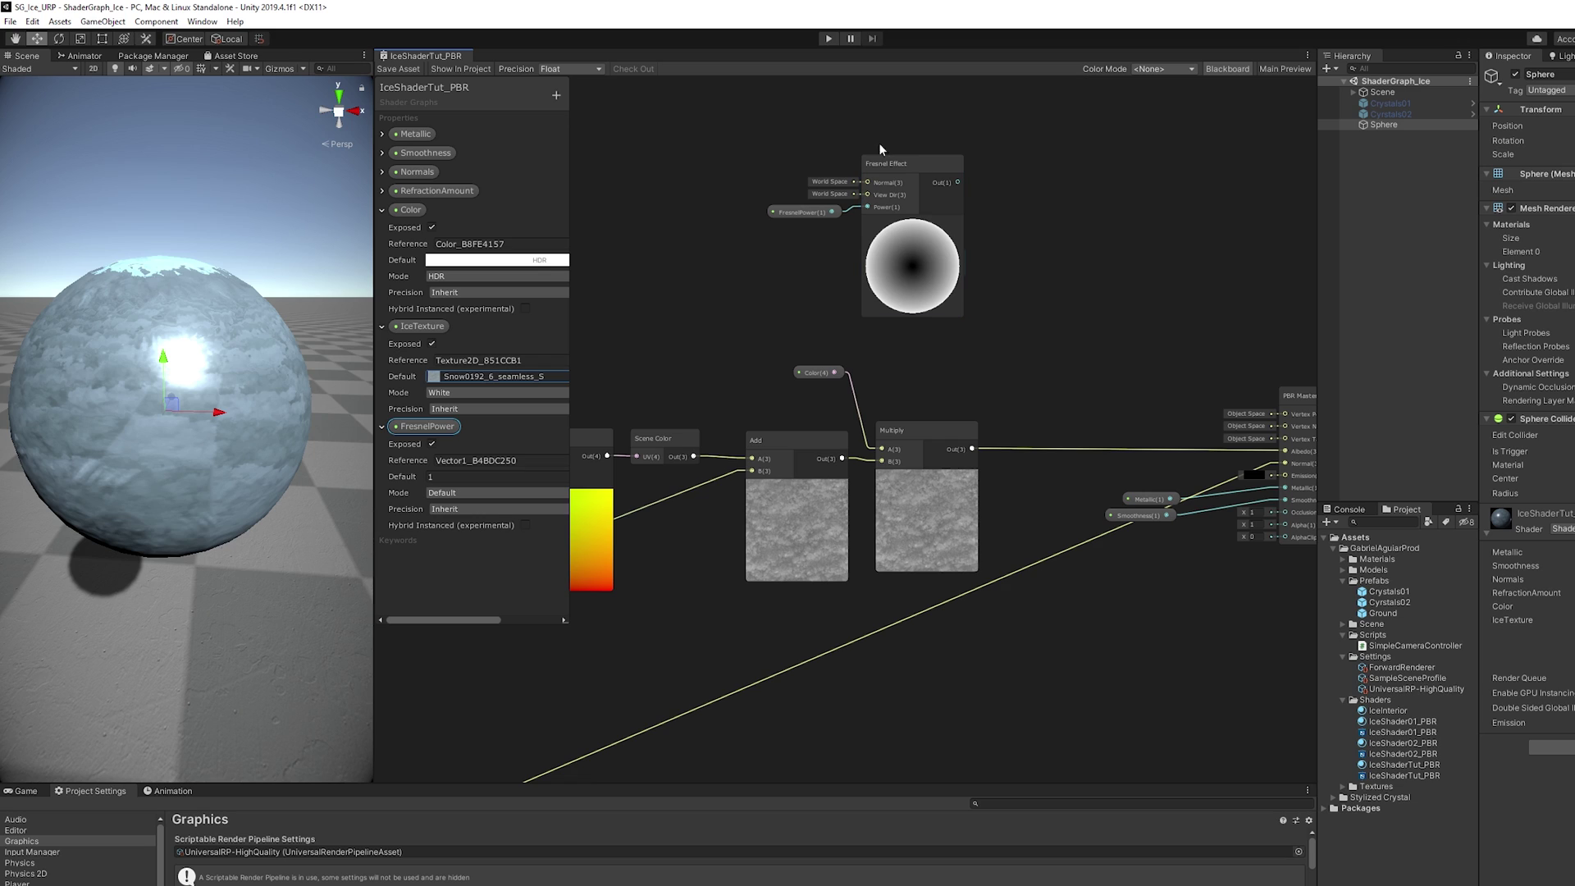
Add a Color property named FresnelColor to the shader.
{"action": "left_click", "coordinate": [554, 96]}
{"action": "left_click", "coordinate": [579, 166]}
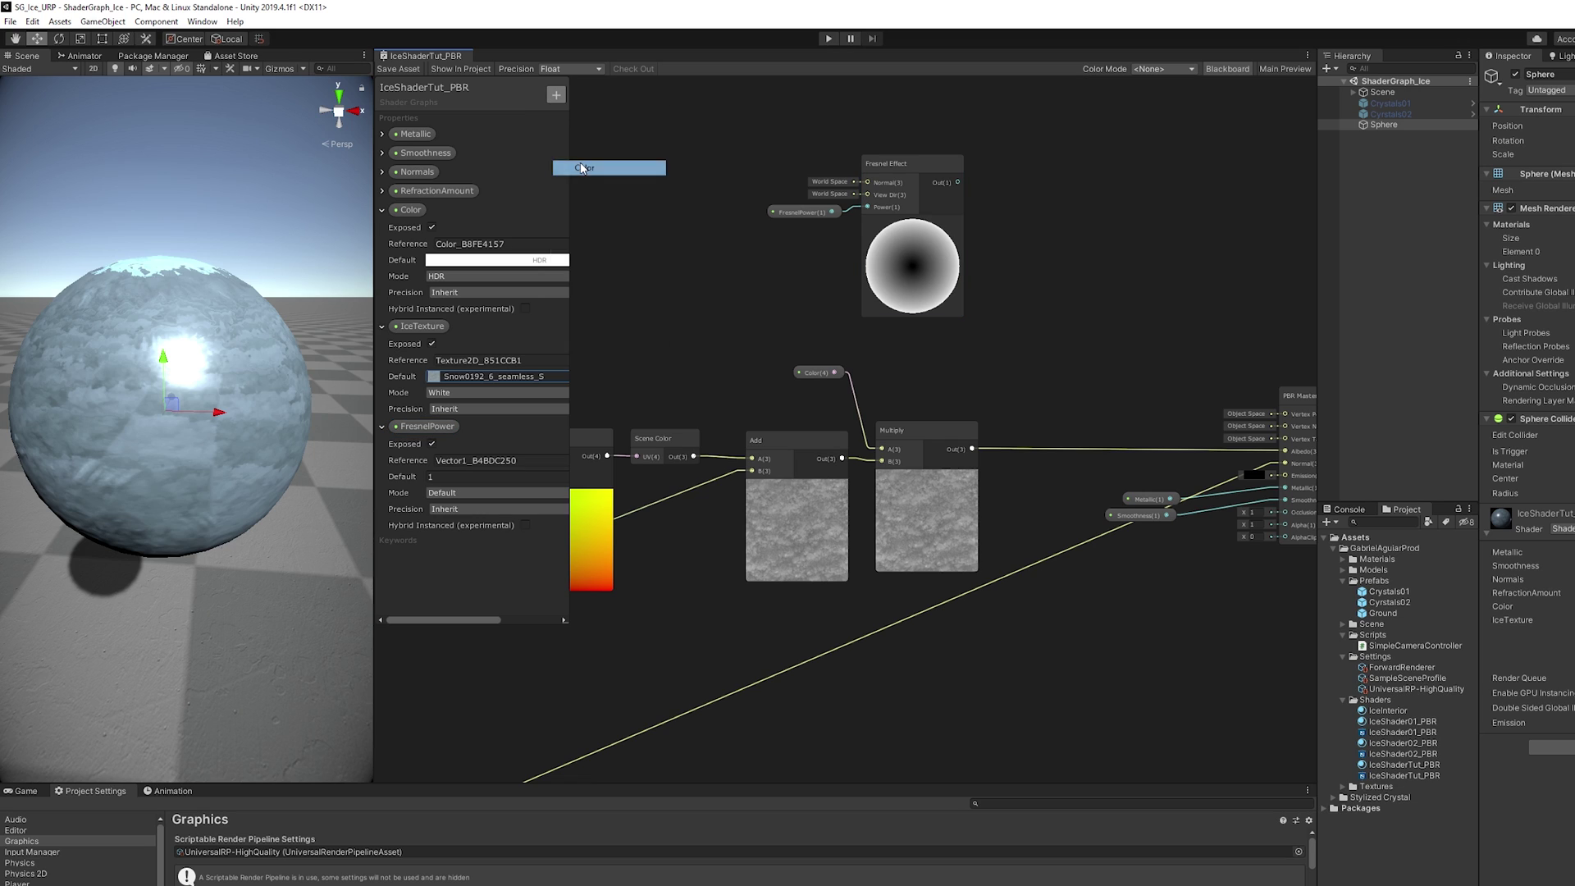
{"action": "type", "text": "Fresne"}
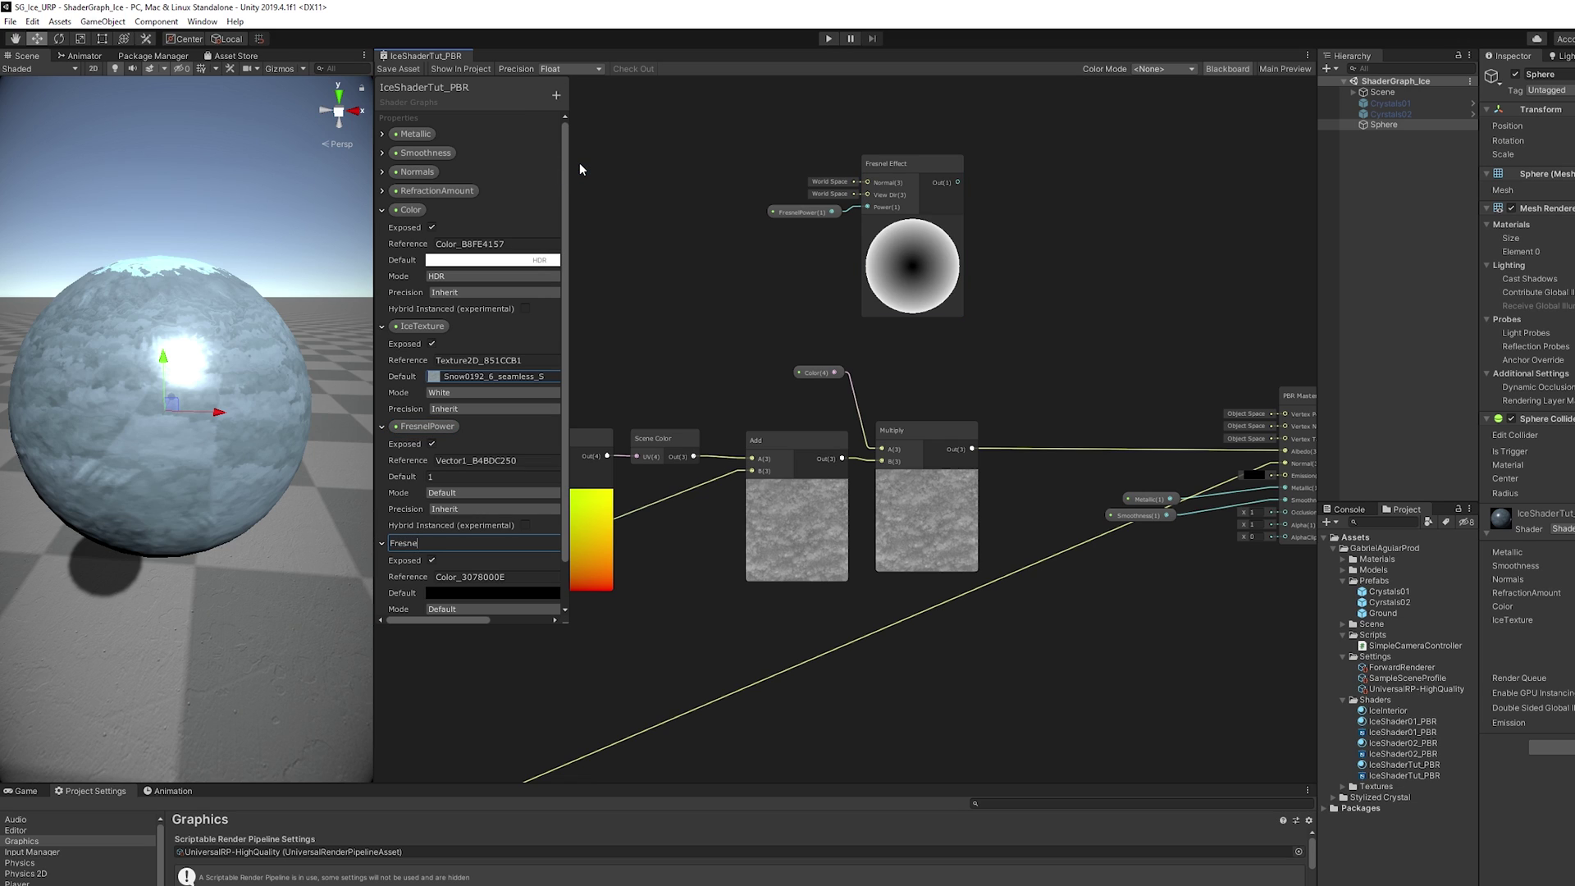
{"action": "type", "text": "lColor"}
Switch the FresnelColor property to HDR mode and make its default color white.
{"action": "left_click", "coordinate": [381, 210]}
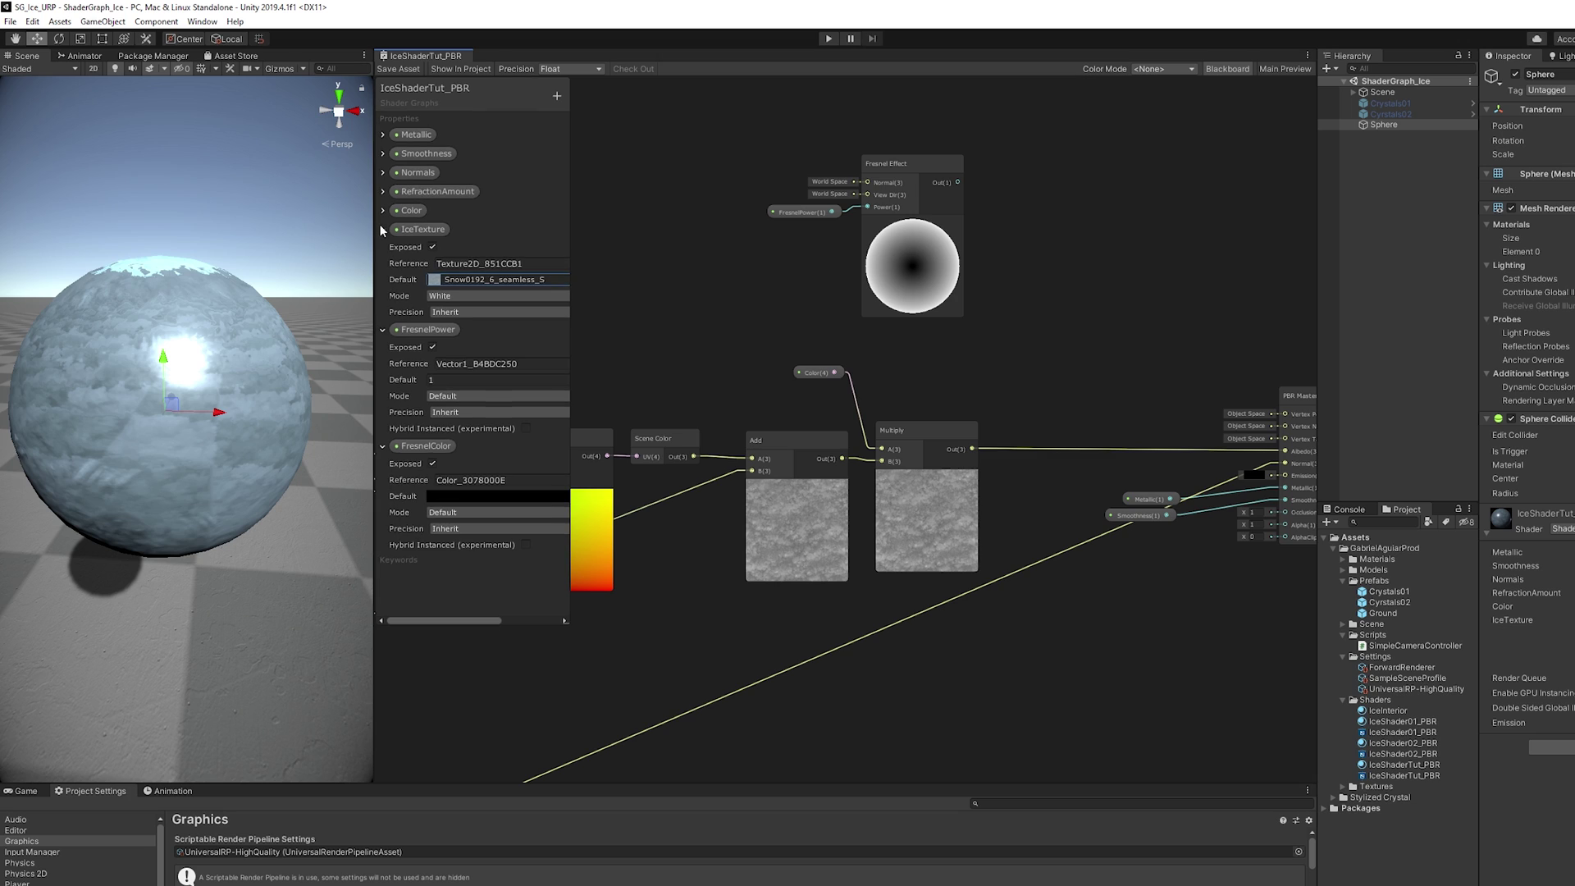
{"action": "left_click", "coordinate": [382, 229]}
{"action": "left_click", "coordinate": [447, 432]}
{"action": "left_click", "coordinate": [458, 461]}
{"action": "left_click", "coordinate": [456, 416]}
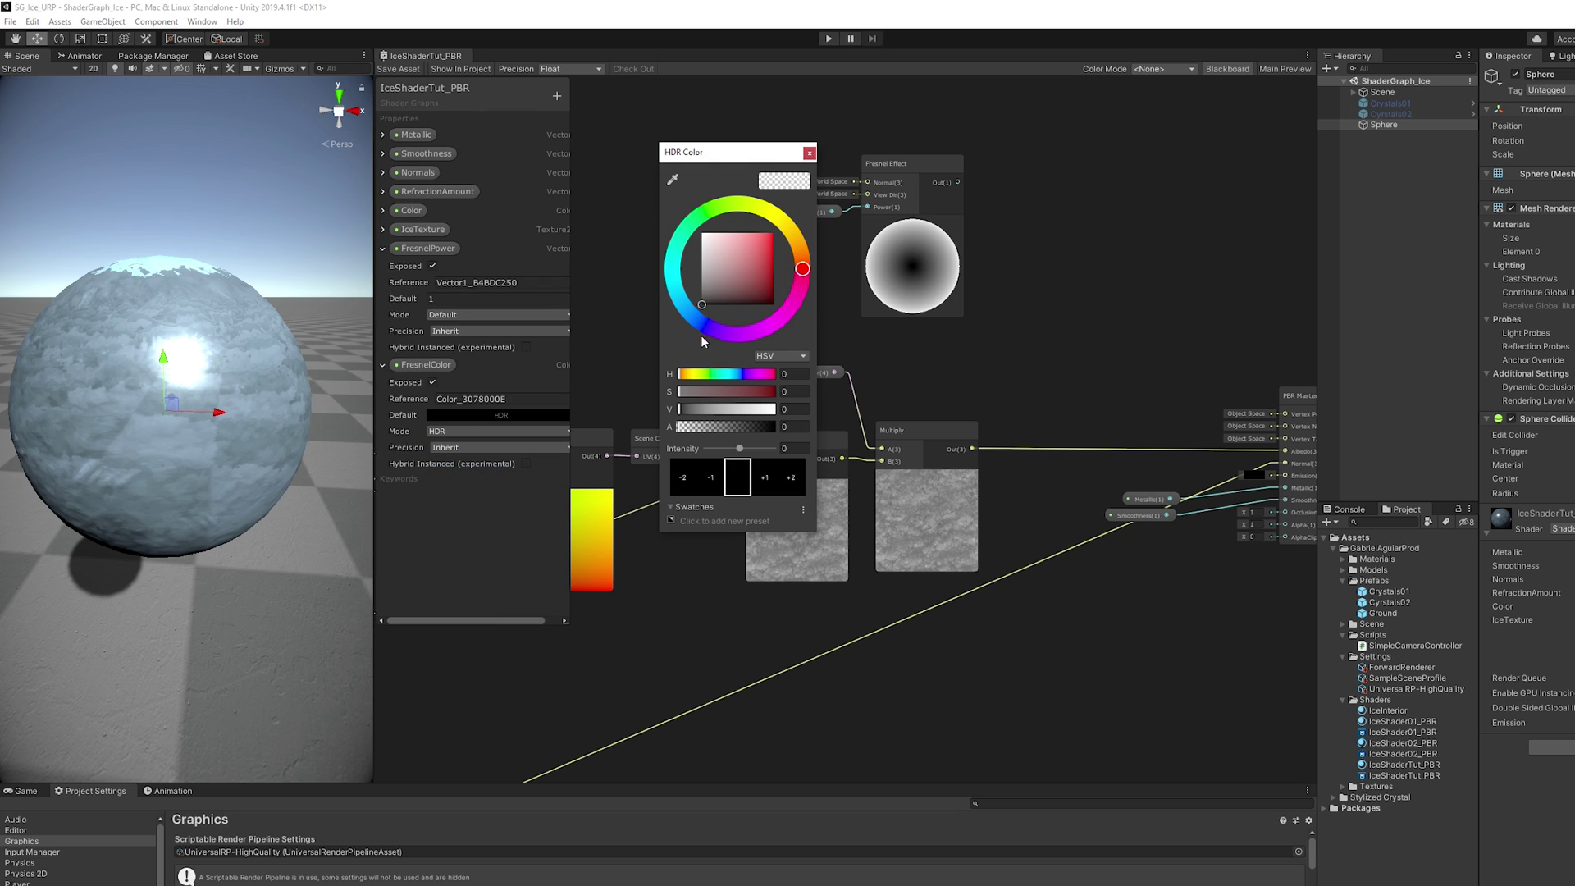
{"action": "left_click", "coordinate": [703, 235]}
{"action": "left_click", "coordinate": [809, 153]}
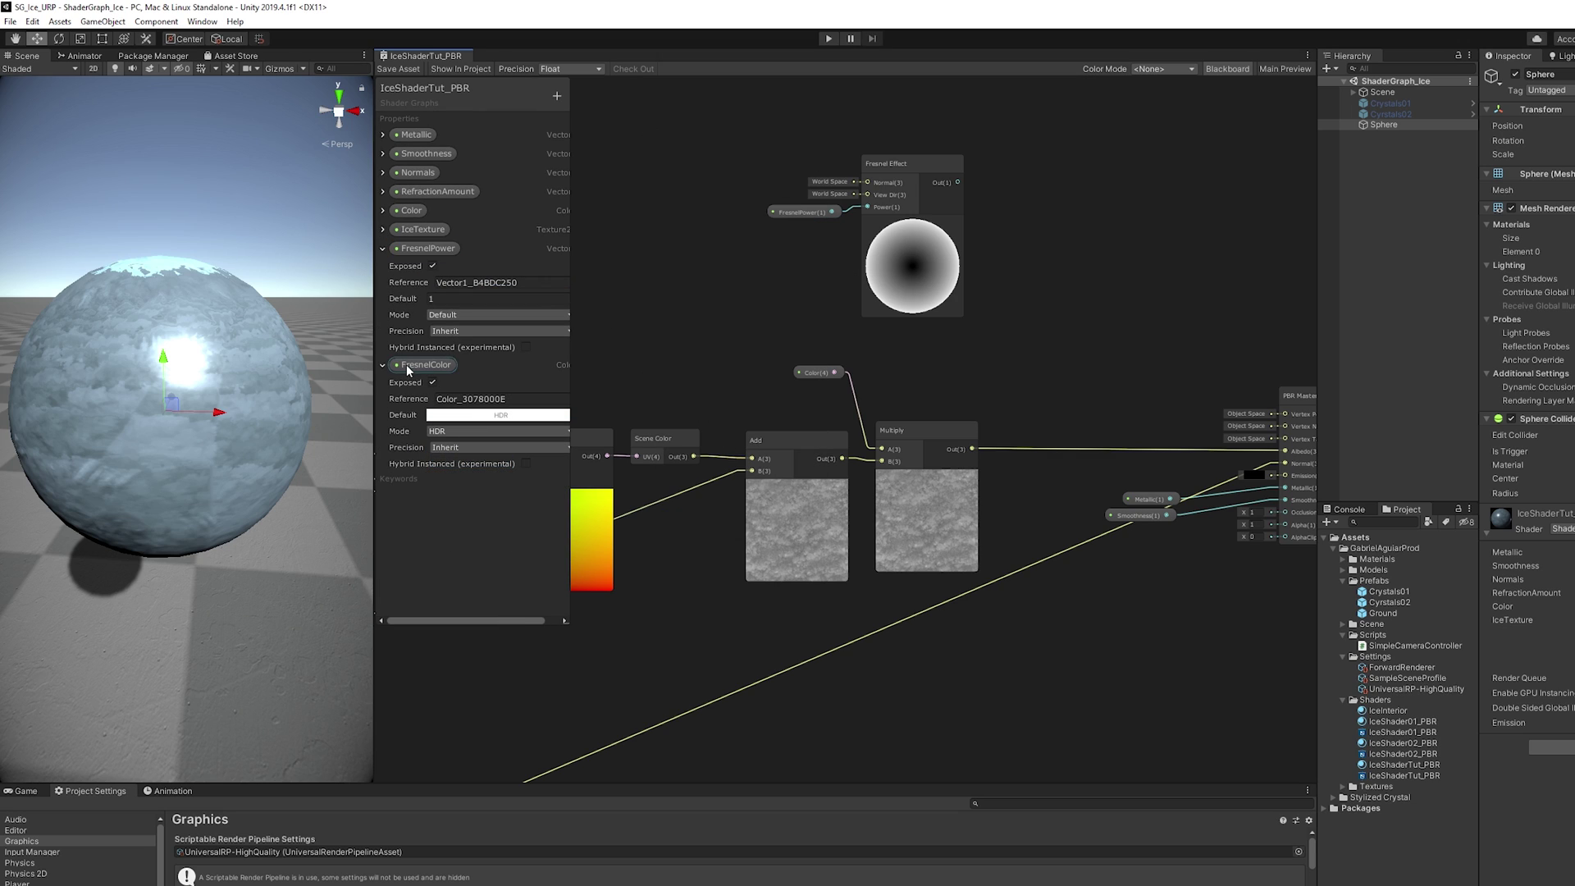
Place FresnelColor in the graph and multiply it with the Fresnel Effect output, FresnelColor in A and Fresnel in B.
{"action": "left_click_drag", "start_coordinate": [406, 364], "coordinate": [1018, 225]}
{"action": "key", "text": "space"}
{"action": "type", "text": "mul"}
{"action": "left_click", "coordinate": [994, 199]}
Create an Add node with the Fresnel Multiply in A and the Color Multiply in B.
{"action": "left_click_drag", "start_coordinate": [997, 135], "coordinate": [912, 166]}
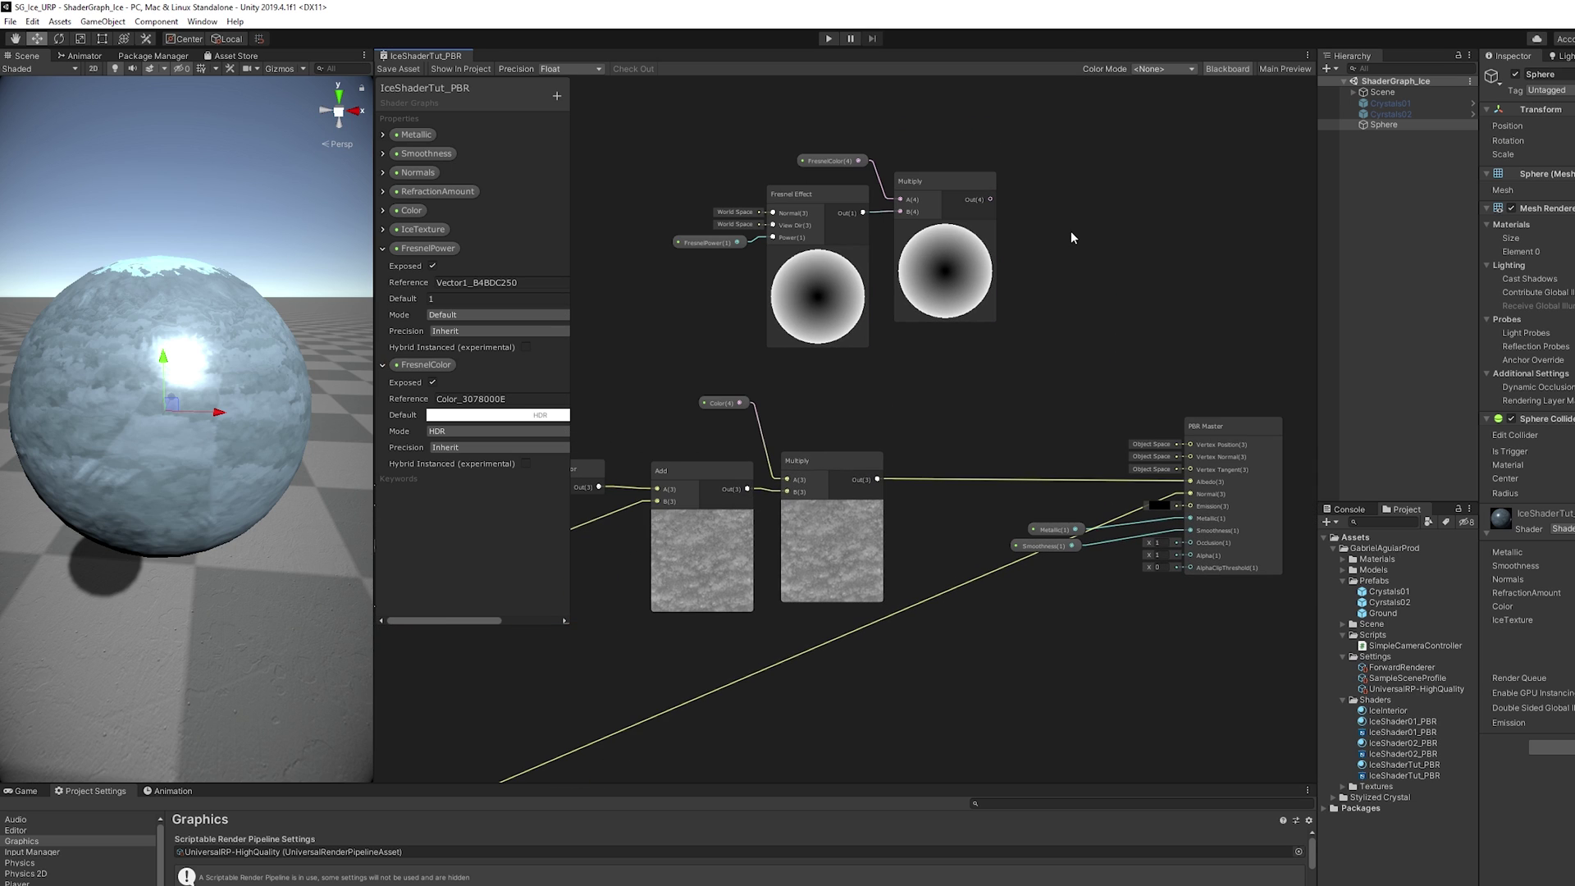
{"action": "key", "text": "space"}
{"action": "type", "text": "add"}
{"action": "left_click", "coordinate": [1040, 269]}
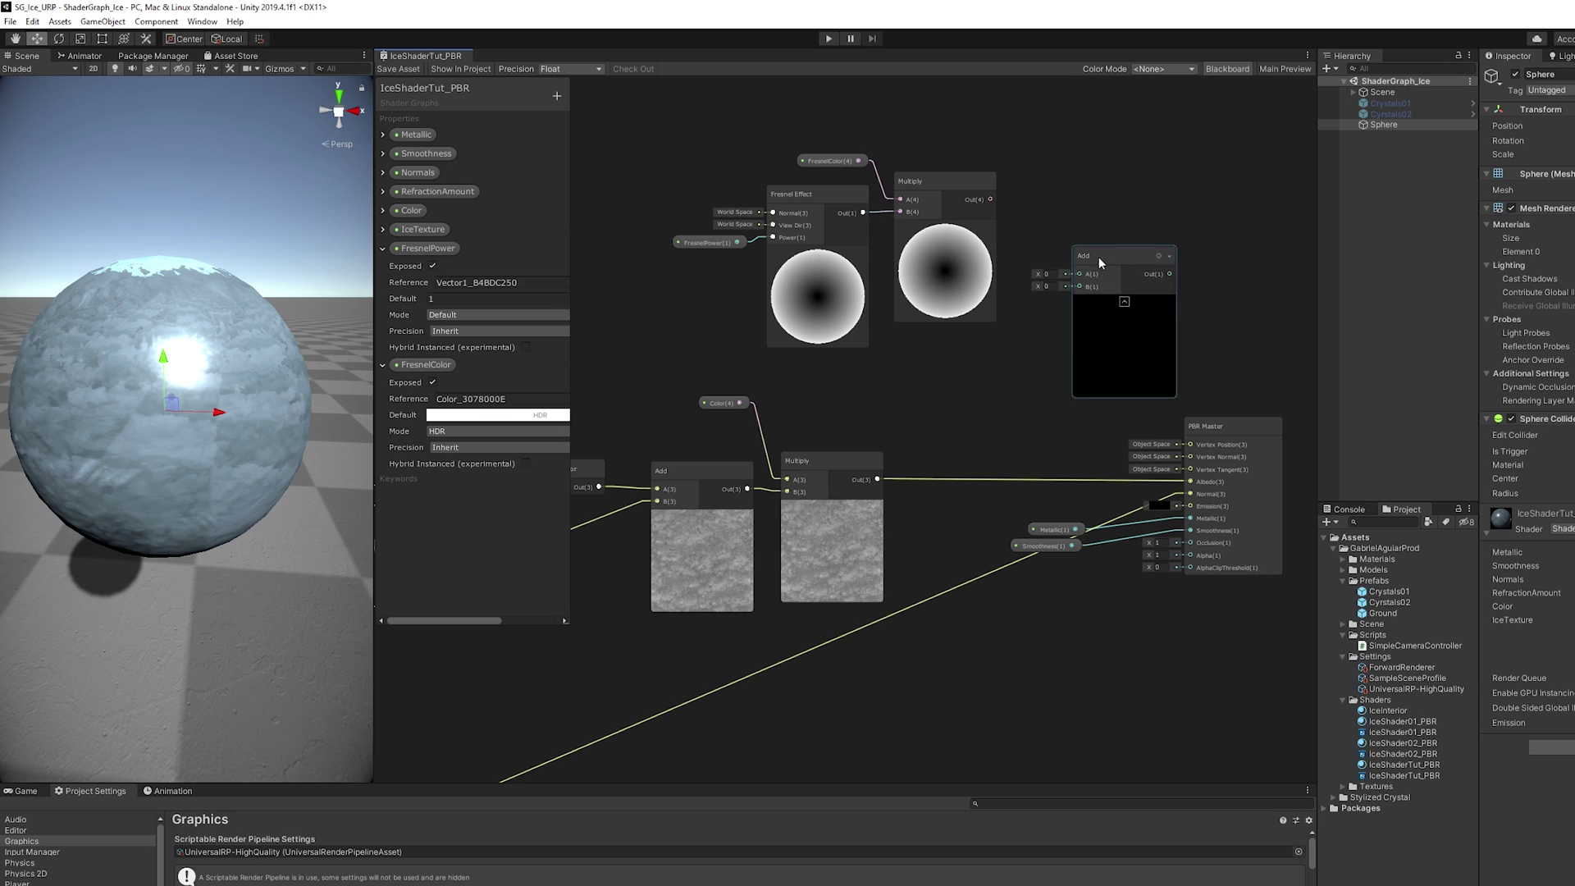
{"action": "left_click_drag", "start_coordinate": [1098, 260], "coordinate": [1079, 319]}
{"action": "left_click_drag", "start_coordinate": [878, 479], "coordinate": [1069, 351]}
{"action": "left_click_drag", "start_coordinate": [992, 200], "coordinate": [1063, 331]}
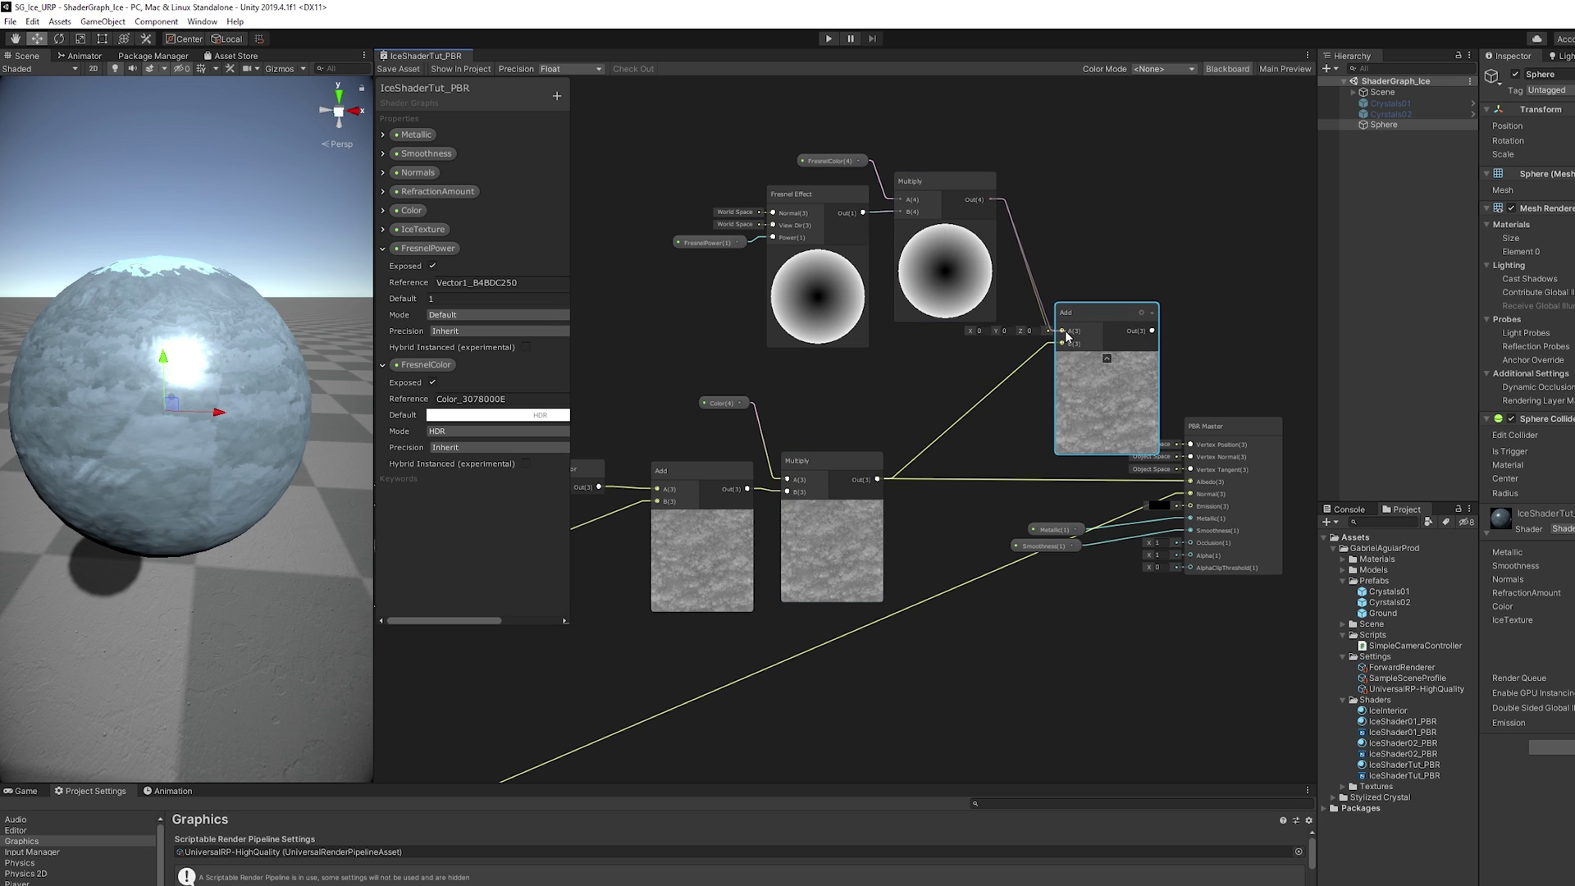
Rearrange the Fresnel and Add nodes, connecting the new Add output to the PBR Master's Albedo, and save the shader.
{"action": "left_click_drag", "start_coordinate": [1020, 145], "coordinate": [662, 286]}
{"action": "left_click_drag", "start_coordinate": [952, 188], "coordinate": [825, 179]}
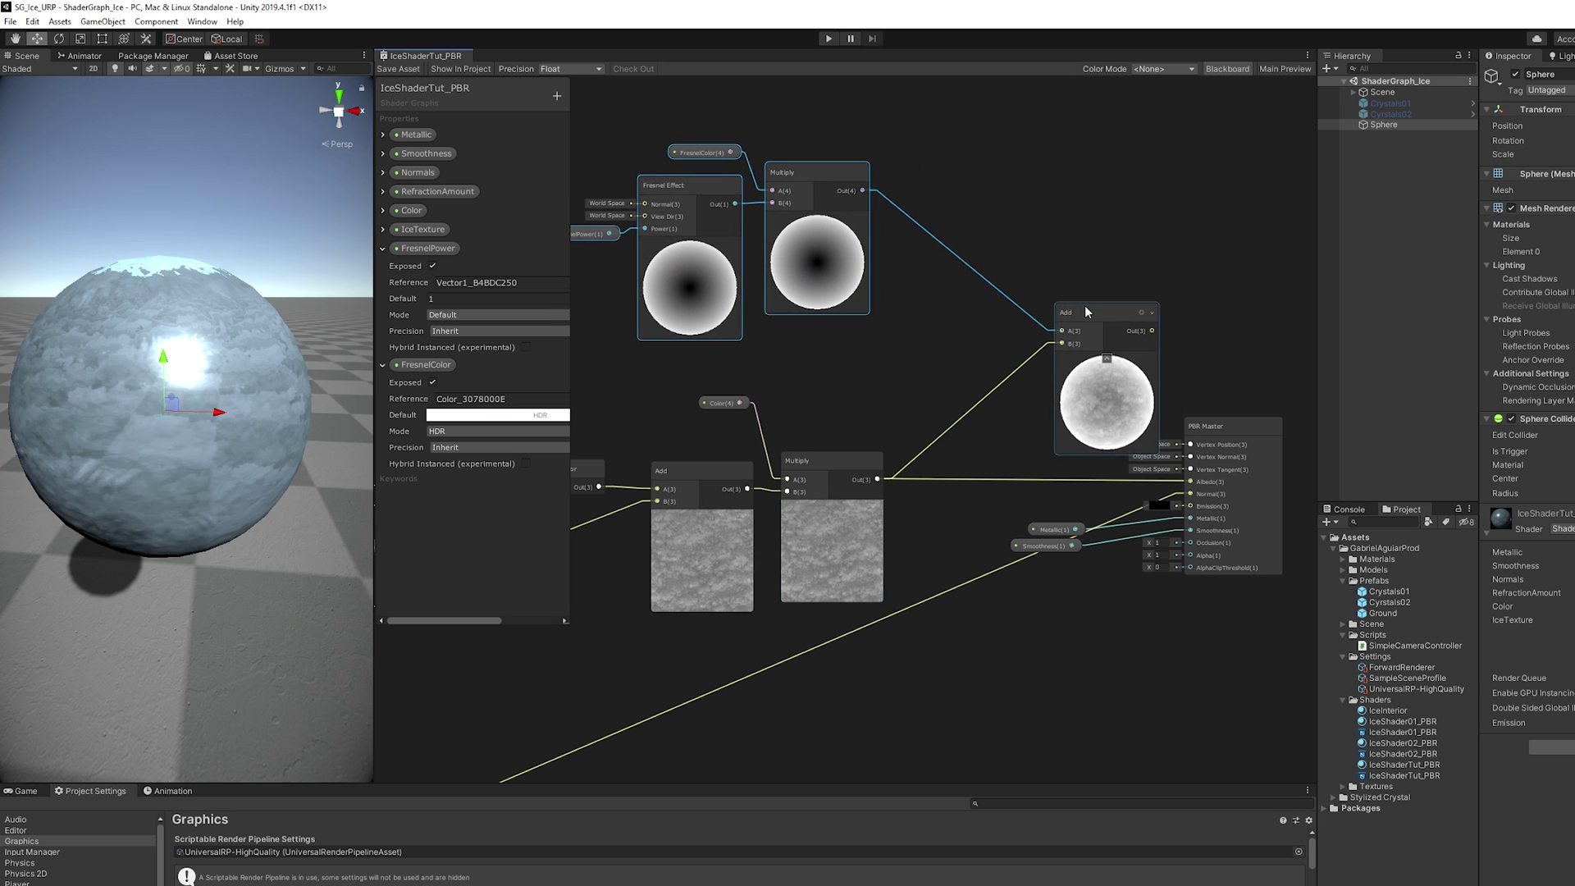
{"action": "left_click_drag", "start_coordinate": [1088, 314], "coordinate": [955, 452]}
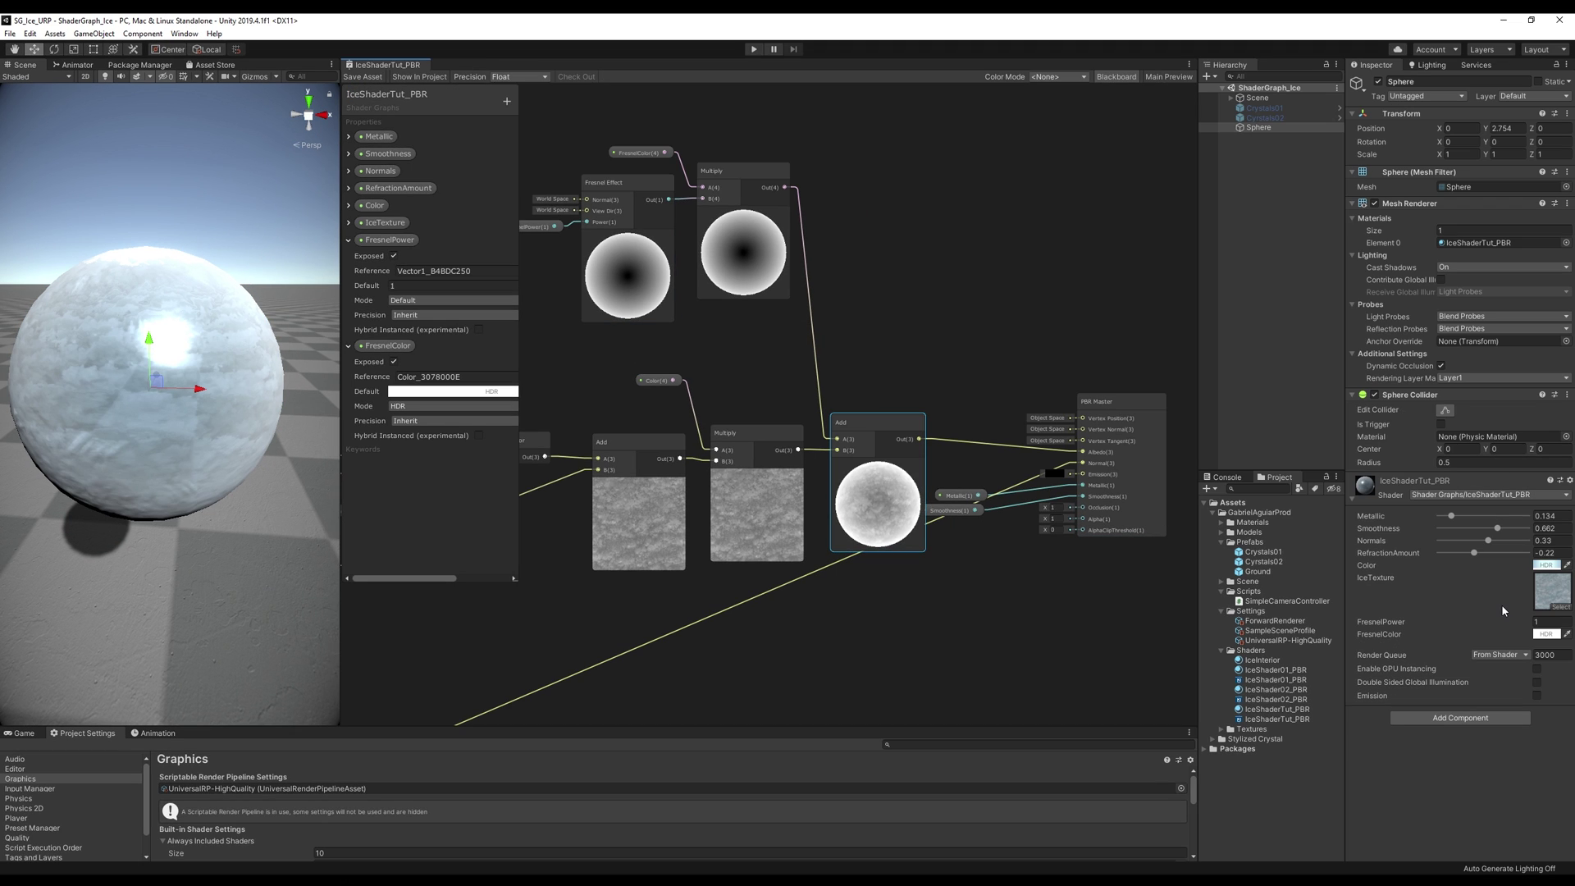
Set the sphere material's FresnelPower to 2 and its FresnelColor to a light blue with hue 216 and saturation 50.
{"action": "left_click", "coordinate": [1542, 621]}
{"action": "type", "text": "2"}
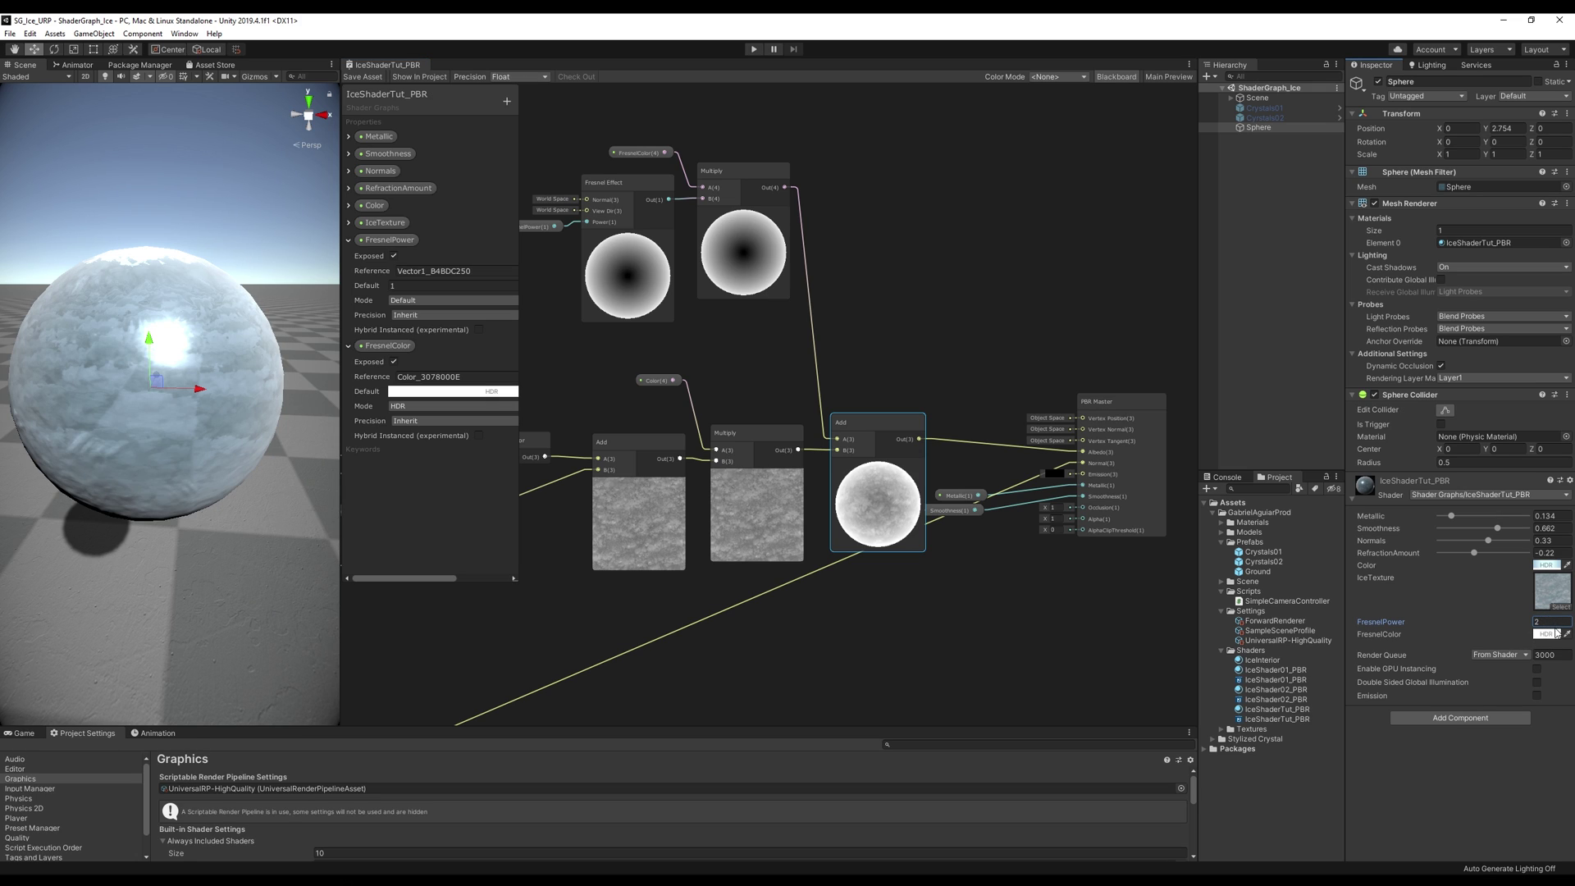
{"action": "left_click", "coordinate": [1556, 632]}
{"action": "left_click", "coordinate": [624, 295]}
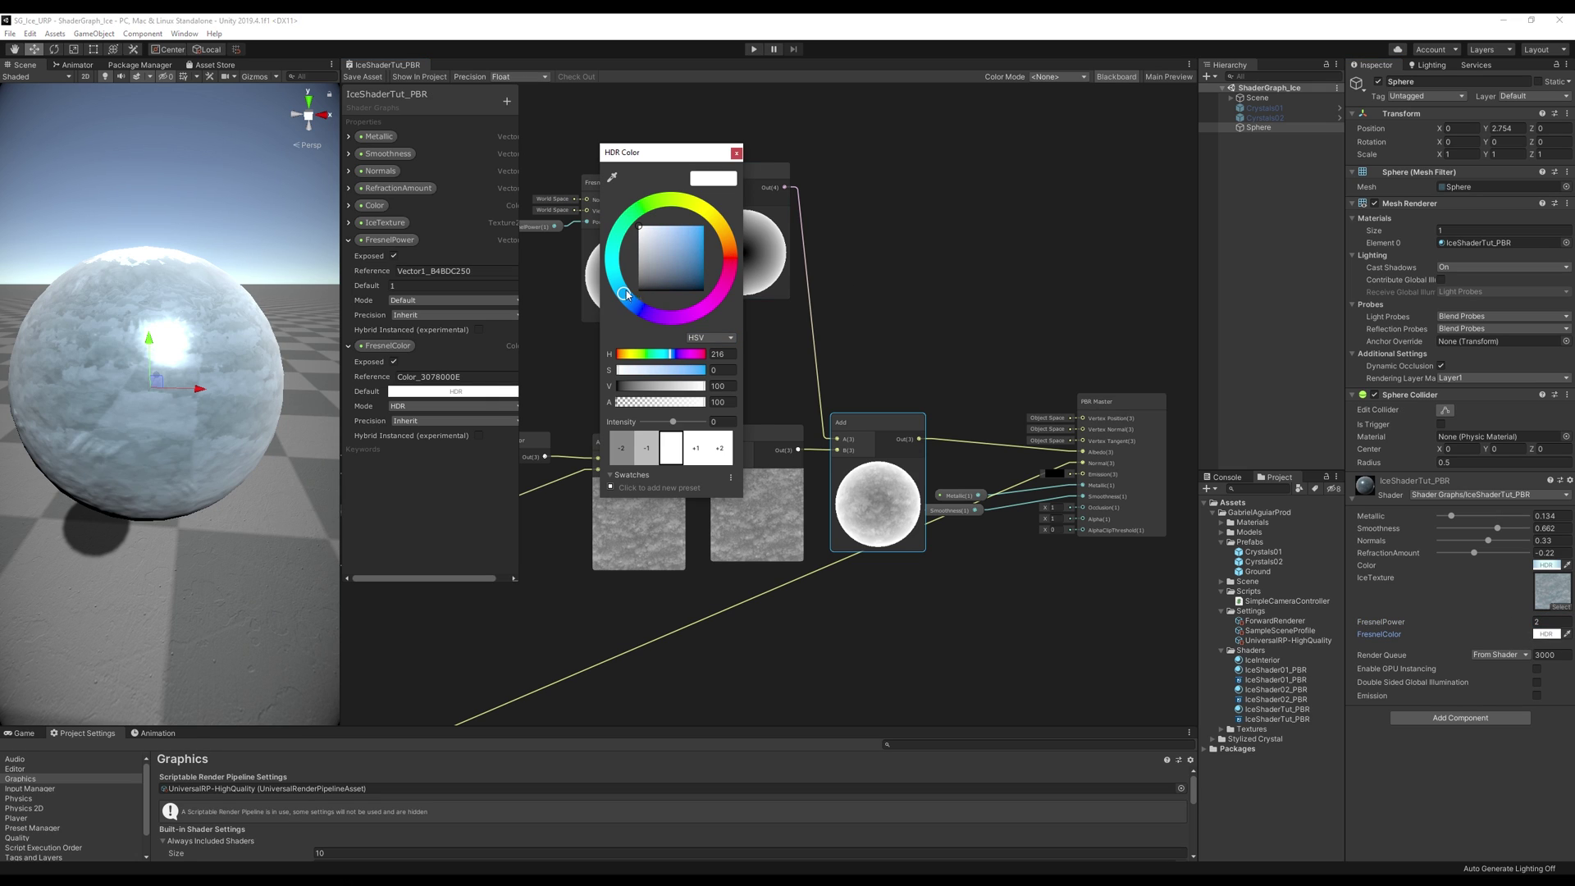
{"action": "mouse_move", "coordinate": [674, 233]}
{"action": "left_mouse_down"}
{"action": "mouse_move", "coordinate": [658, 223]}
{"action": "mouse_move", "coordinate": [671, 223]}
{"action": "left_mouse_up"}
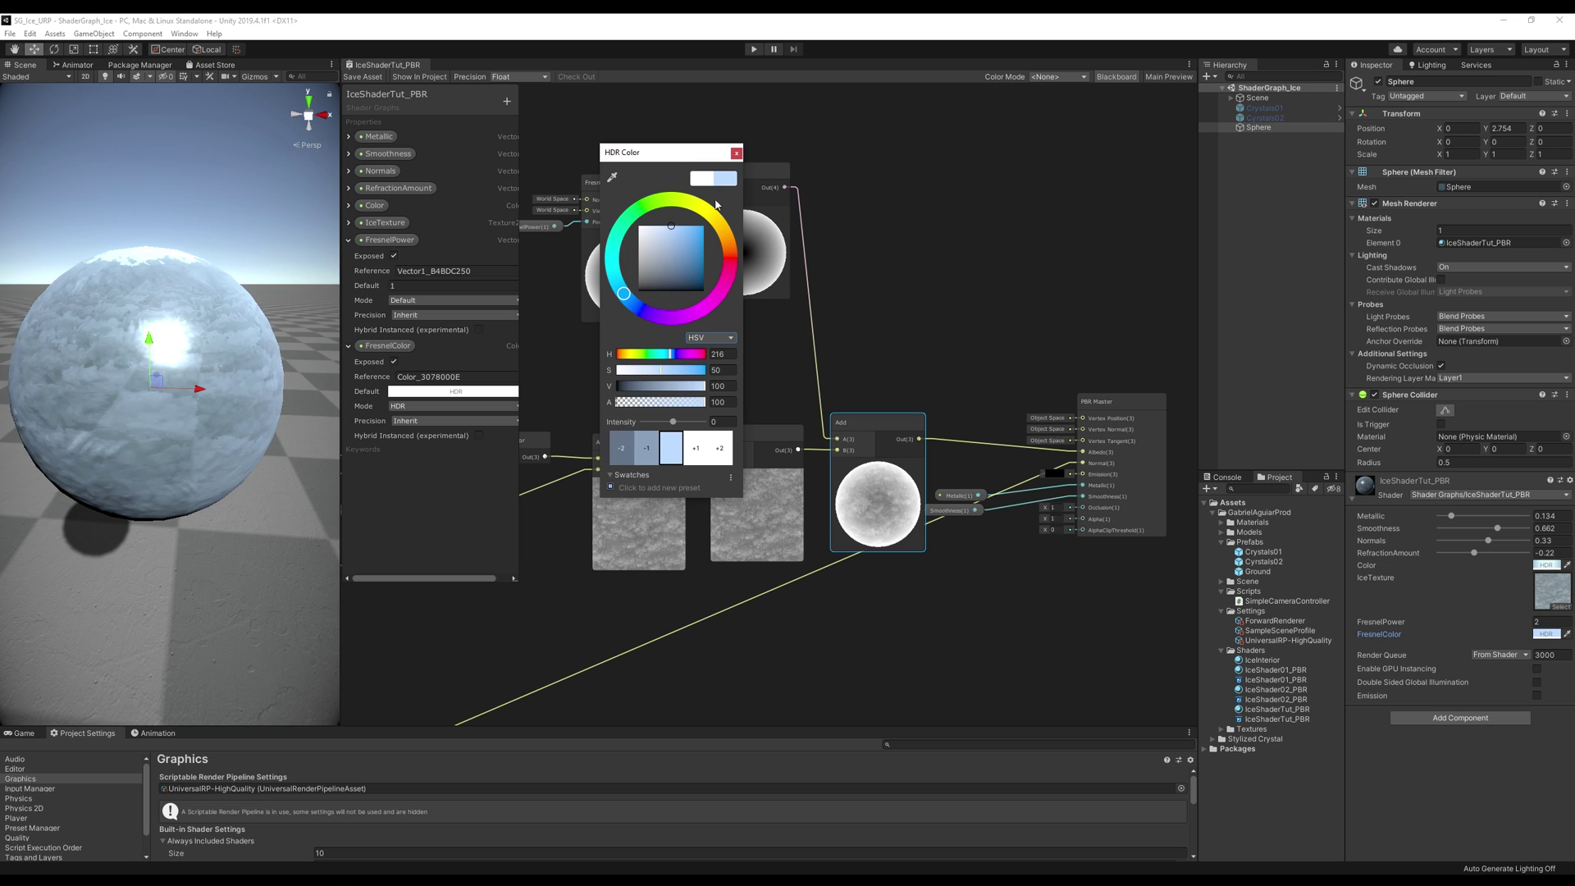
{"action": "left_click", "coordinate": [736, 153]}
Change the sphere material's Color to a stronger blue and FresnelPower to 1, and inspect the sphere.
{"action": "left_click", "coordinate": [1547, 566]}
{"action": "left_click", "coordinate": [625, 296]}
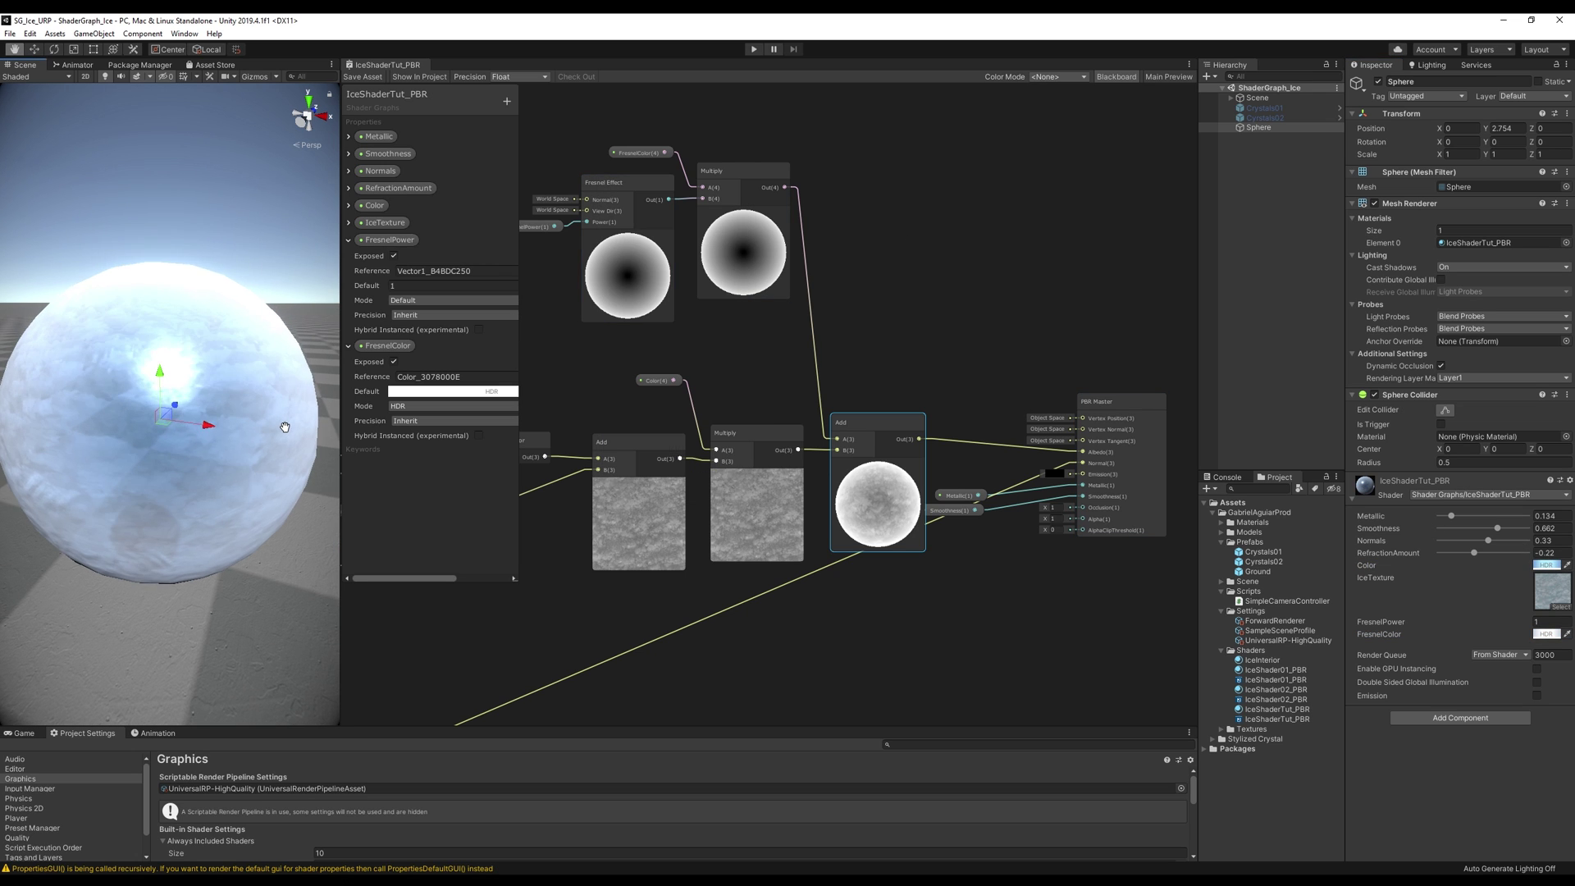
{"action": "left_click_drag", "start_coordinate": [278, 497], "coordinate": [402, 370], "text": "alt"}
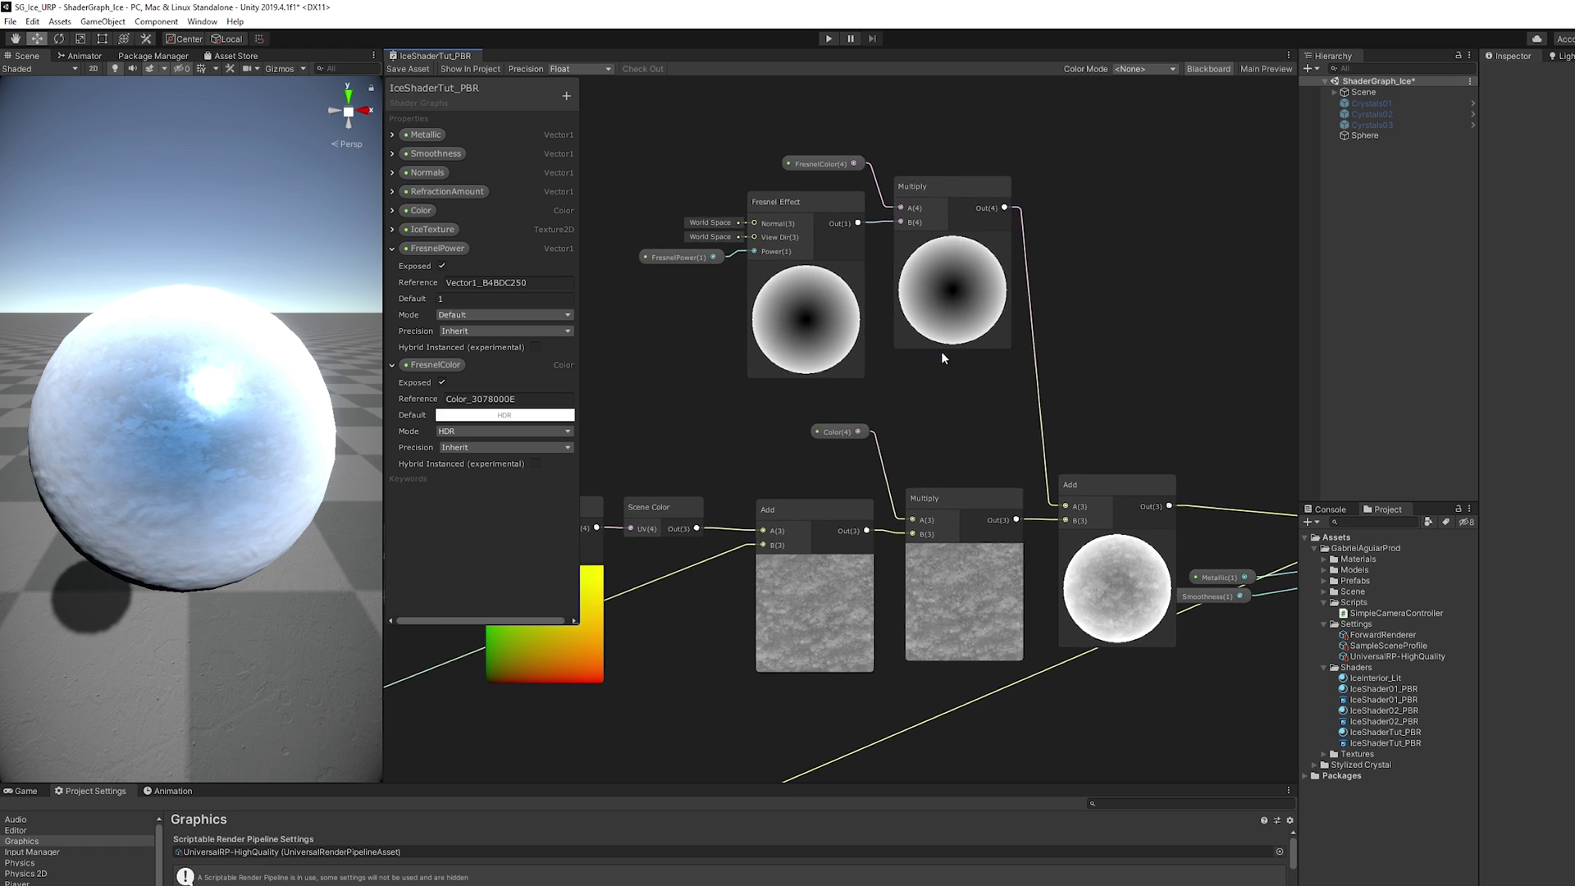
Create a Tiling And Offset node and connect its output to the ice texture's Sample Texture 2D UV input.
{"action": "scroll", "coordinate": [894, 468], "scroll_direction": "down", "scroll_amount": 2}
{"action": "middle_click_drag", "start_coordinate": [893, 468], "coordinate": [1100, 348]}
{"action": "middle_click_drag", "start_coordinate": [708, 396], "coordinate": [1150, 228]}
{"action": "scroll", "coordinate": [866, 423], "scroll_direction": "up", "scroll_amount": 2}
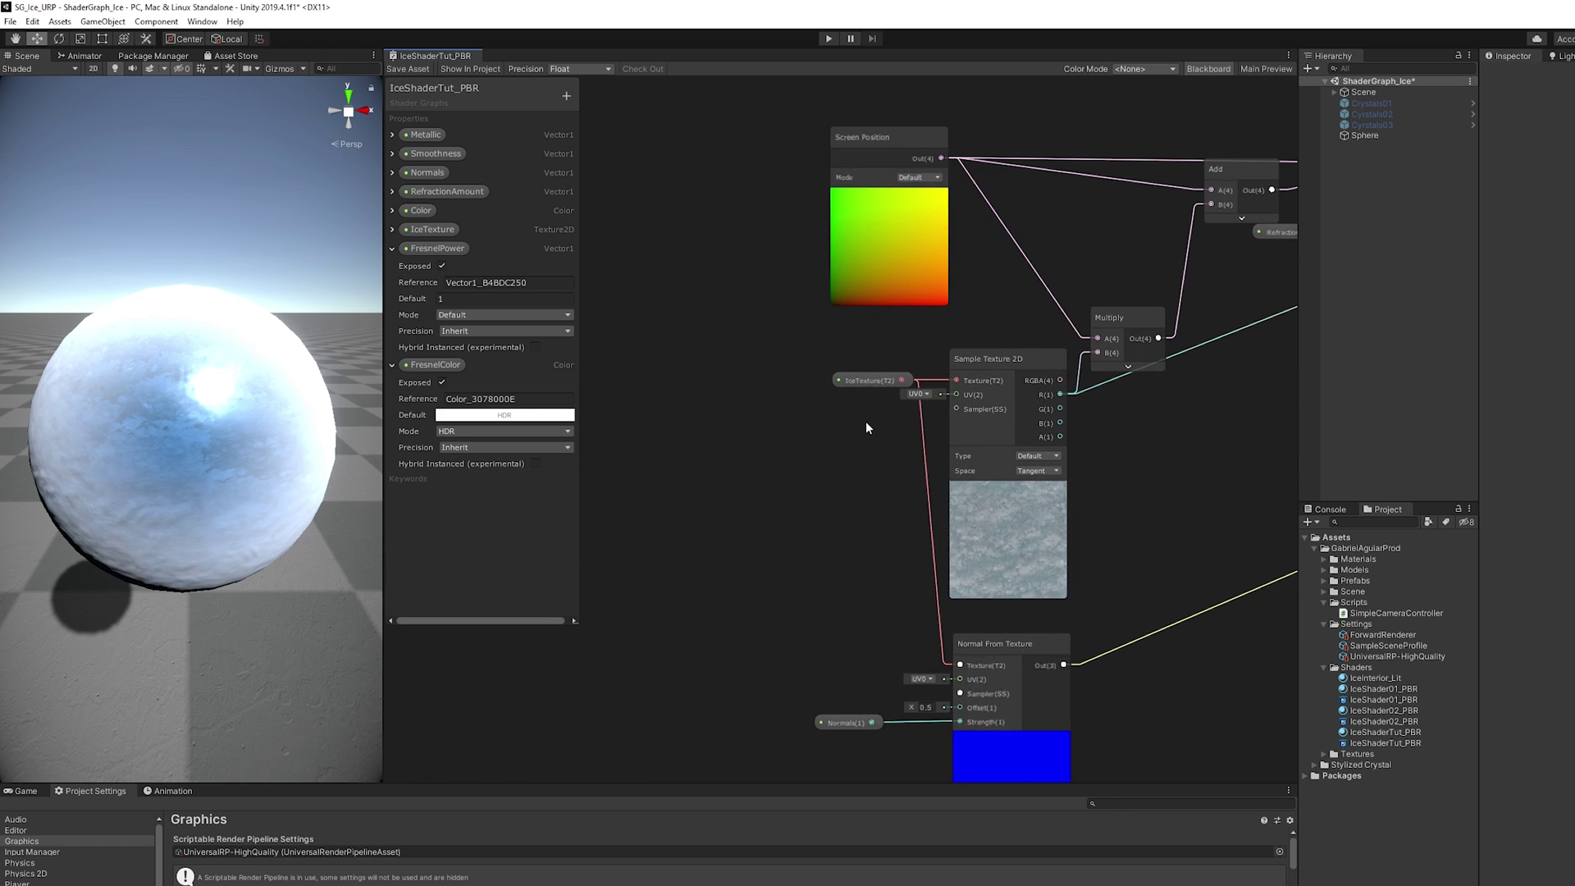
{"action": "key", "text": "space"}
{"action": "type", "text": "til"}
{"action": "key", "text": "Return"}
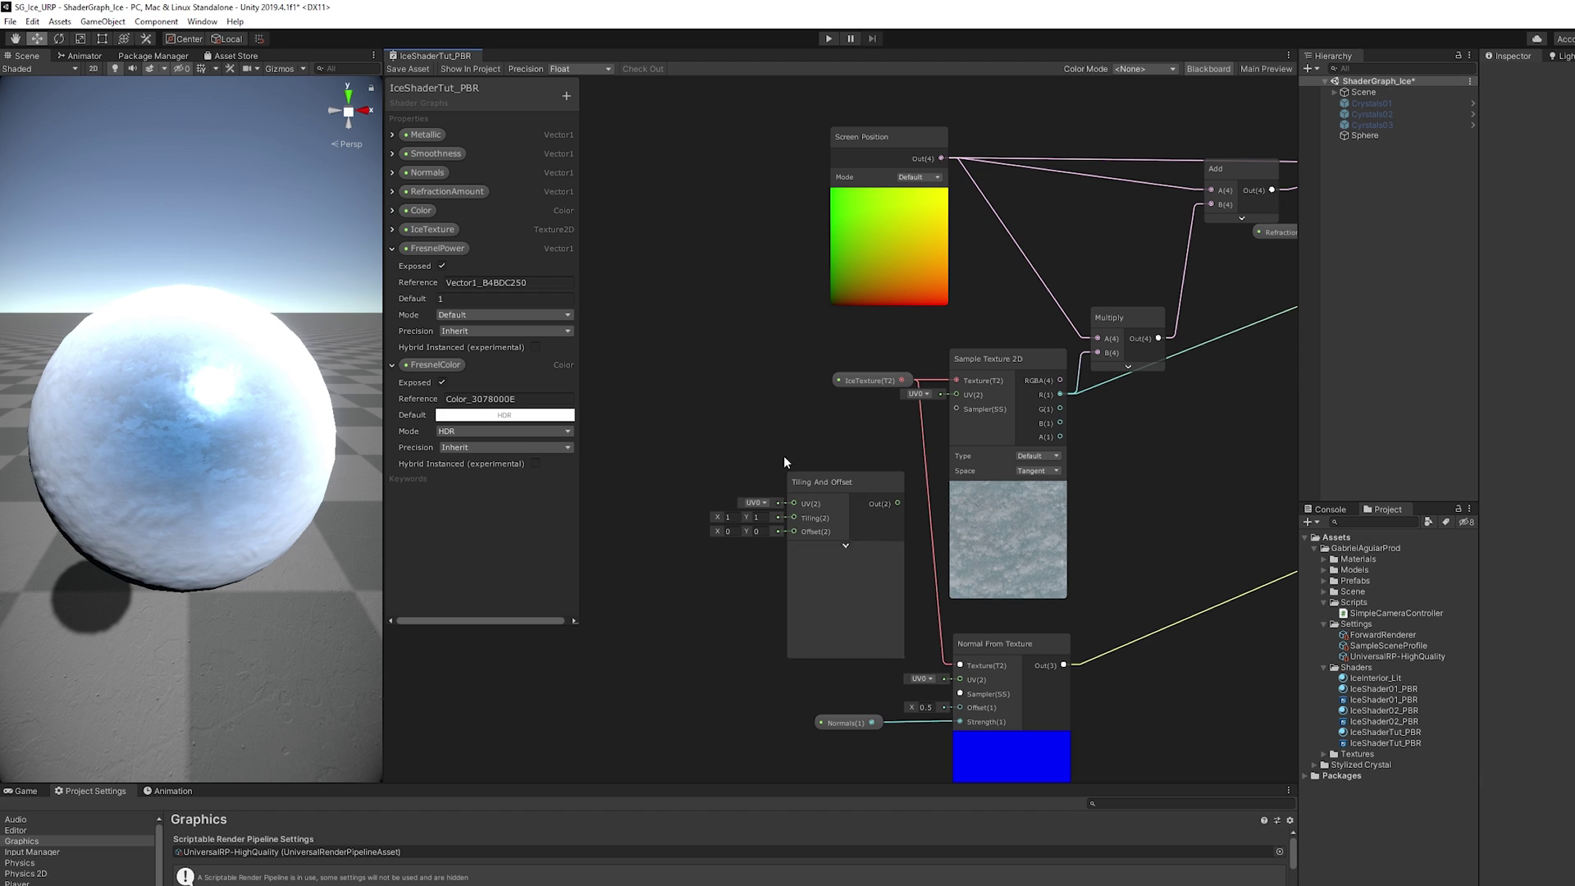
{"action": "left_click_drag", "start_coordinate": [809, 485], "coordinate": [784, 460]}
{"action": "left_click_drag", "start_coordinate": [875, 477], "coordinate": [957, 396]}
Add a Vector2 property named IceTiling and move it directly below IceTexture in the property list.
{"action": "left_click", "coordinate": [569, 96]}
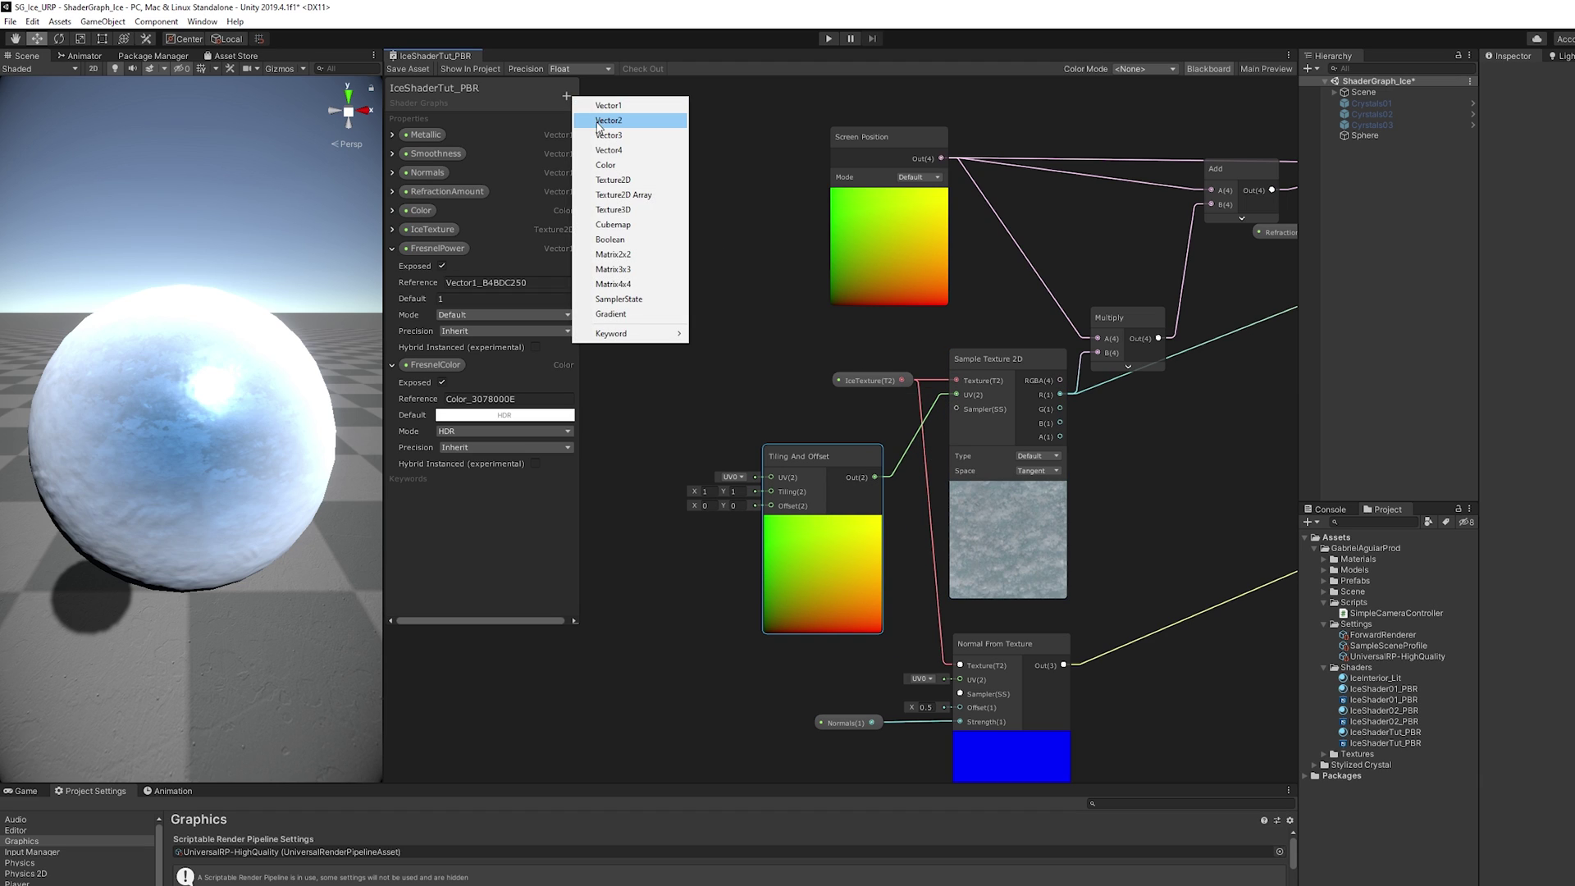
{"action": "left_click", "coordinate": [597, 121]}
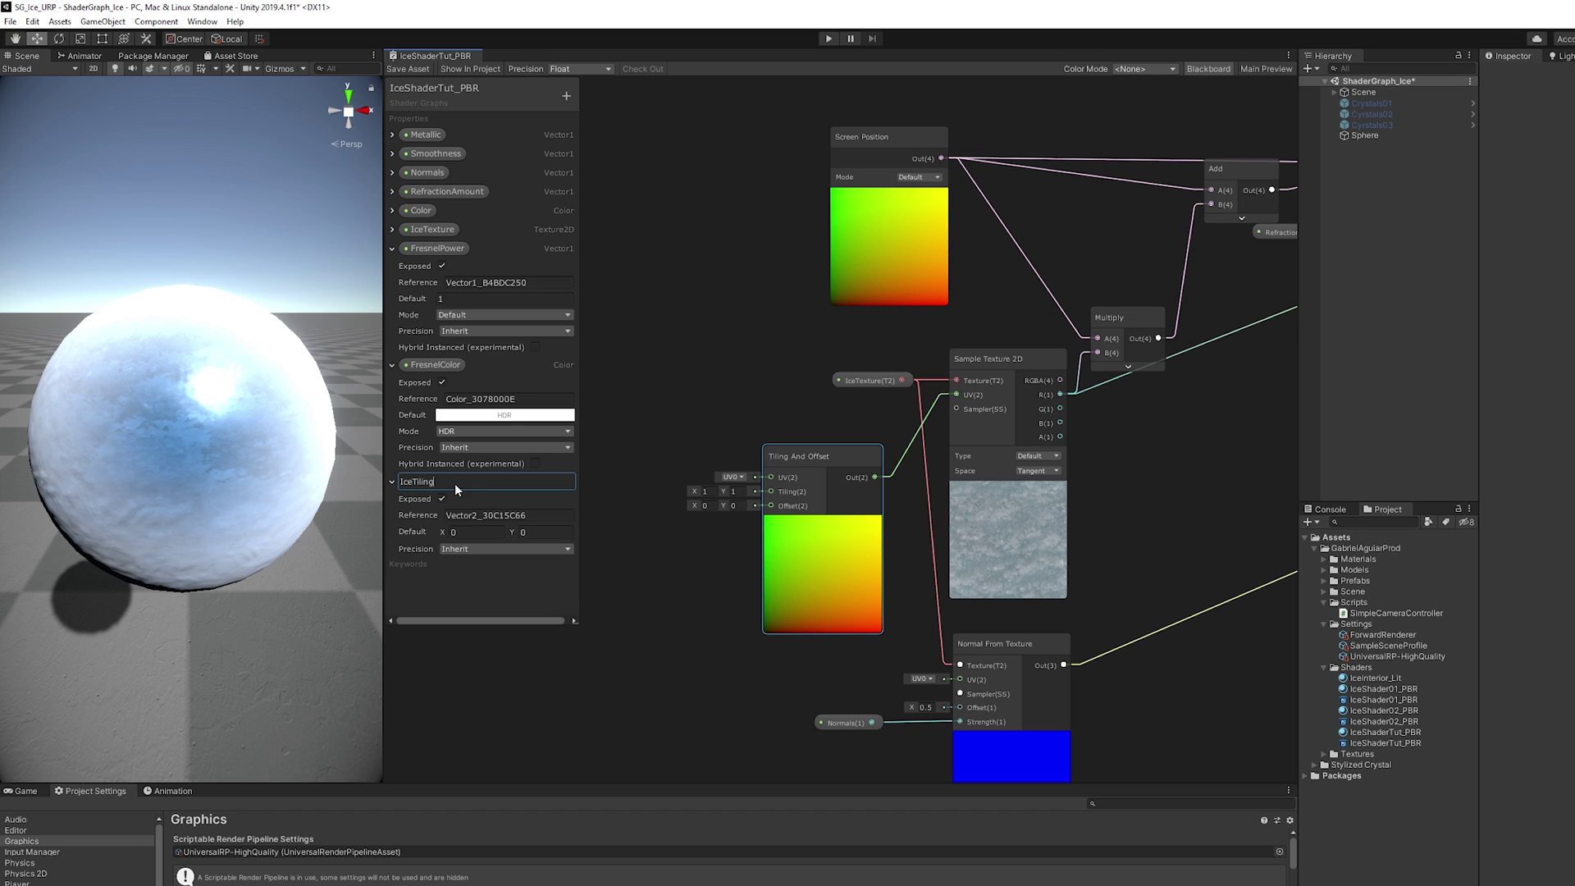
{"action": "left_click_drag", "start_coordinate": [410, 481], "coordinate": [427, 249]}
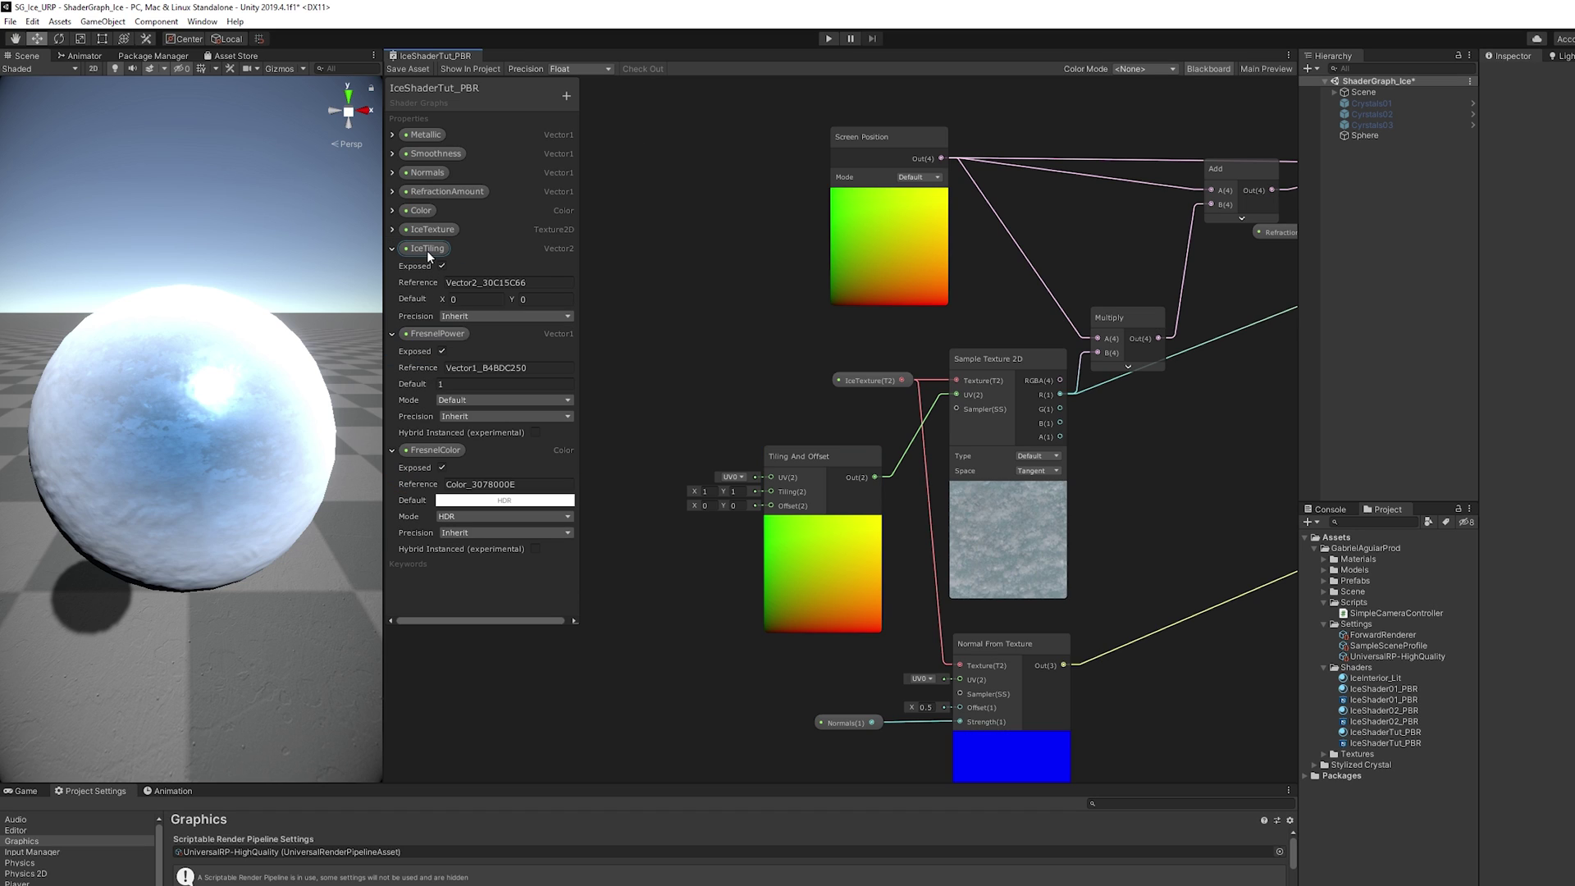
Set IceTiling's default to X 1, Y 1 and connect the property to the Tiling And Offset node's Tiling input.
{"action": "left_click", "coordinate": [464, 299]}
{"action": "type", "text": "1"}
{"action": "left_click", "coordinate": [528, 301]}
{"action": "type", "text": "1"}
{"action": "left_click_drag", "start_coordinate": [420, 253], "coordinate": [771, 491]}
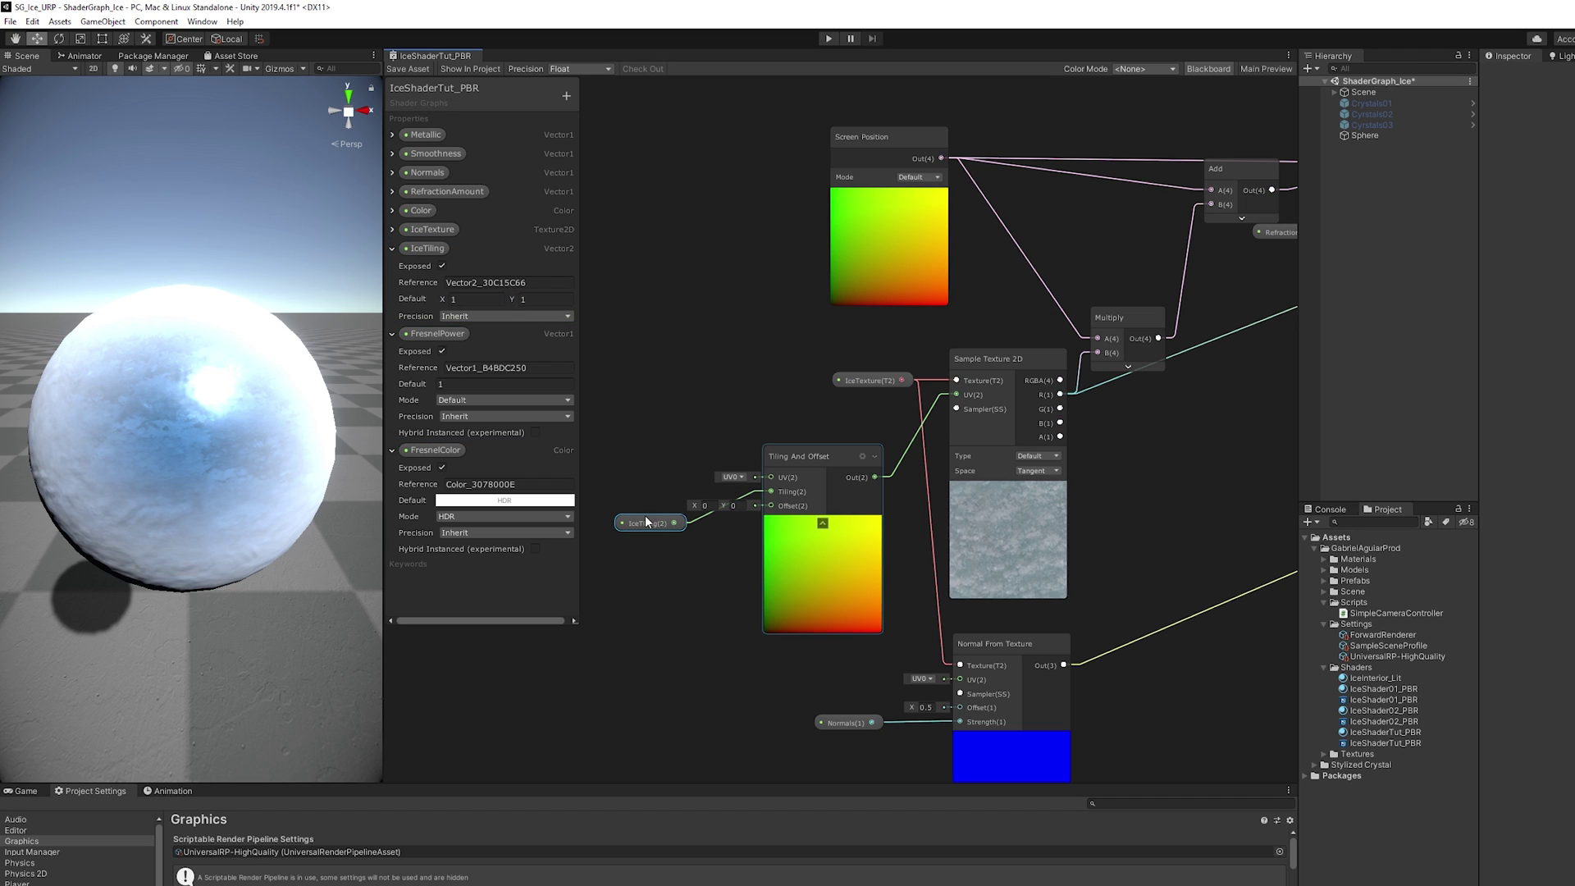
Reposition the IceTiling property node closer to the Tiling And Offset node and save the shader graph.
{"action": "left_click_drag", "start_coordinate": [645, 521], "coordinate": [692, 496]}
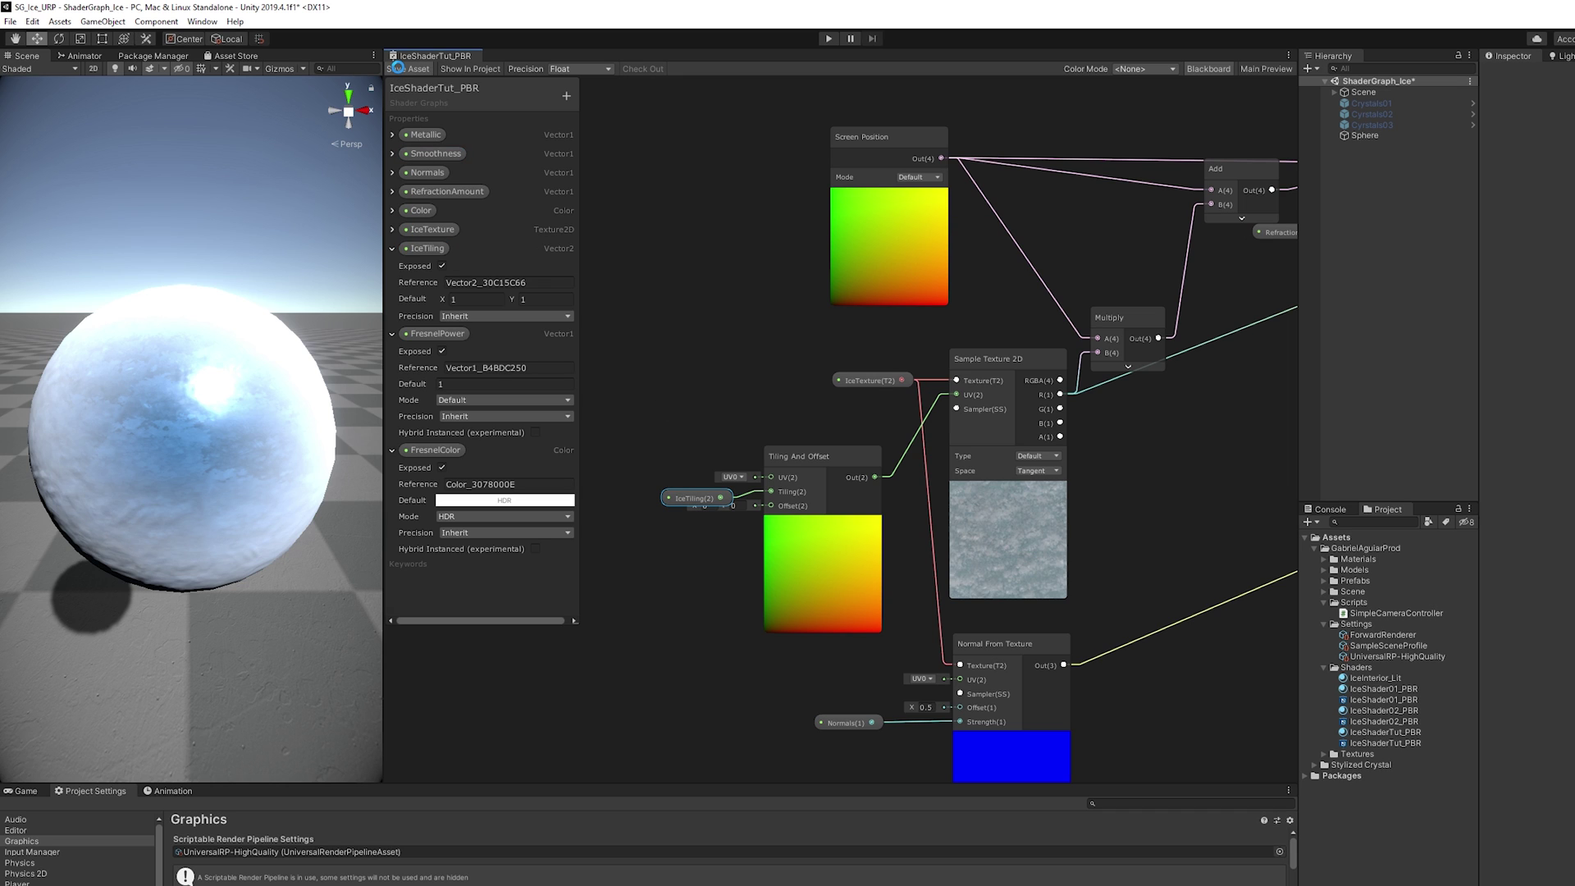
{"action": "left_click", "coordinate": [398, 68]}
On the sphere's material, try IceTiling at X 5, Y 5, and settle on X 3, Y 3.
{"action": "left_click", "coordinate": [1365, 135]}
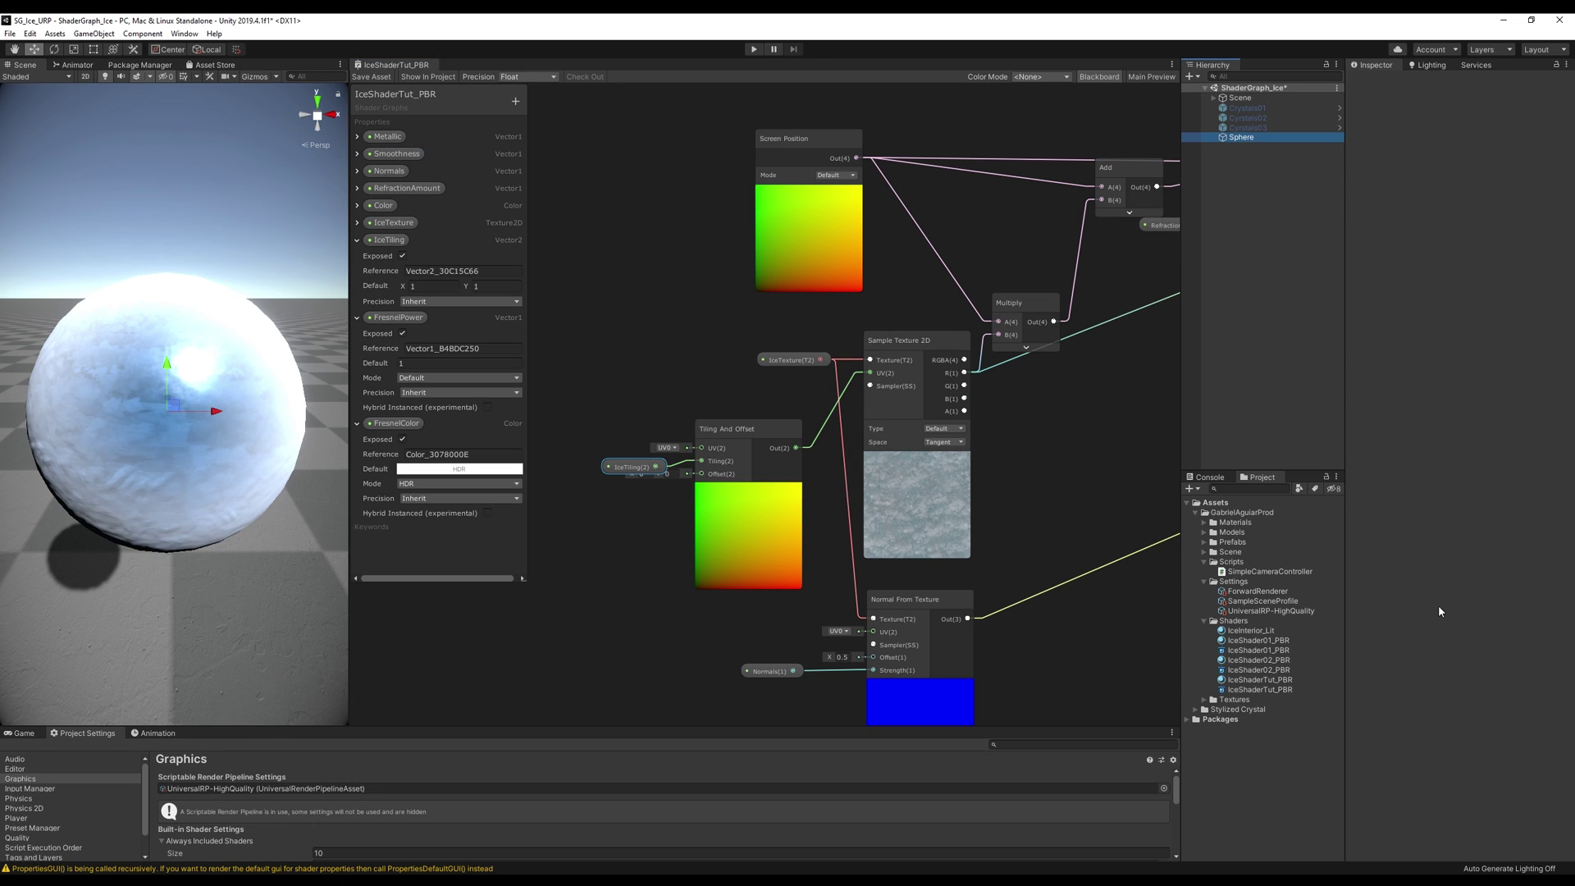
{"action": "left_click", "coordinate": [1468, 623]}
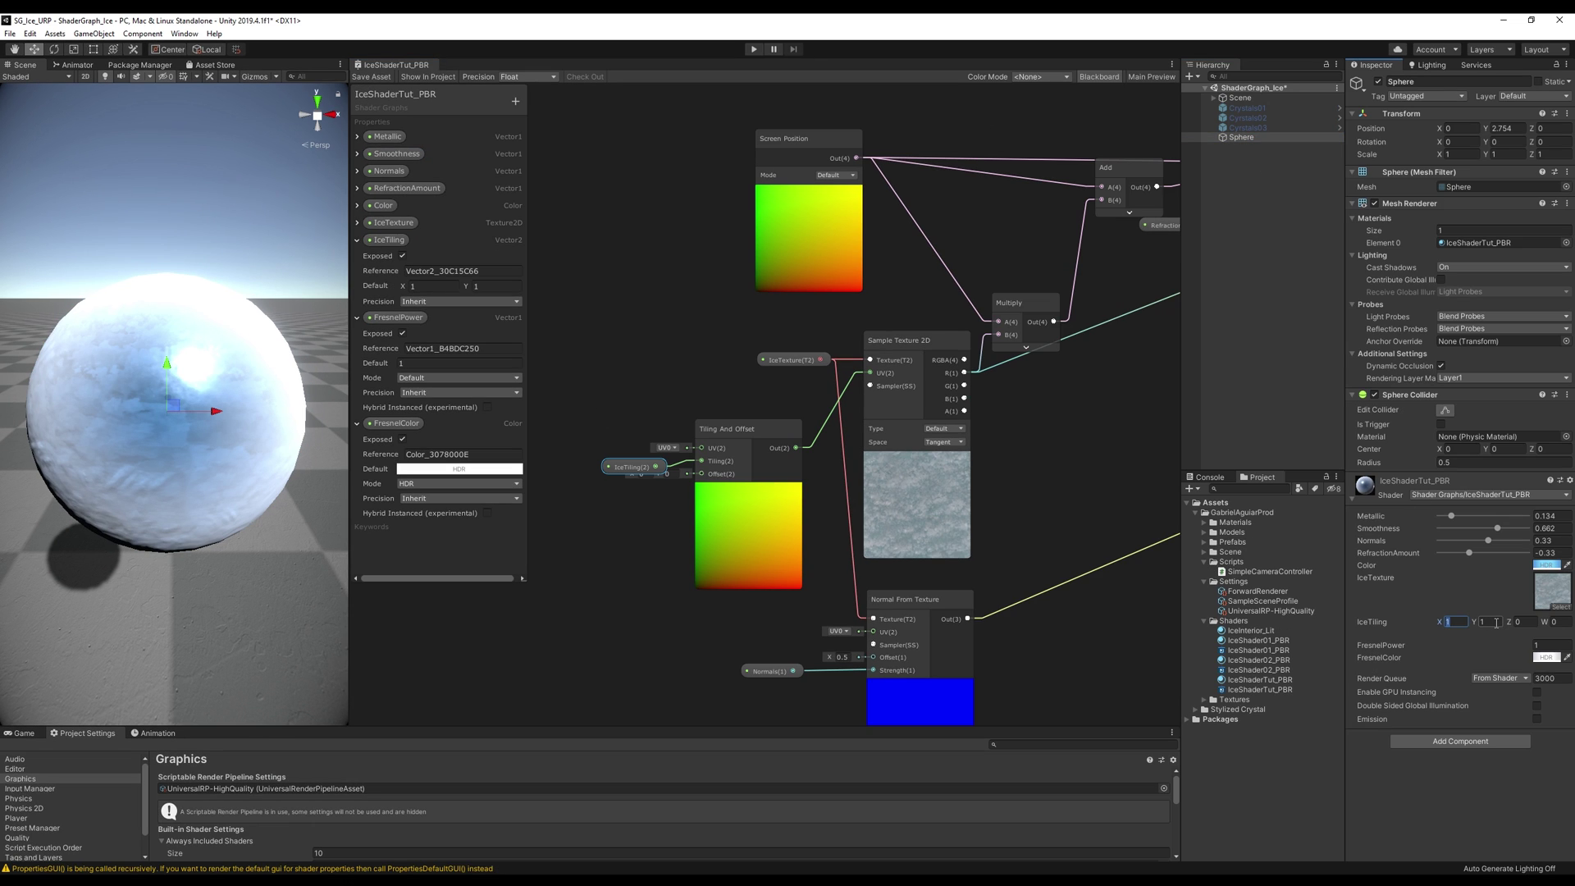
{"action": "type", "text": "5"}
{"action": "key", "text": "Tab"}
{"action": "type", "text": "5"}
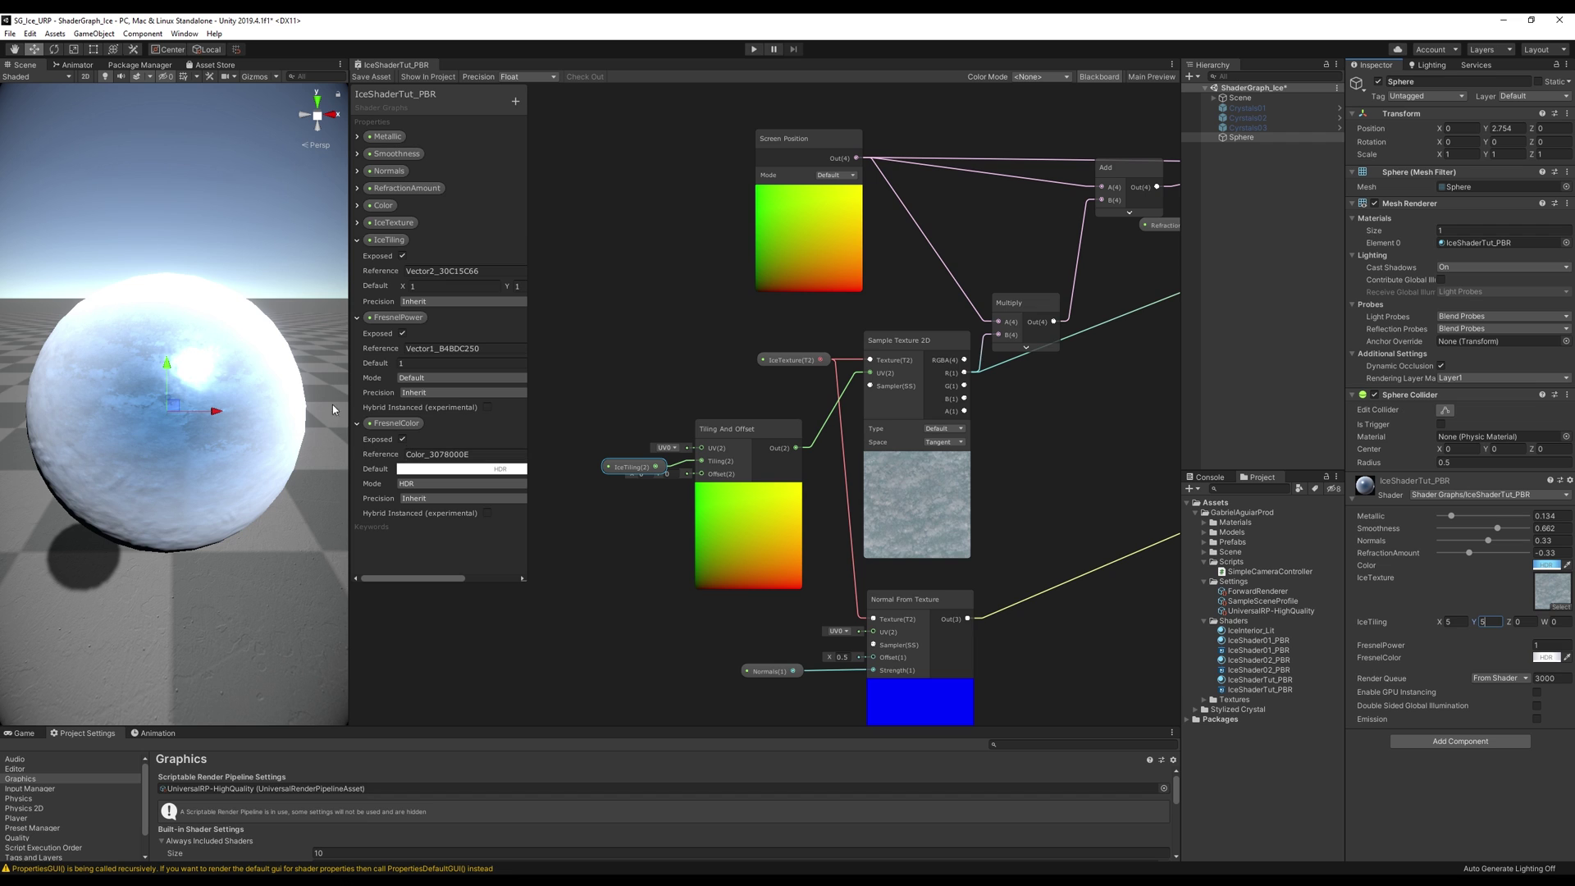
{"action": "left_click", "coordinate": [1463, 624]}
{"action": "type", "text": "3"}
{"action": "left_click", "coordinate": [1487, 623]}
{"action": "type", "text": "3"}
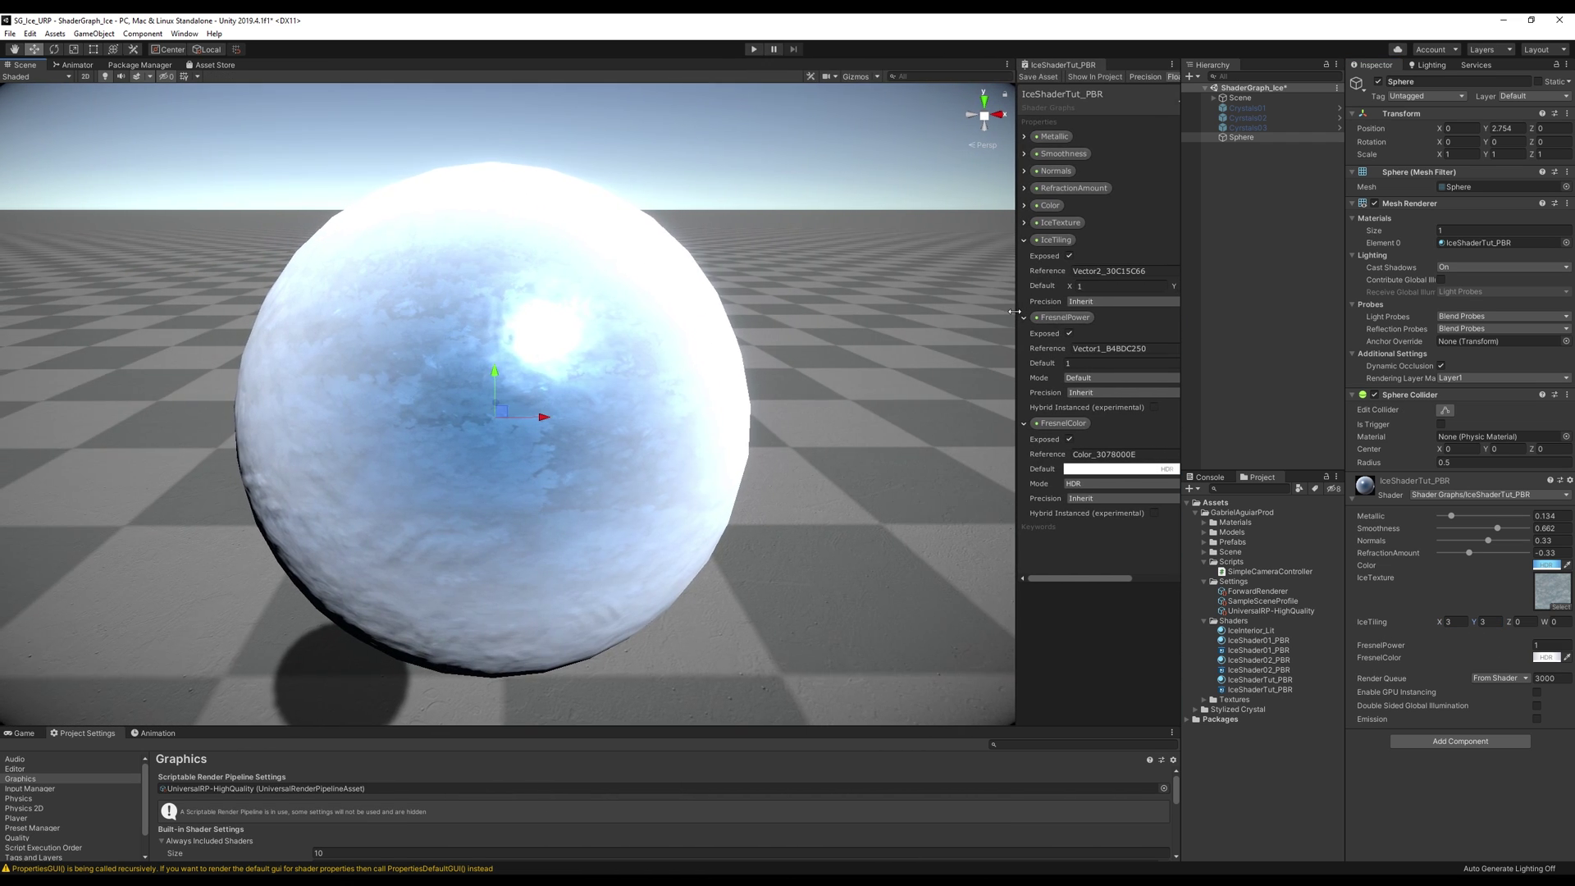
Show the Cyrstals03 object in the scene and deactivate the Sphere.
{"action": "left_click", "coordinate": [1248, 127]}
{"action": "left_click", "coordinate": [1275, 140]}
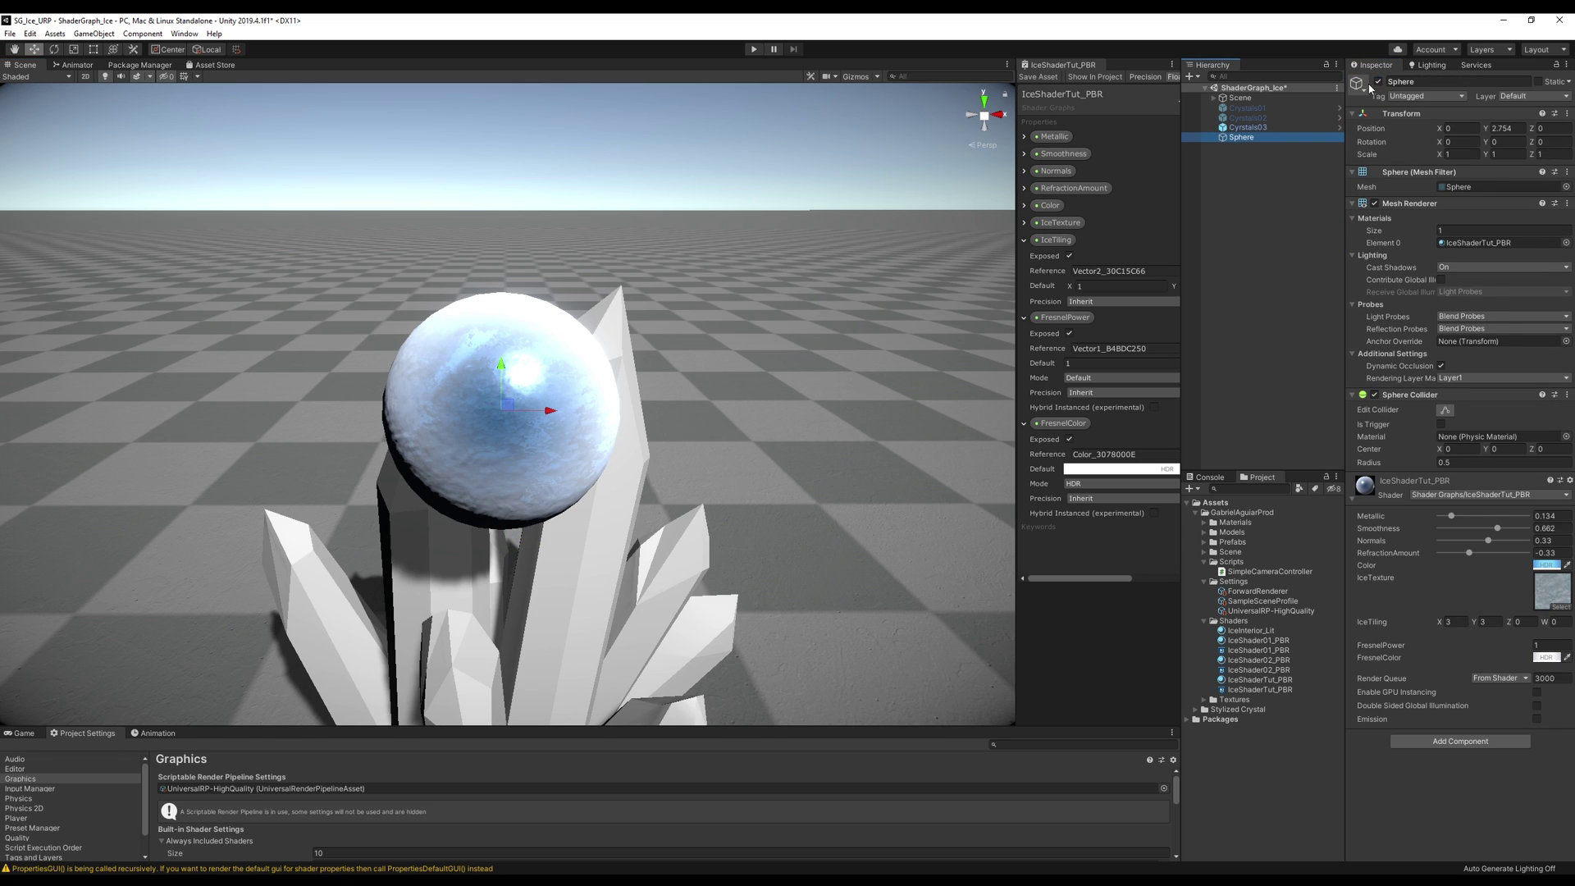
{"action": "left_click", "coordinate": [1378, 81]}
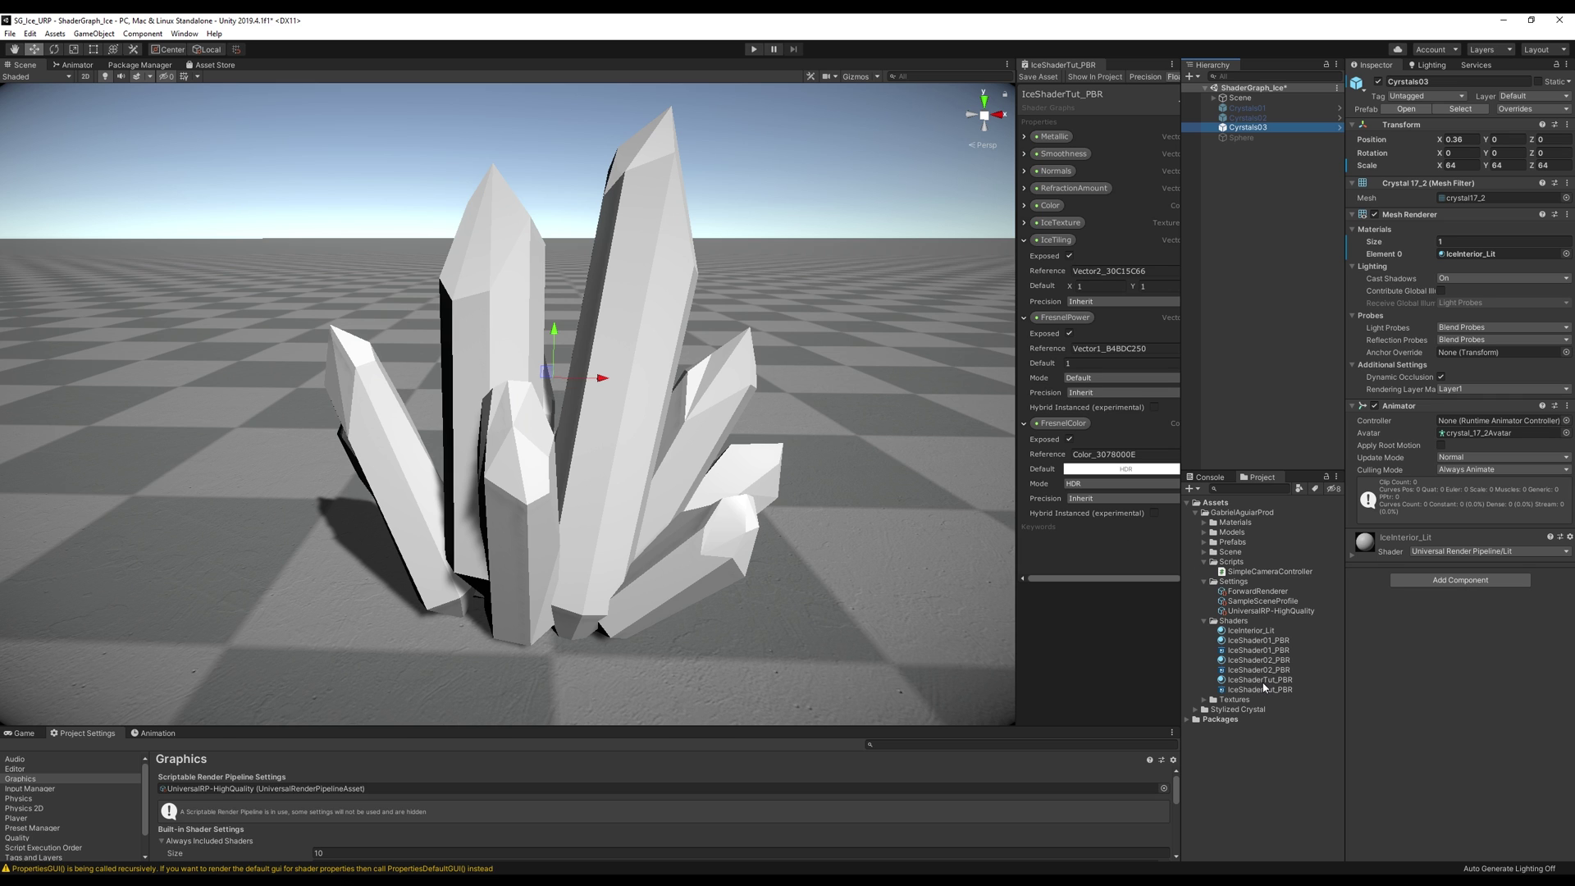
Assign the IceShaderTut_PBR material to Element 0 of Cyrstals03 and inspect the crystals from several angles.
{"action": "left_click_drag", "start_coordinate": [1268, 688], "coordinate": [1453, 256]}
{"action": "middle_click_drag", "start_coordinate": [638, 407], "coordinate": [642, 320]}
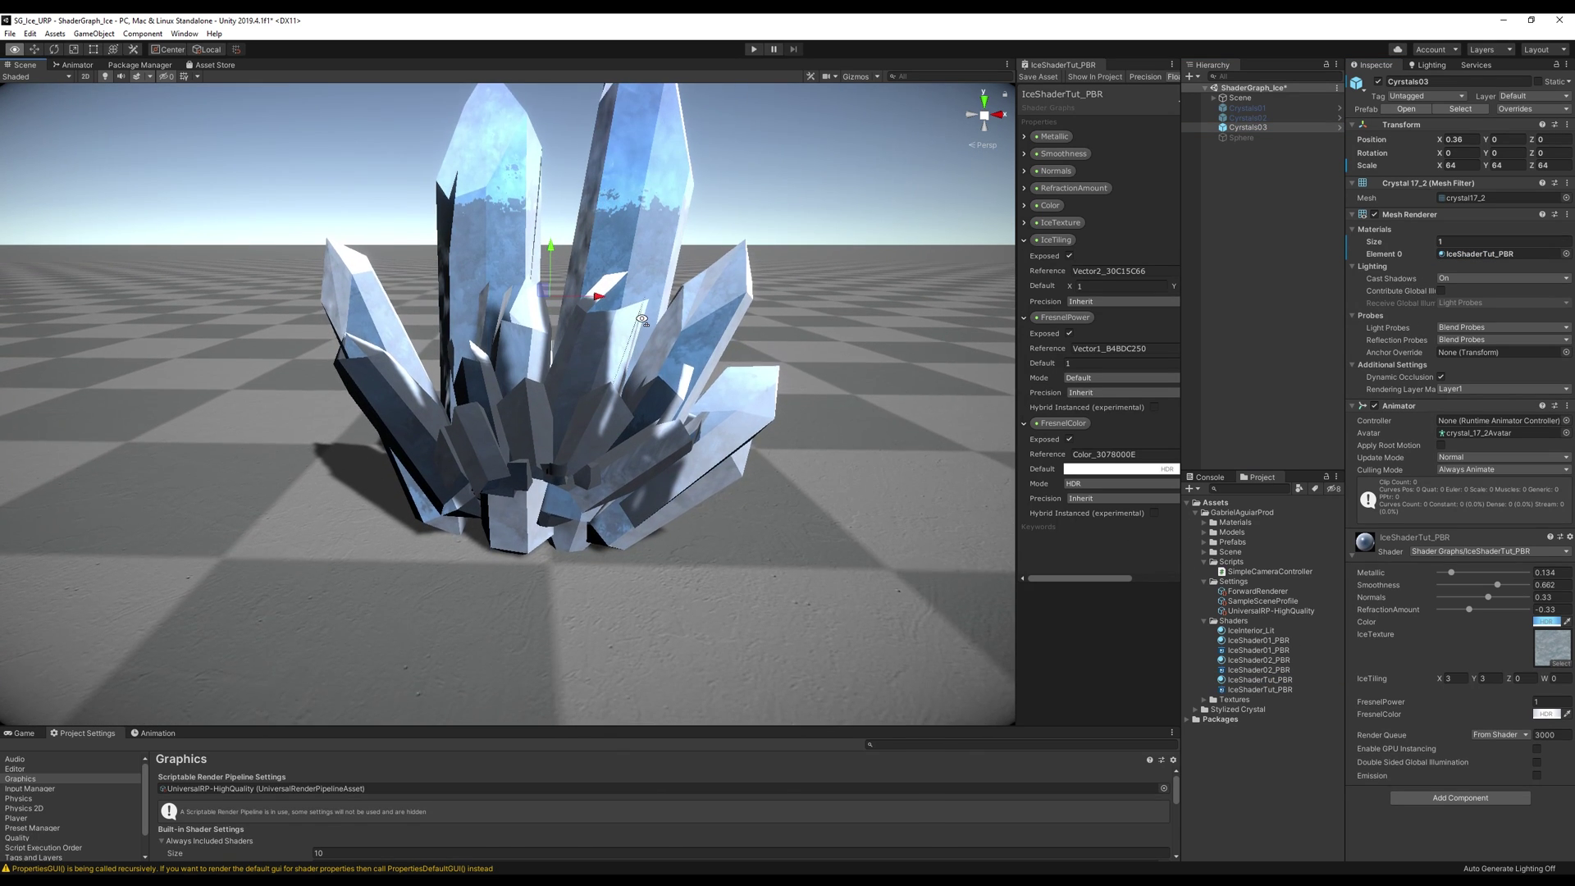
{"action": "right_click_drag", "start_coordinate": [642, 320], "coordinate": [642, 319]}
{"action": "mouse_move", "coordinate": [643, 319]}
{"action": "left_mouse_down", "text": "alt"}
{"action": "mouse_move", "coordinate": [672, 322]}
{"action": "mouse_move", "coordinate": [460, 394]}
{"action": "mouse_move", "coordinate": [657, 318]}
{"action": "left_mouse_up", "text": "alt"}
{"action": "right_click_drag", "start_coordinate": [657, 316], "coordinate": [638, 304]}
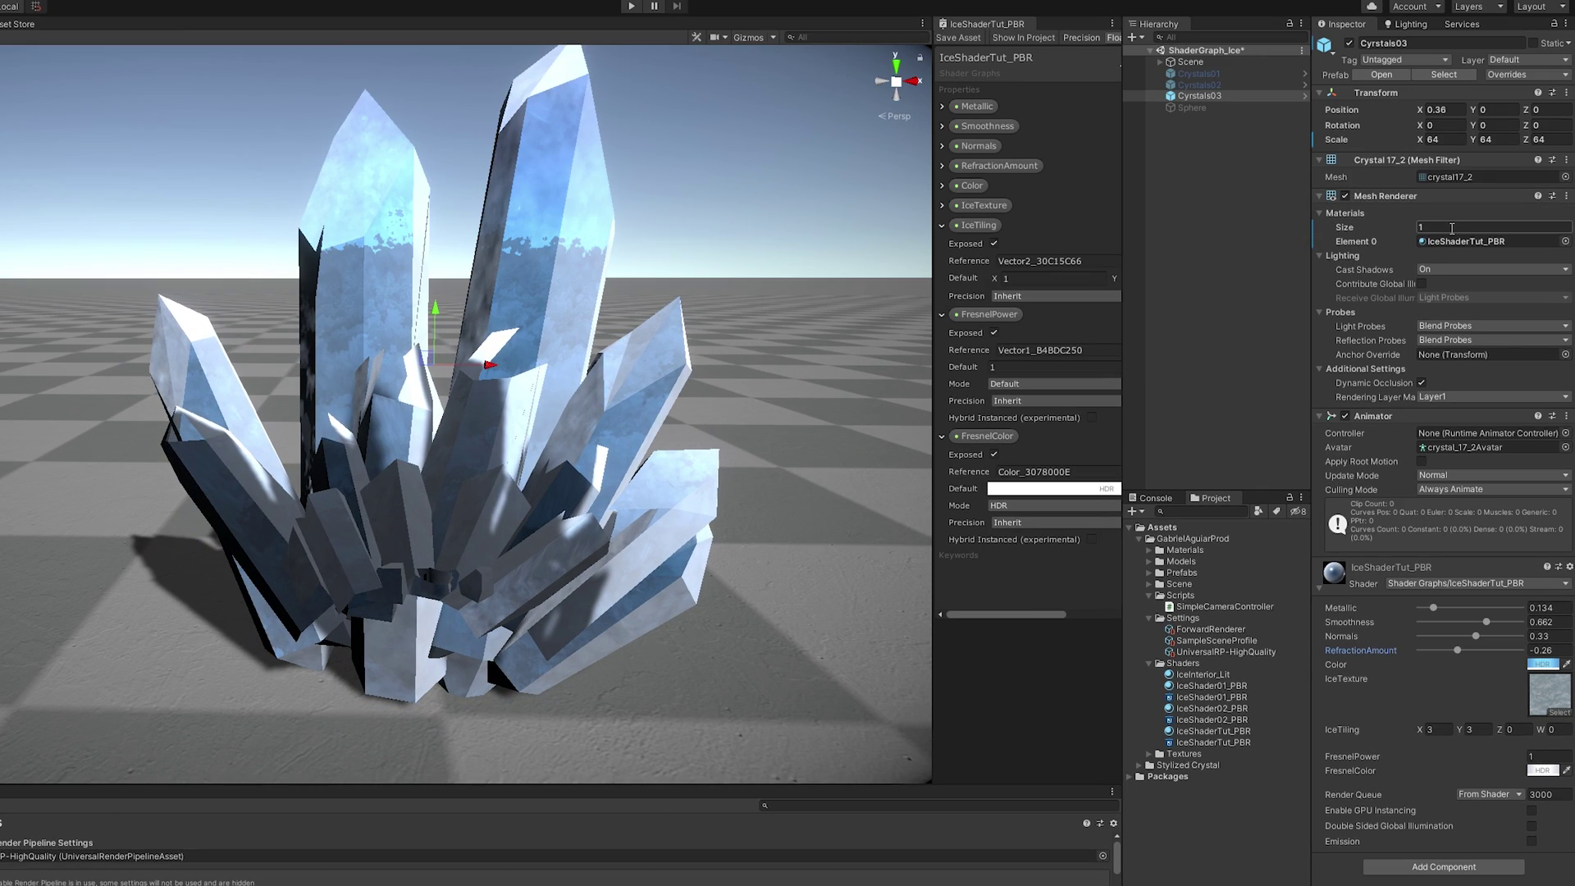
Set the Materials size of Cyrstals03's Mesh Renderer to 2.
{"action": "left_click", "coordinate": [1451, 229]}
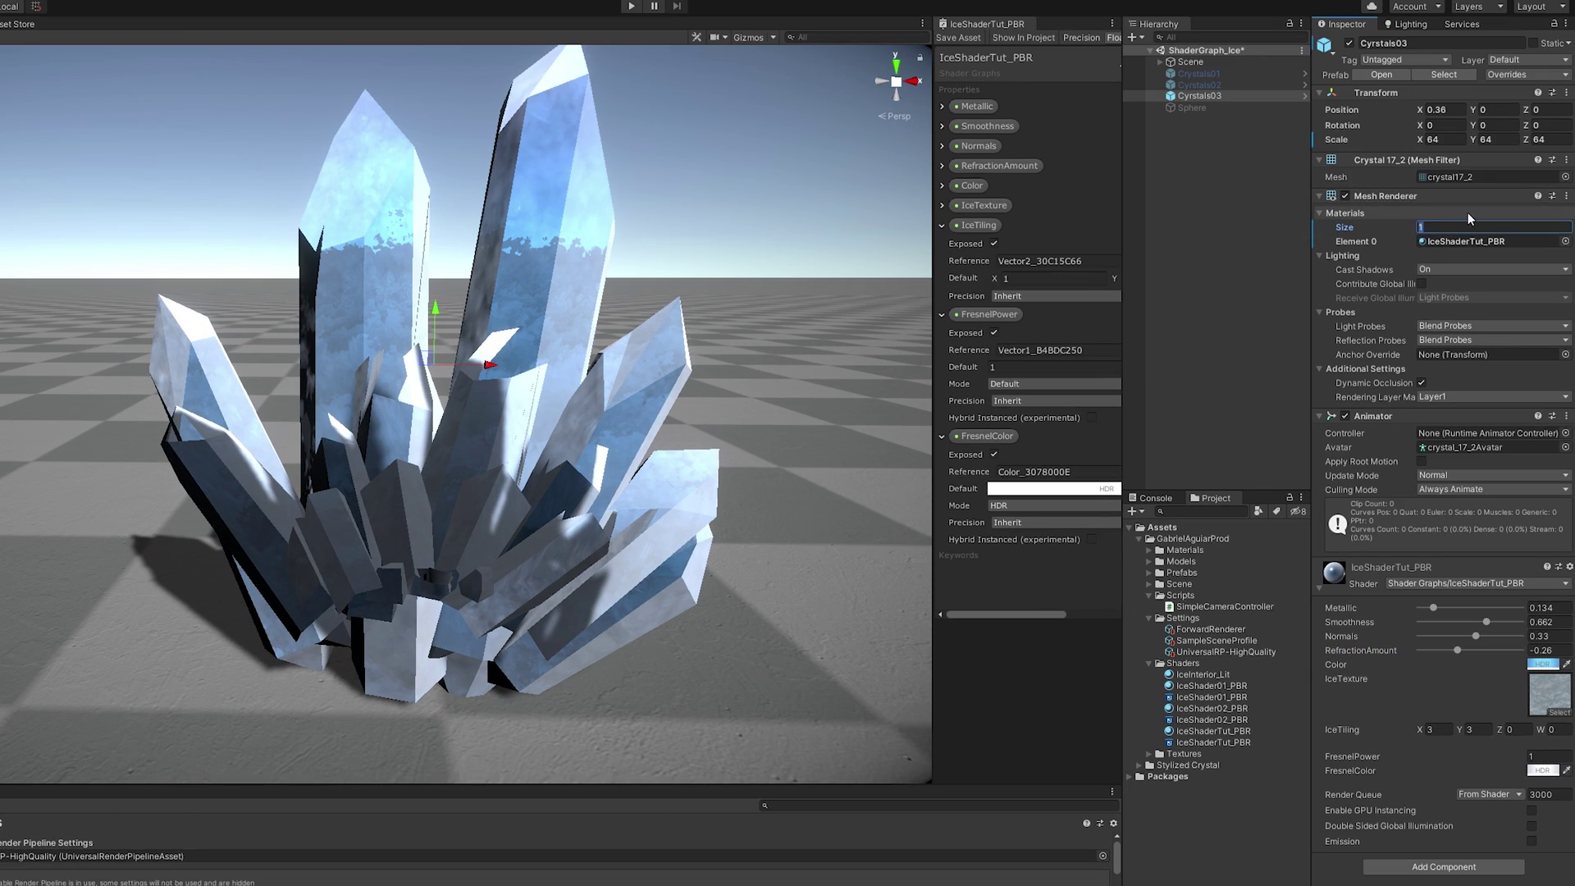
{"action": "type", "text": "2"}
{"action": "key", "text": "Return"}
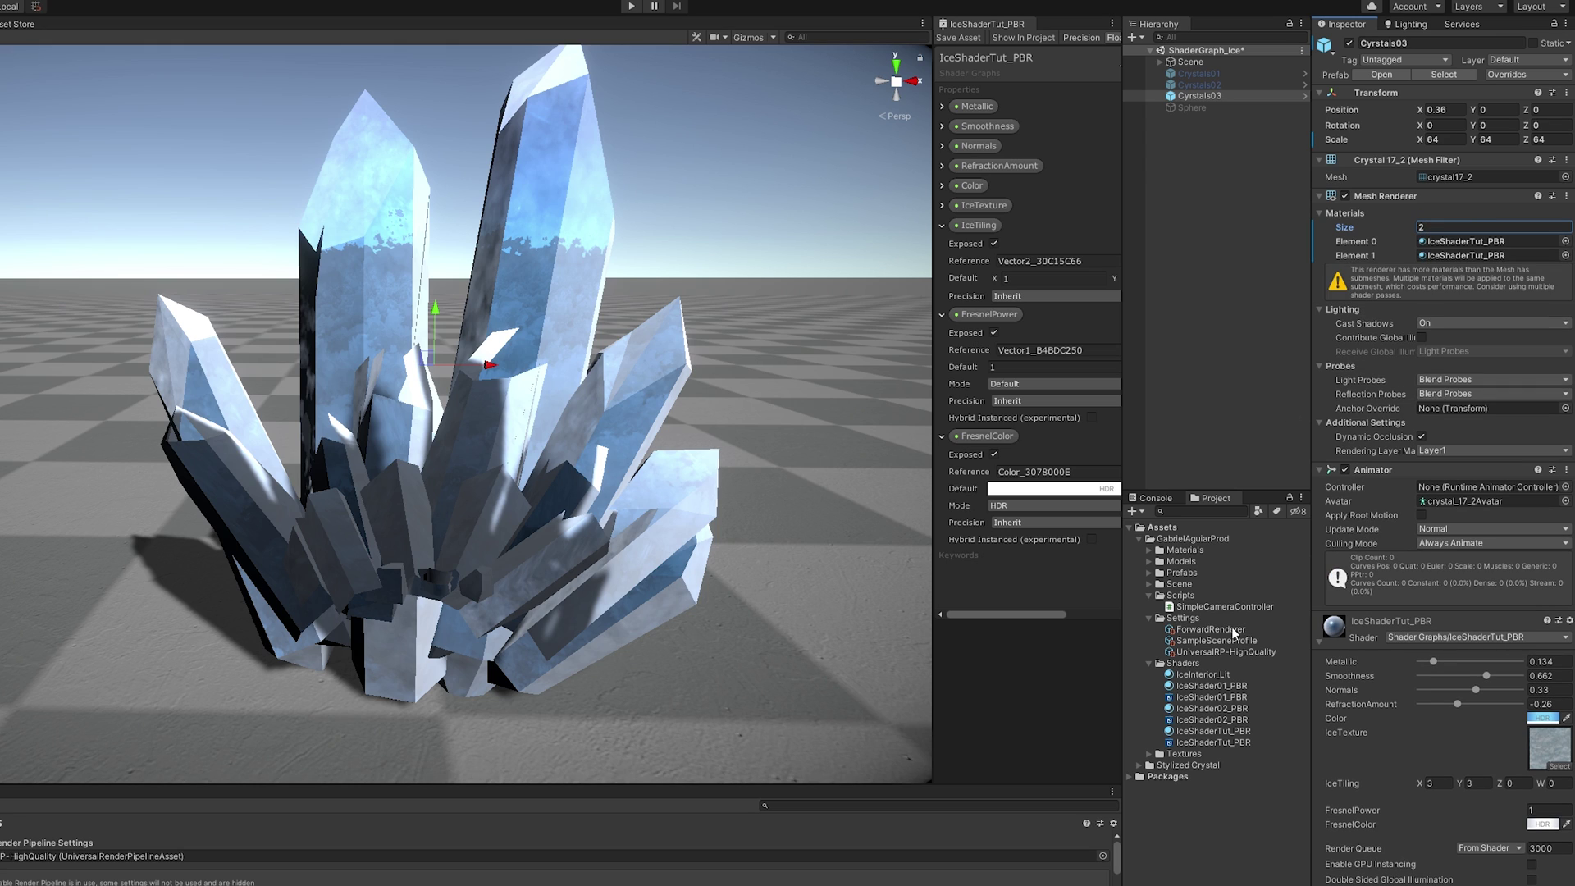
Create a new material in the Shaders folder and name it IceInteriror_Unlit.
{"action": "right_click", "coordinate": [1190, 663]}
{"action": "mouse_move", "coordinate": [1313, 311]}
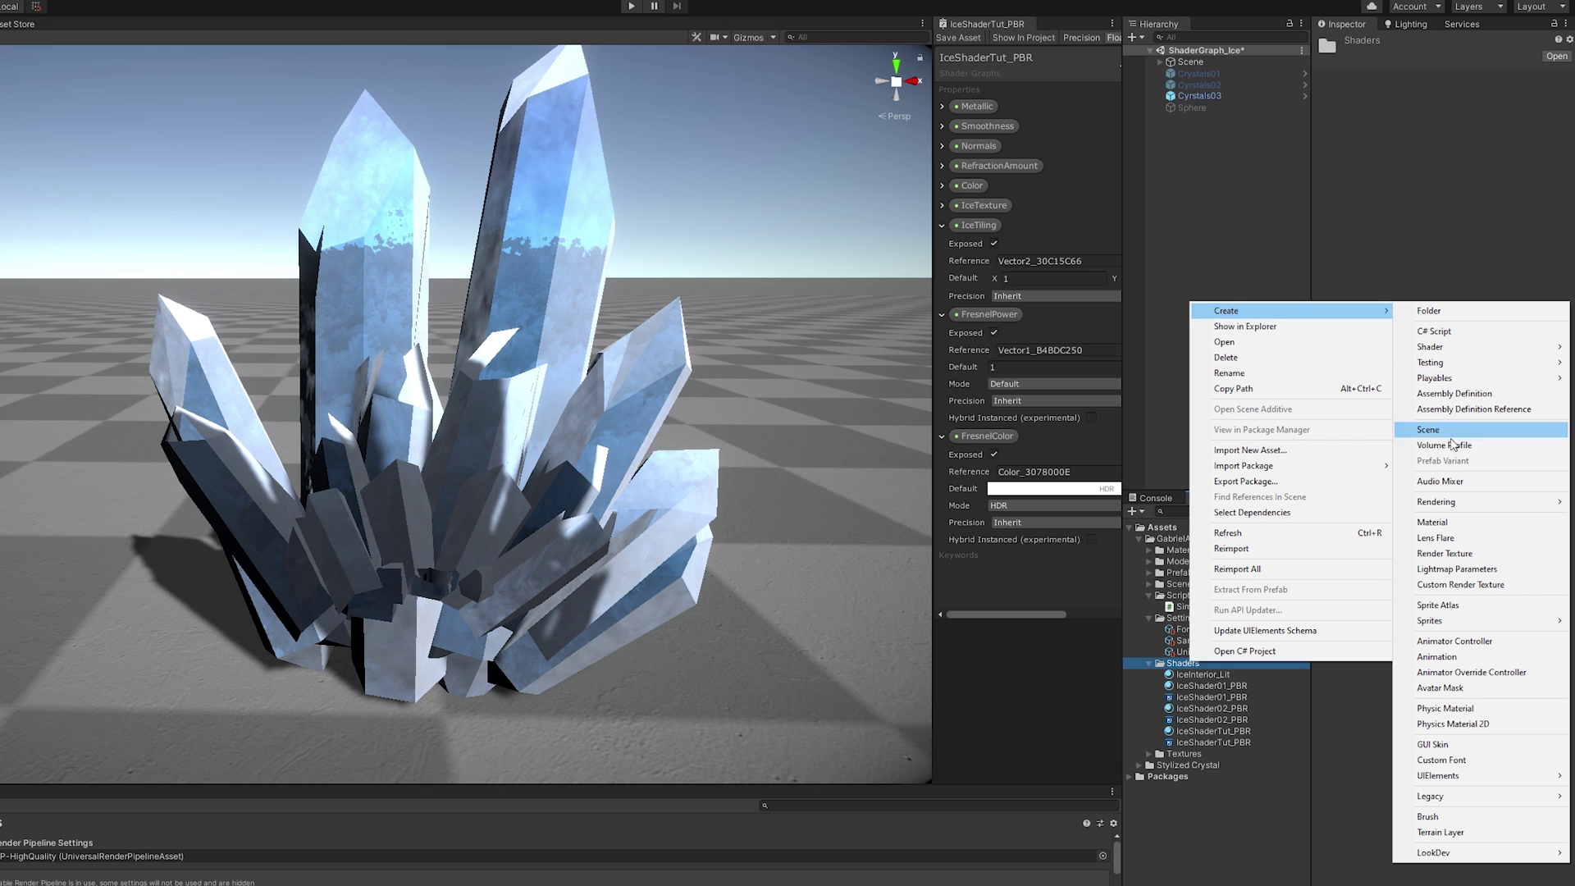
{"action": "left_click", "coordinate": [1439, 520]}
{"action": "type", "text": "IceInterir"}
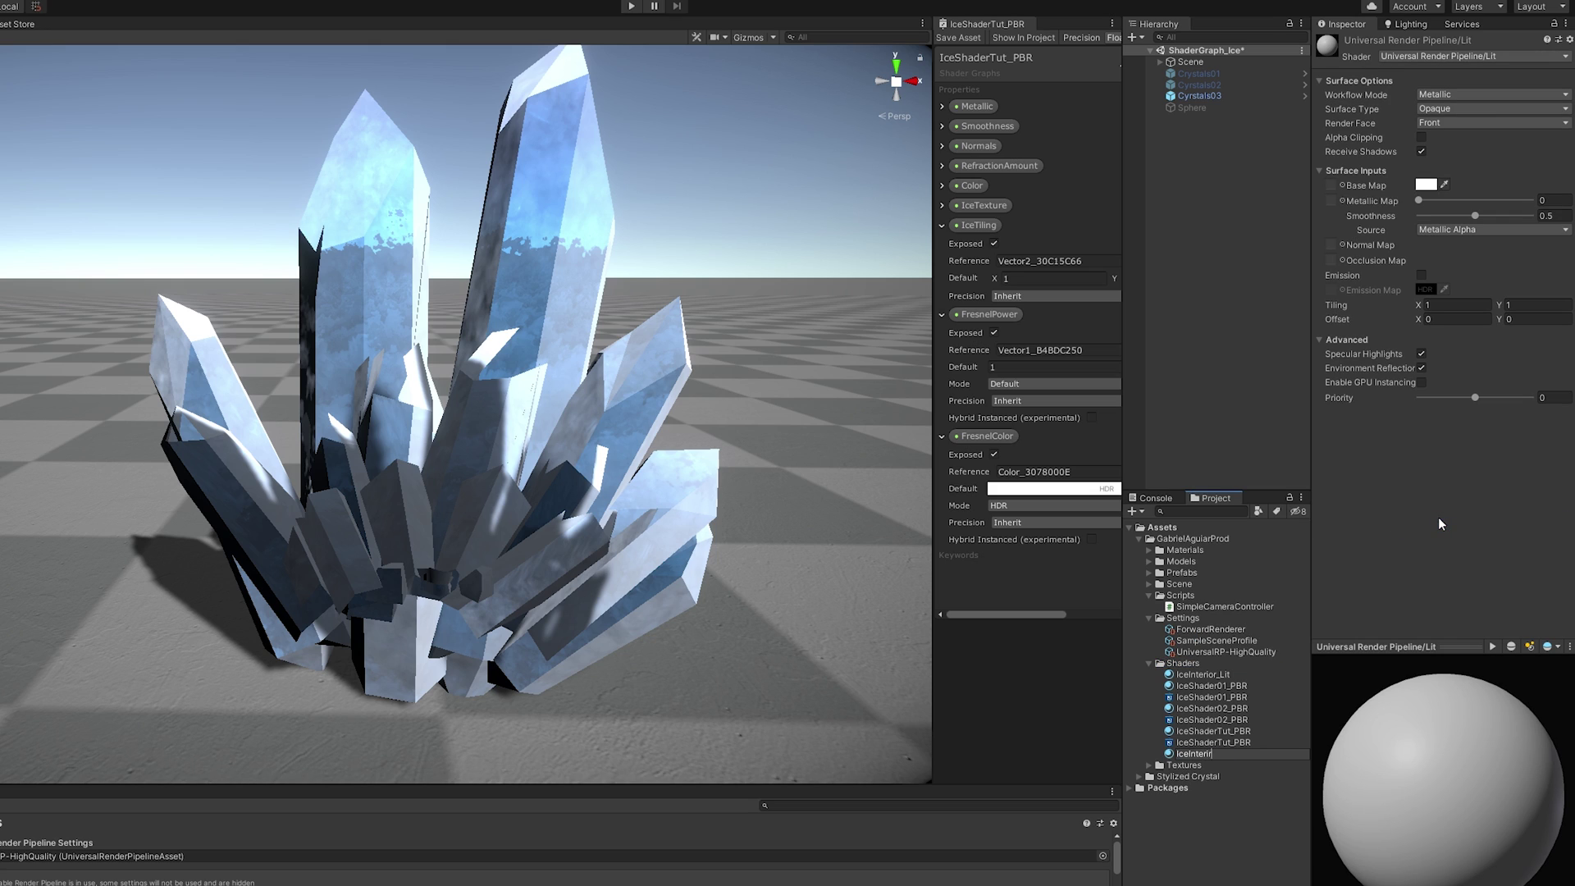
{"action": "type", "text": "or_Unlit"}
{"action": "key", "text": "Return"}
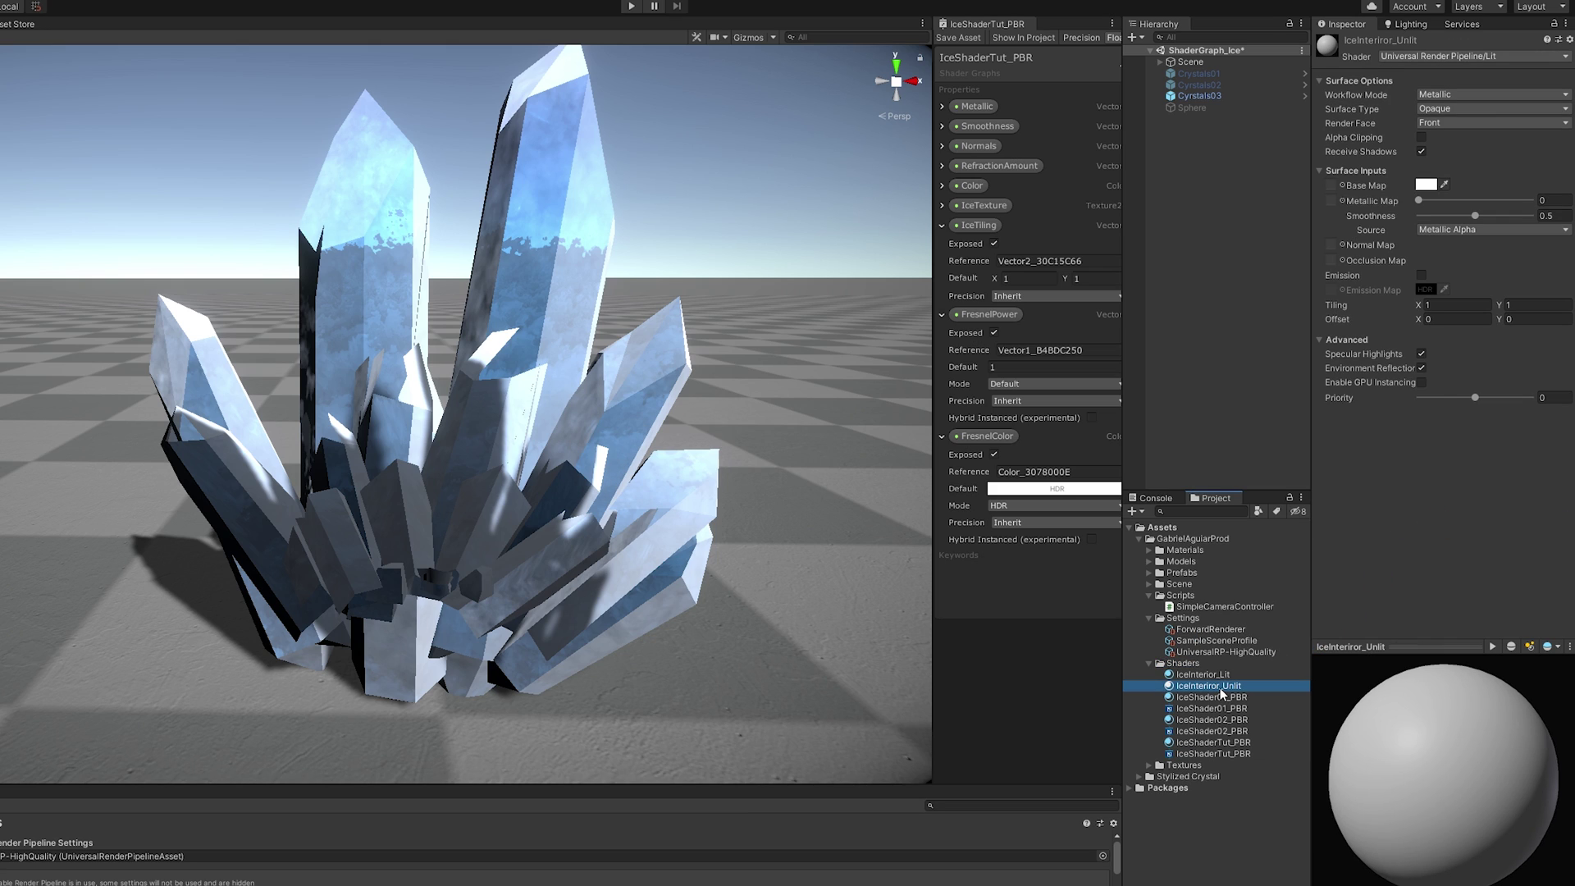
Change the IceInteriror_Unlit material's shader to Universal Render Pipeline/Unlit.
{"action": "left_click", "coordinate": [1441, 59]}
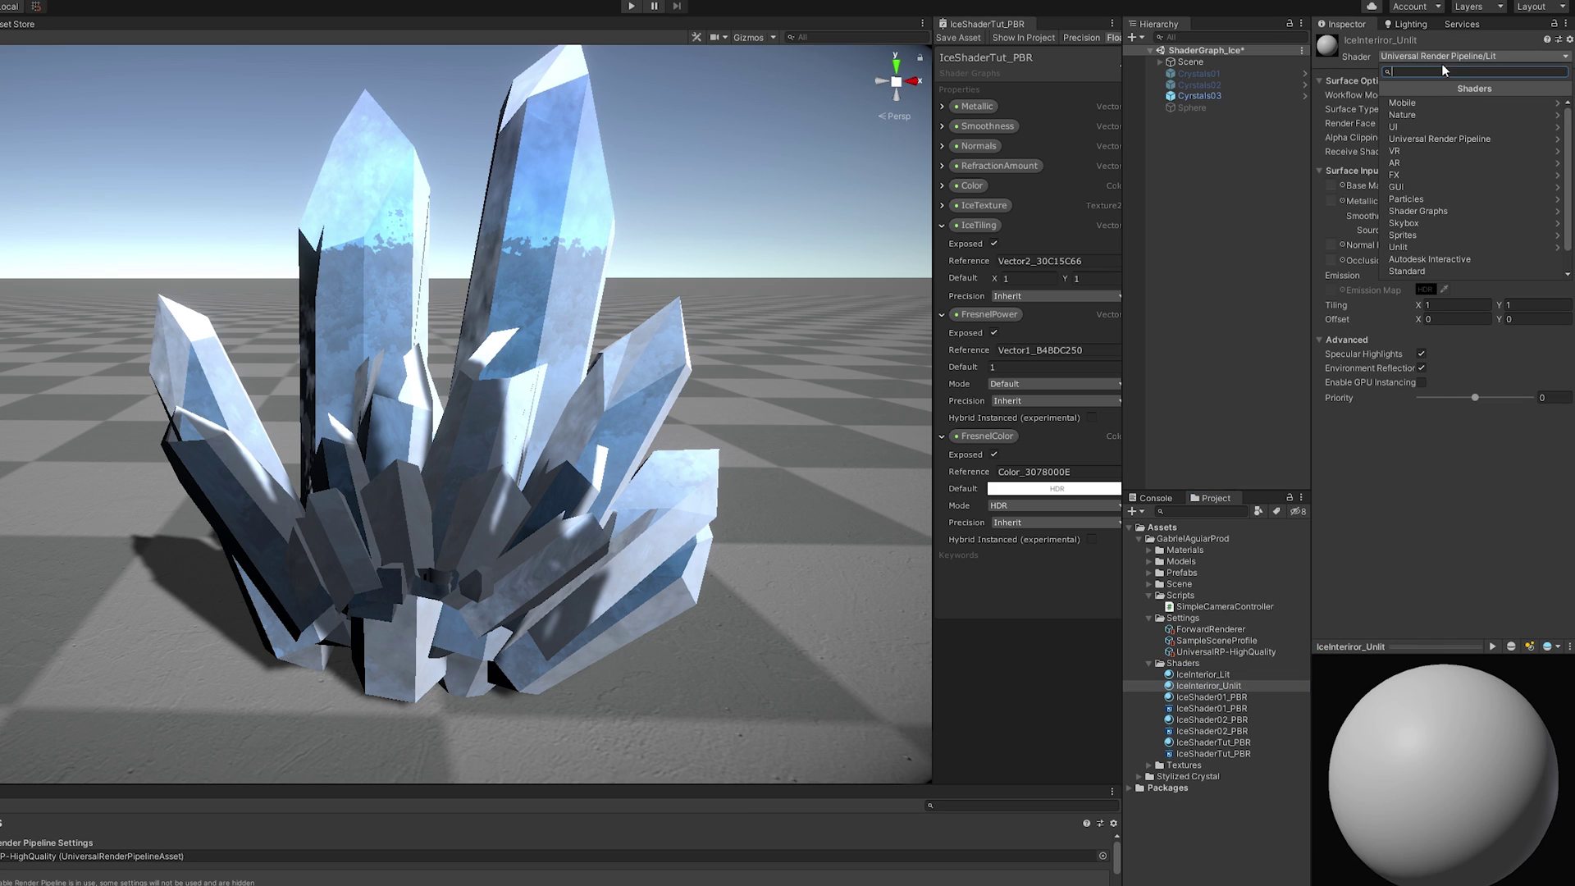
{"action": "left_click", "coordinate": [1426, 135]}
{"action": "left_click", "coordinate": [1405, 199]}
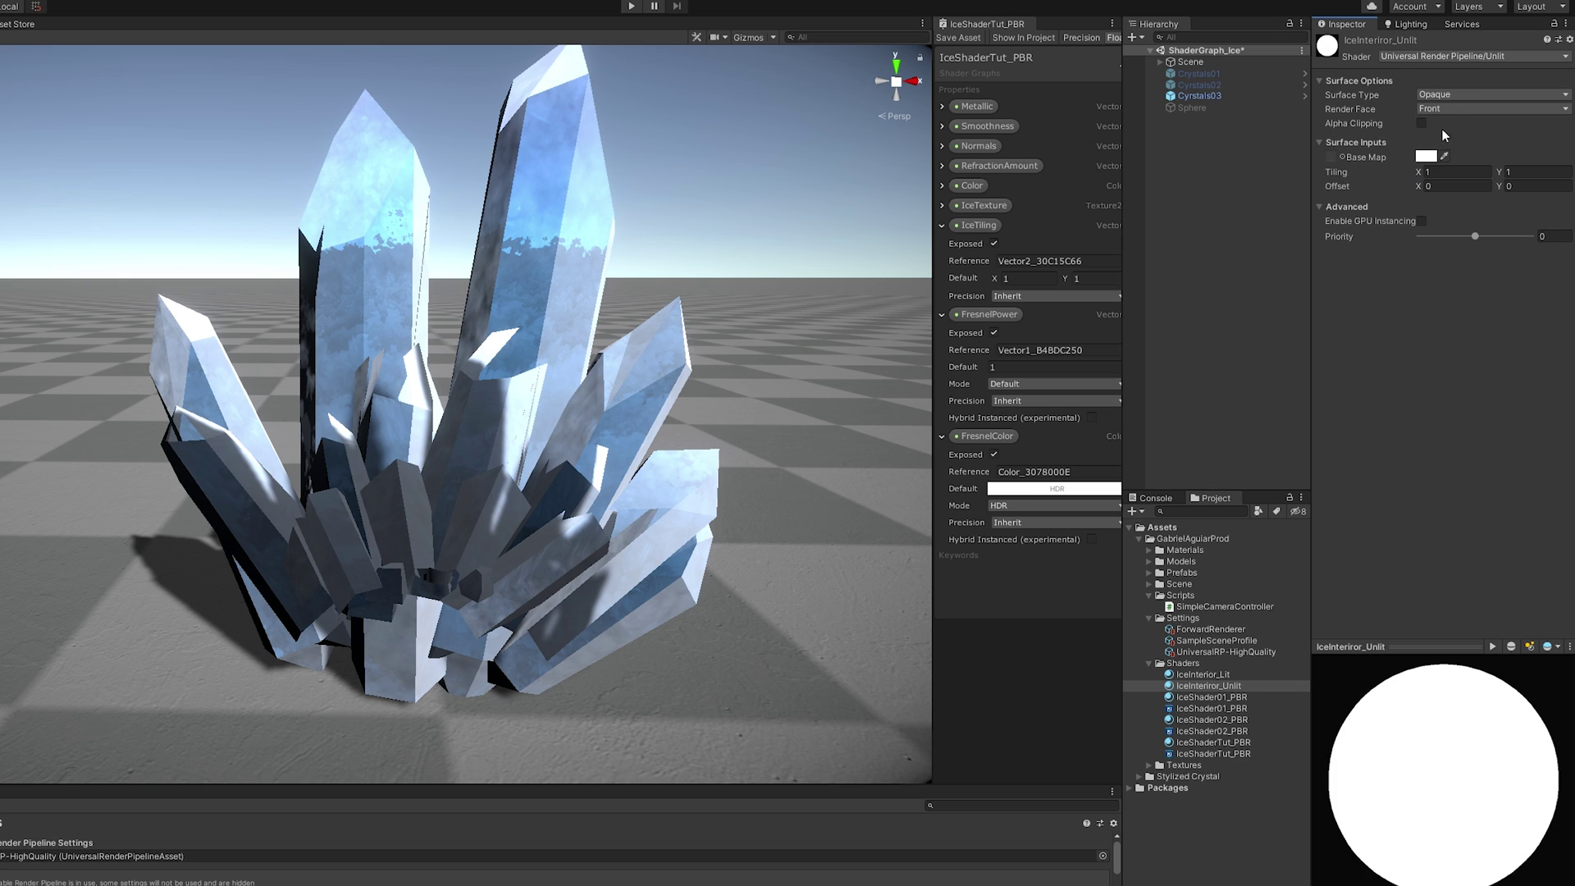
Assign IceInteriror_Unlit to Element 1 of Cyrstals03's Mesh Renderer and inspect the crystals from several sides.
{"action": "left_click", "coordinate": [1232, 95]}
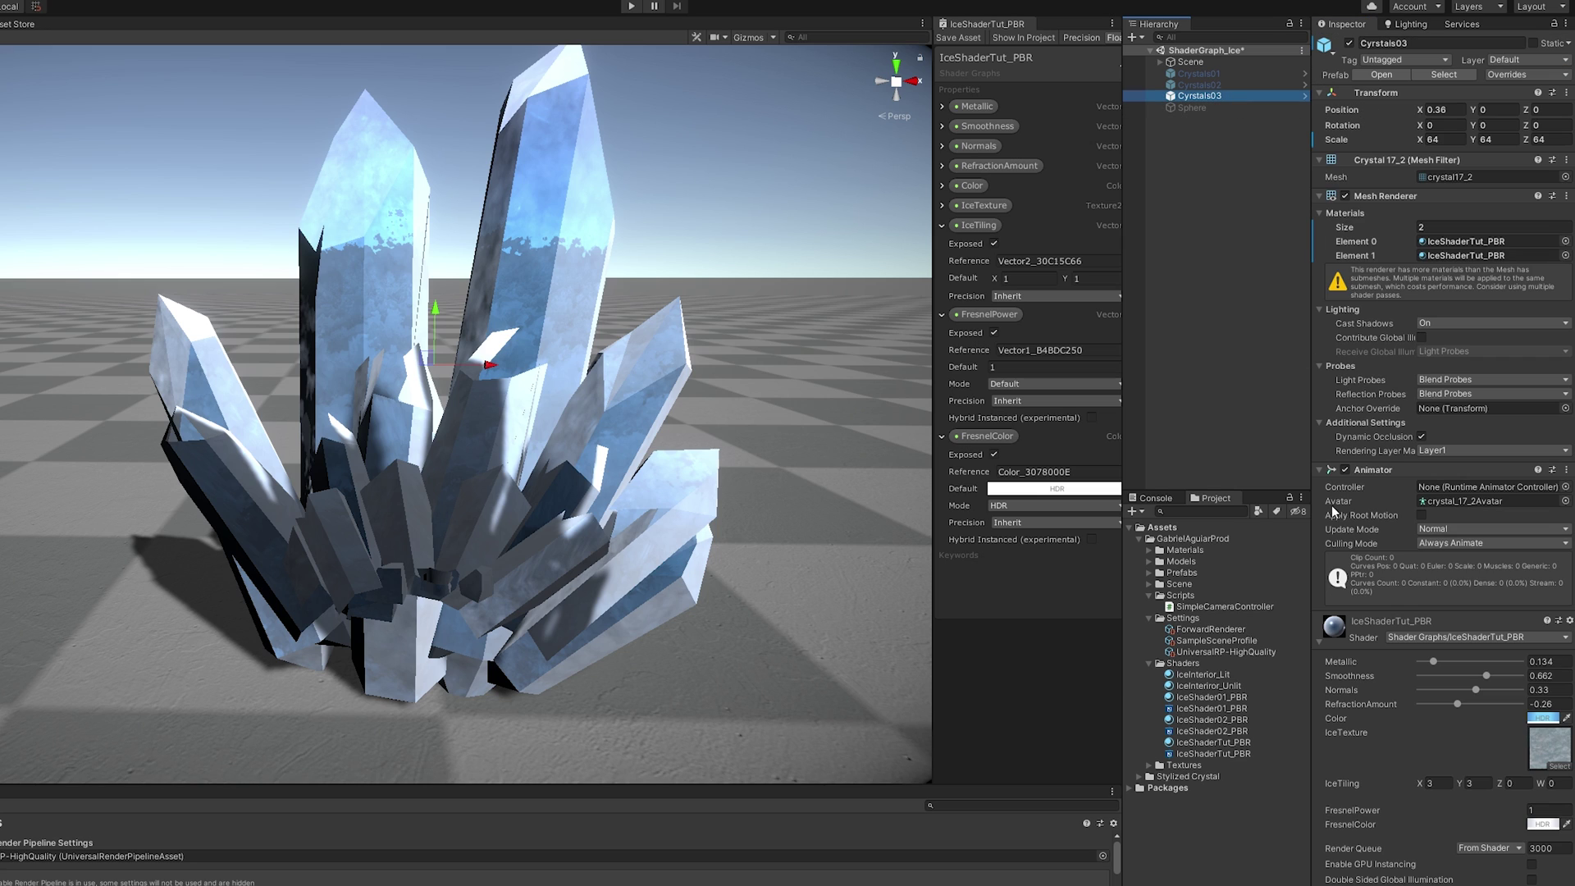
{"action": "left_click_drag", "start_coordinate": [1232, 690], "coordinate": [1453, 352]}
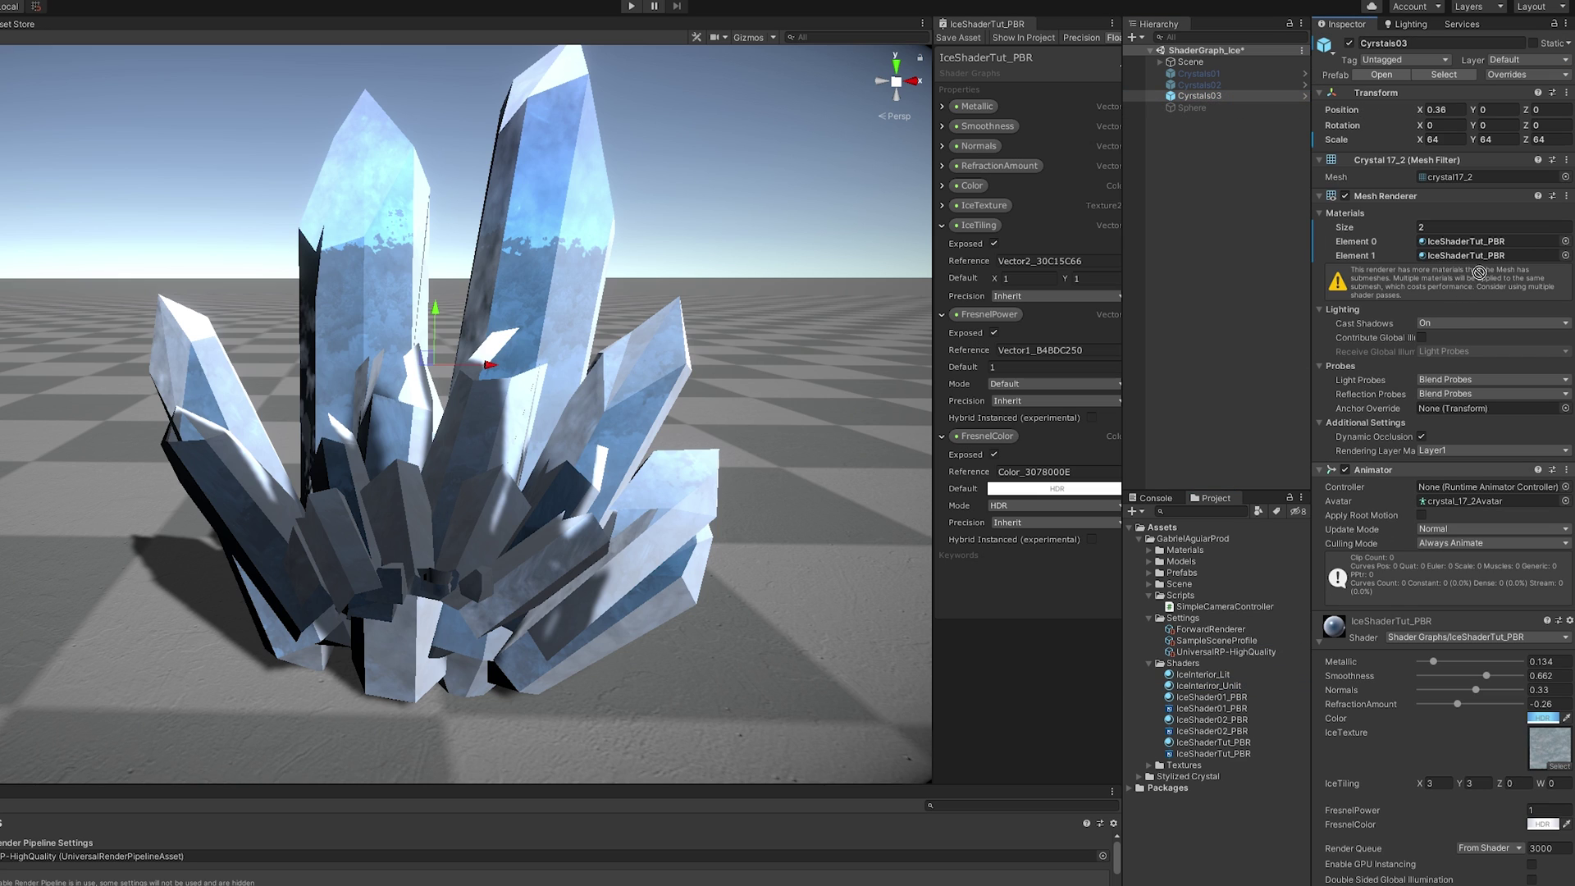
{"action": "left_click_drag", "start_coordinate": [1479, 272], "coordinate": [1508, 258]}
{"action": "mouse_move", "coordinate": [474, 397]}
{"action": "right_mouse_down"}
{"action": "mouse_move", "coordinate": [492, 402]}
{"action": "mouse_move", "coordinate": [402, 384]}
{"action": "mouse_move", "coordinate": [471, 391]}
{"action": "right_mouse_up"}
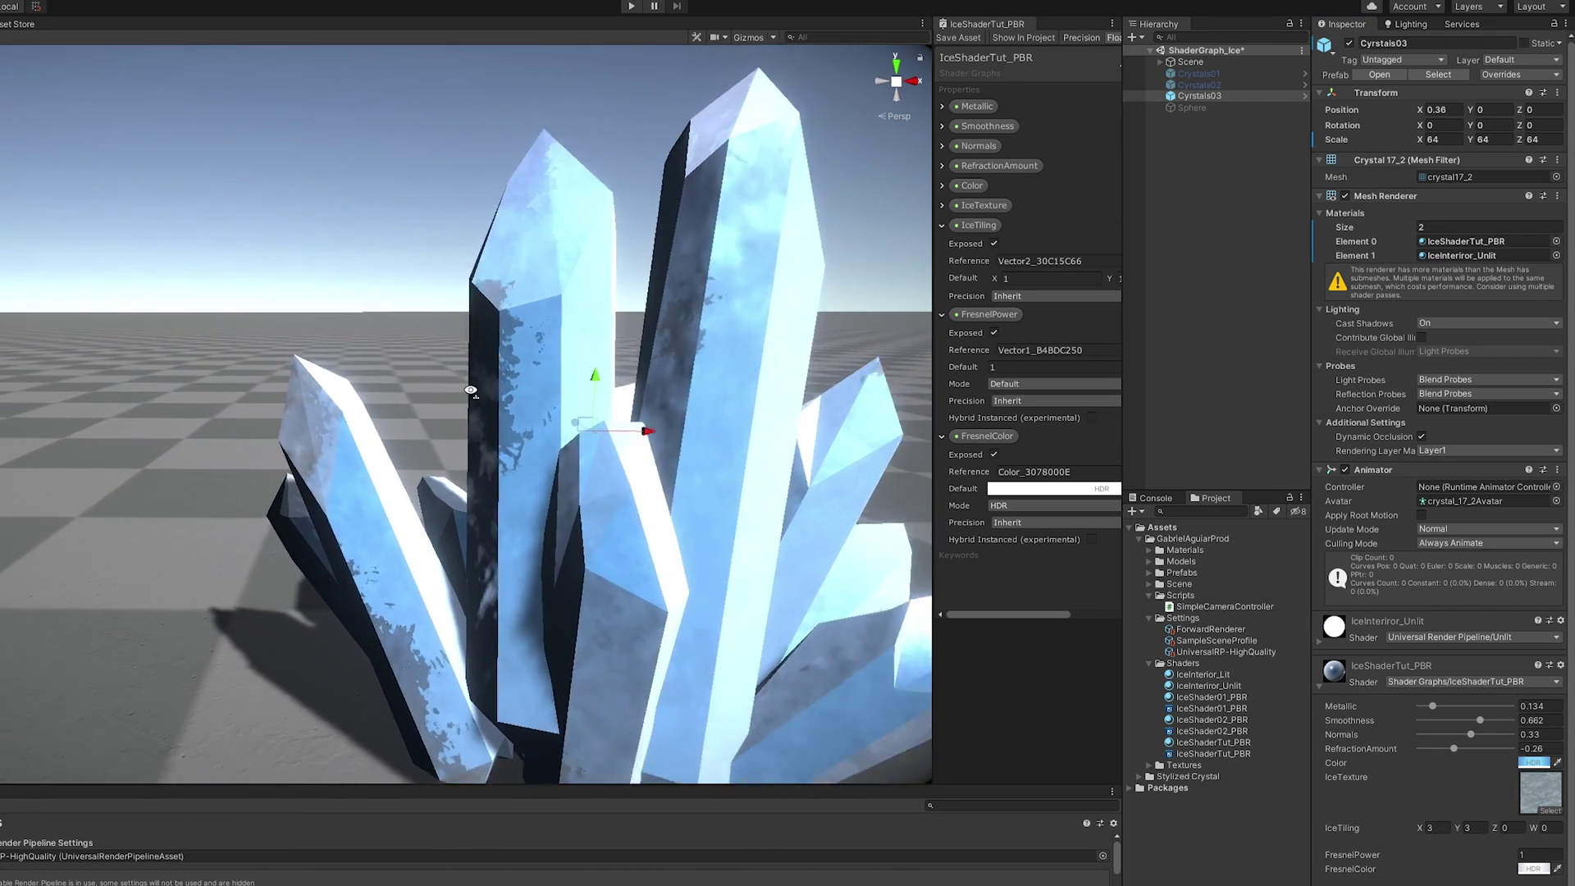
{"action": "left_click_drag", "start_coordinate": [471, 391], "coordinate": [277, 413], "text": "alt"}
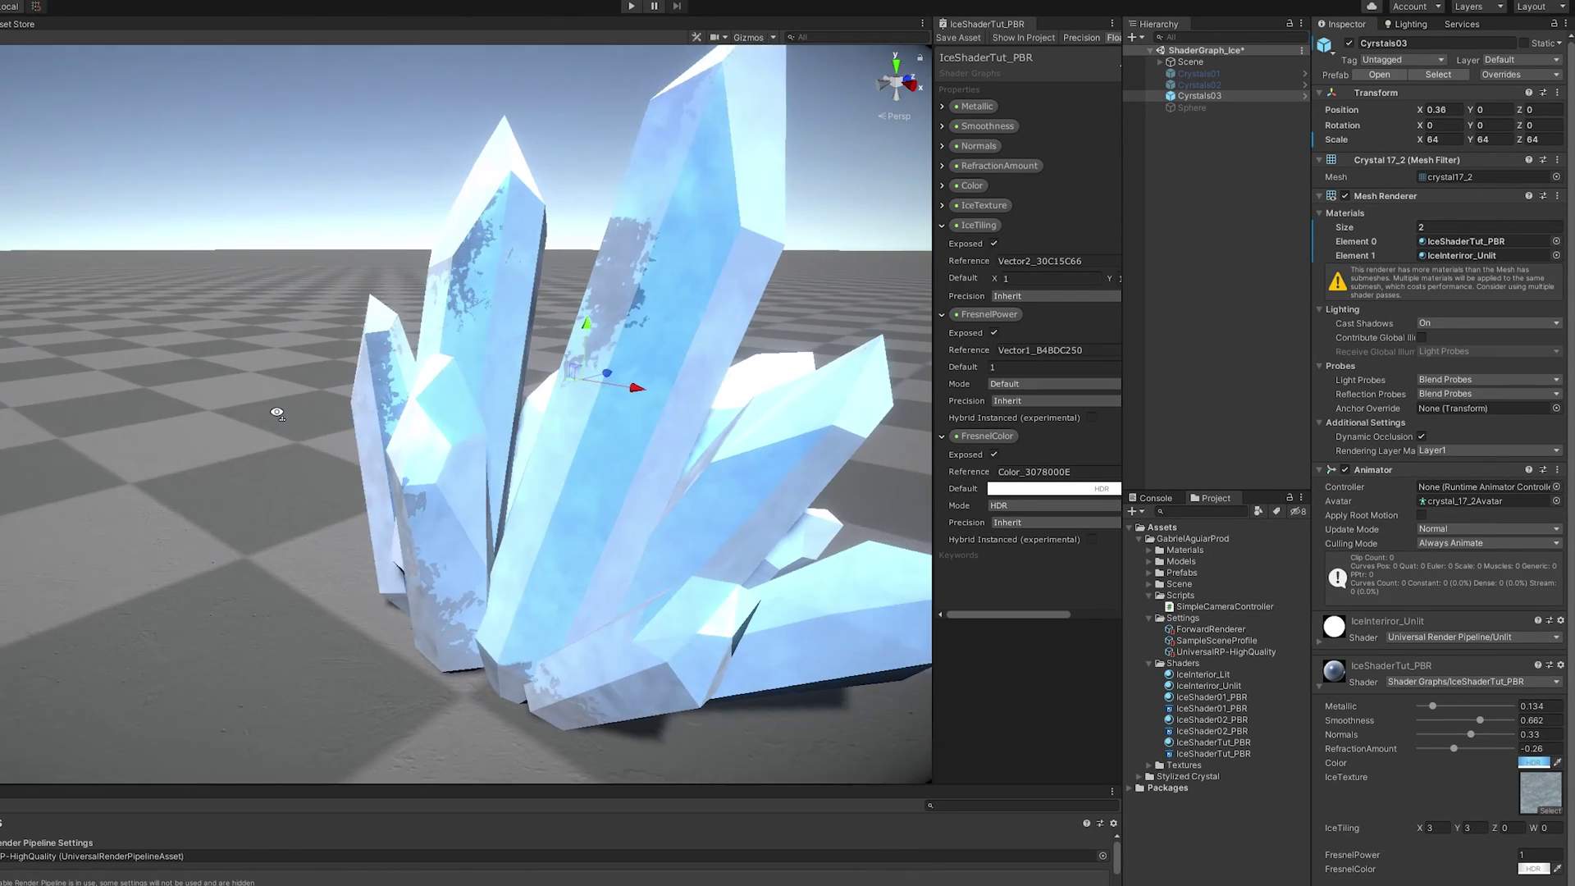
{"action": "right_click_drag", "start_coordinate": [278, 414], "coordinate": [305, 412]}
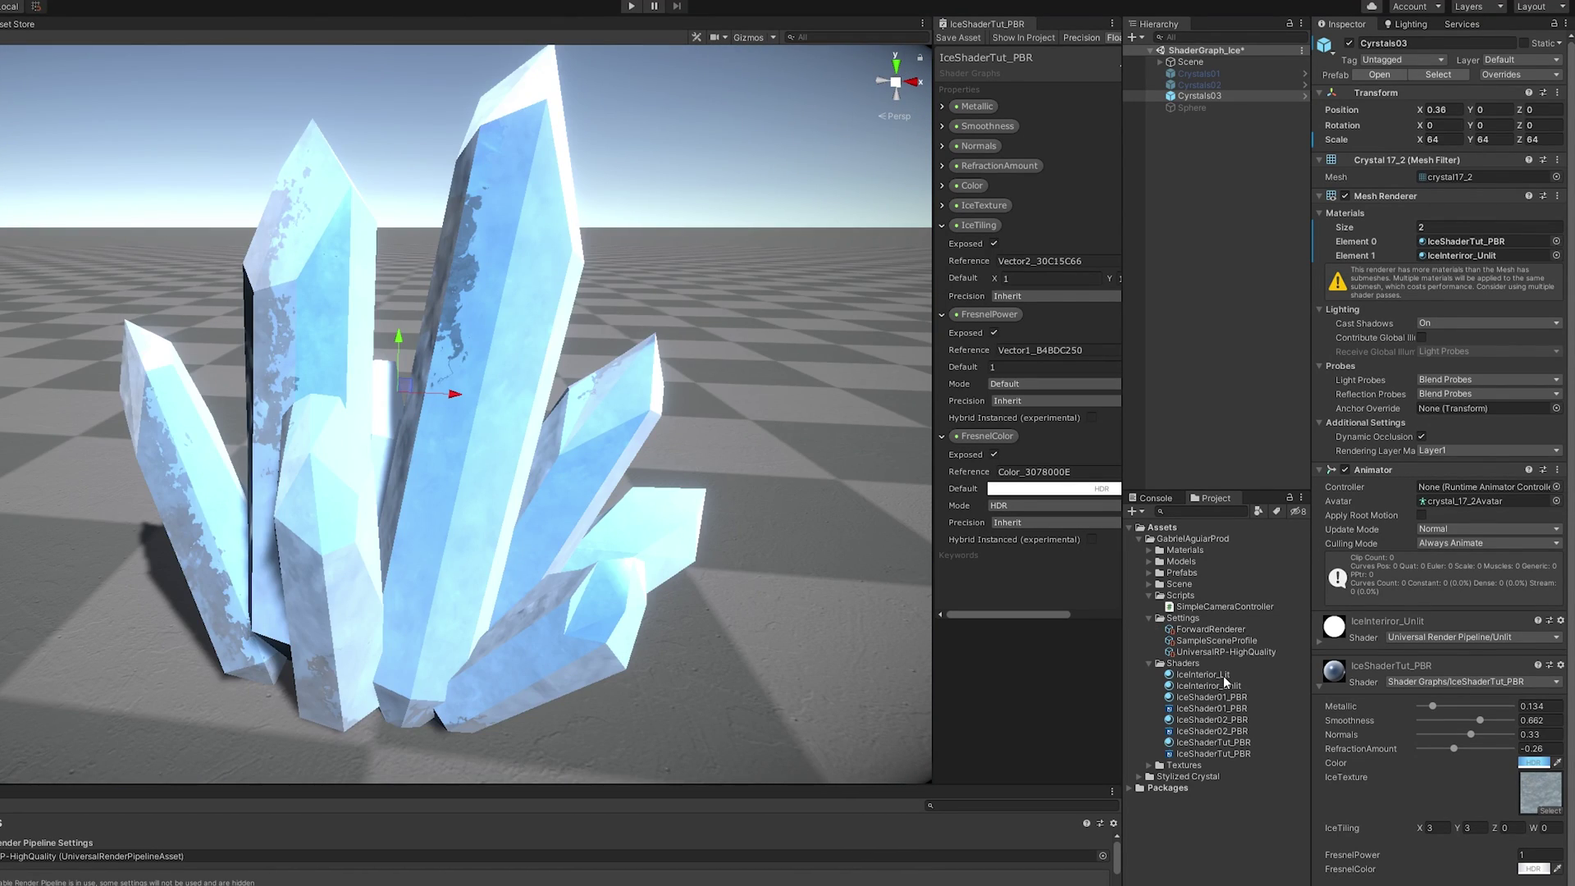
Replace Cyrstals03's Element 1 material with IceInterior_Lit and inspect the lit crystal interior.
{"action": "left_click_drag", "start_coordinate": [1223, 676], "coordinate": [1471, 382]}
{"action": "left_click_drag", "start_coordinate": [1477, 265], "coordinate": [1477, 259]}
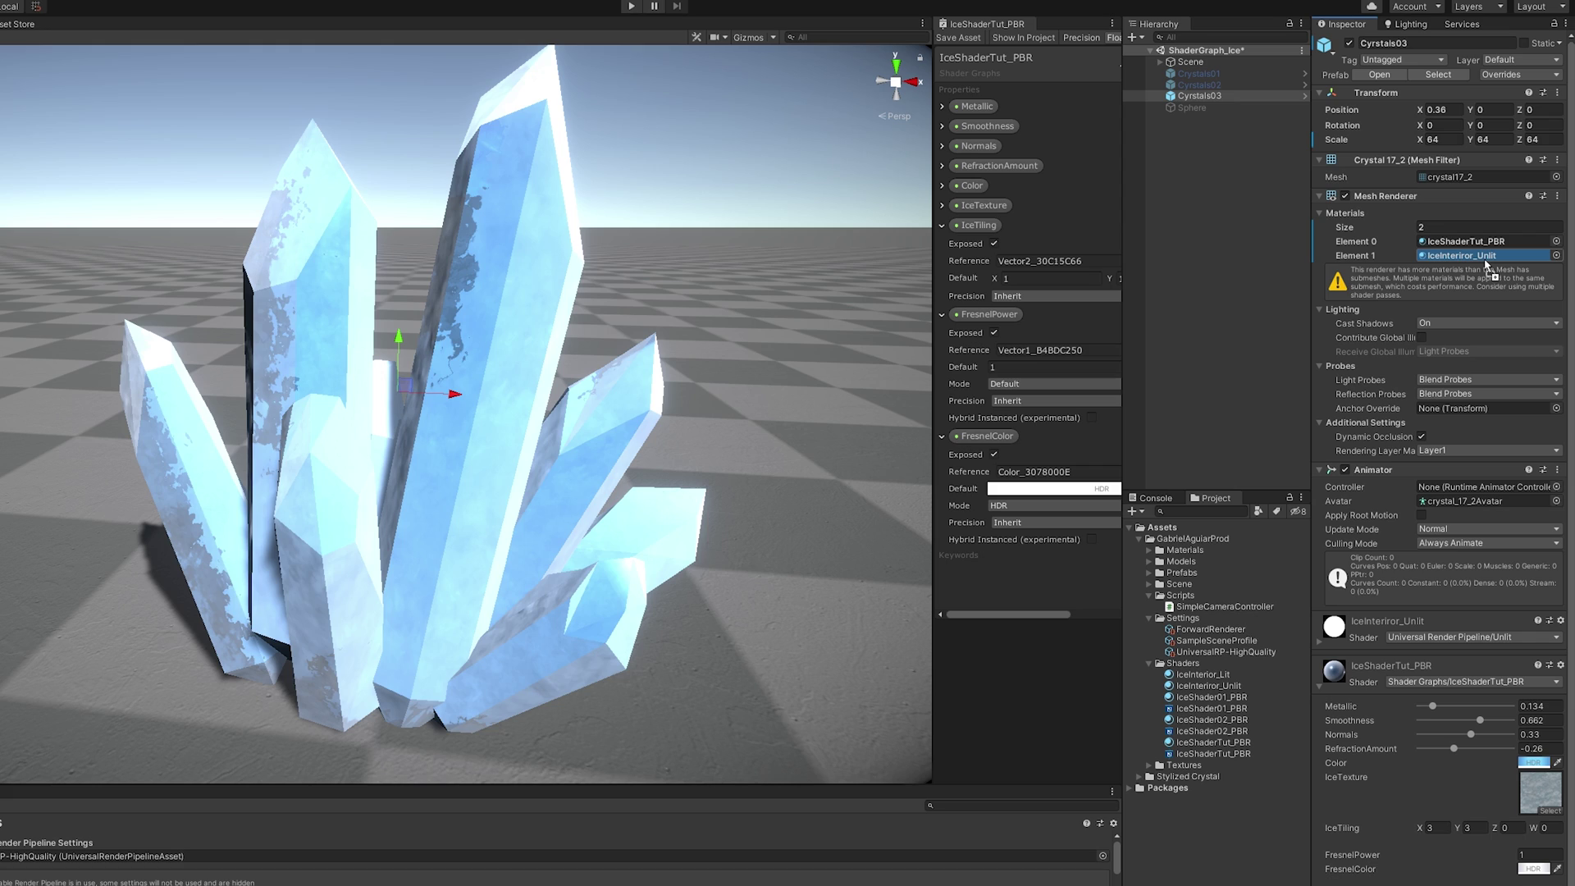
{"action": "left_click_drag", "start_coordinate": [493, 394], "coordinate": [454, 383], "text": "alt"}
{"action": "key", "text": "q"}
{"action": "right_click_drag", "start_coordinate": [454, 382], "coordinate": [453, 382]}
{"action": "key", "text": "e"}
{"action": "key", "text": "w"}
{"action": "left_click_drag", "start_coordinate": [454, 383], "coordinate": [454, 382], "text": "alt"}
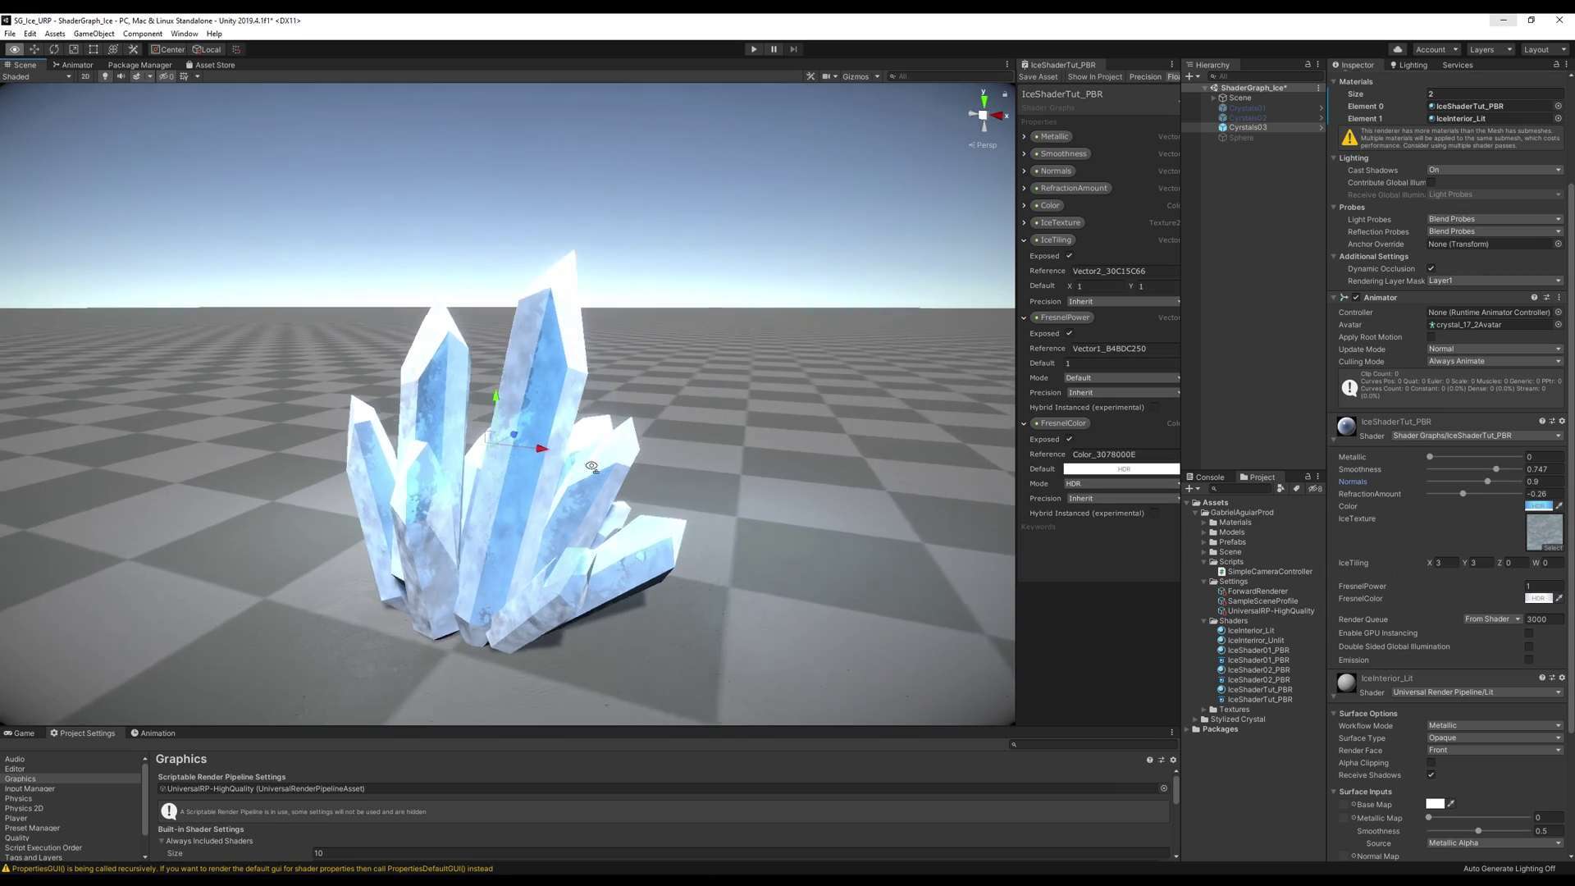
Examine the finished ice look of the crystals all around, from close up and farther away.
{"action": "left_click_drag", "start_coordinate": [375, 515], "coordinate": [375, 515], "text": "alt"}
{"action": "left_click_drag", "start_coordinate": [531, 493], "coordinate": [627, 489], "text": "alt"}
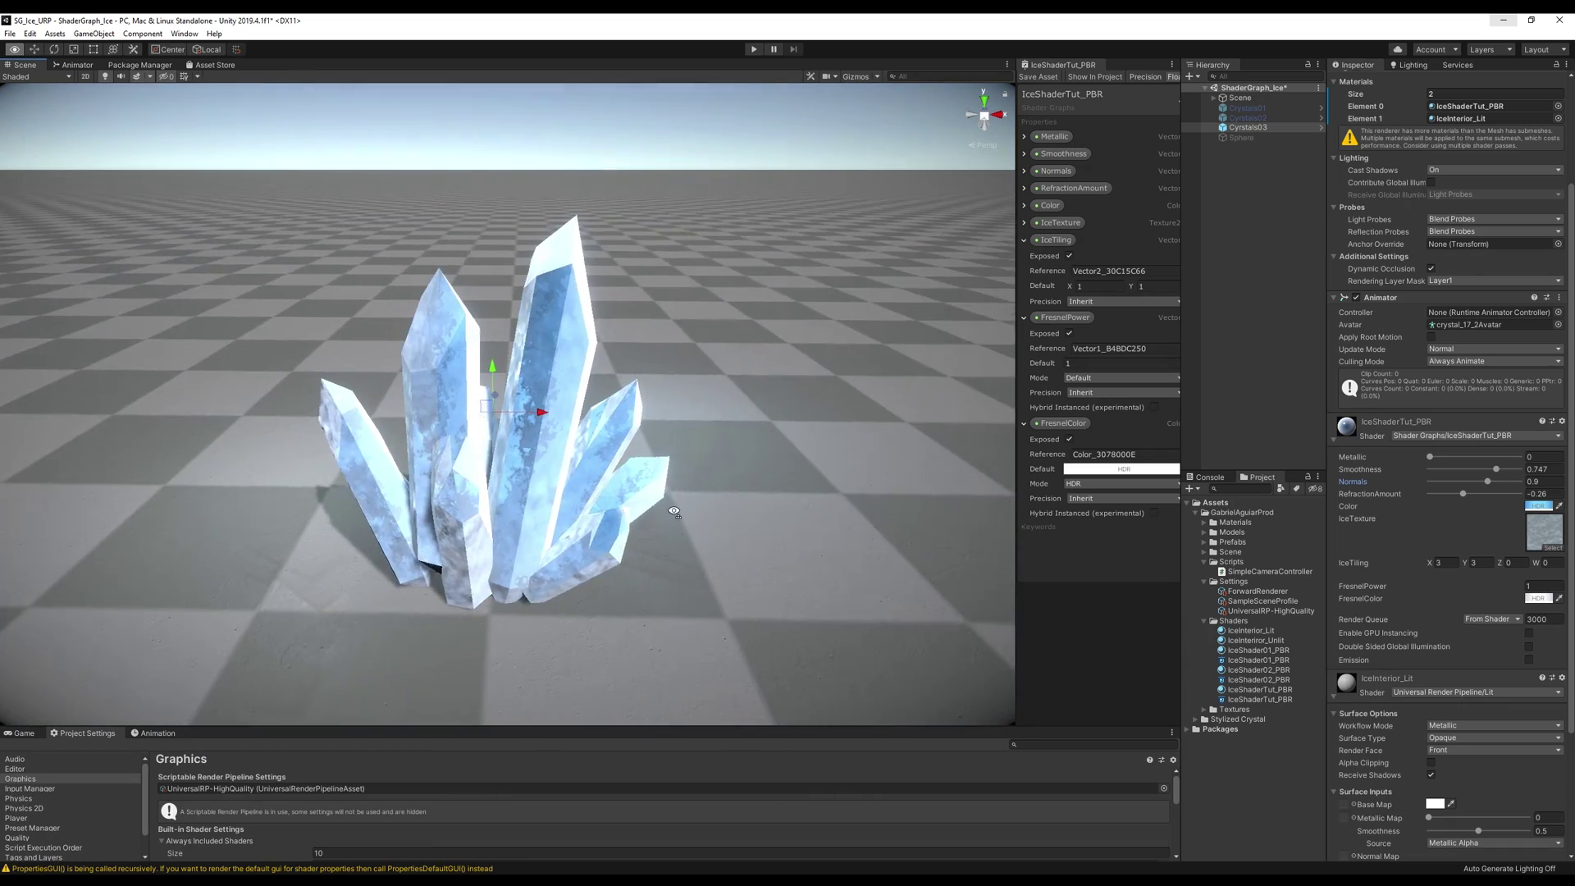
{"action": "scroll", "coordinate": [673, 512], "scroll_direction": "up", "scroll_amount": 3}
{"action": "left_click_drag", "start_coordinate": [691, 509], "coordinate": [1164, 496], "text": "alt"}
{"action": "right_click_drag", "start_coordinate": [1164, 501], "coordinate": [623, 534]}
{"action": "key", "text": "e"}
{"action": "key", "text": "s"}
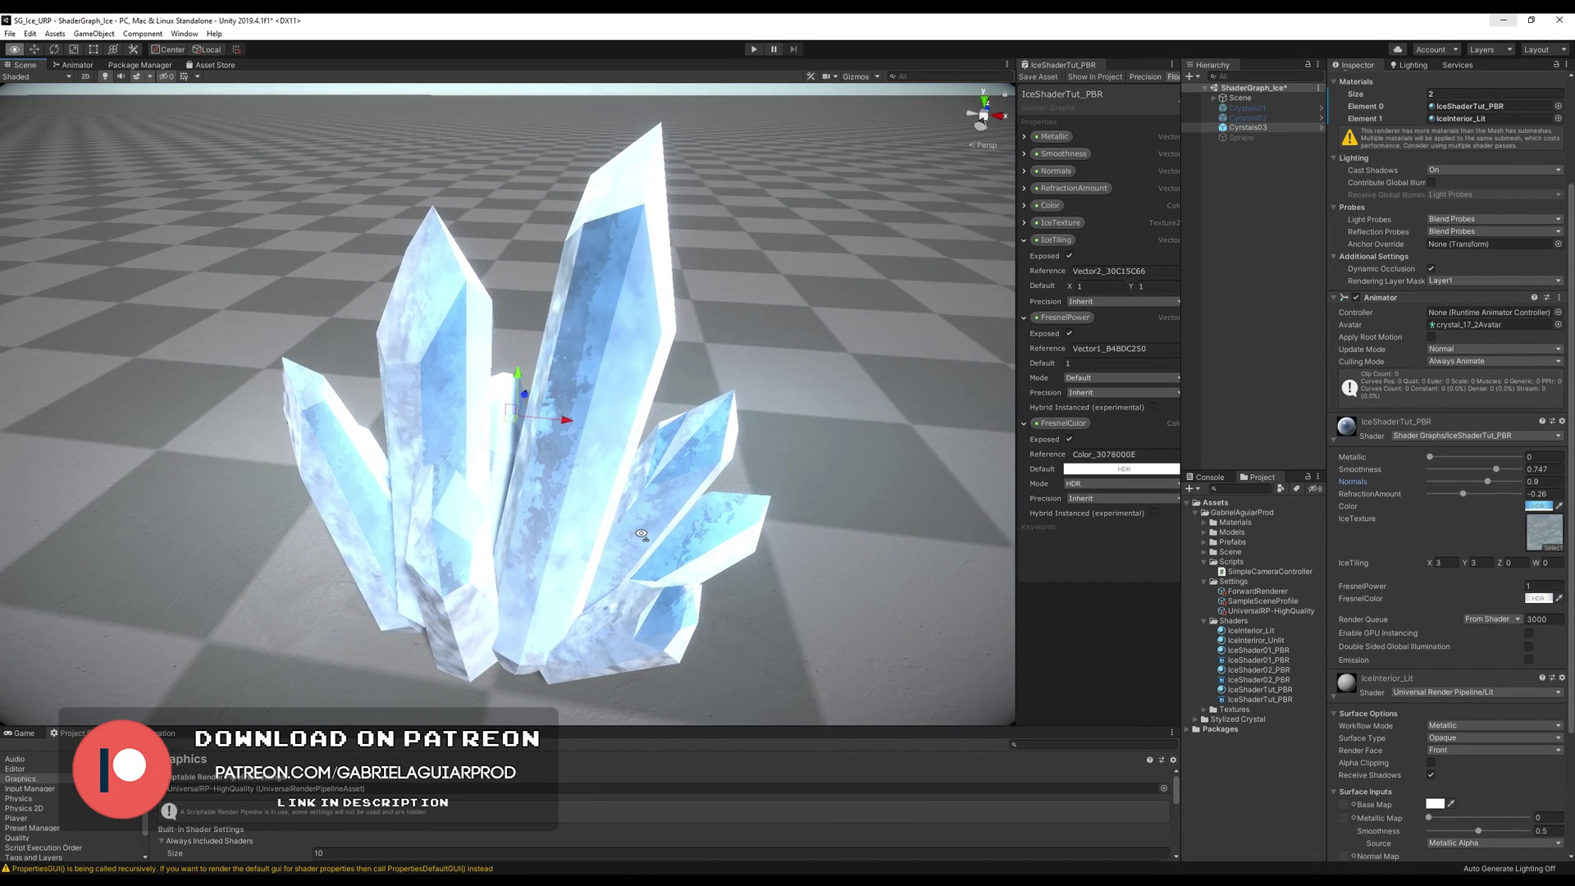
{"action": "left_click_drag", "start_coordinate": [641, 534], "coordinate": [642, 534], "text": "alt"}
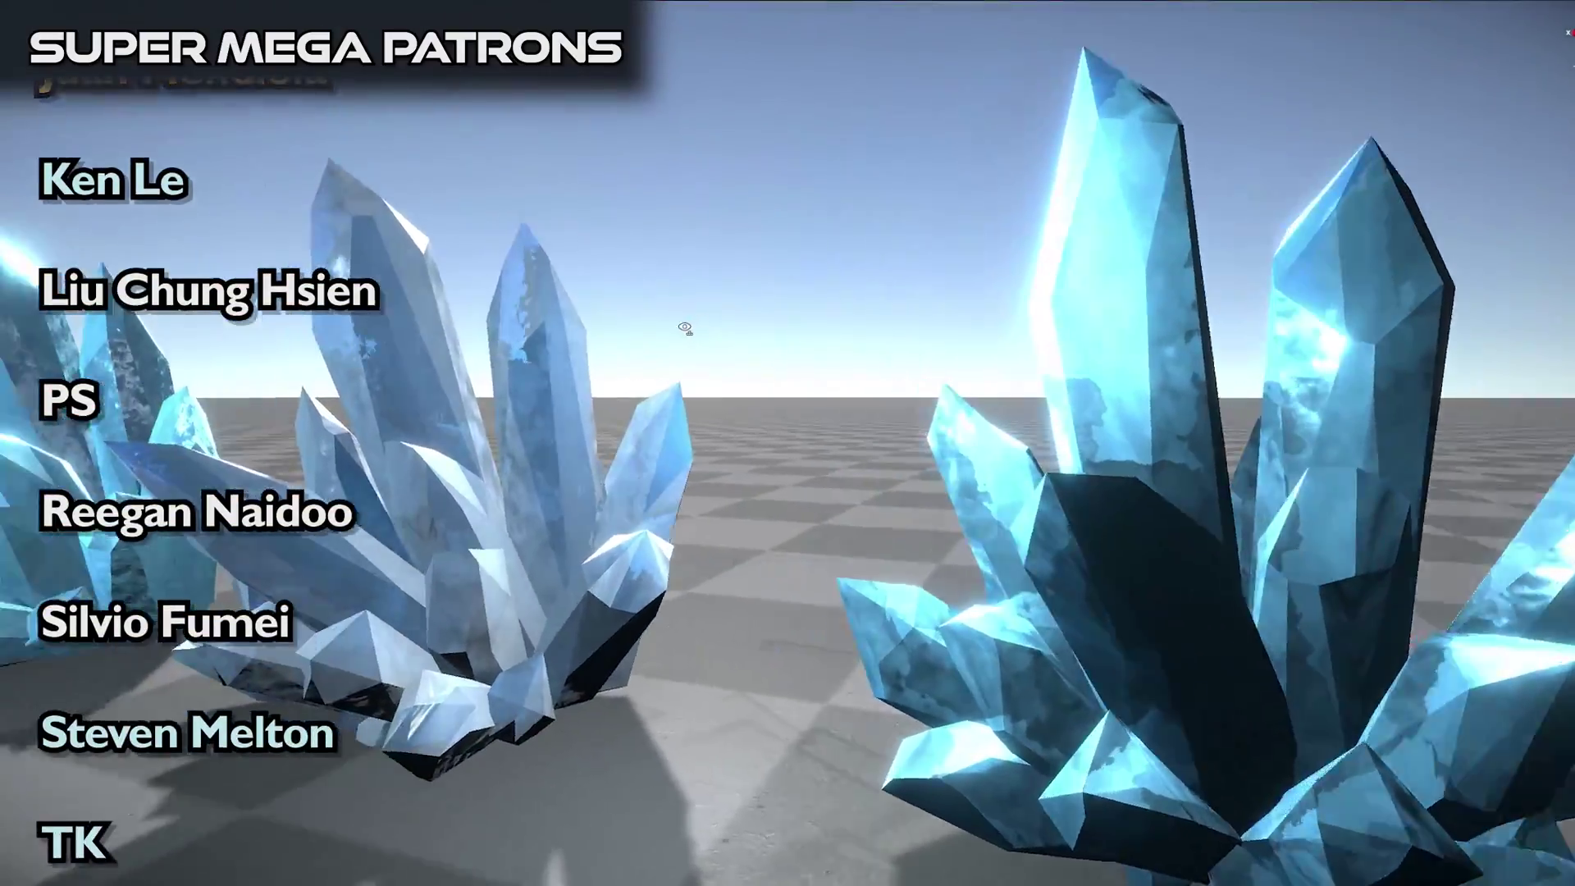
{"action": "right_click_drag", "start_coordinate": [685, 328], "coordinate": [474, 391]}
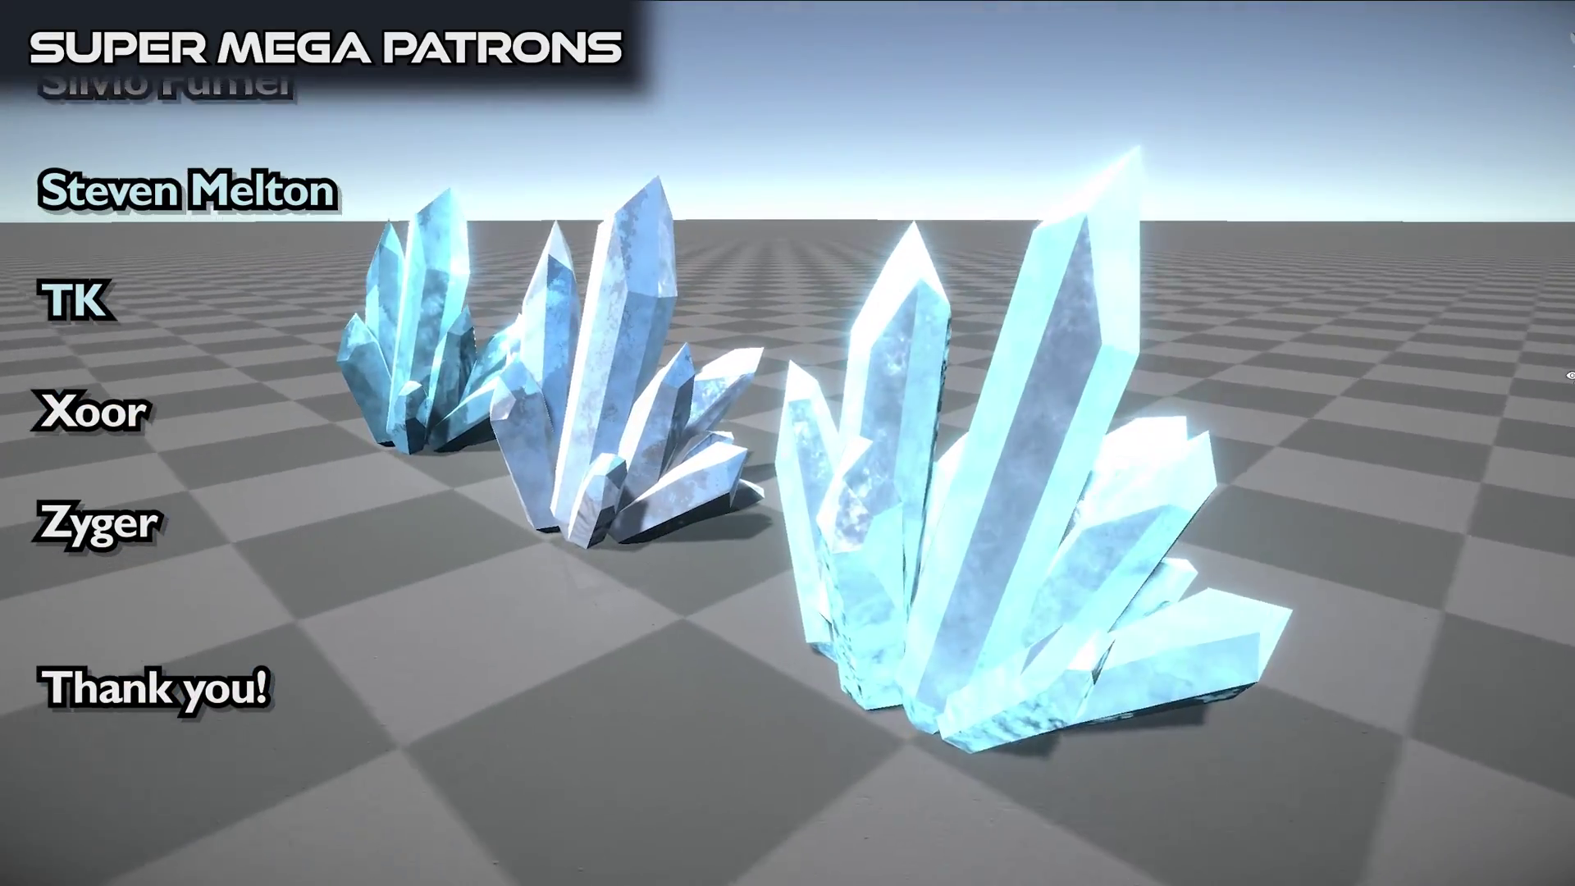
{"action": "right_click_drag", "start_coordinate": [1572, 375], "coordinate": [1574, 345]}
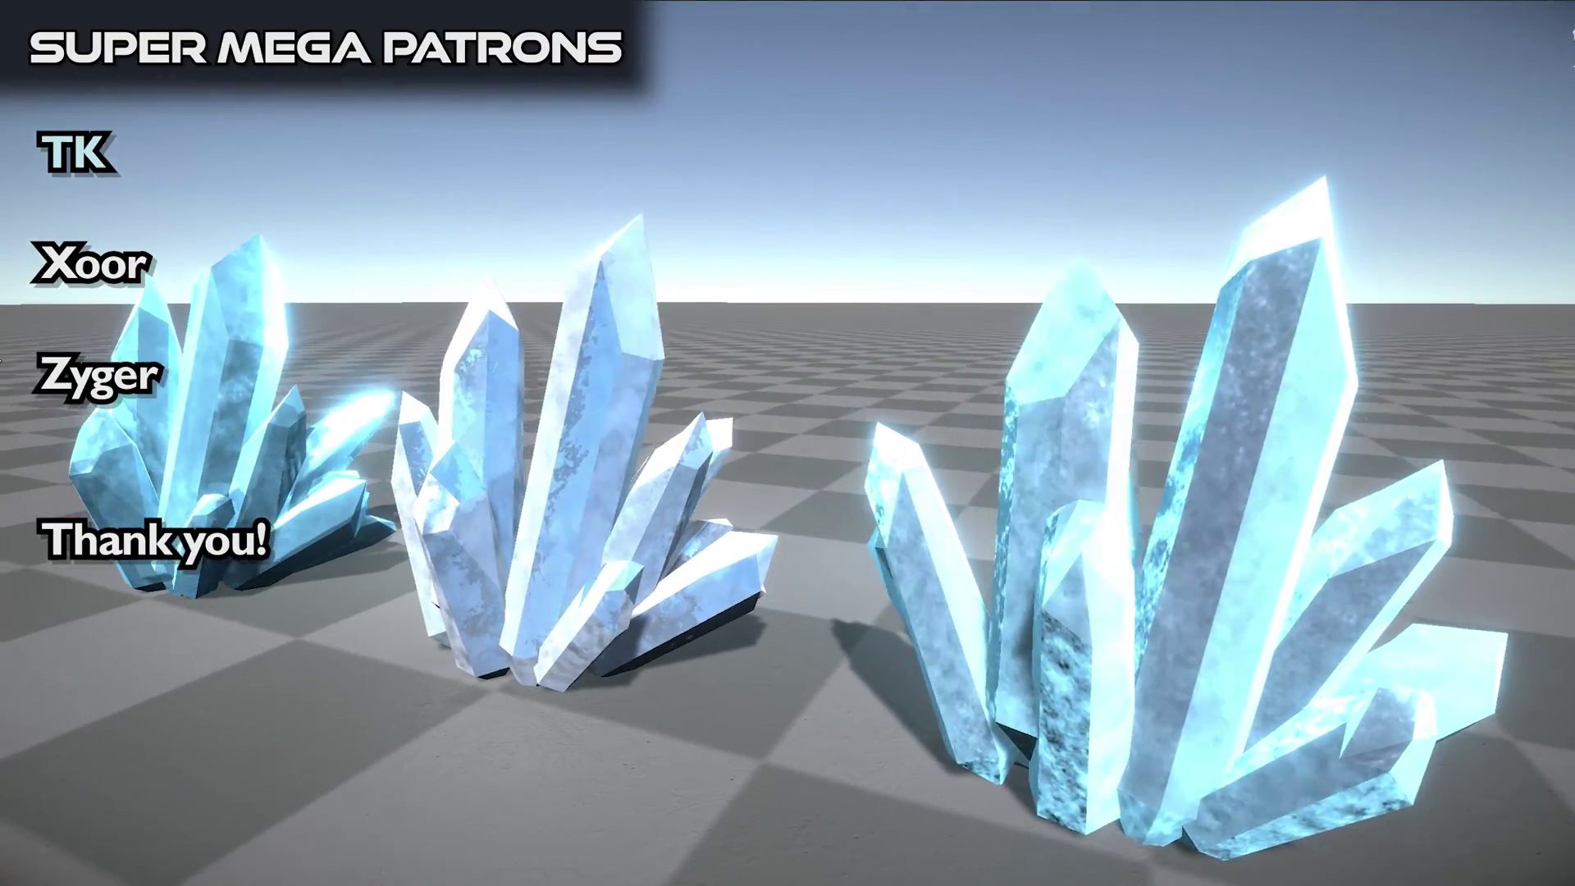